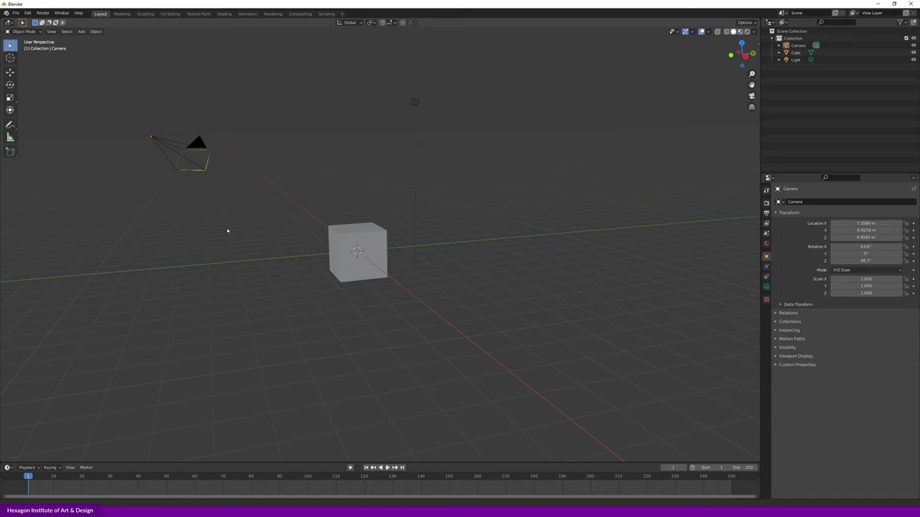
- Orbit and zoom around the scene, then select the cube
middle_drag(226, 231, 227, 232)
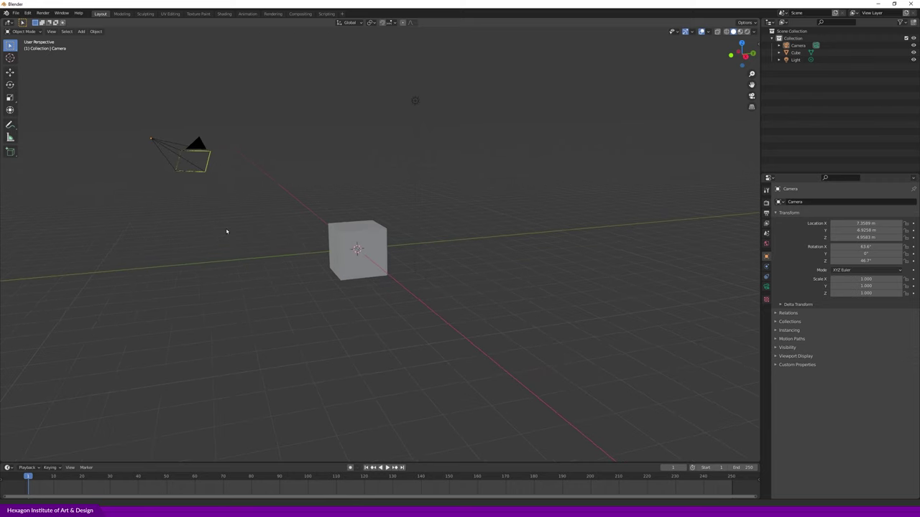
scroll(225, 231, up, 3)
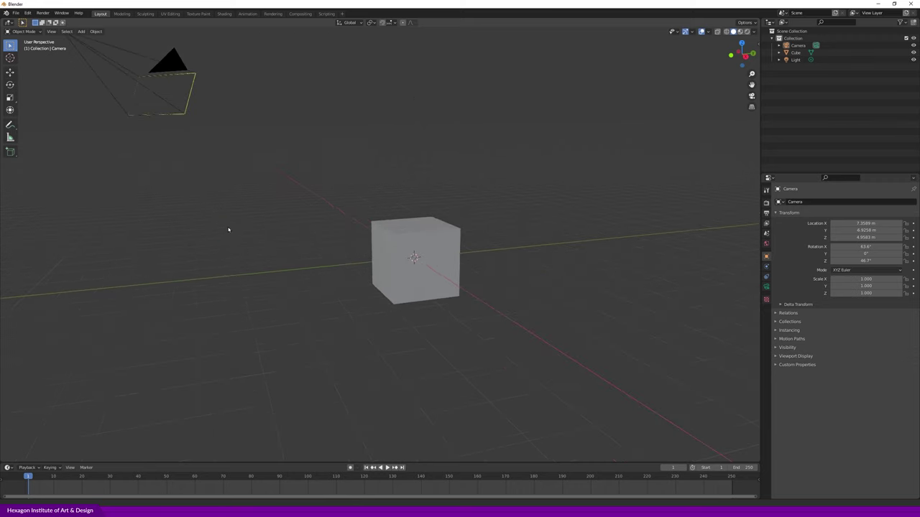
scroll(227, 228, down, 1)
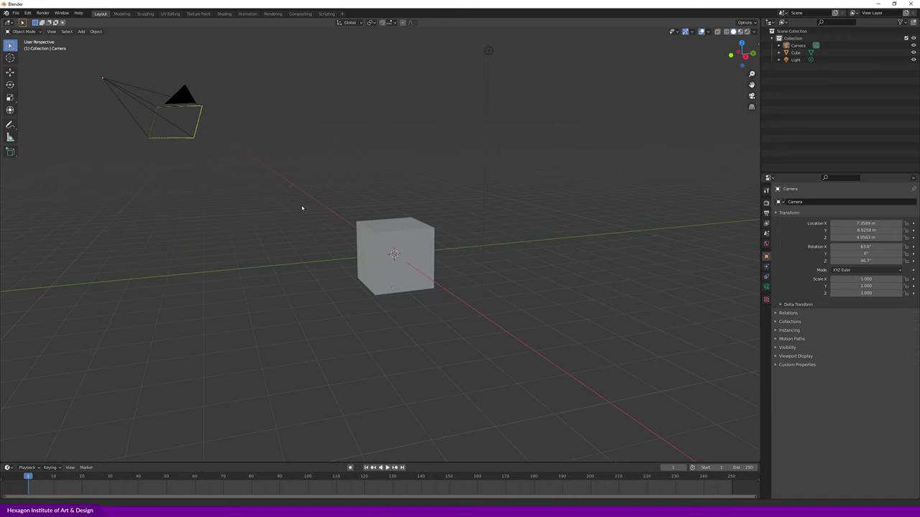
mouse_move(473, 327)
middle_down()
mouse_move(479, 340)
mouse_move(492, 342)
mouse_move(470, 331)
mouse_move(474, 345)
mouse_move(486, 335)
mouse_move(482, 343)
mouse_move(469, 326)
middle_up()
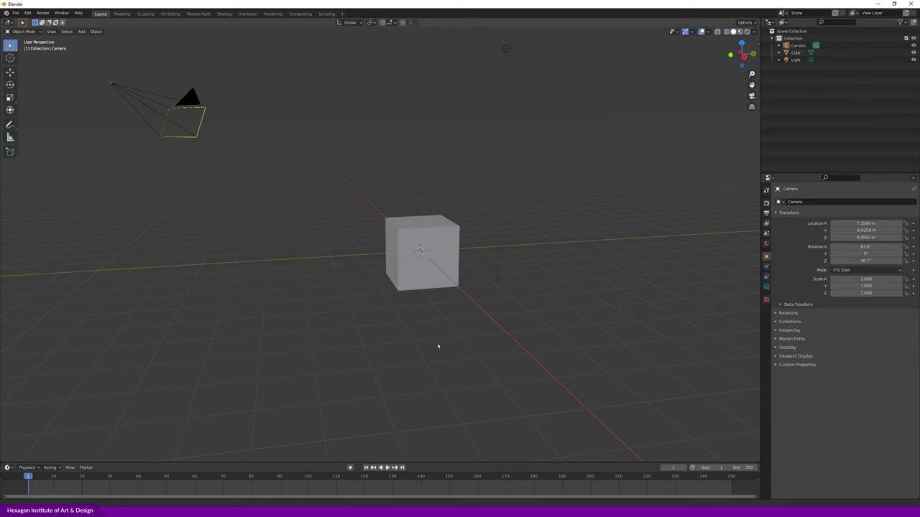
mouse_move(441, 351)
middle_down()
mouse_move(450, 351)
mouse_move(429, 353)
mouse_move(453, 361)
mouse_move(452, 338)
mouse_move(436, 357)
mouse_move(460, 355)
mouse_move(456, 338)
mouse_move(440, 347)
mouse_move(450, 359)
mouse_move(462, 347)
mouse_move(452, 338)
mouse_move(436, 352)
mouse_move(449, 358)
mouse_move(454, 343)
mouse_move(503, 343)
mouse_move(499, 350)
middle_up()
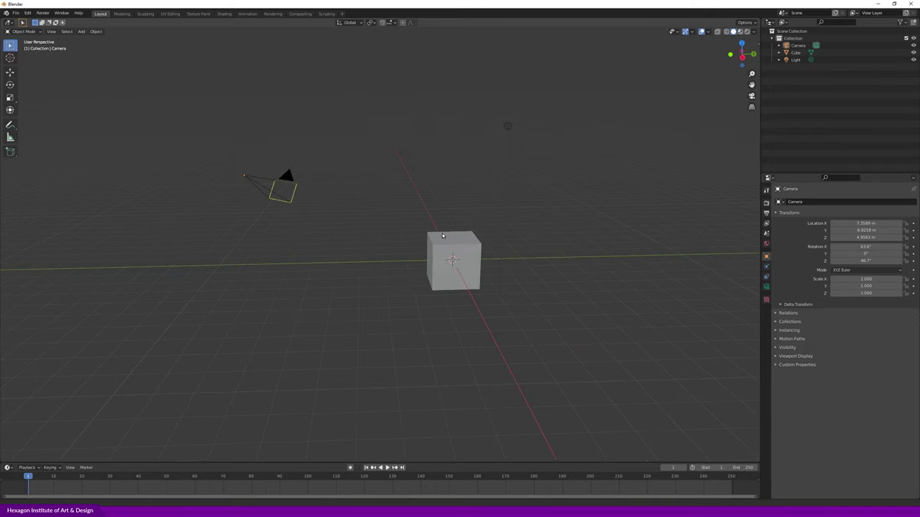
click(463, 254)
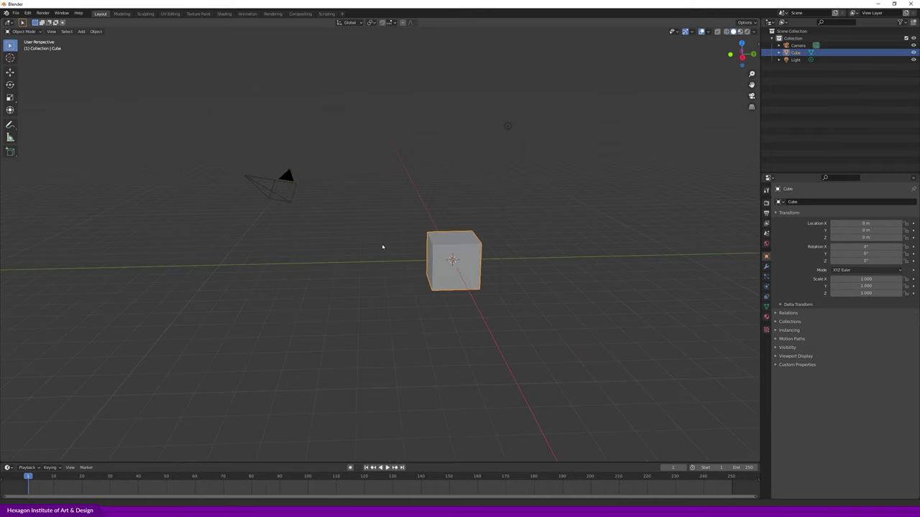
middle_drag(486, 278, 484, 306)
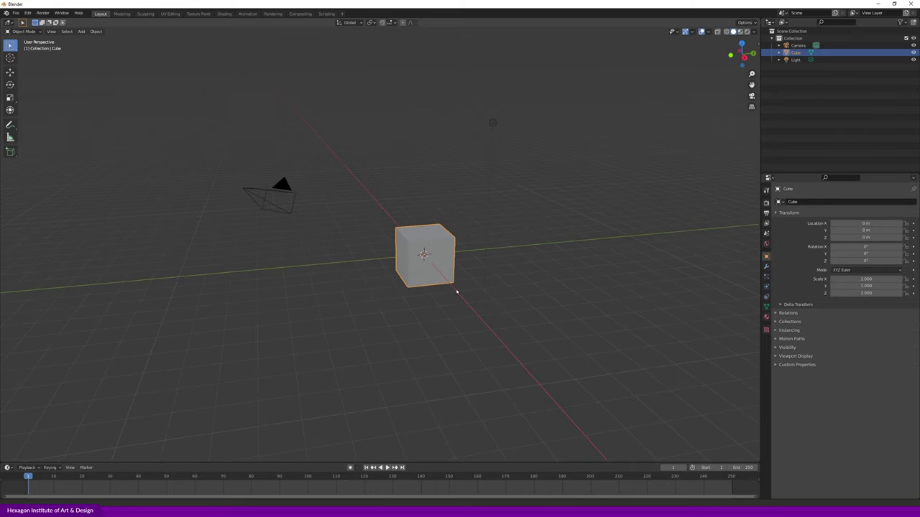
middle_drag(432, 270, 421, 275)
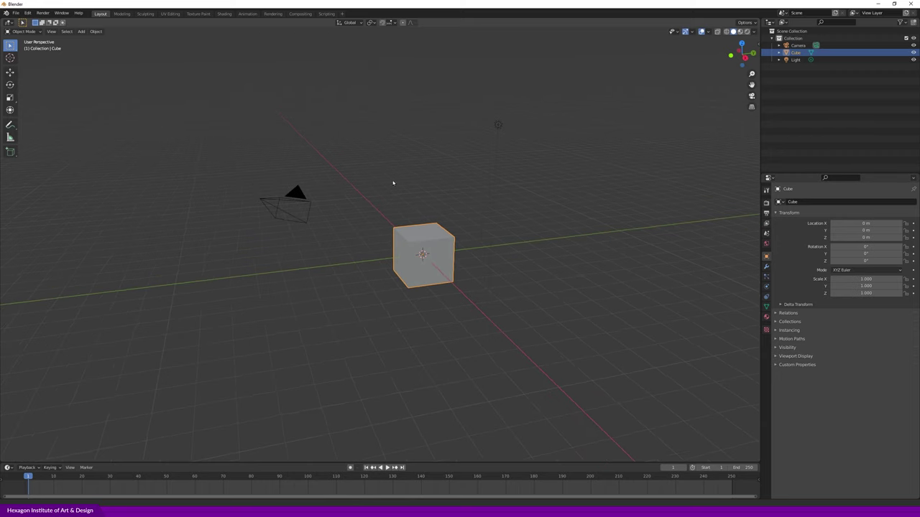
- Select the camera and switch to camera view so the cube is framed
click(298, 198)
middle_drag(340, 219, 337, 220)
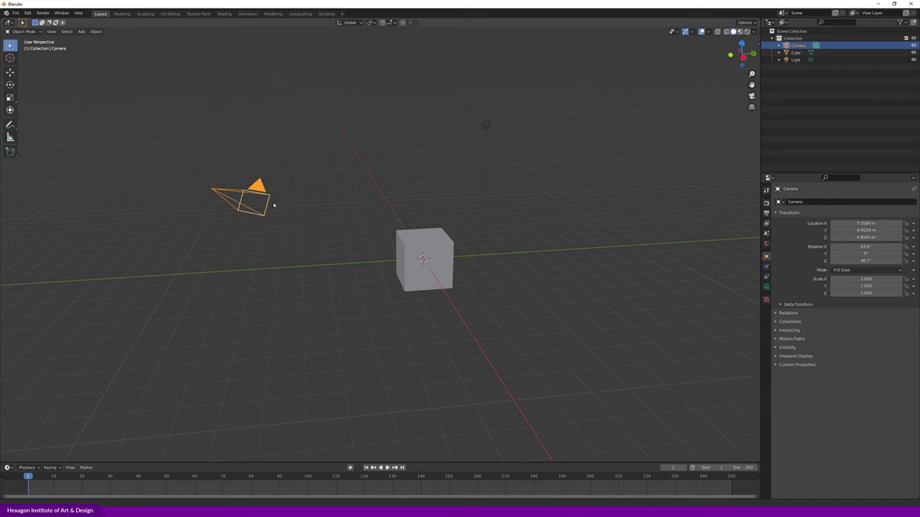
middle_drag(273, 206, 265, 180)
scroll(314, 201, down, 1)
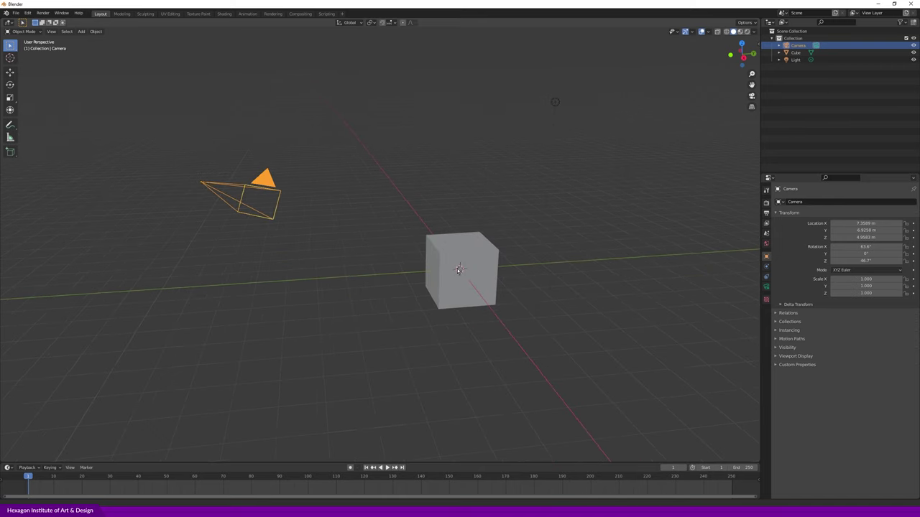
click(462, 272)
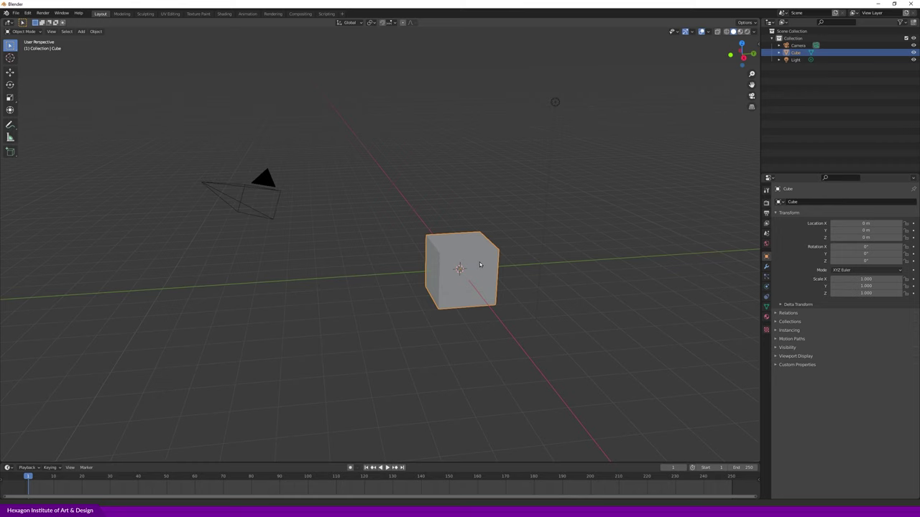
click(248, 194)
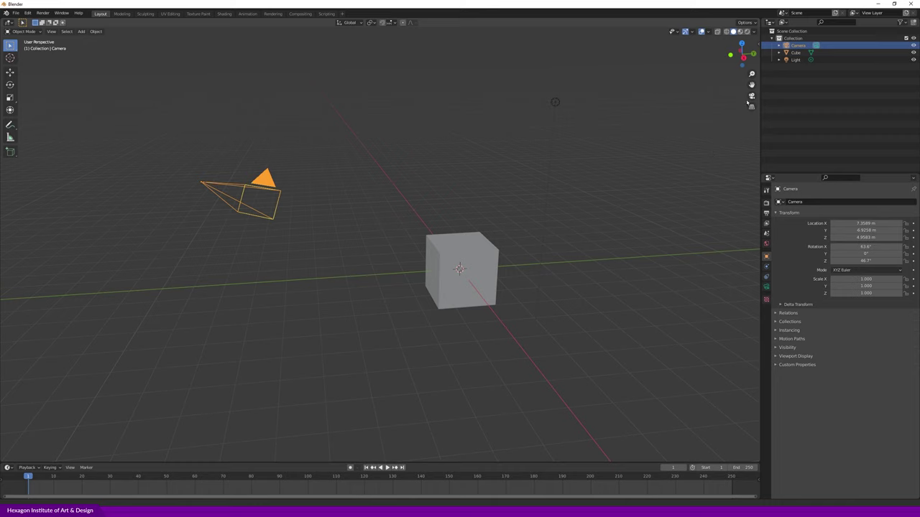
click(751, 96)
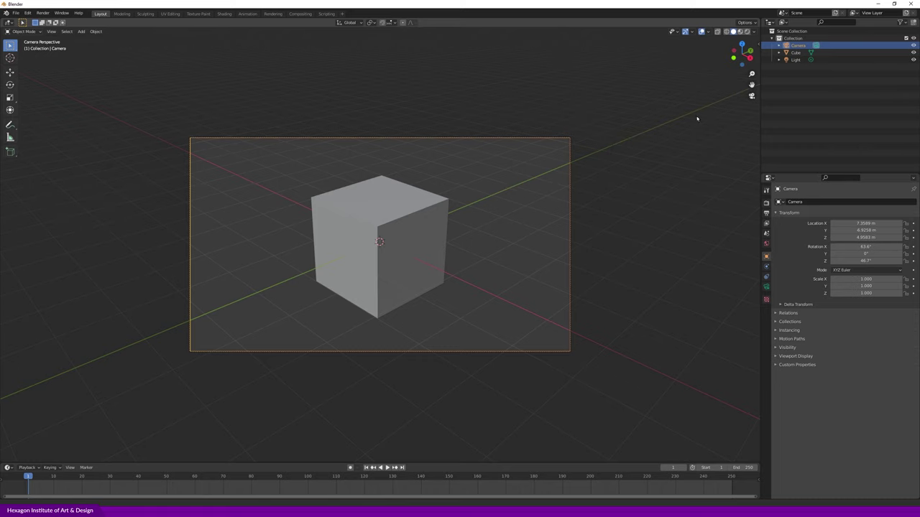
- Exit camera view, deselect the camera and select the Light instead
click(751, 96)
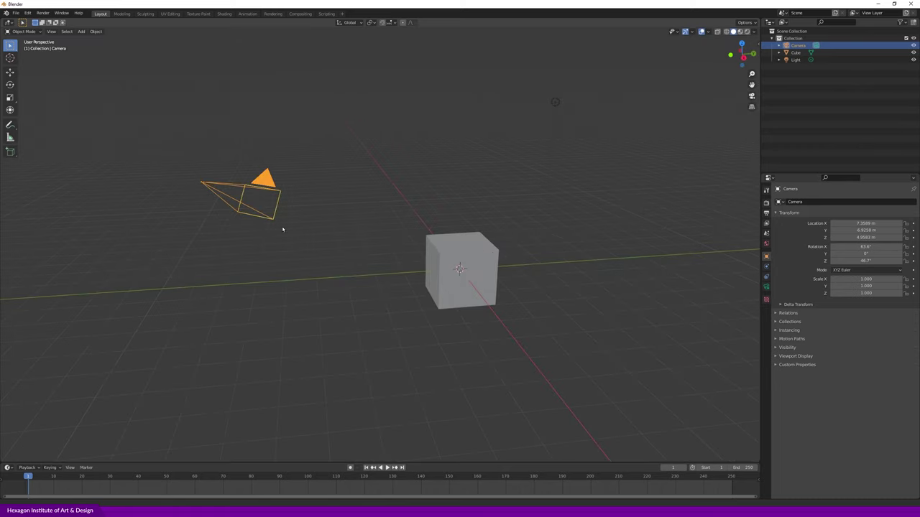
click(356, 169)
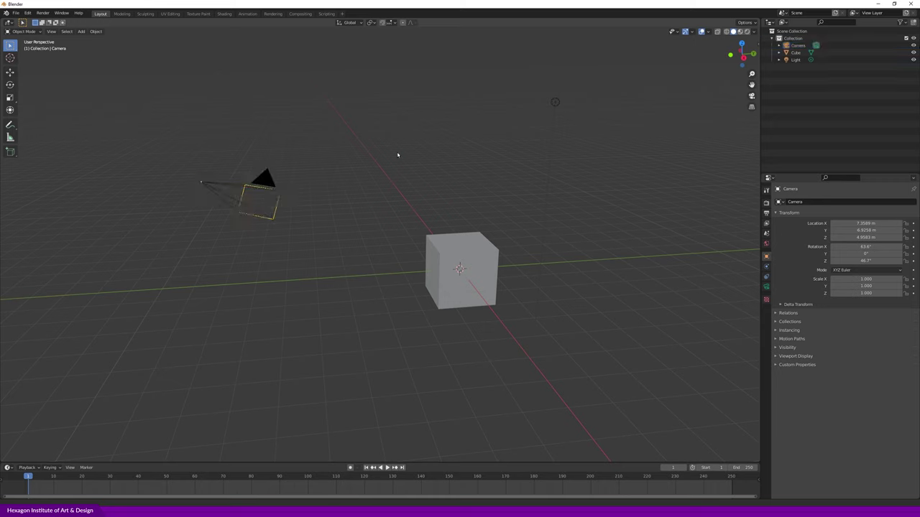
click(553, 103)
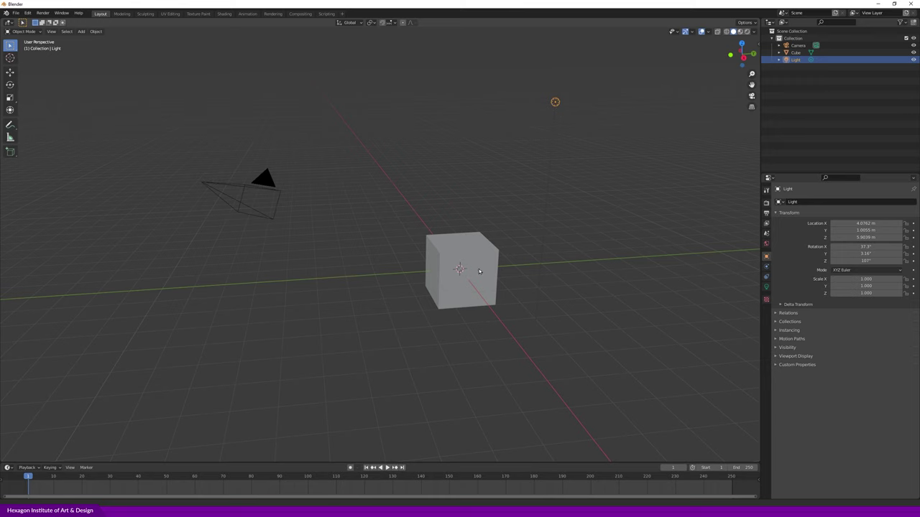
- Select all, then select the camera, cube and light one by one in the viewport
key(a)
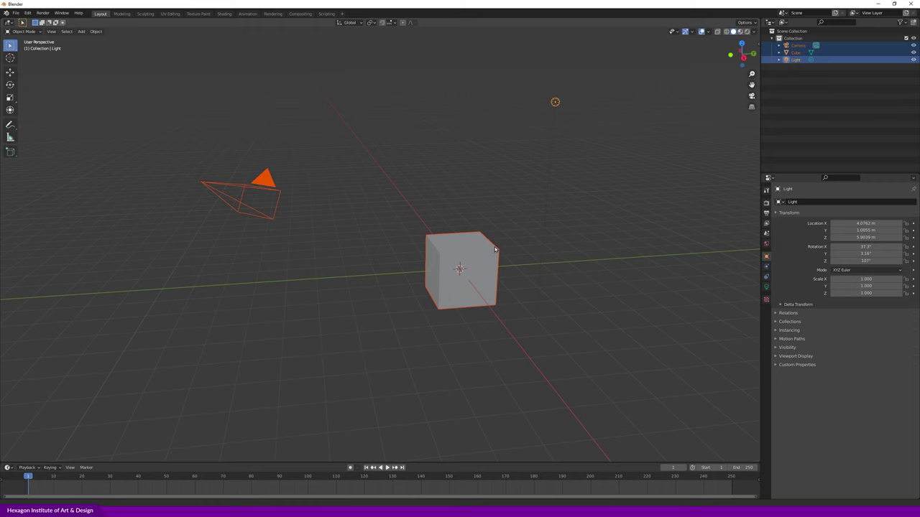
scroll(503, 223, down, 3)
click(513, 194)
click(379, 201)
click(471, 235)
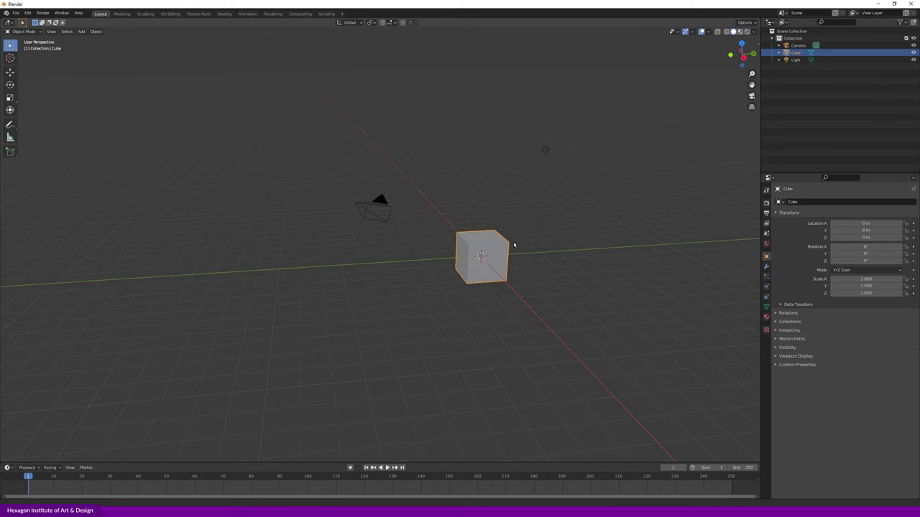
middle_drag(546, 245, 450, 259)
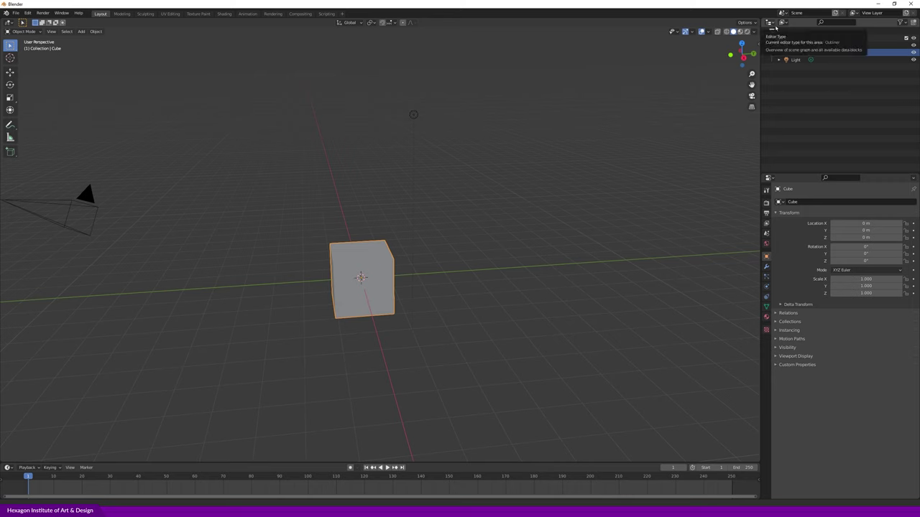
middle_drag(431, 209, 467, 205)
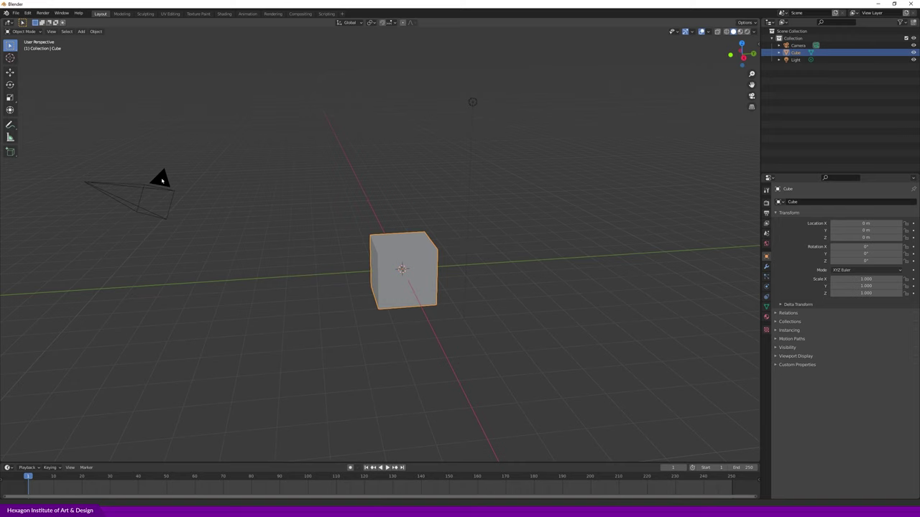
click(162, 180)
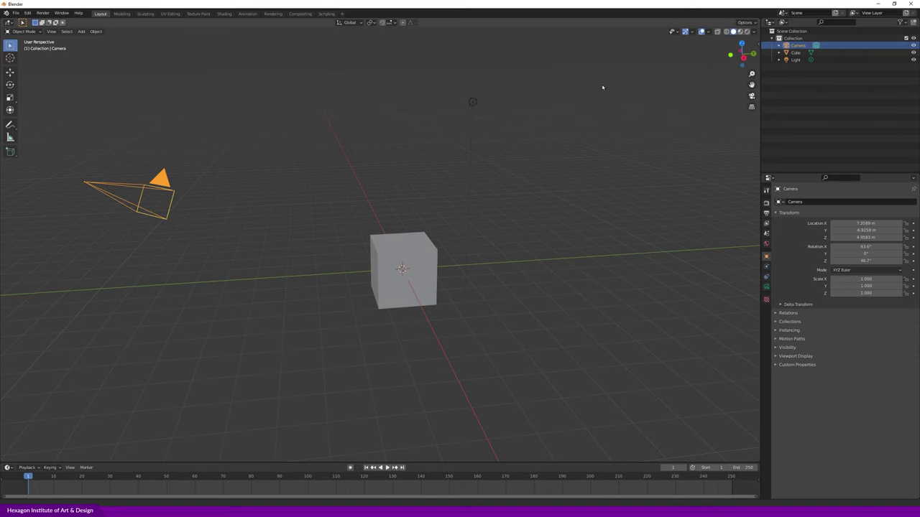
click(473, 103)
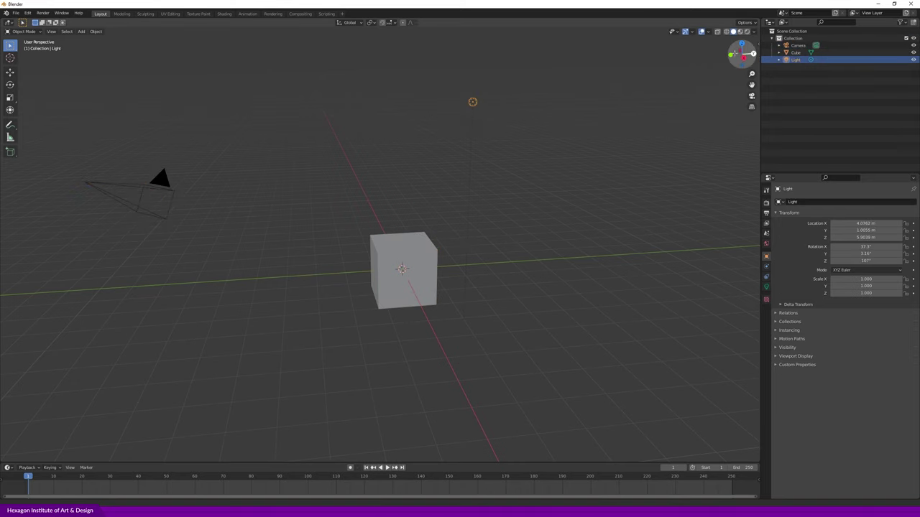
click(412, 263)
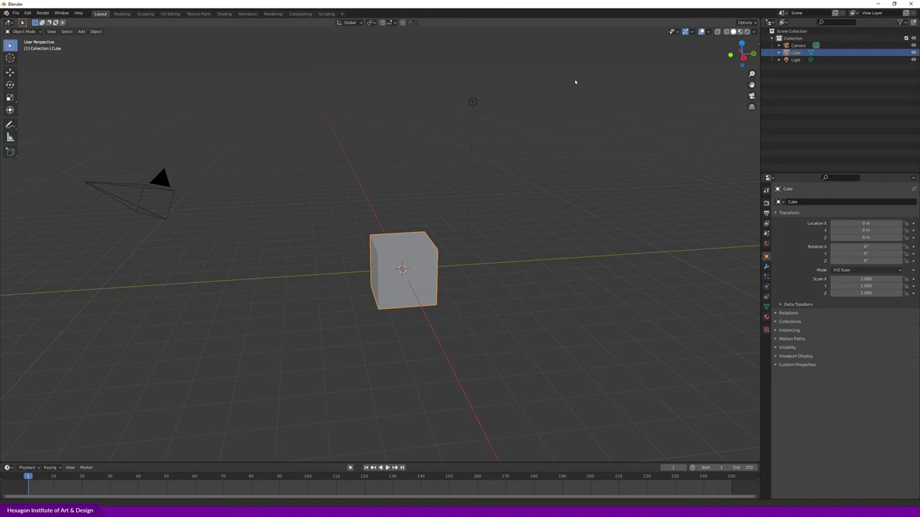
- Collapse and expand the Collection in the outliner, then select Camera, Cube and Light there
click(793, 39)
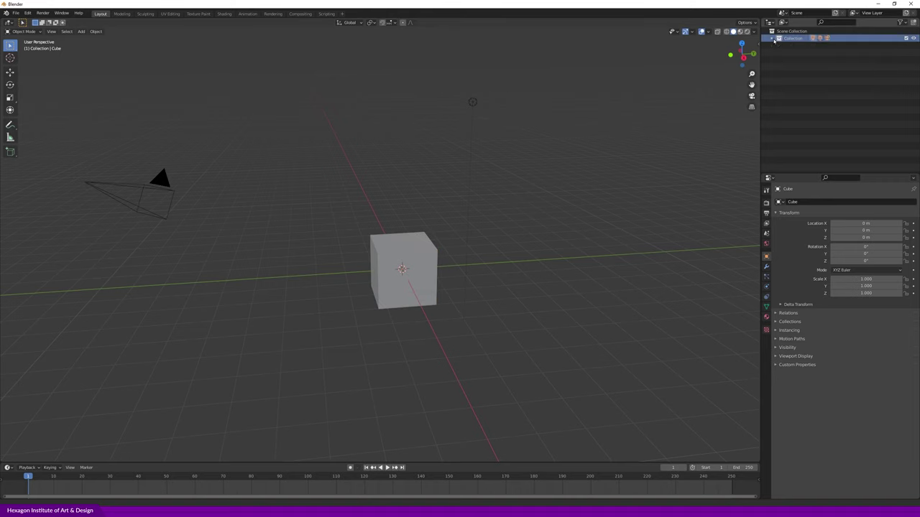
click(773, 39)
click(773, 39)
click(773, 39)
click(773, 39)
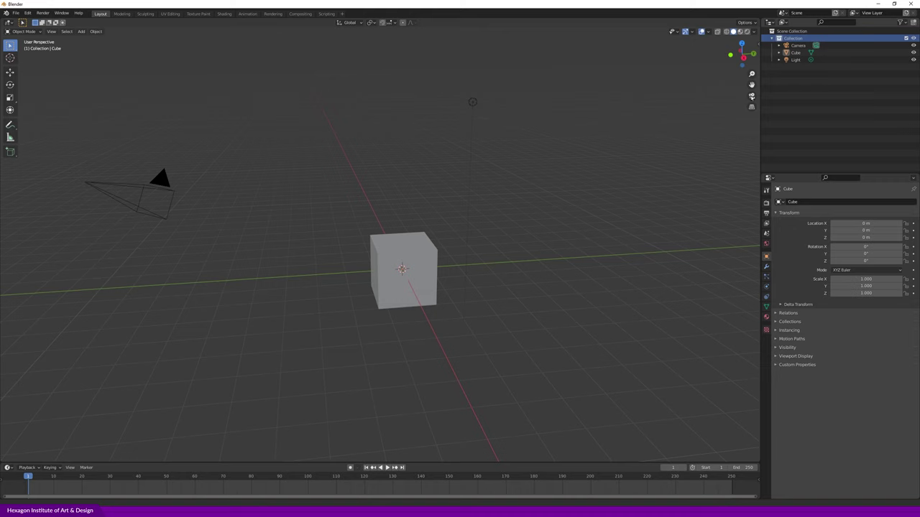
click(797, 45)
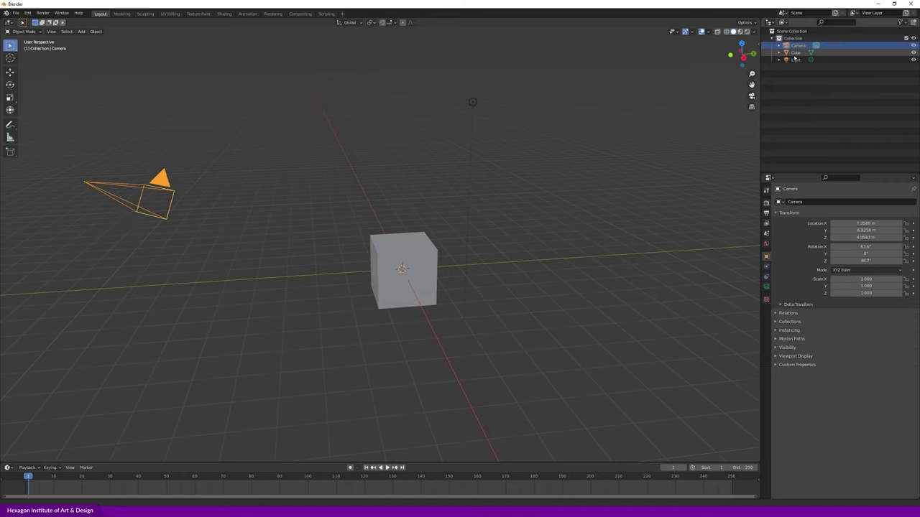
click(795, 53)
click(795, 61)
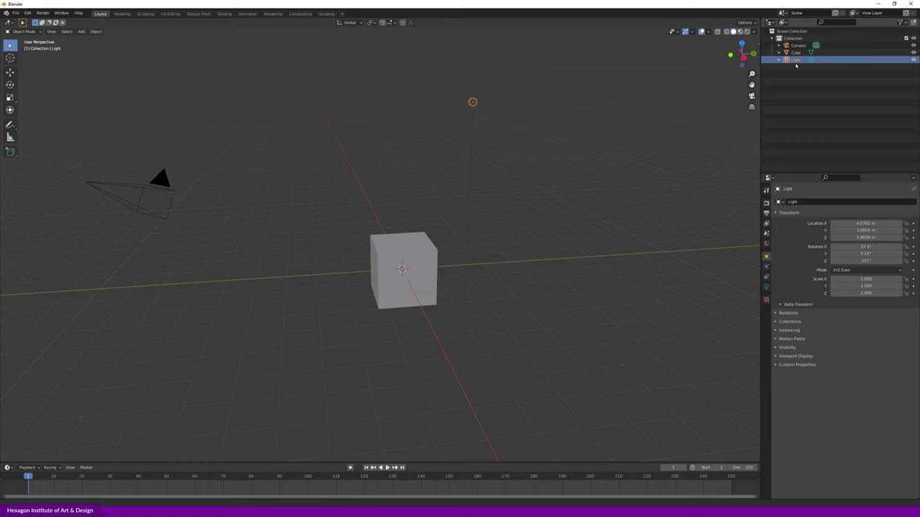
- Select the cube from a lower frontal view and bring up the Shift+A Add menu
mouse_move(481, 187)
middle_down()
mouse_move(518, 187)
mouse_move(406, 255)
middle_up()
click(406, 255)
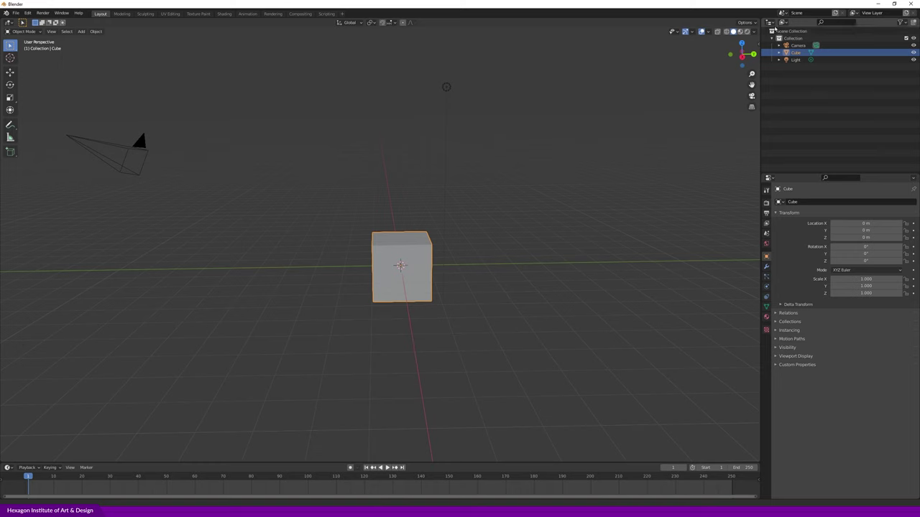
key(shift+a)
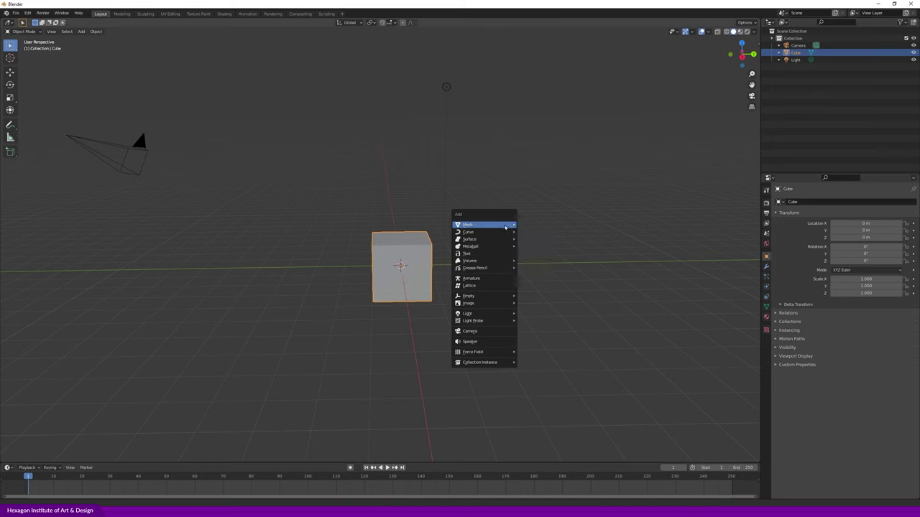
- Add a UV sphere, scale it to 1.592, then undo it and orbit around the cube
click(534, 247)
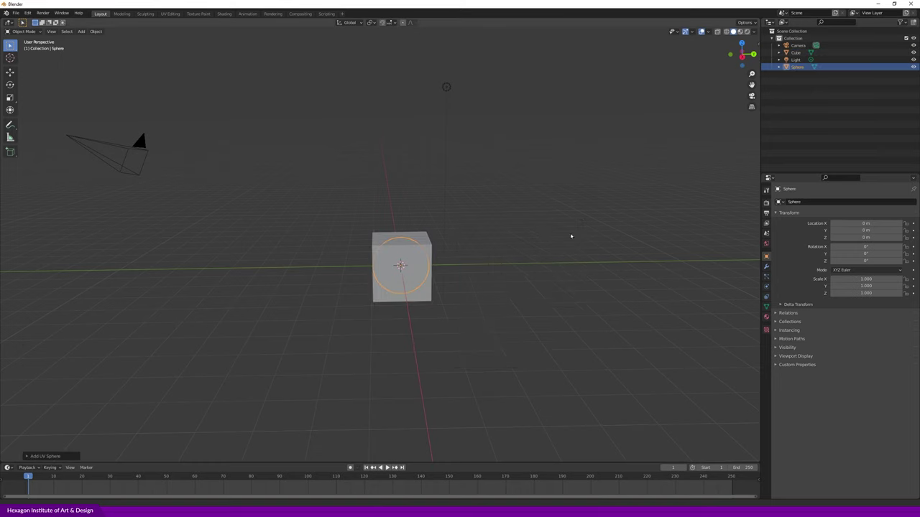
key(s)
click(544, 251)
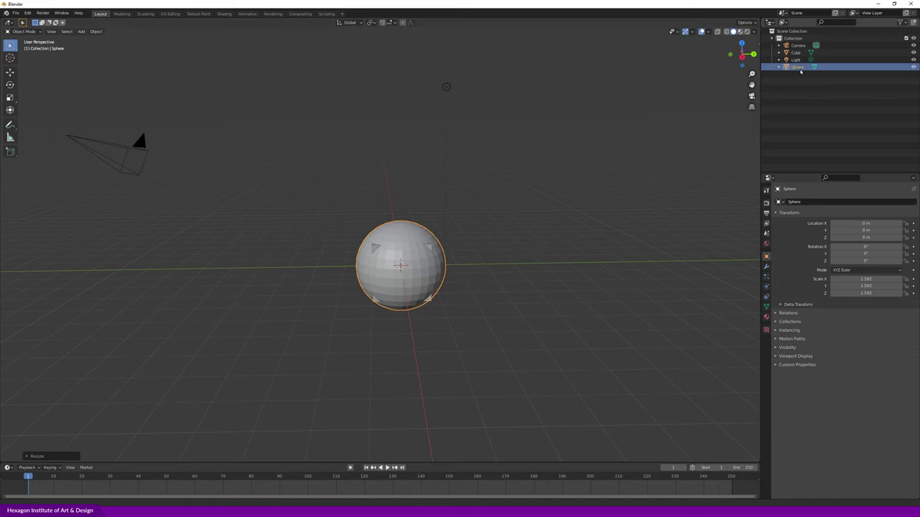
key(ctrl+z)
key(ctrl+z)
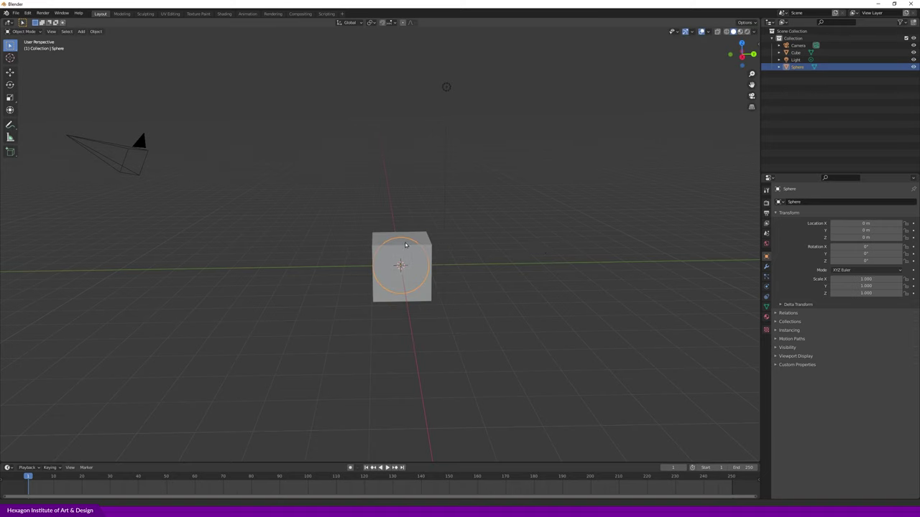
mouse_move(405, 214)
middle_down()
mouse_move(427, 214)
mouse_move(398, 221)
middle_up()
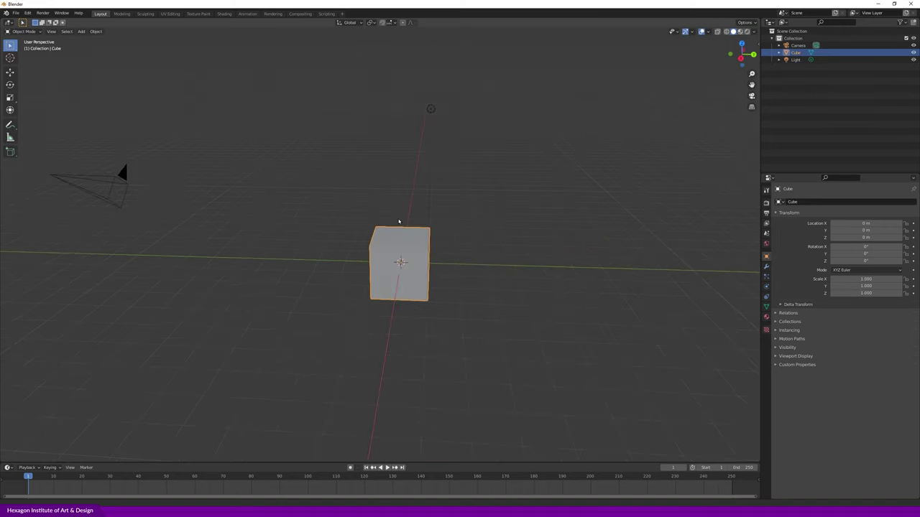
mouse_move(294, 243)
middle_down()
mouse_move(335, 228)
mouse_move(346, 235)
middle_up()
middle_drag(351, 280, 355, 278)
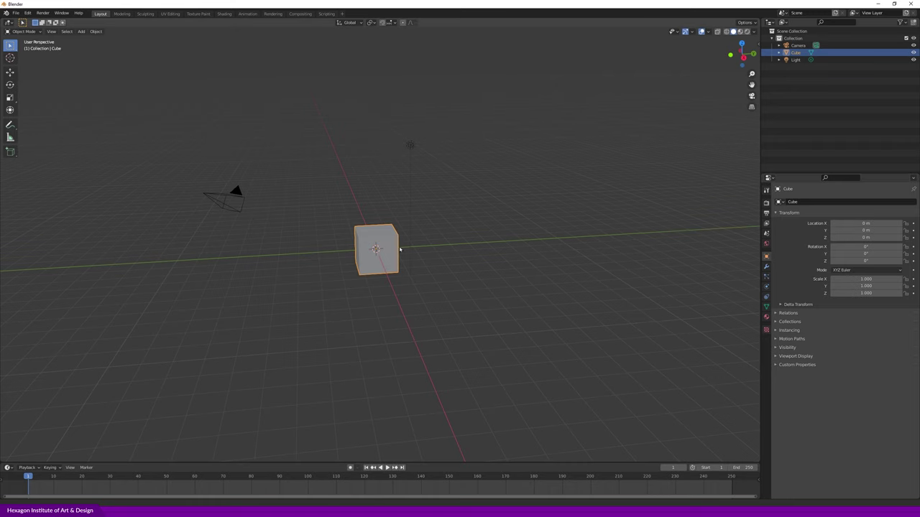
- Reselect the cube, then make the camera active and orbit closer to the scene
click(429, 255)
click(385, 255)
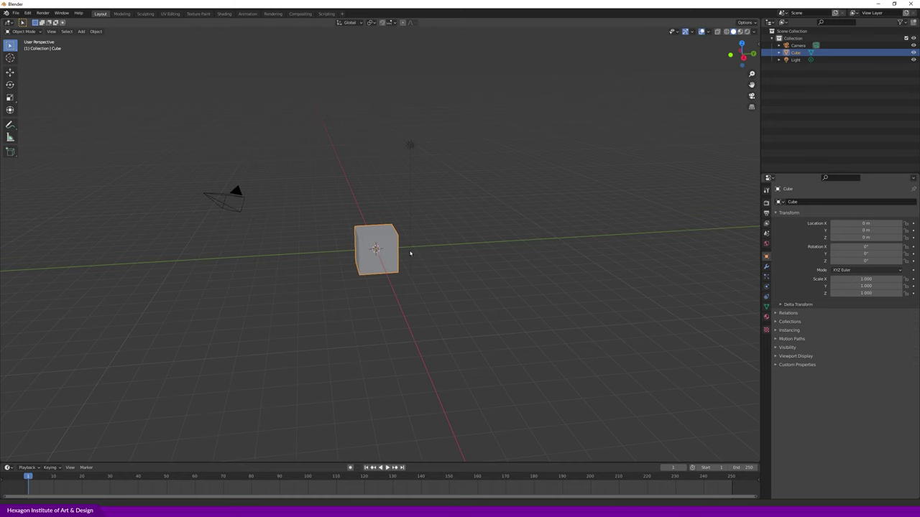
middle_drag(421, 254, 400, 247)
click(177, 175)
middle_drag(137, 197, 244, 184)
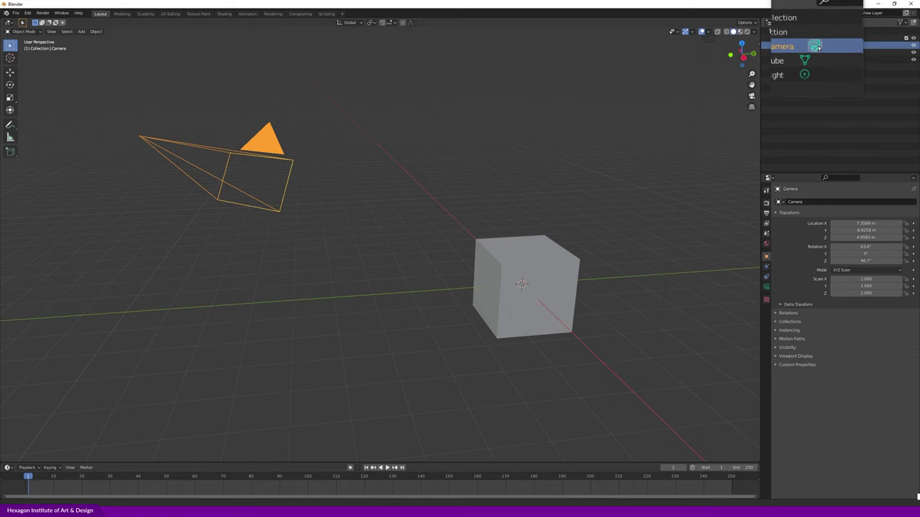
- Show the camera's lens data, then select the cube and the light to view their data
click(816, 45)
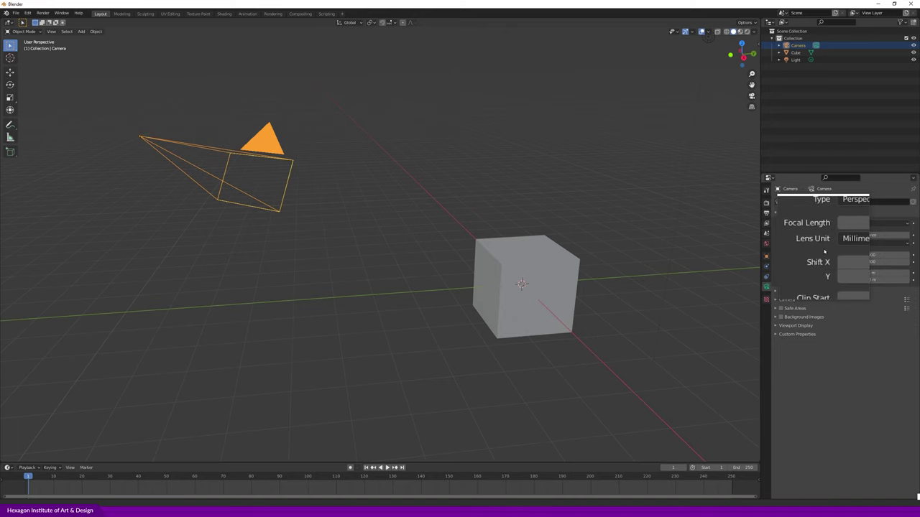
click(795, 52)
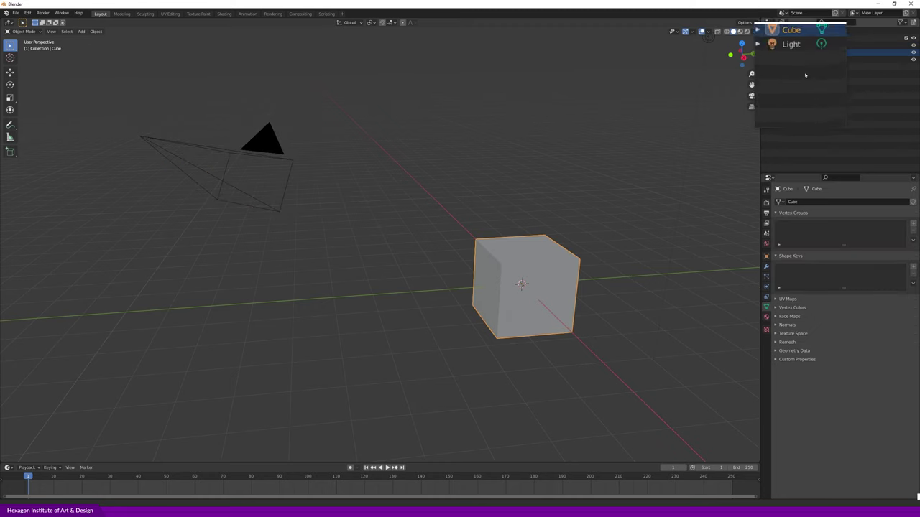
click(798, 60)
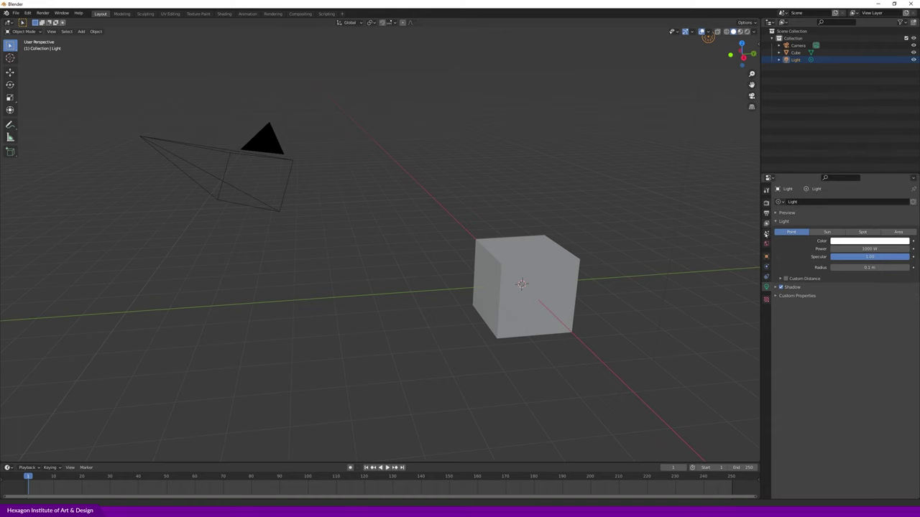
- Browse the light's Properties tabs, ending on the World surface with Background strength 1.000
click(766, 244)
click(767, 256)
click(766, 267)
click(766, 276)
click(767, 287)
click(766, 300)
click(766, 287)
click(766, 277)
click(767, 258)
click(766, 244)
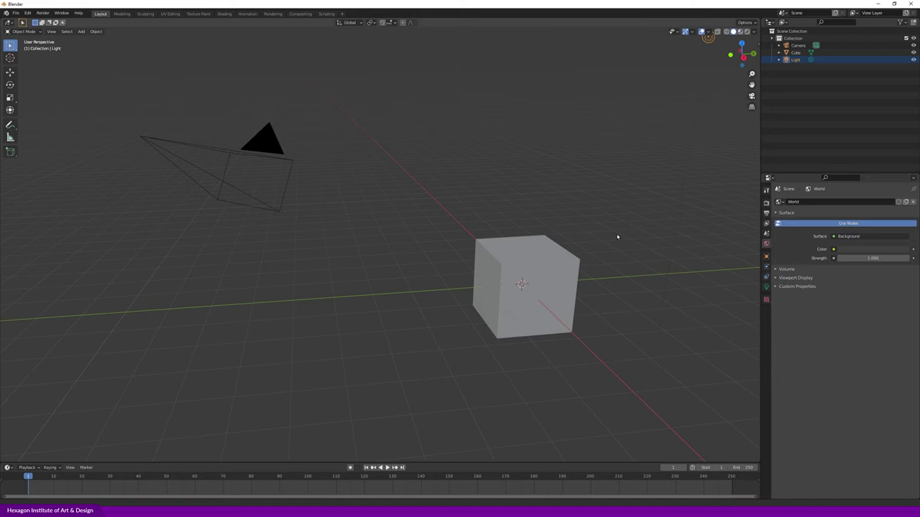
- Orbit and zoom in on the cube, then pick the Move tool
middle_drag(621, 240, 552, 222)
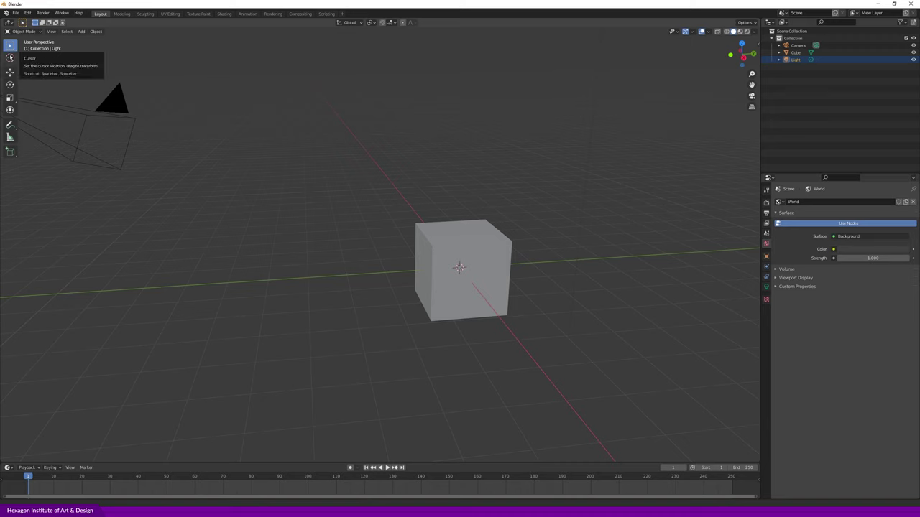
scroll(452, 289, up, 5)
scroll(453, 288, up, 2)
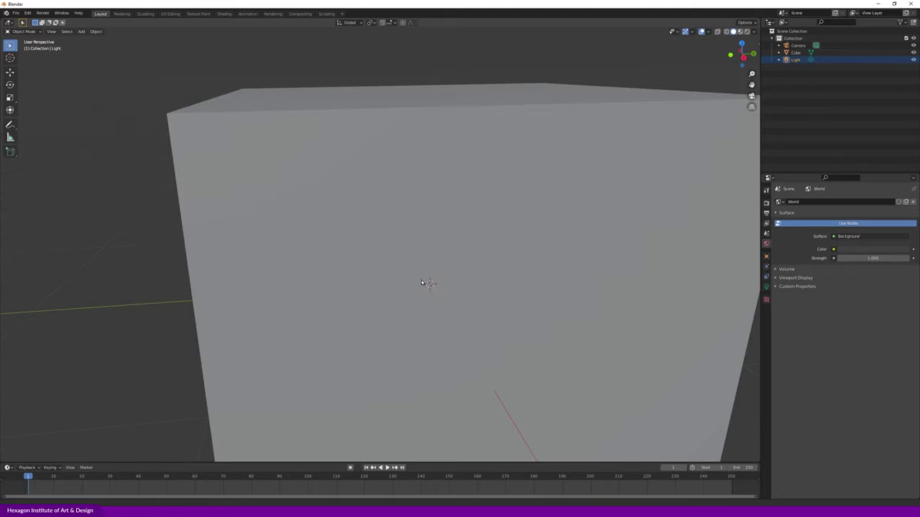
scroll(429, 286, down, 5)
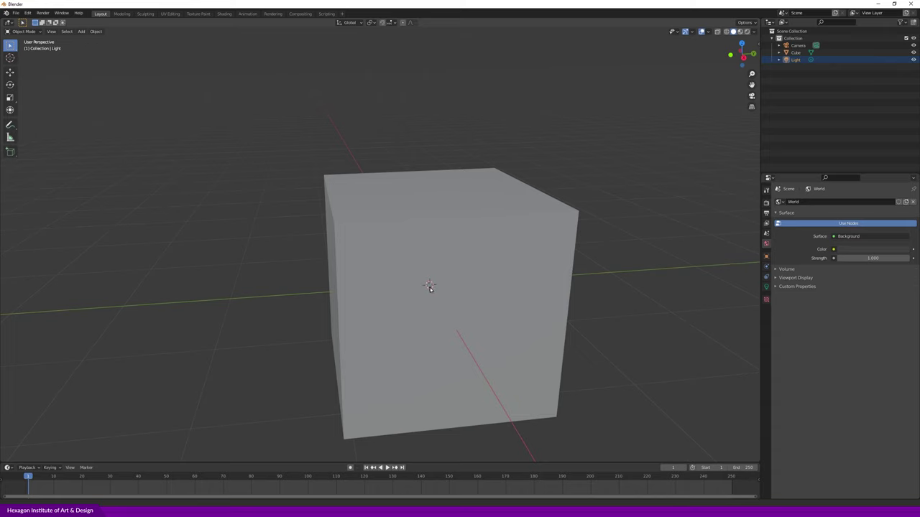
click(10, 72)
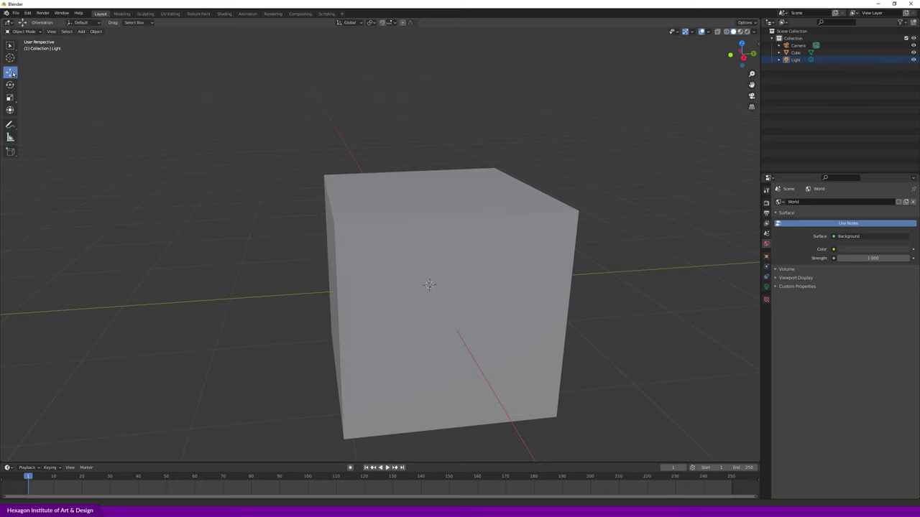
- Centre the view on the cube, step through Rotate and Scale to Transform, and select the cube
middle_drag(191, 105, 248, 110)
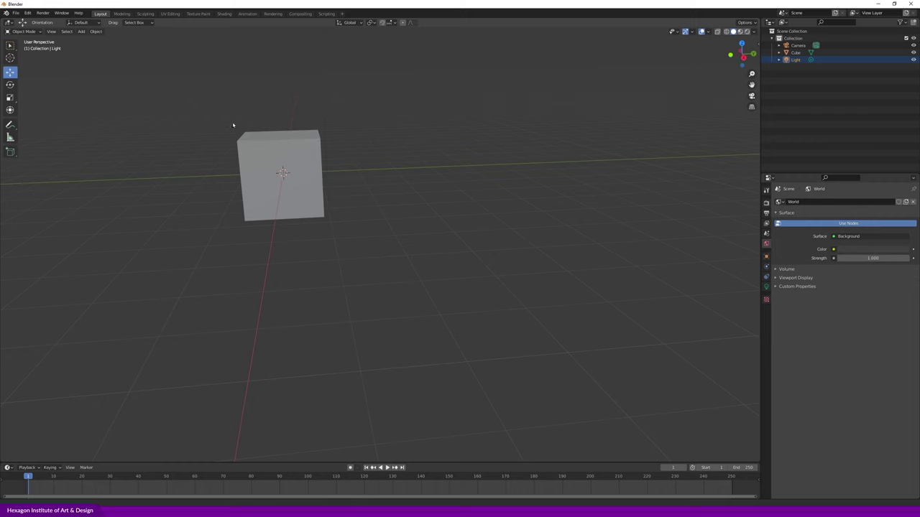
key(alt+Home)
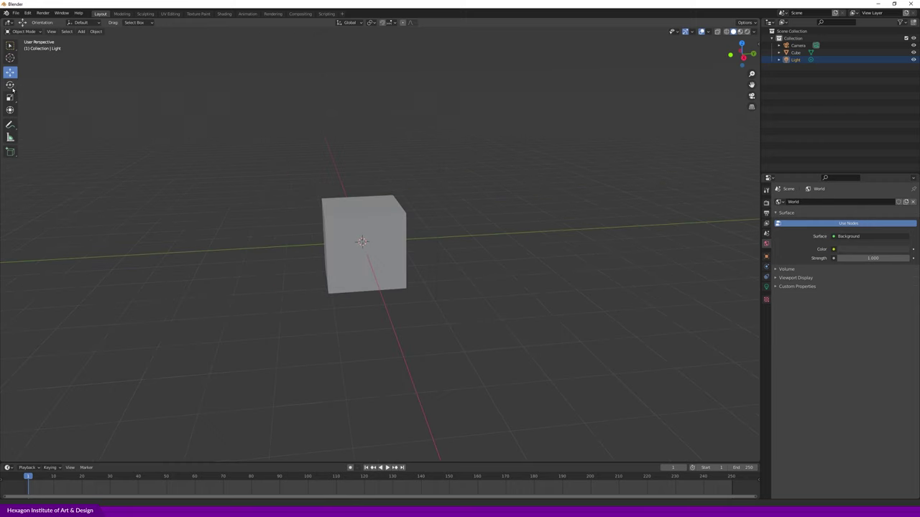
click(10, 84)
click(11, 98)
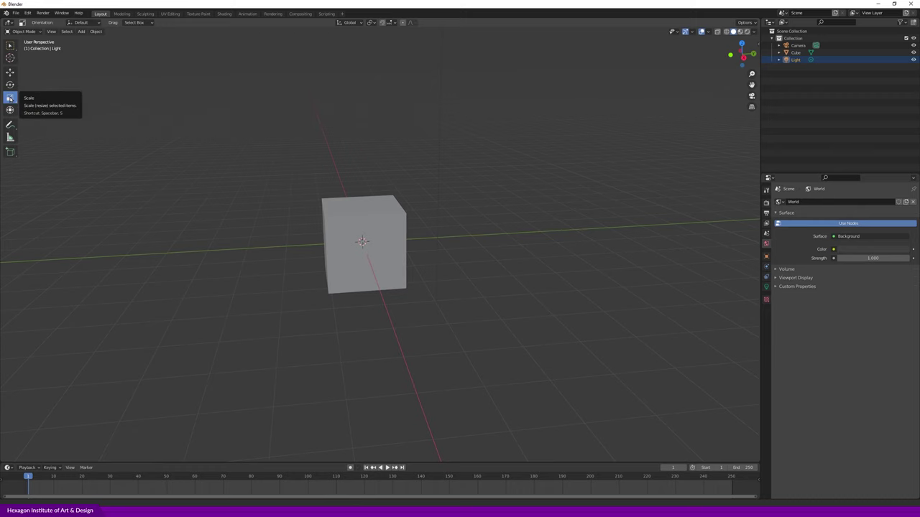
click(10, 110)
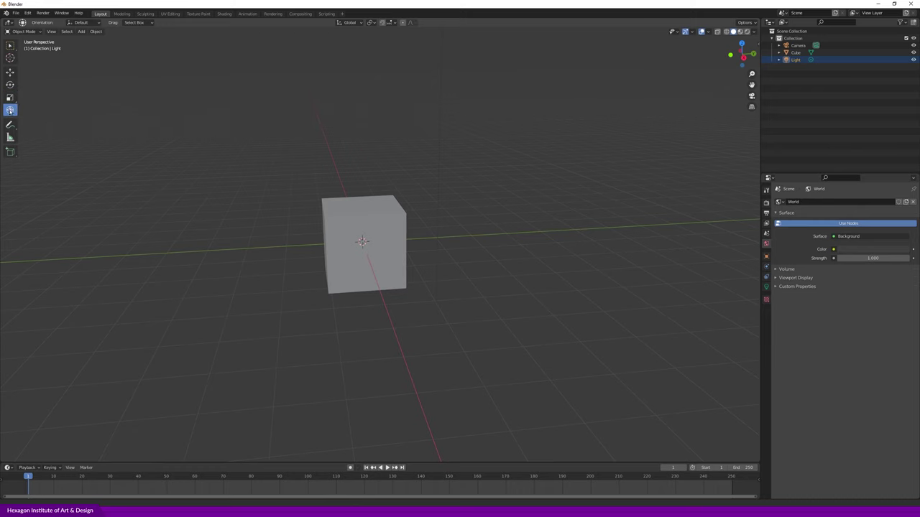
middle_drag(268, 189, 290, 190)
click(337, 220)
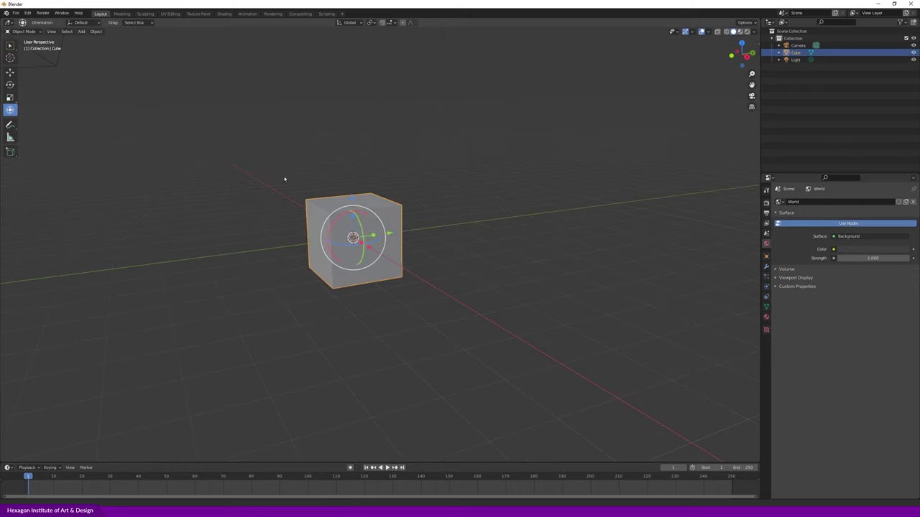
- Cycle through the Scale, Rotate and Move tools and back to Transform
click(10, 97)
click(10, 84)
click(10, 72)
click(10, 84)
click(10, 97)
click(10, 109)
middle_drag(398, 249, 374, 252)
- Draw a freehand annotation loop around the cube, then switch to the Measure tool
click(10, 124)
drag(208, 290, 259, 301)
drag(181, 263, 261, 291)
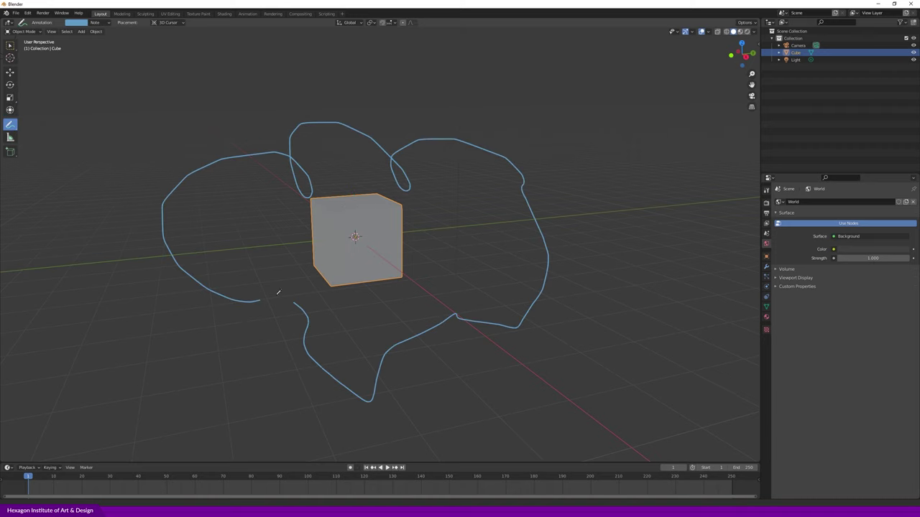
click(10, 137)
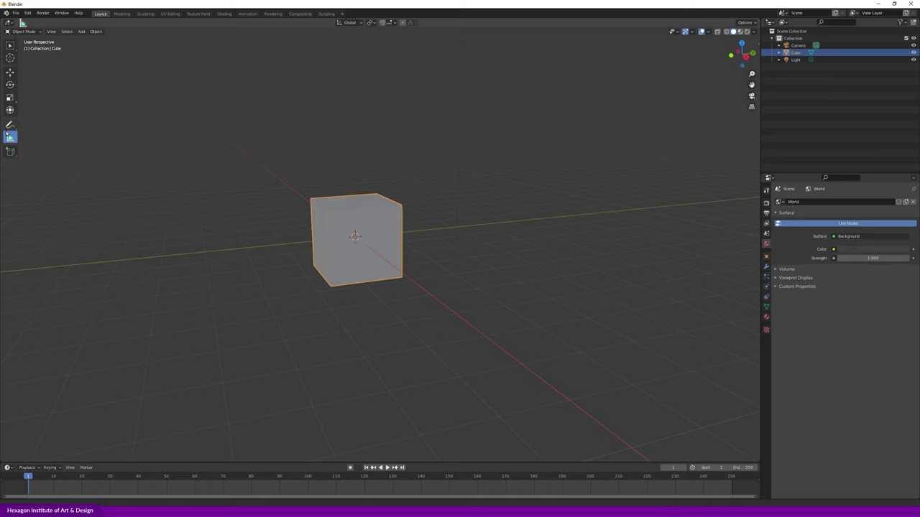
- Measure the cube's front-face diagonal at 2.49367 m, then show the Scene properties
middle_drag(327, 290, 413, 232)
scroll(442, 224, up, 2)
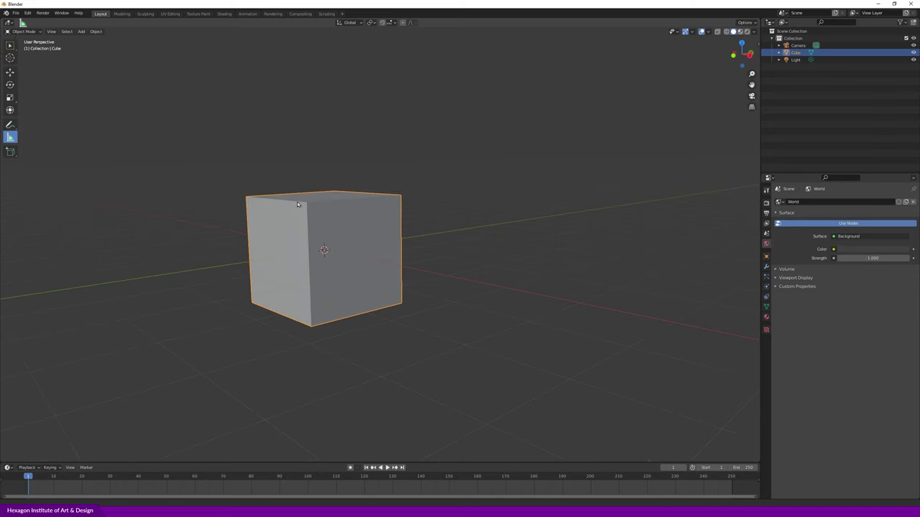
drag(306, 205, 402, 304)
scroll(374, 266, up, 1)
scroll(367, 262, up, 3)
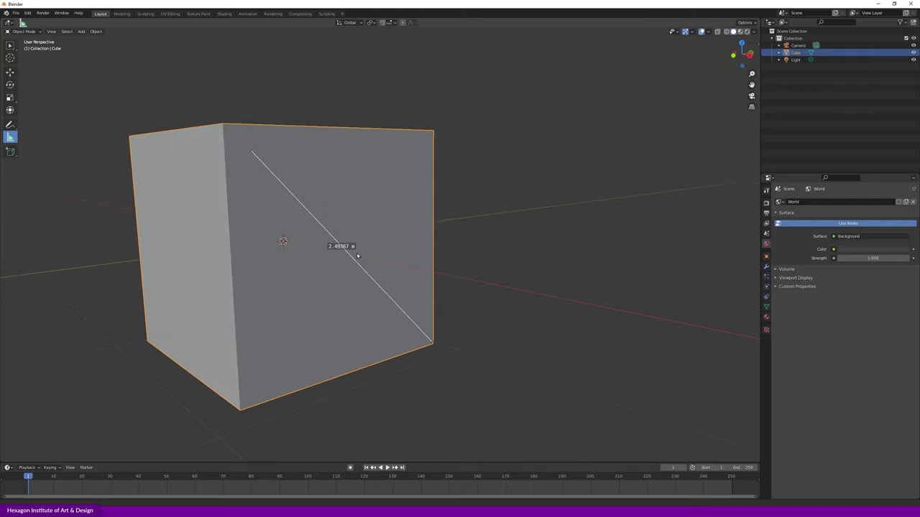
scroll(356, 255, down, 1)
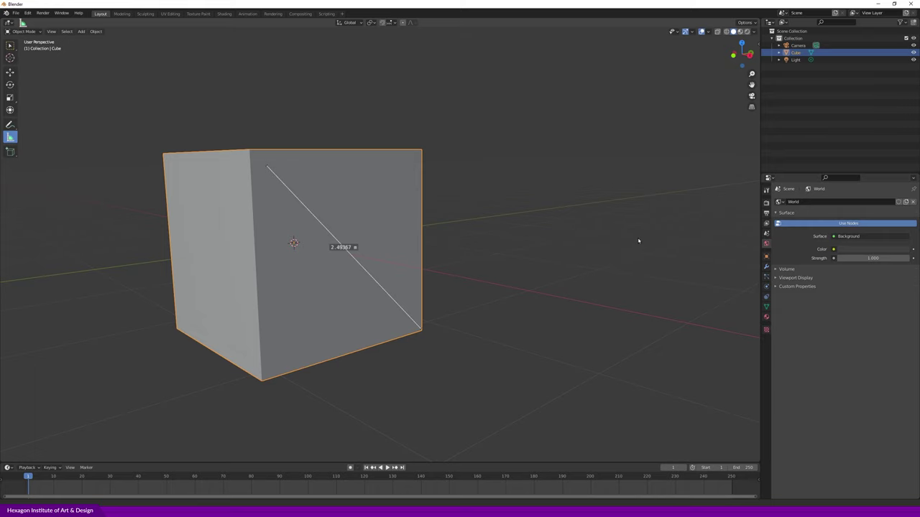
middle_drag(608, 263, 601, 266)
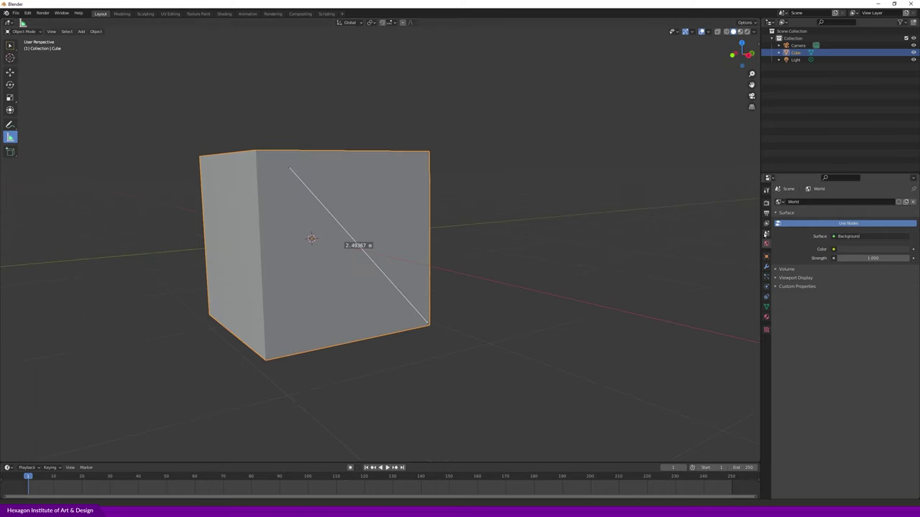
click(766, 234)
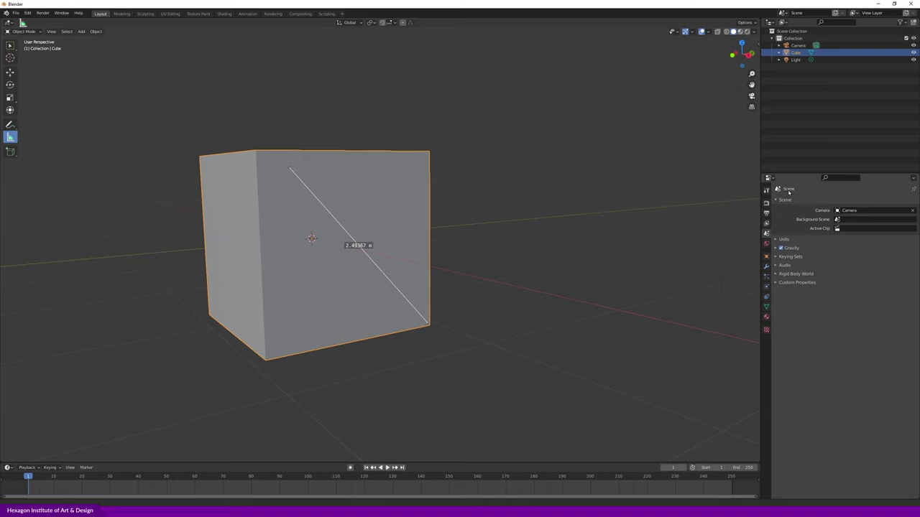
- Set the scene's length unit to Centimeters in the Units panel
click(776, 240)
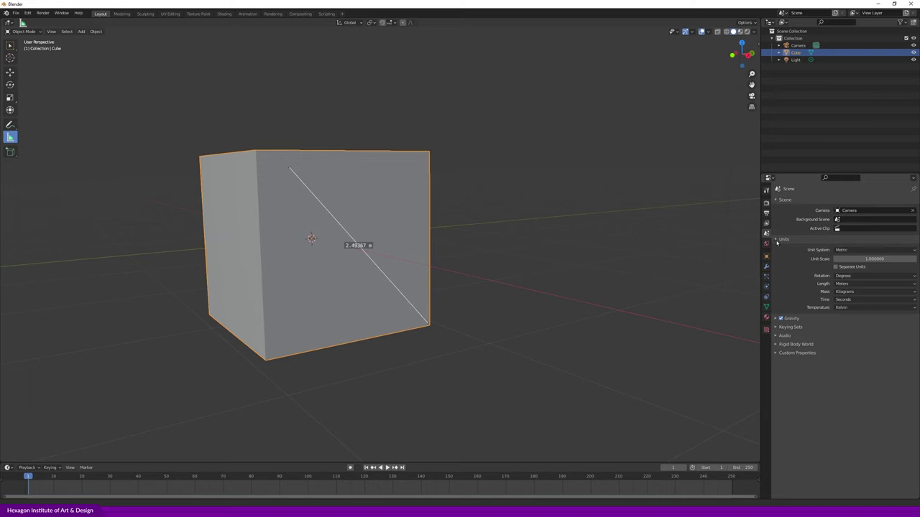
click(777, 241)
click(777, 242)
click(847, 285)
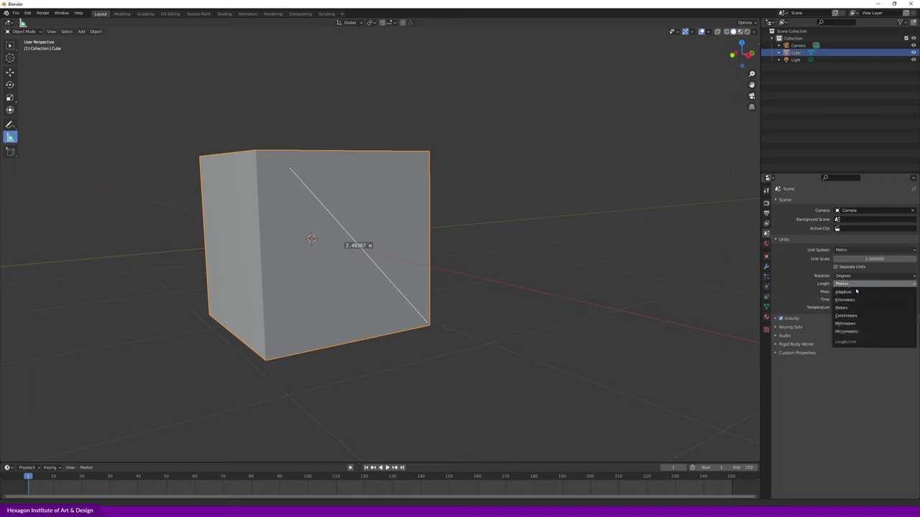
click(855, 318)
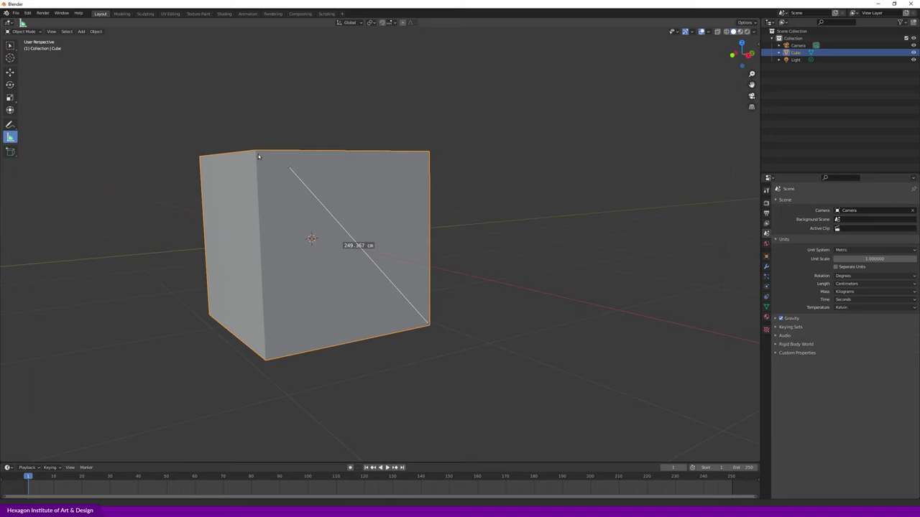
- Drag three Measure rulers across the cube's top corner and front face
middle_drag(508, 190, 510, 196)
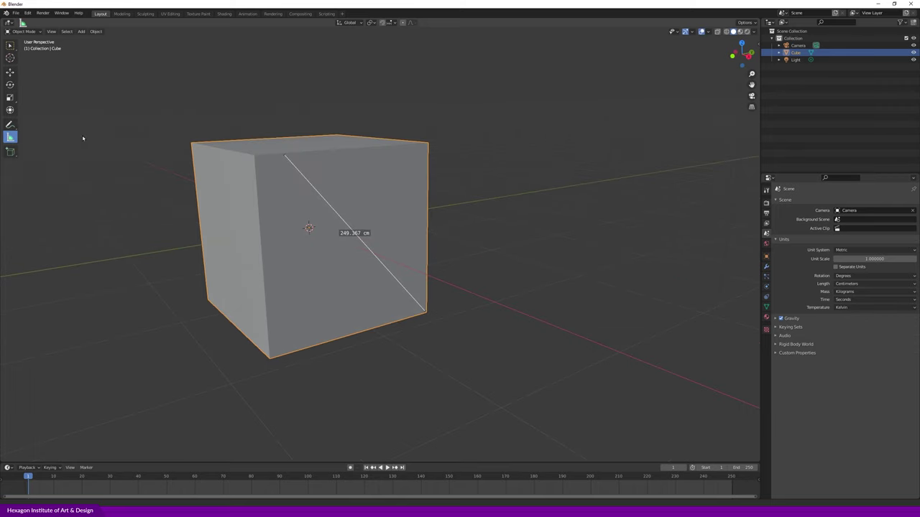
drag(255, 157, 426, 314)
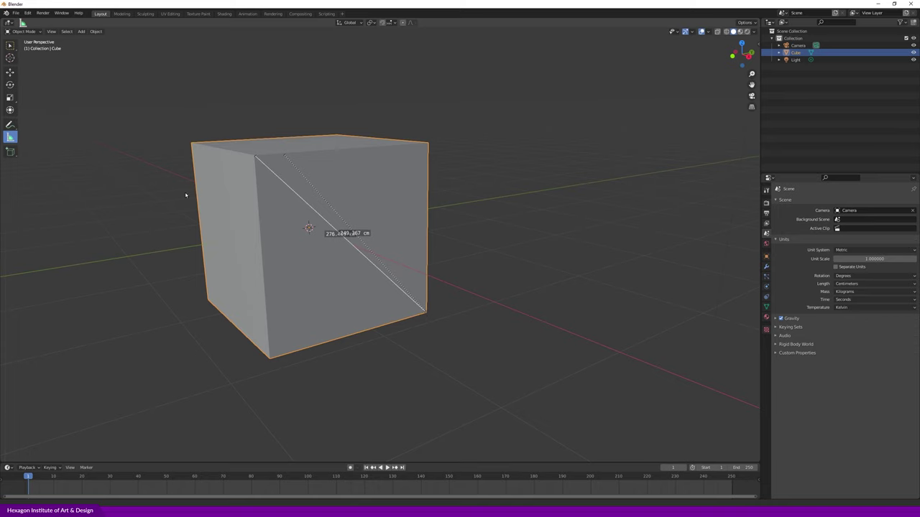
middle_drag(522, 300, 510, 283)
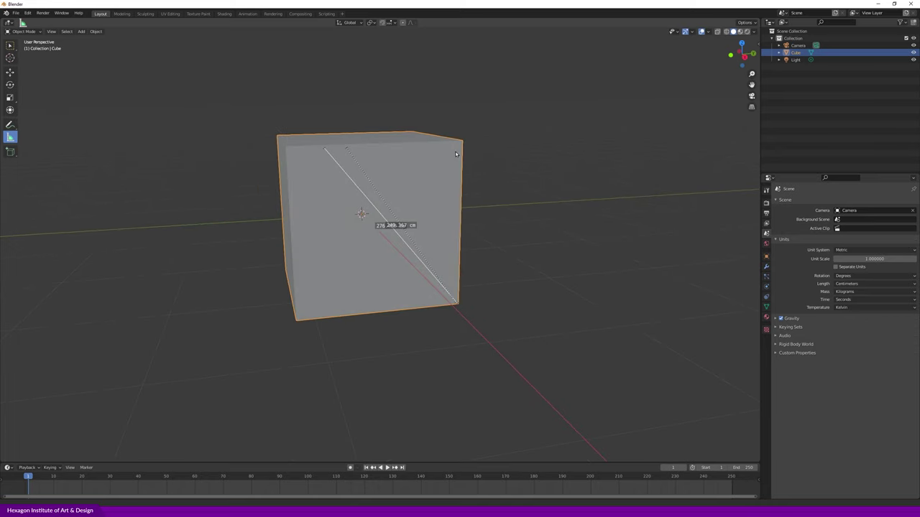
drag(324, 148, 354, 324)
drag(463, 201, 408, 315)
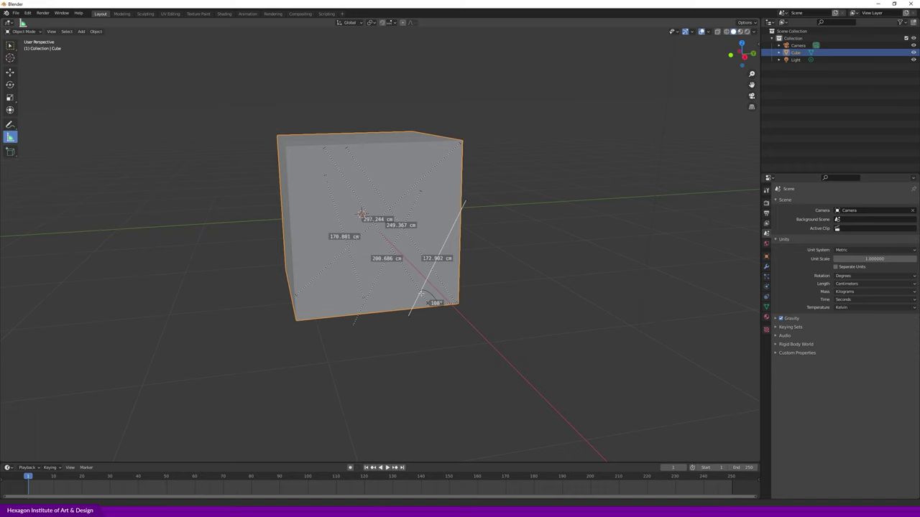
- Delete the 172.902 cm ruler, an angle measurement, a leftover ruler and the 297.244 cm diagonal
key(Delete)
drag(377, 276, 378, 278)
key(Delete)
click(356, 275)
key(Delete)
click(355, 240)
key(Delete)
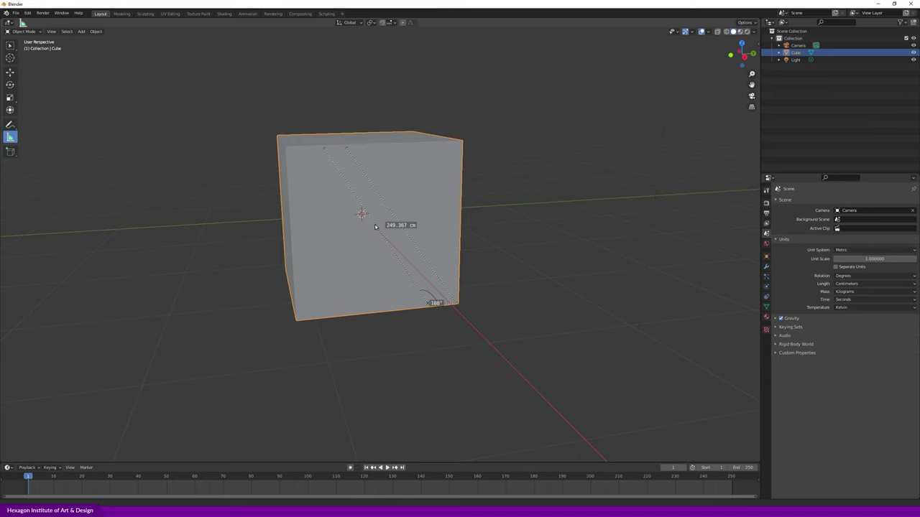
- Delete the last 249.367 cm ruler so no measurements remain
middle_drag(488, 285, 398, 274)
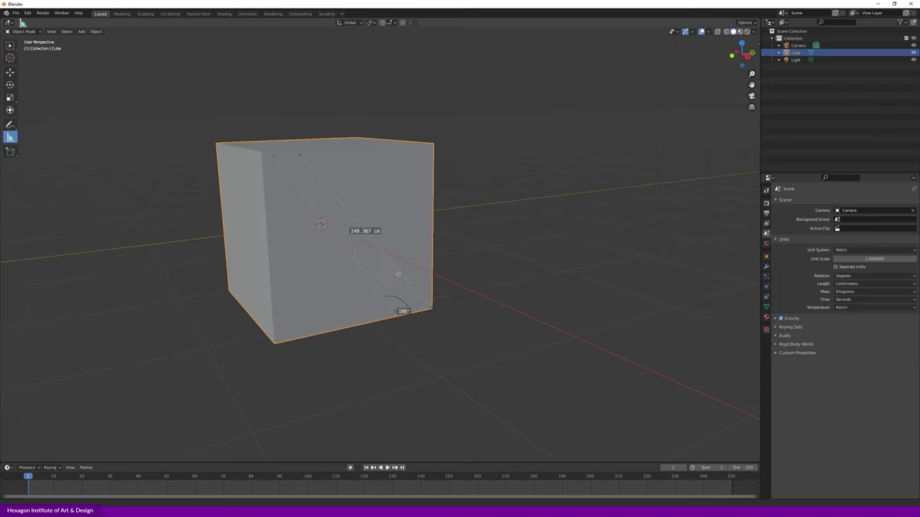
click(398, 274)
key(Delete)
scroll(402, 309, up, 4)
scroll(485, 171, down, 4)
mouse_move(534, 162)
middle_down()
mouse_move(498, 208)
mouse_move(438, 232)
mouse_move(484, 260)
middle_up()
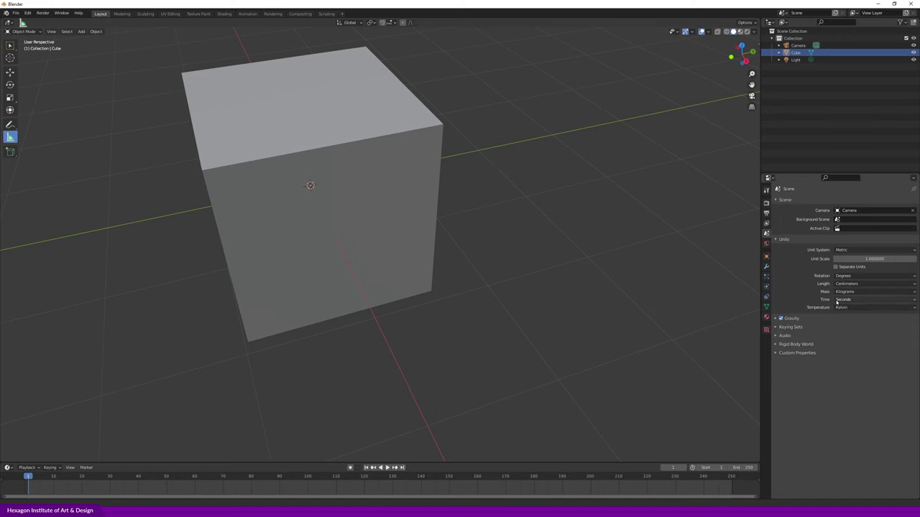
- Check the Mass unit list in Scene properties, keeping Kilograms
click(861, 292)
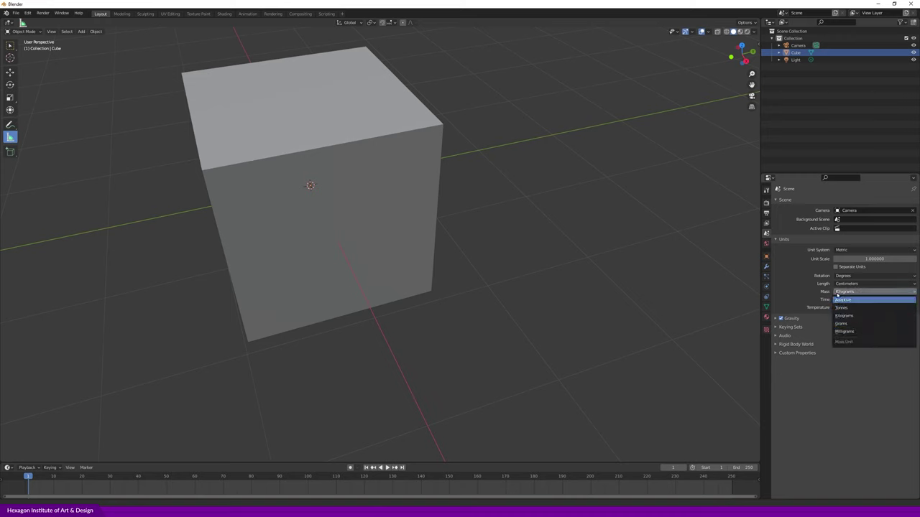
click(837, 294)
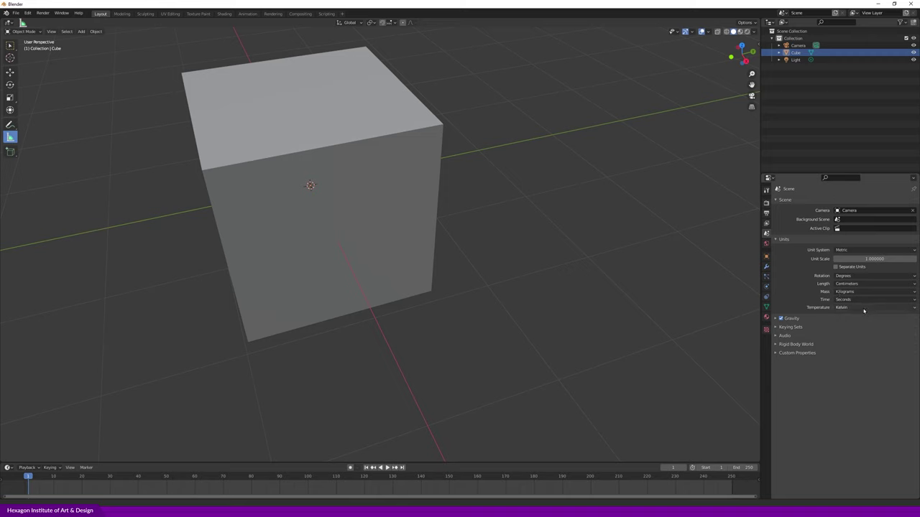
mouse_move(544, 304)
middle_down()
mouse_move(538, 286)
mouse_move(533, 294)
middle_up()
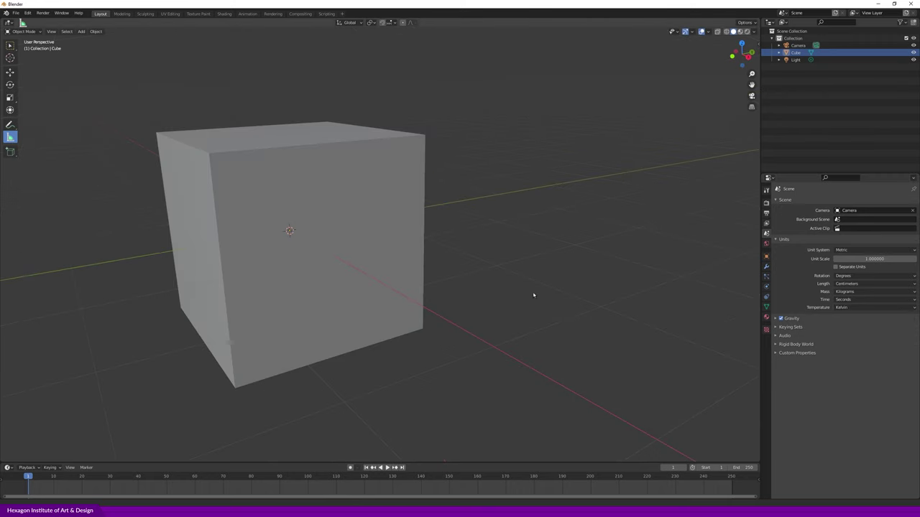
- Show the Add Cube flyout listing Cube, Cone, Cylinder, UV Sphere and Ico Sphere
mouse_move(630, 203)
middle_down()
mouse_move(599, 228)
mouse_move(612, 241)
middle_up()
click(326, 285)
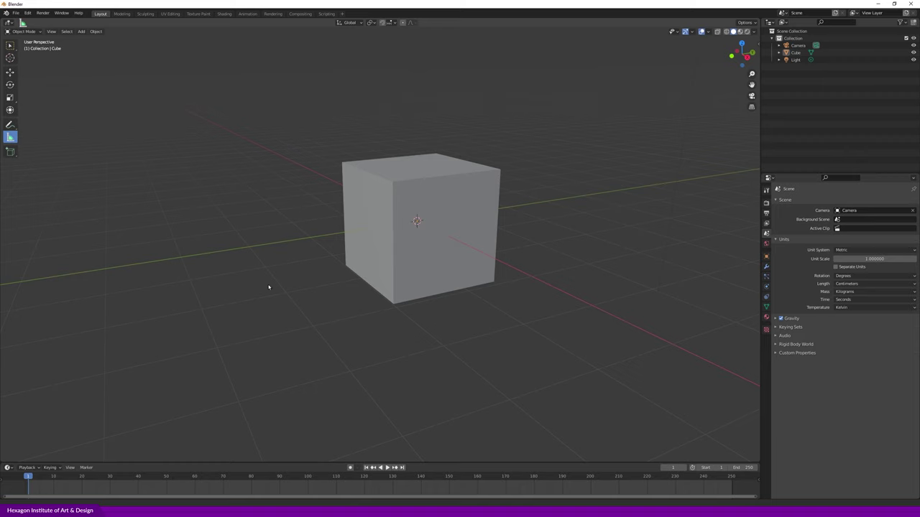
click(11, 154)
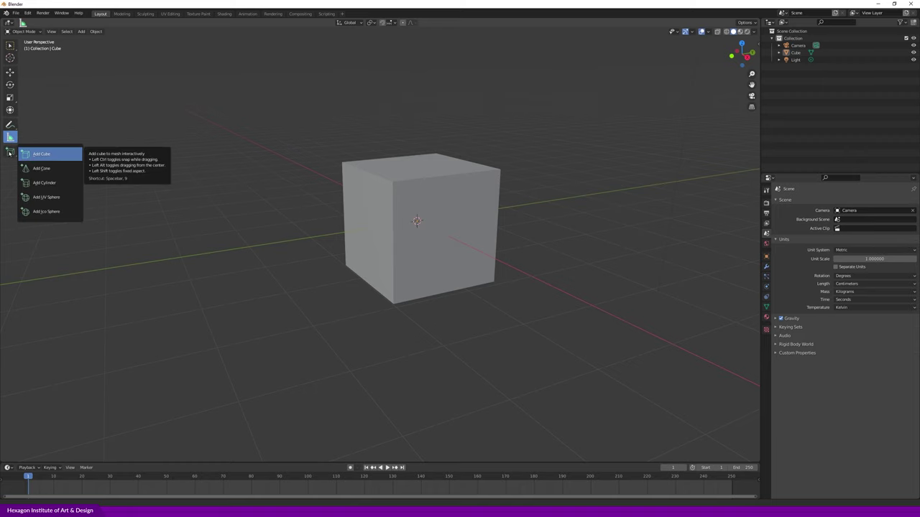
- Select the cube with the Select Box tool
click(10, 46)
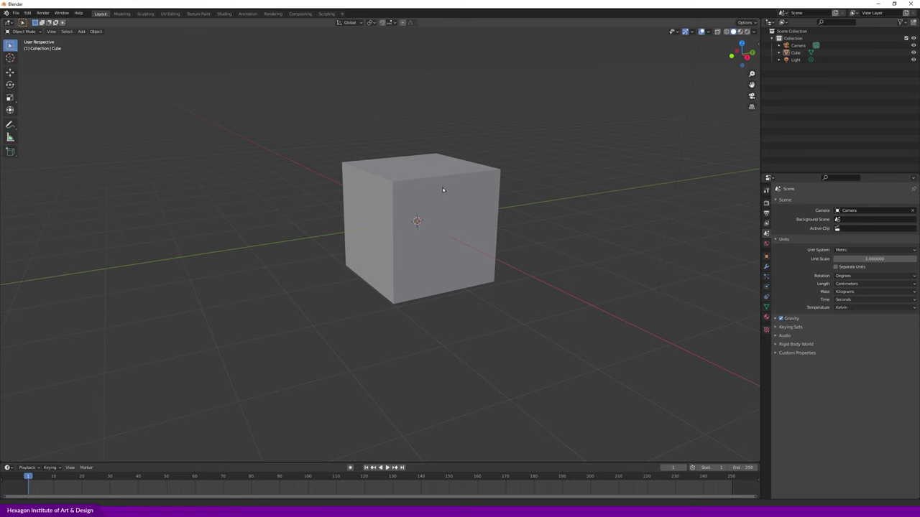
click(461, 243)
scroll(566, 217, up, 2)
scroll(571, 216, down, 6)
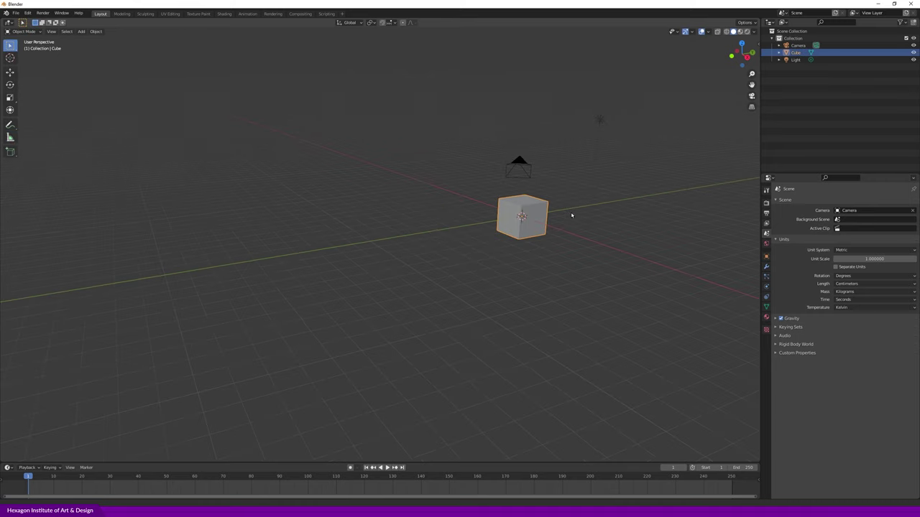
middle_drag(600, 215, 523, 298)
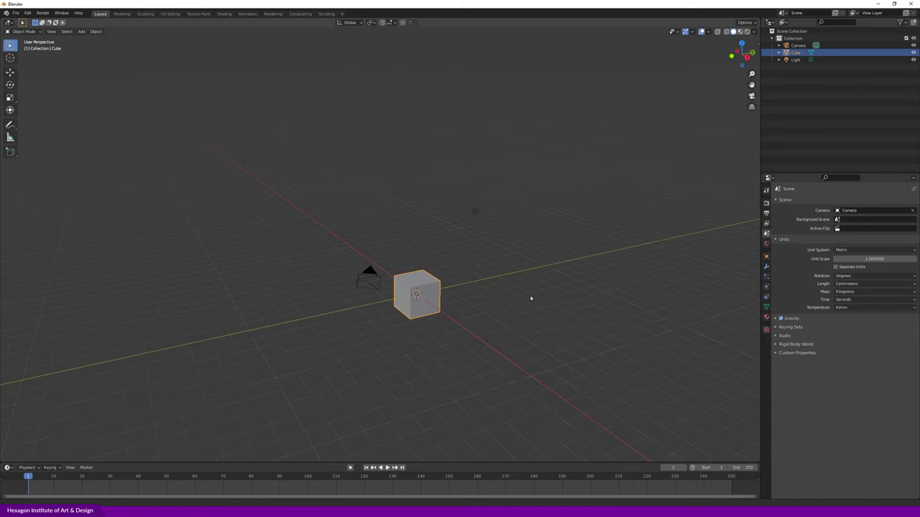
scroll(523, 298, up, 2)
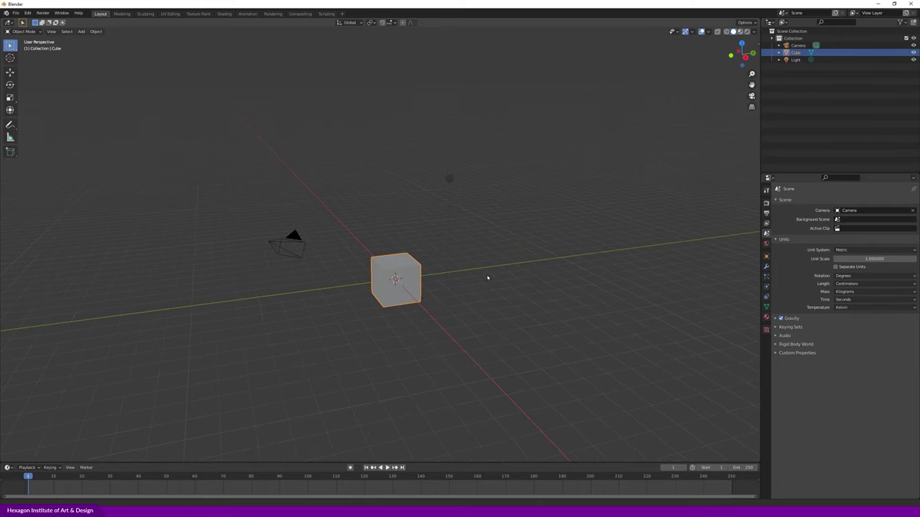
middle_drag(514, 299, 450, 315)
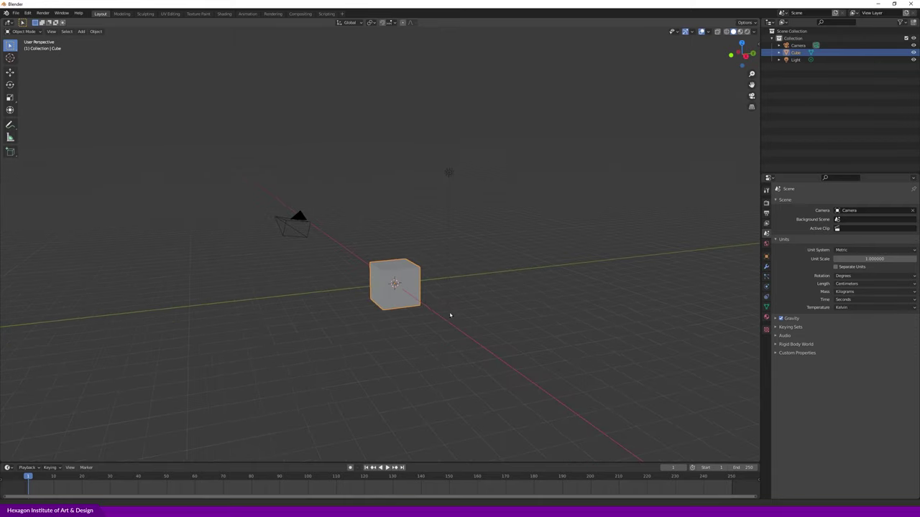
scroll(494, 295, up, 3)
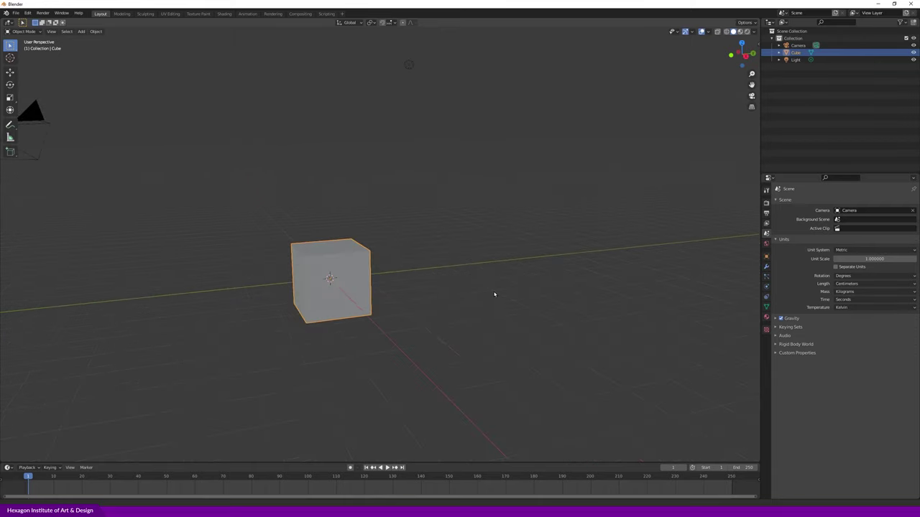
- Slide the cube a short way along the green Y axis with the Move gizmo
click(10, 73)
mouse_move(329, 274)
mouse_down()
mouse_move(416, 268)
mouse_move(375, 246)
mouse_up()
middle_drag(252, 312, 261, 314)
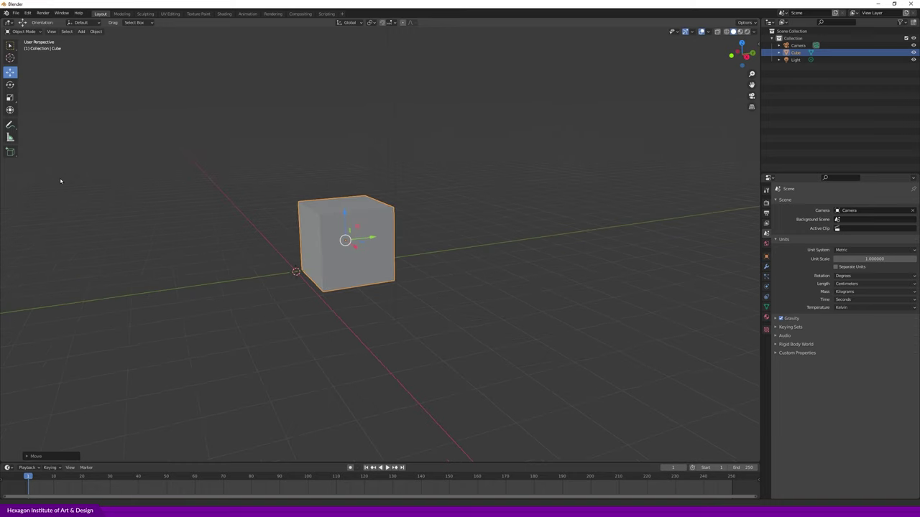
- Rotate and enlarge the cube using the Transform tool's gizmo
middle_drag(430, 246, 355, 209)
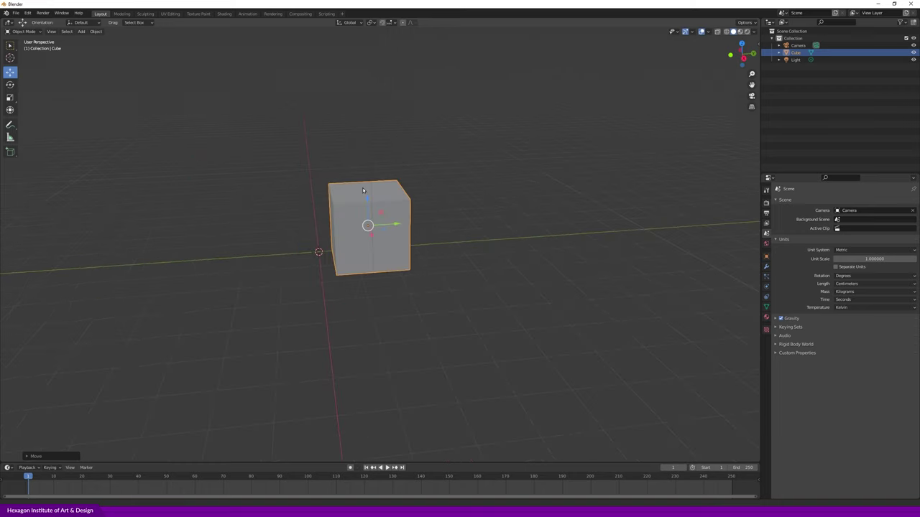
scroll(348, 247, up, 3)
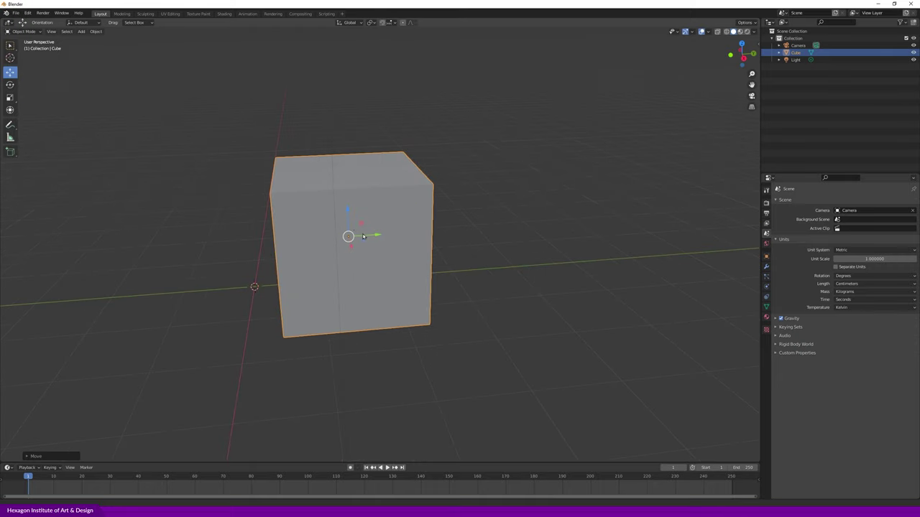
click(10, 110)
drag(339, 216, 334, 212)
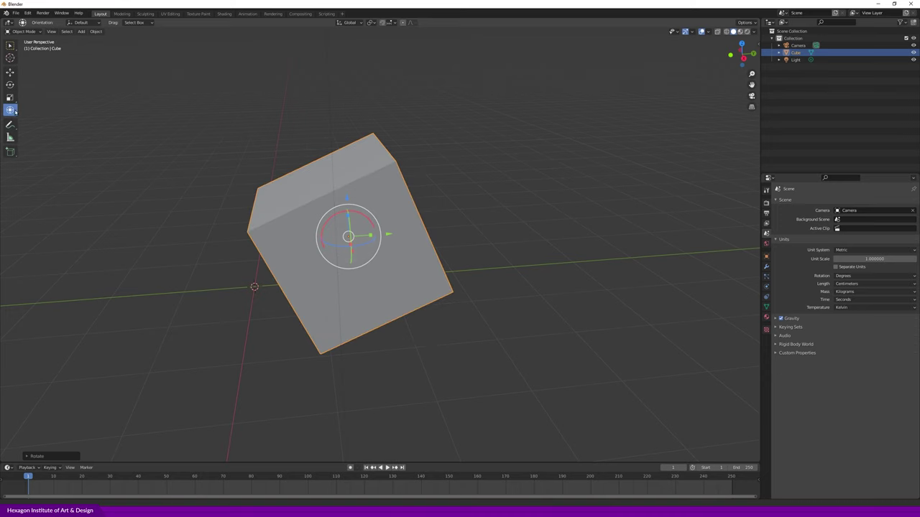
mouse_move(364, 246)
mouse_down()
mouse_move(350, 232)
mouse_move(424, 231)
mouse_move(360, 235)
mouse_up()
click(342, 216)
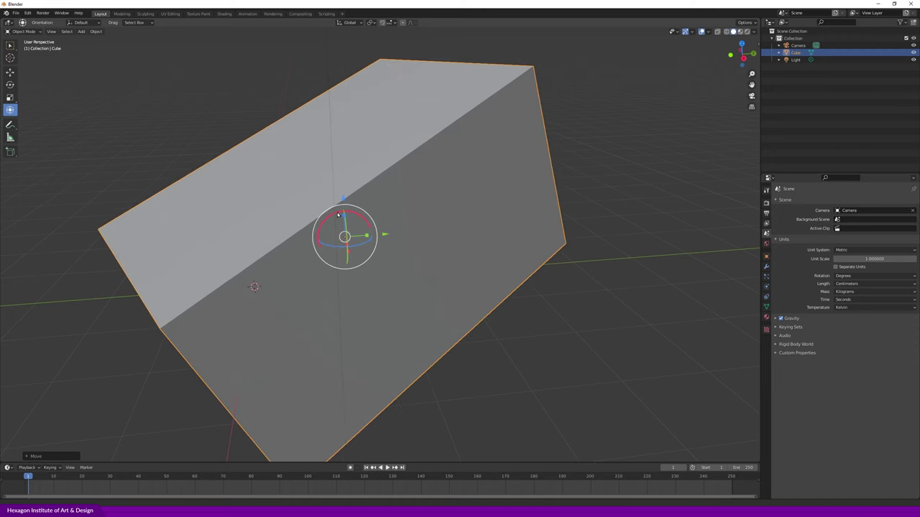
- Undo the transformations and return to Select Box with the cube selected
key(ctrl+z)
key(ctrl+z)
key(ctrl+z)
key(ctrl+z)
key(ctrl+z)
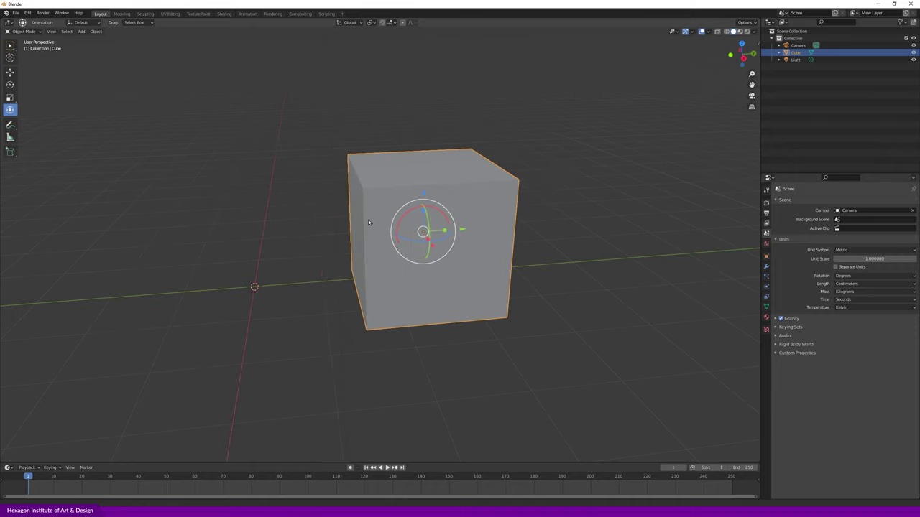
key(ctrl+z)
key(ctrl+z)
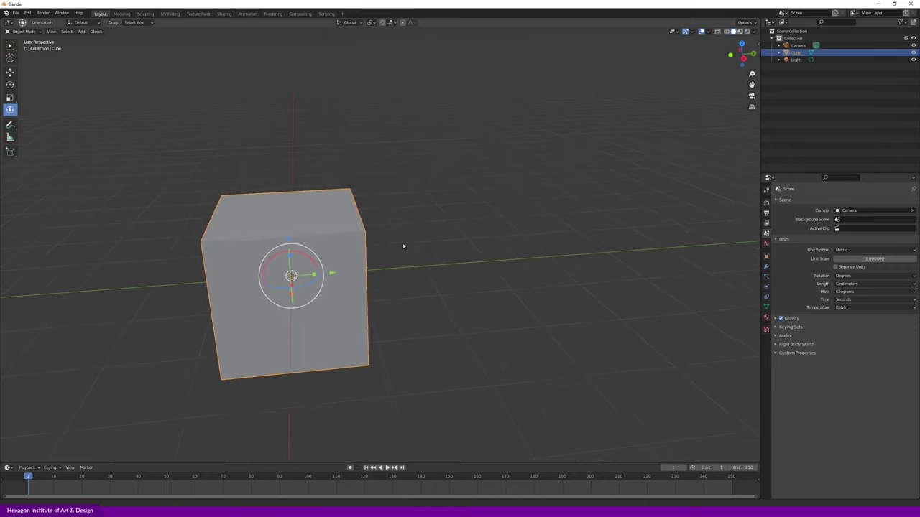
click(10, 46)
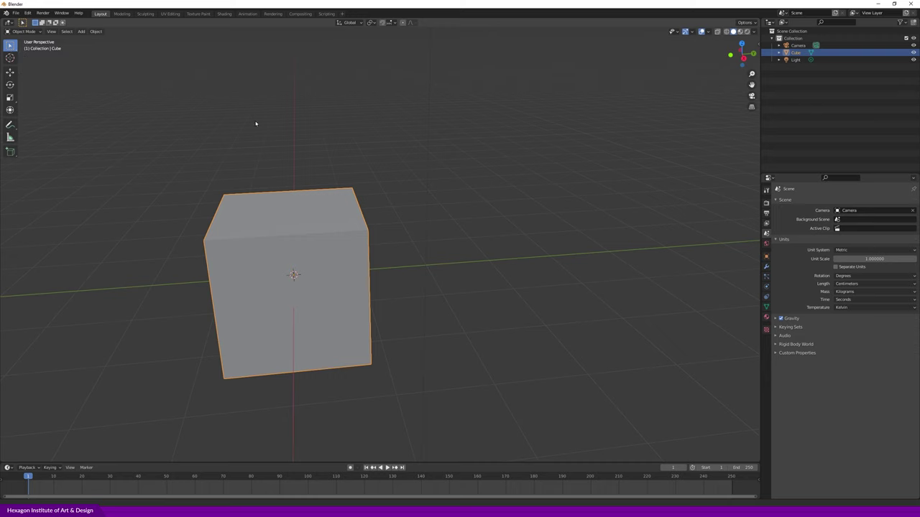
scroll(413, 215, down, 4)
middle_drag(413, 214, 460, 233)
click(460, 233)
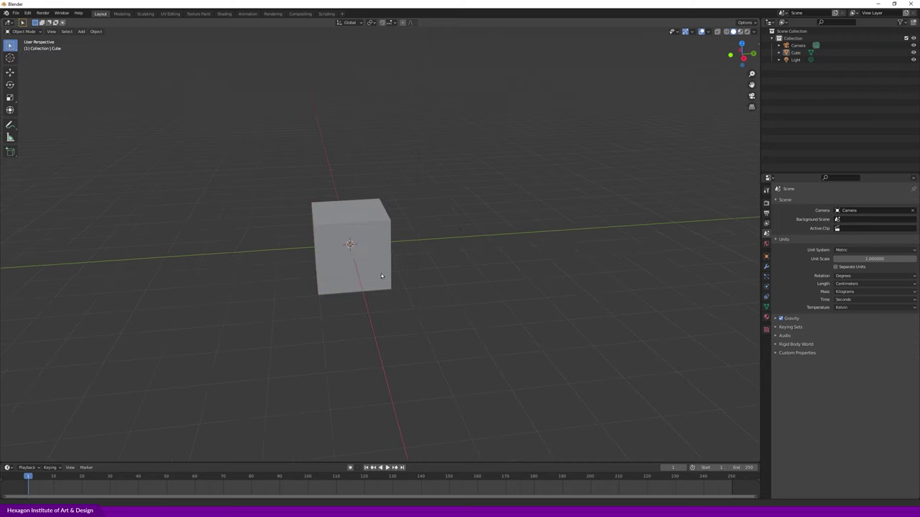
click(372, 253)
middle_drag(450, 264, 431, 263)
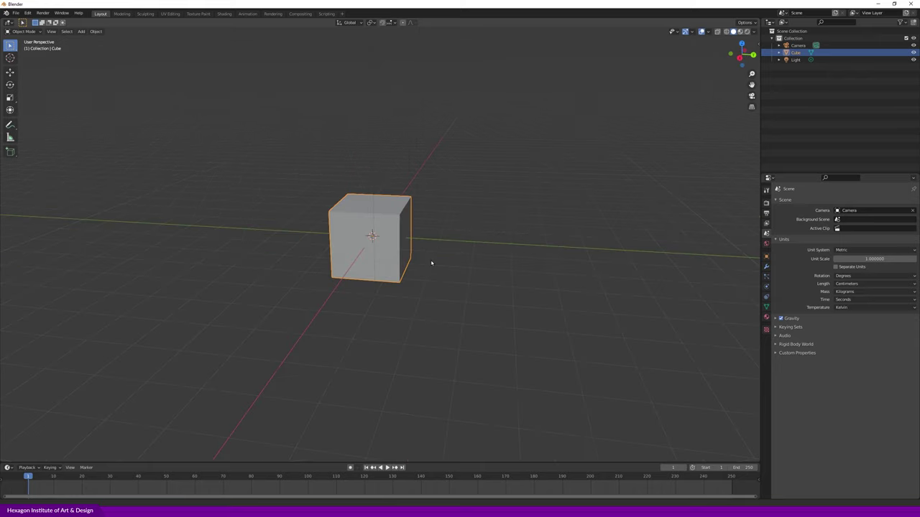
- Move the cube freely with G and confirm its new position
key(g)
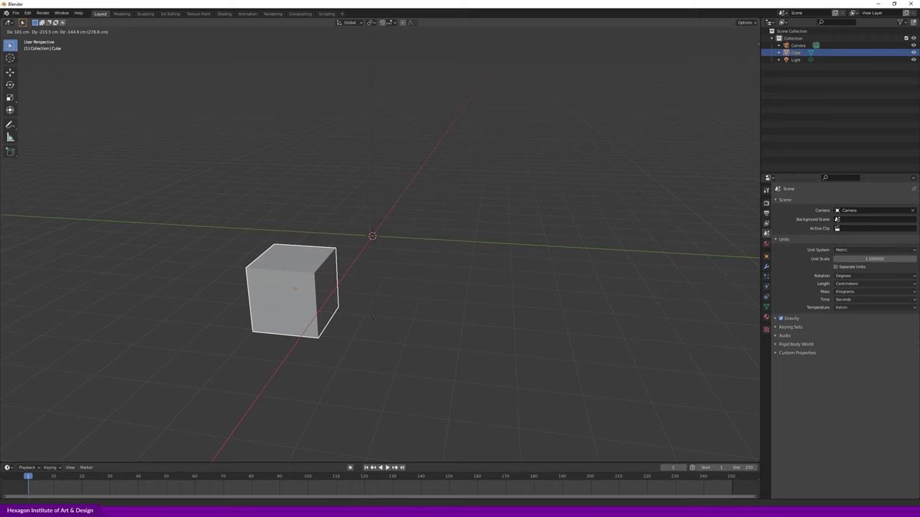
click(357, 319)
mouse_move(430, 273)
middle_down()
mouse_move(424, 302)
mouse_move(449, 280)
mouse_move(443, 289)
middle_up()
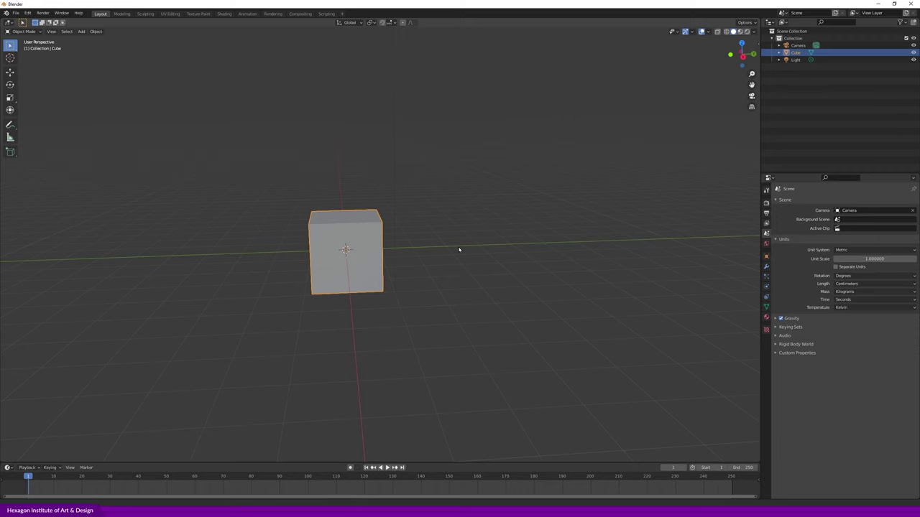
- Switch to Top Orthographic view (numpad 7) centred on the world origin
mouse_move(233, 204)
middle_down()
mouse_move(261, 232)
mouse_move(314, 249)
mouse_move(268, 194)
mouse_move(436, 214)
middle_up()
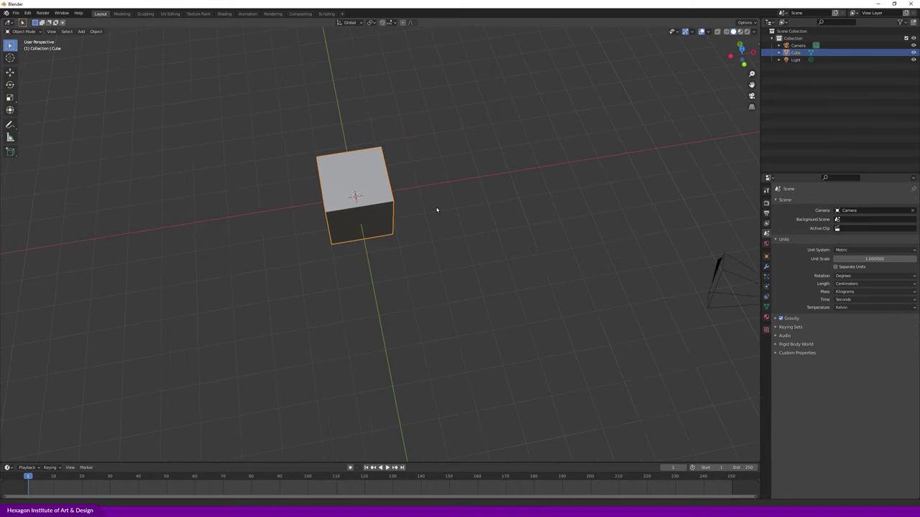
key(KP_7)
mouse_move(437, 143)
shift+middle_down()
mouse_move(431, 318)
mouse_move(447, 283)
shift+middle_up()
scroll(425, 319, up, 1)
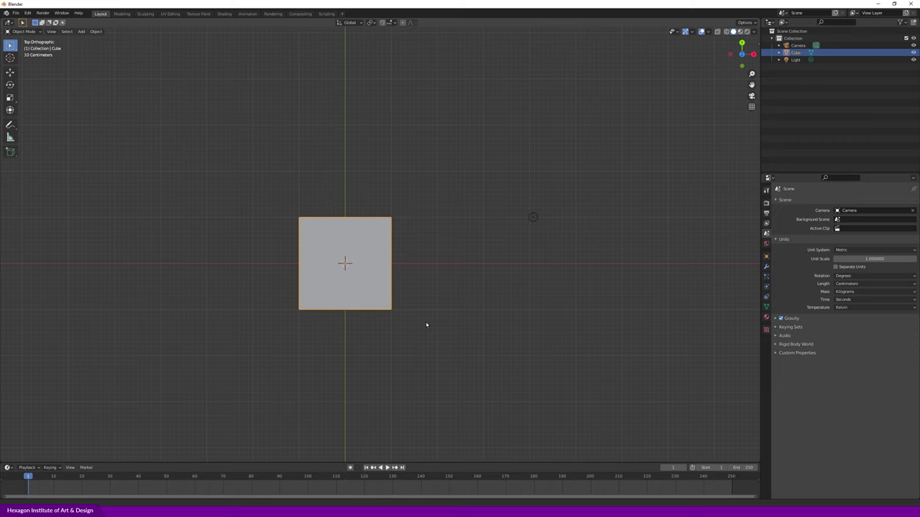
middle_drag(420, 345, 411, 271)
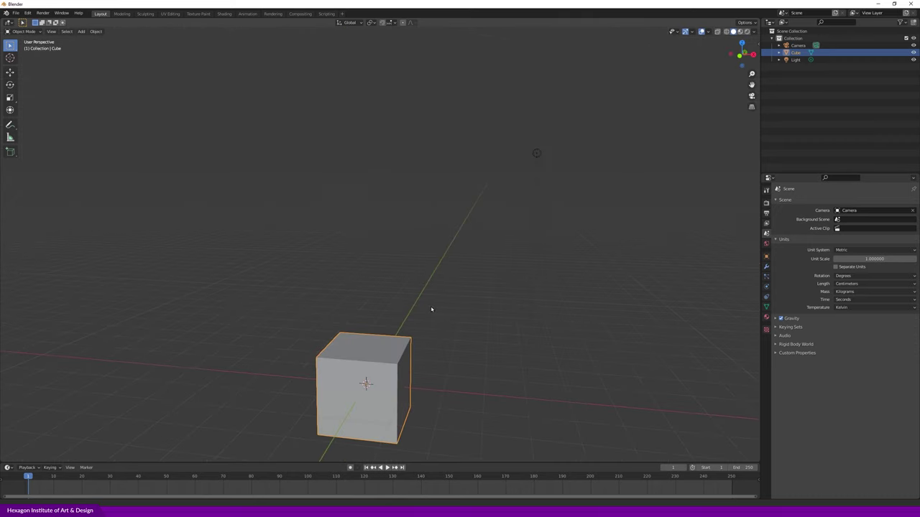
mouse_move(451, 358)
middle_down()
mouse_move(424, 238)
mouse_move(471, 286)
middle_up()
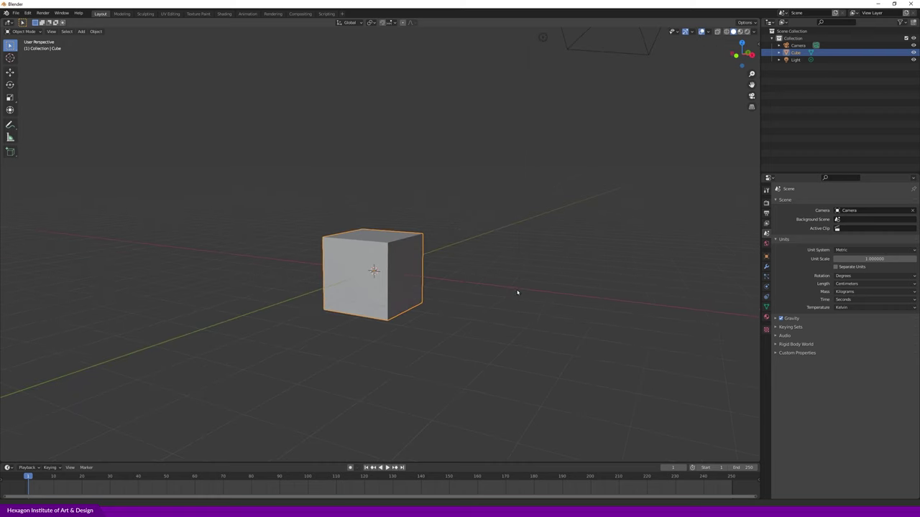
key(KP_7)
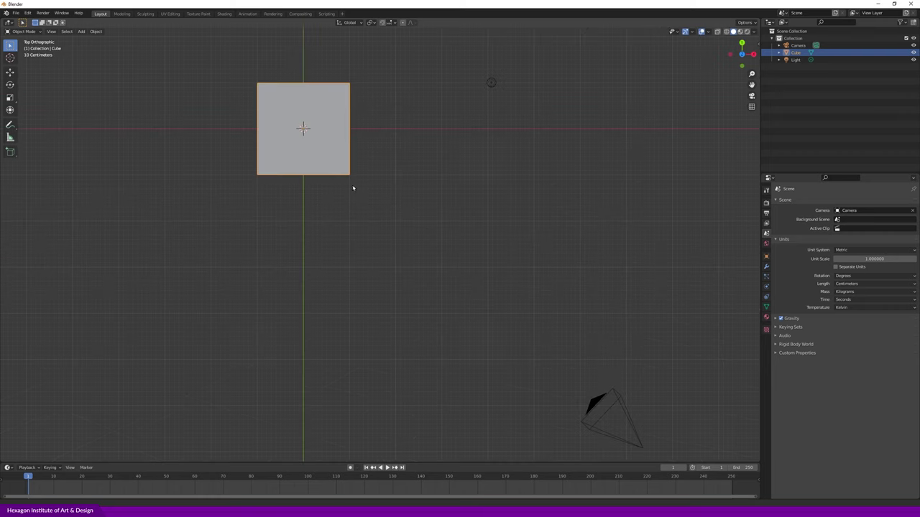
shift+middle_drag(373, 174, 396, 290)
- Try grabbing the cube twice, cancelling each move and orbiting back to perspective
key(g)
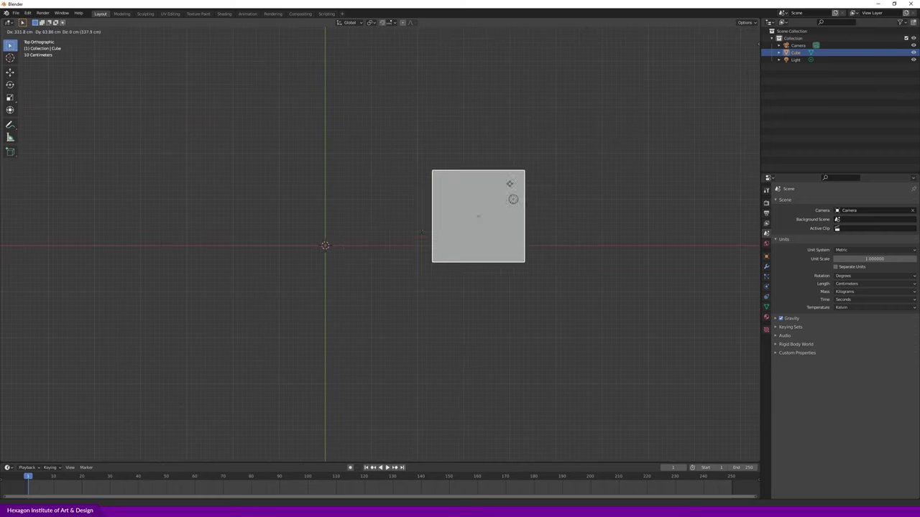
key(Escape)
middle_drag(423, 294, 379, 223)
shift+middle_drag(518, 345, 467, 342)
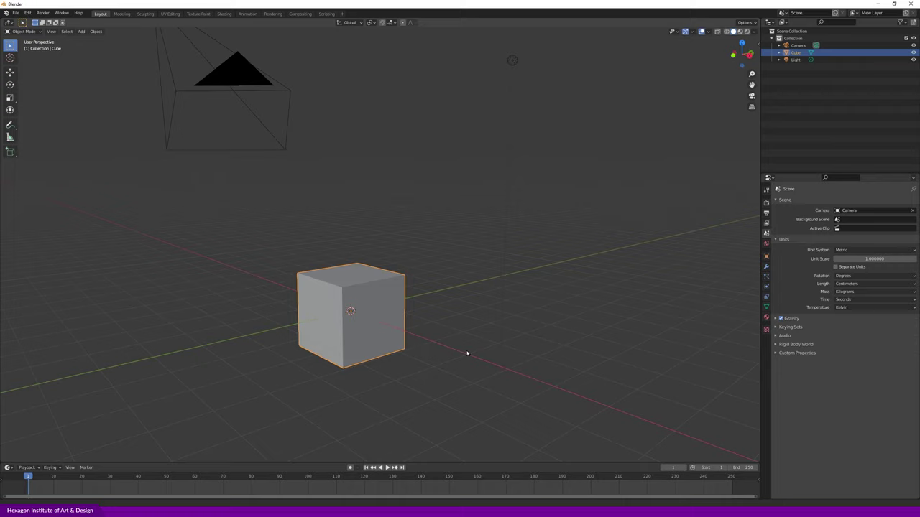
middle_drag(467, 355, 452, 339)
key(g)
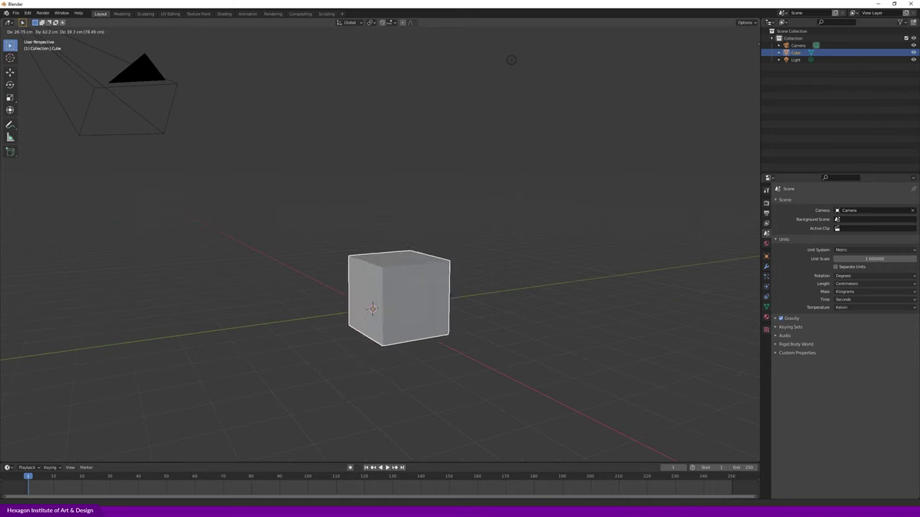
key(Escape)
- Grab the cube, constrain it to X, Y, then Z, and cancel back to the origin
key(g)
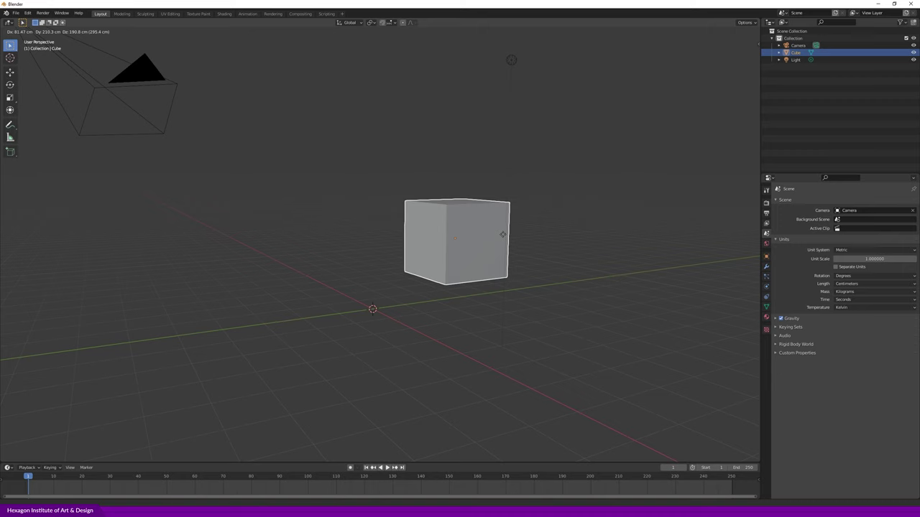
key(x)
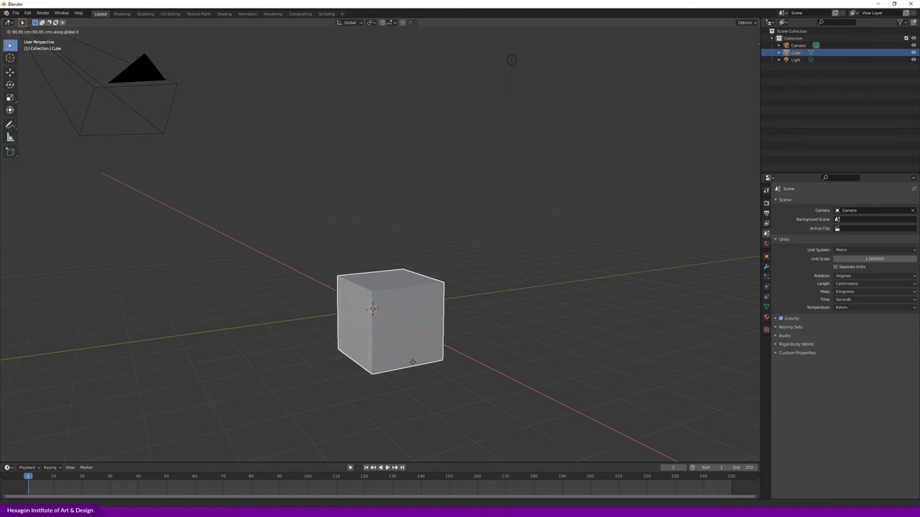
key(y)
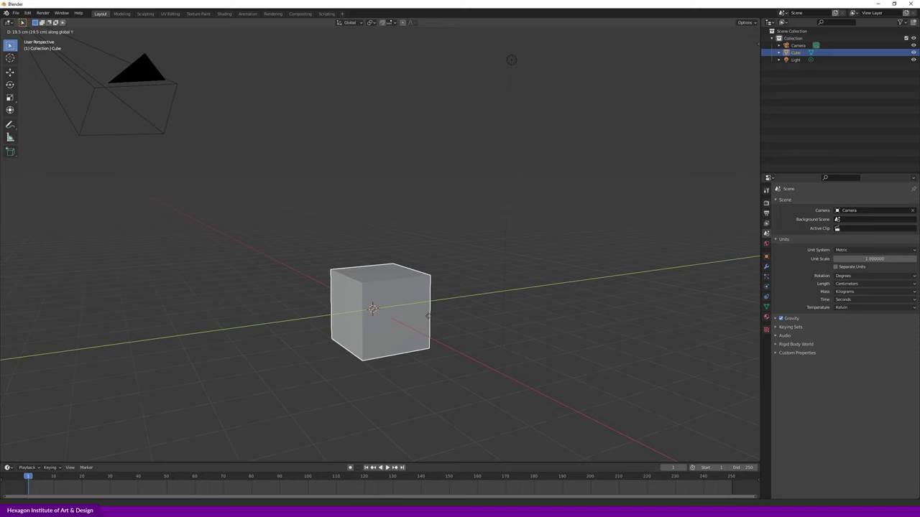
key(z)
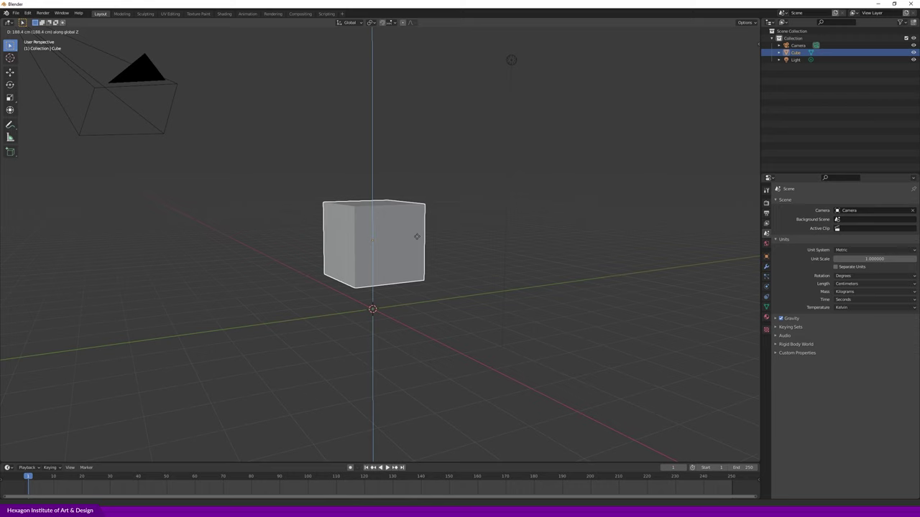
key(Escape)
mouse_move(456, 287)
middle_down()
mouse_move(487, 303)
mouse_move(496, 335)
mouse_move(523, 350)
middle_up()
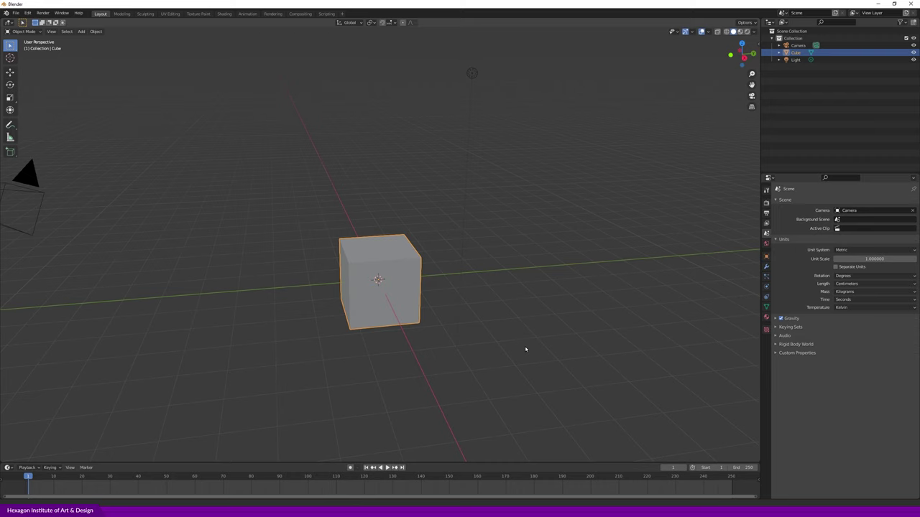
- From a level front view, try a free rotation of the cube and cancel it
mouse_move(518, 347)
middle_down()
mouse_move(415, 333)
mouse_move(440, 333)
middle_up()
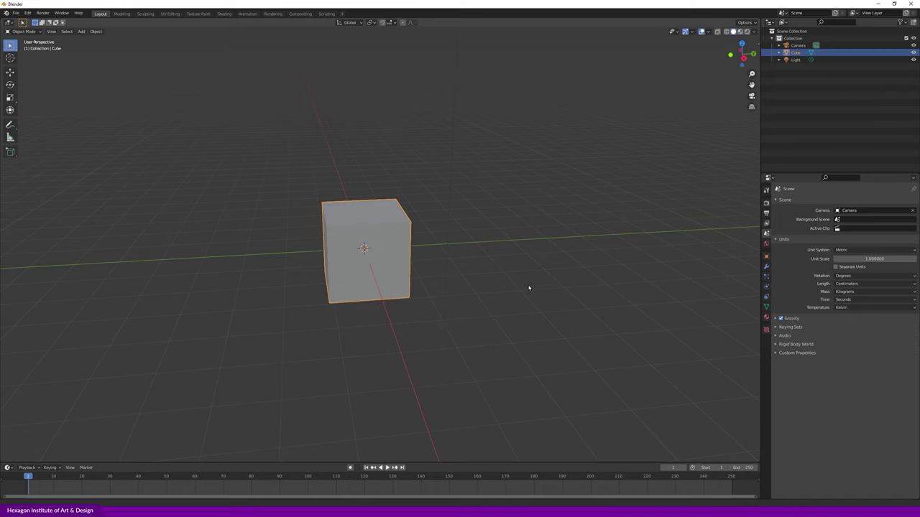
mouse_move(549, 298)
middle_down()
mouse_move(522, 289)
mouse_move(568, 281)
mouse_move(565, 273)
middle_up()
key(r)
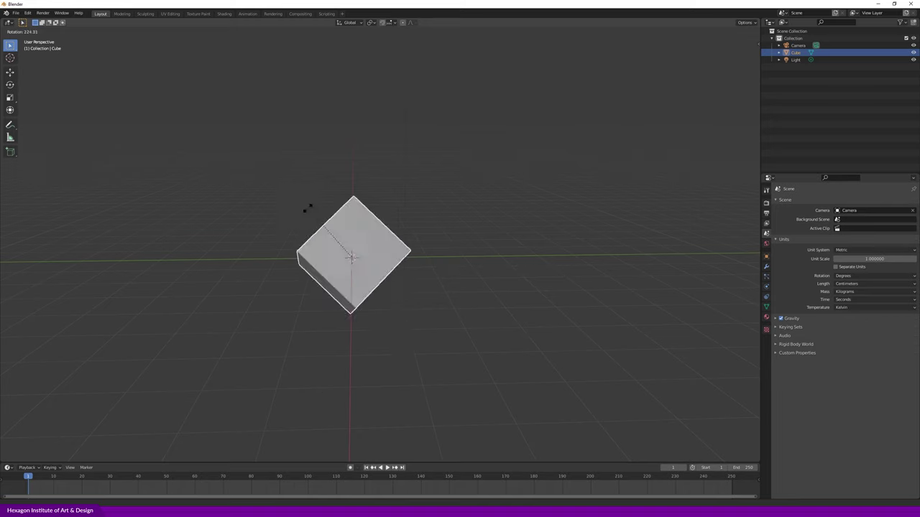
key(Escape)
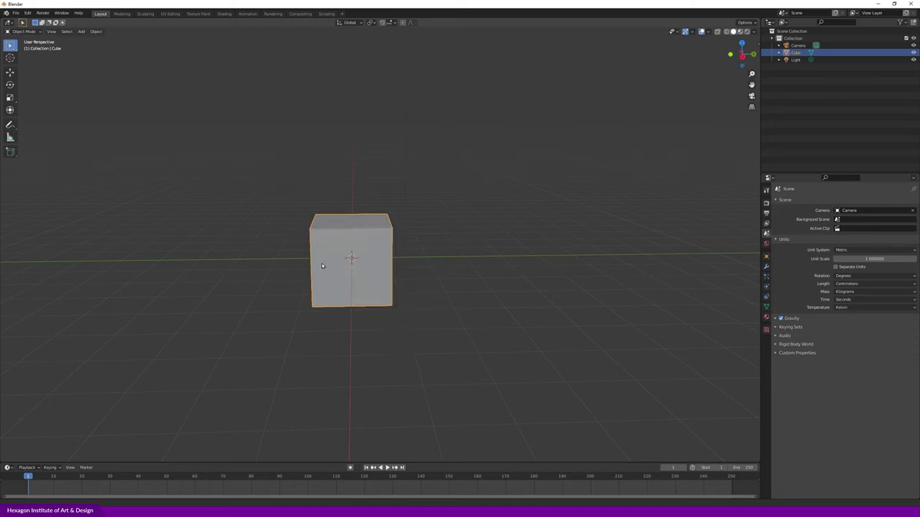
- Switch to the Transform tool and cancel a trial rotation with its gizmo
click(10, 109)
drag(372, 245, 364, 237)
key(Escape)
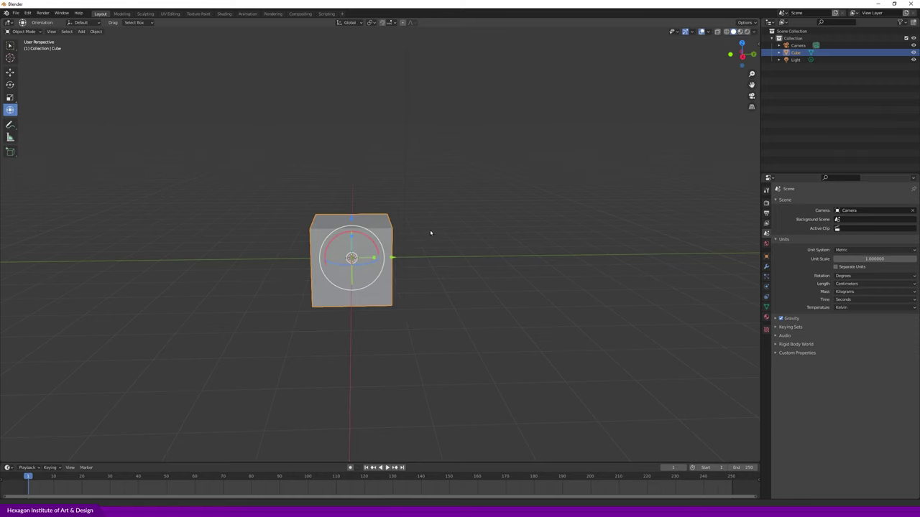
click(404, 240)
click(388, 257)
middle_drag(390, 257, 436, 204)
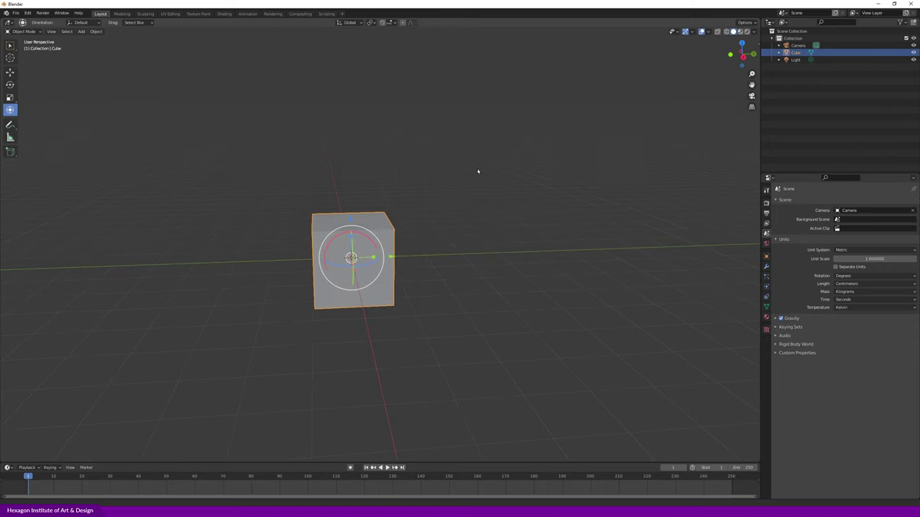
key(Escape)
key(r)
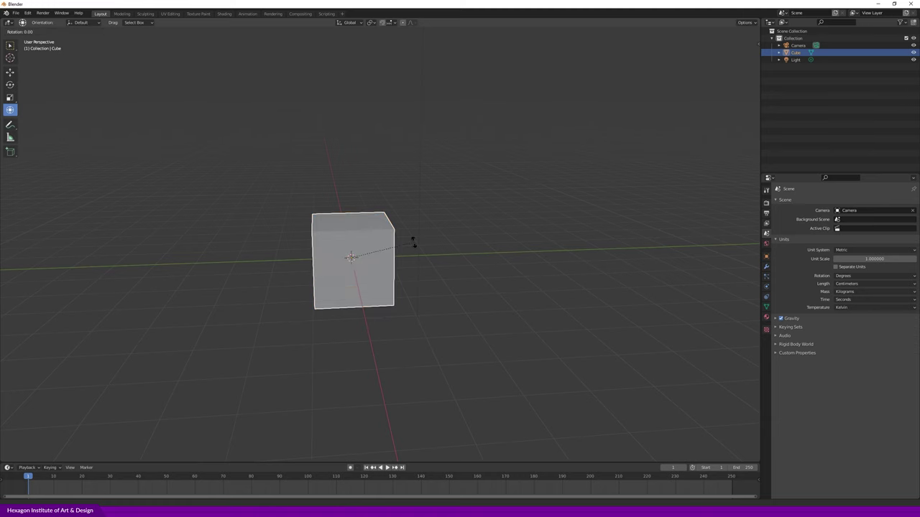
key(Escape)
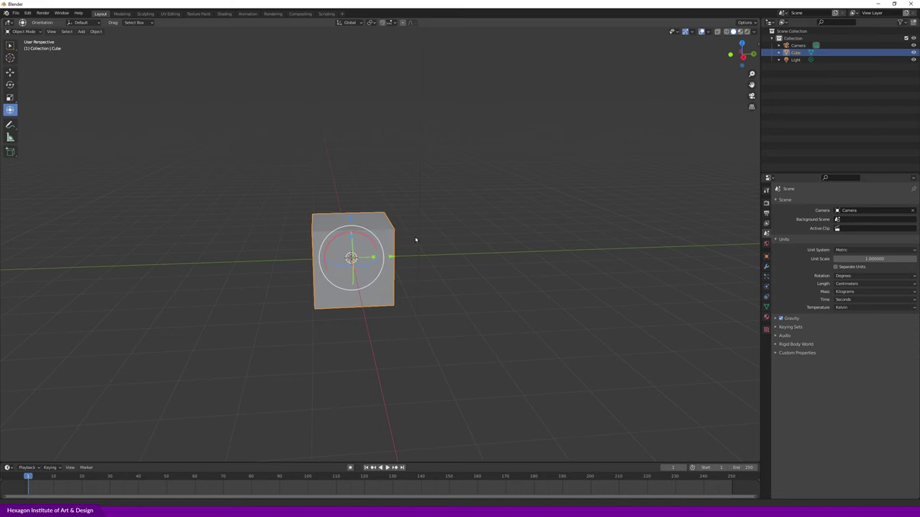
scroll(415, 240, up, 1)
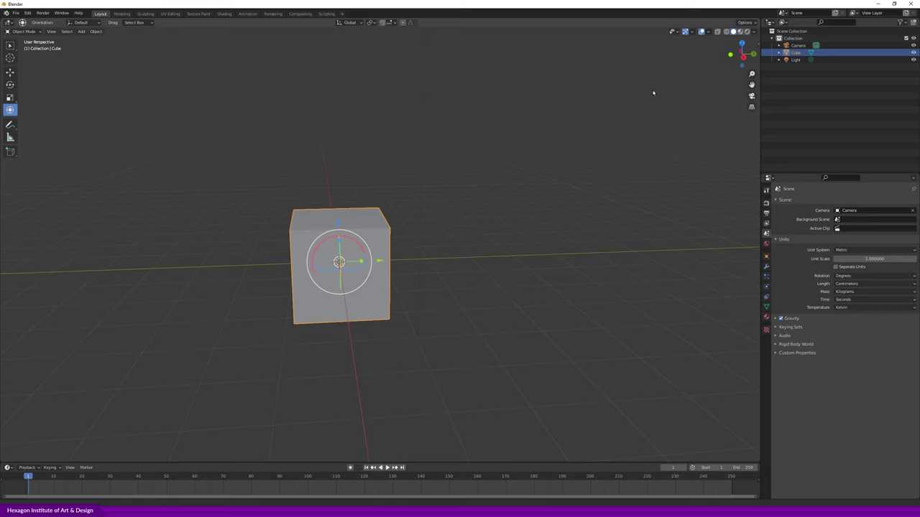
key(r)
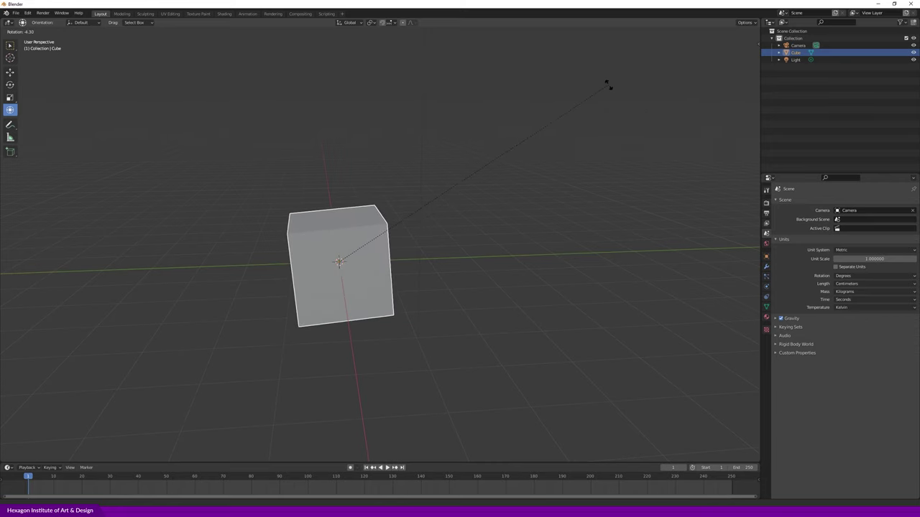
key(x)
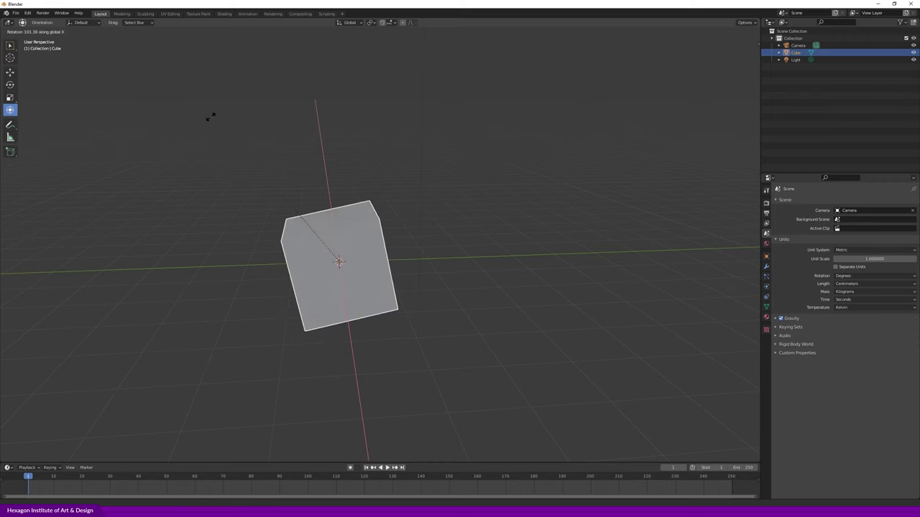
key(Escape)
key(r)
key(y)
key(Escape)
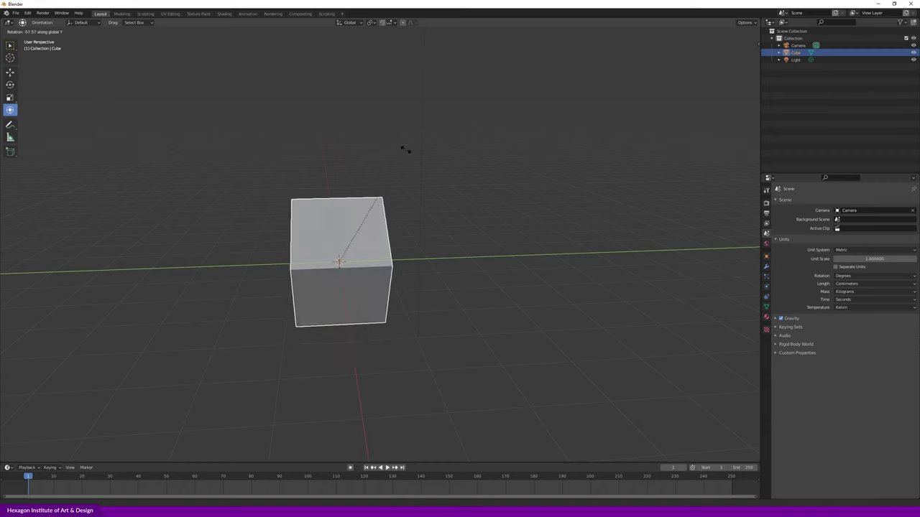
key(r)
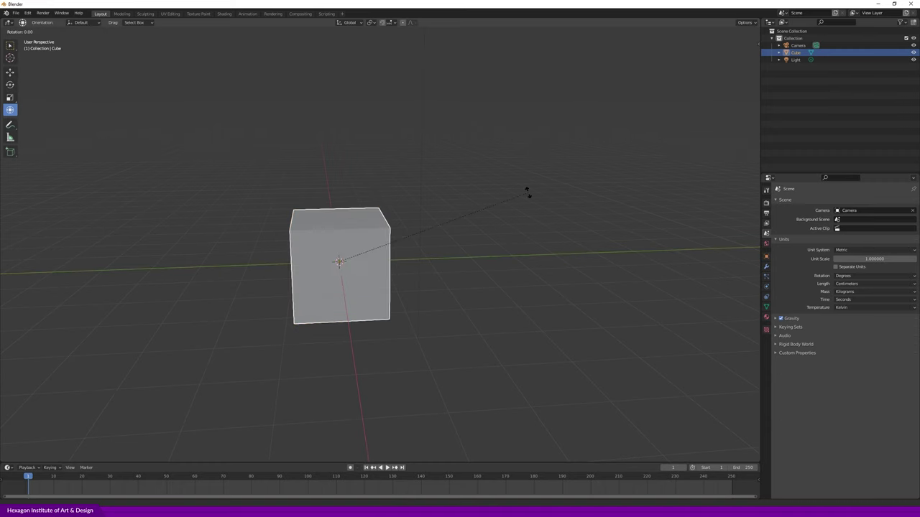
key(z)
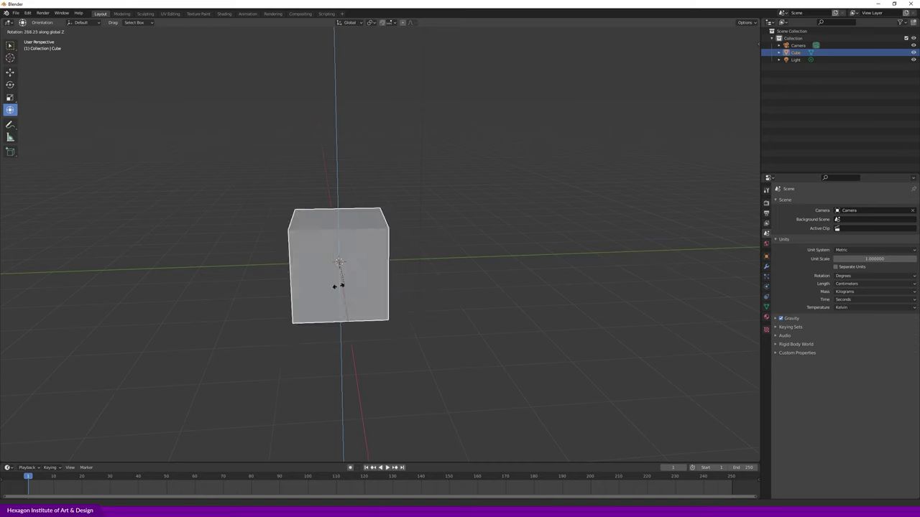
click(493, 272)
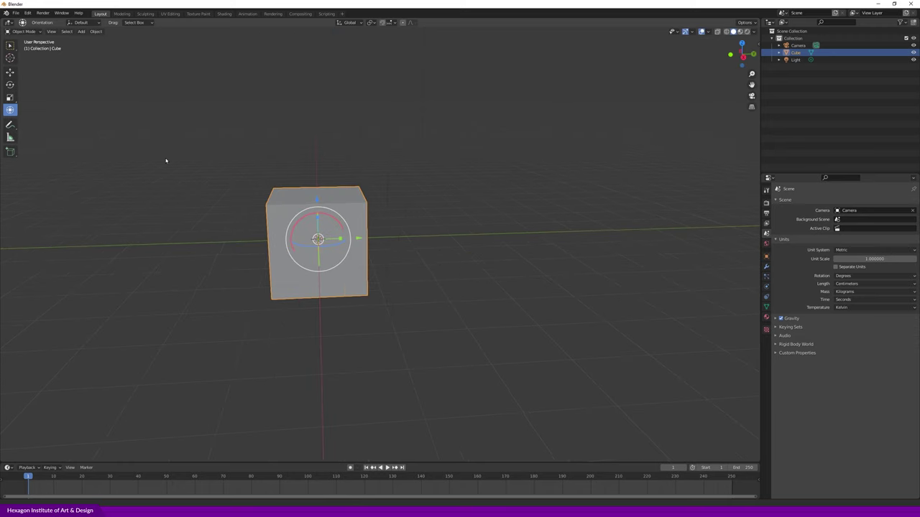
key(w)
- Rotate the cube about the X axis with R, X and confirm
shift+middle_drag(451, 235, 488, 223)
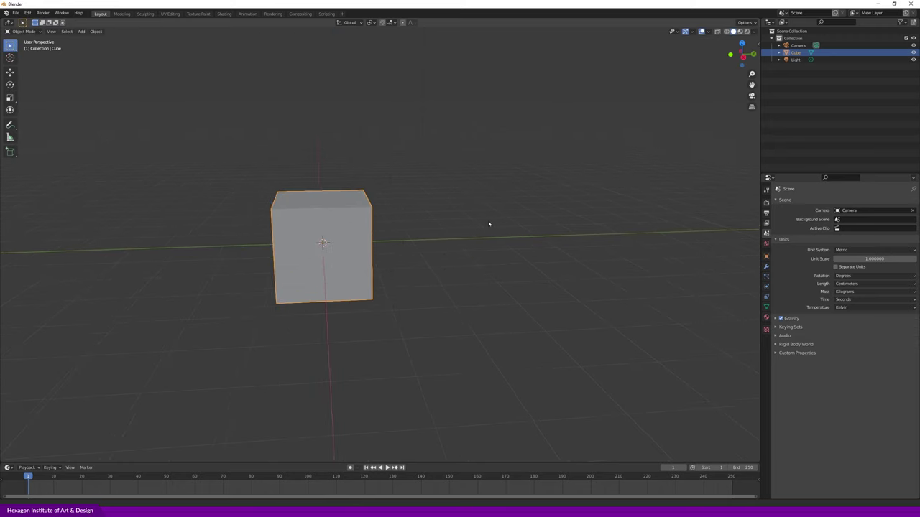
mouse_move(433, 238)
middle_down()
mouse_move(464, 230)
mouse_move(484, 245)
middle_up()
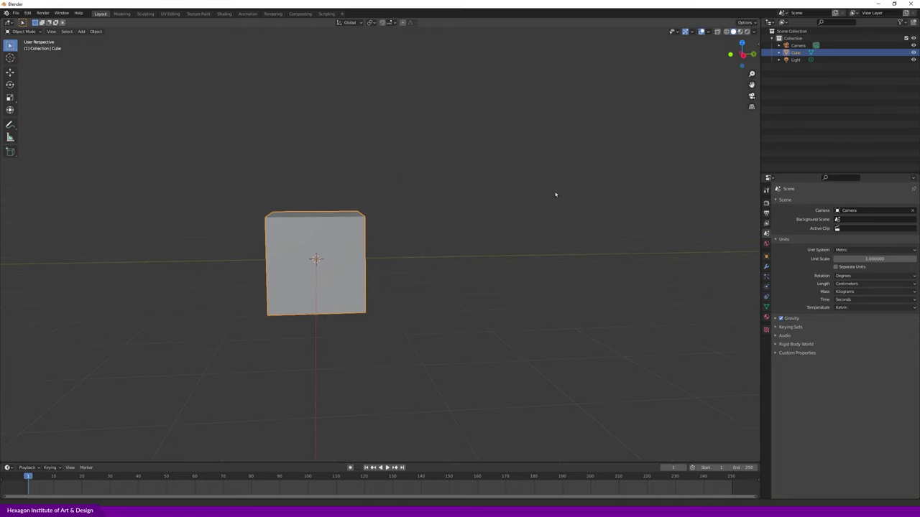
middle_drag(557, 217, 604, 228)
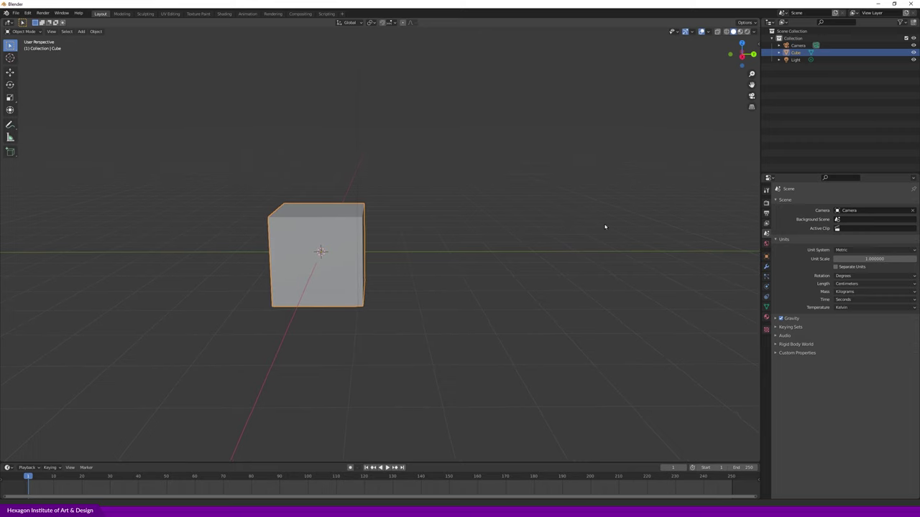
key(r)
key(x)
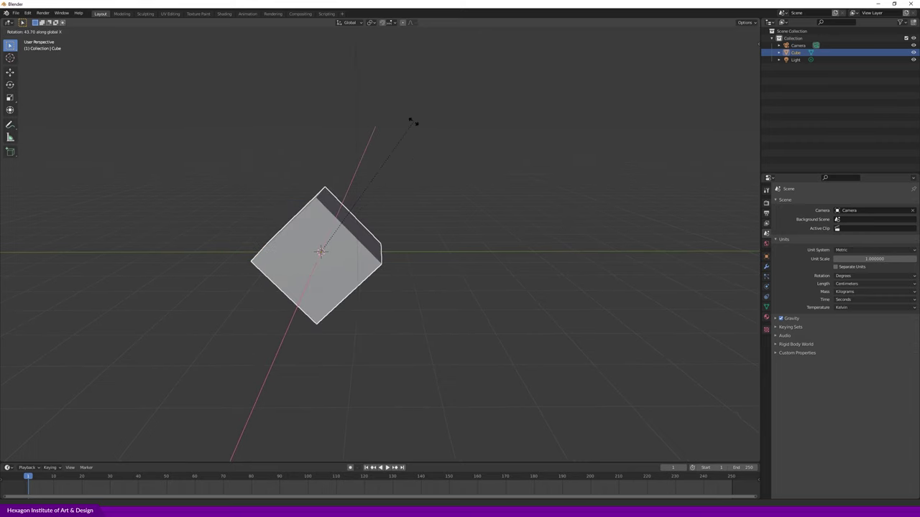
click(414, 125)
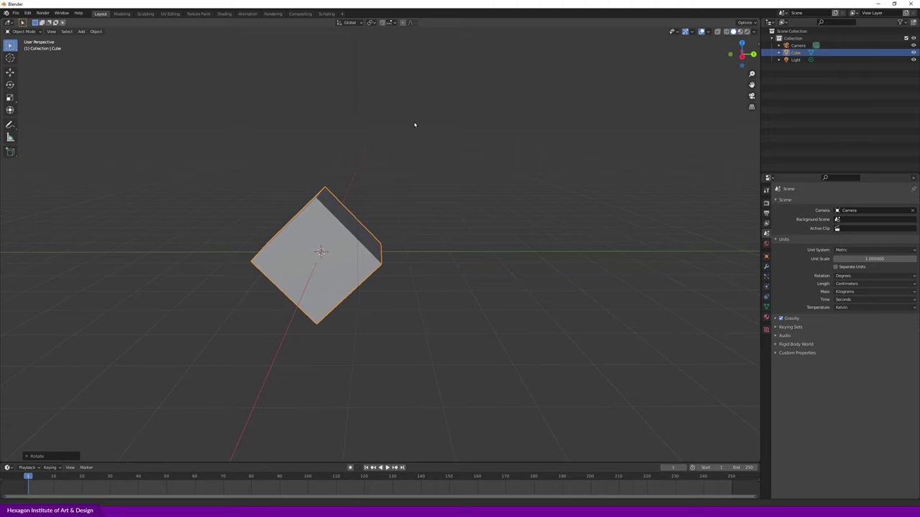
middle_drag(421, 142, 427, 156)
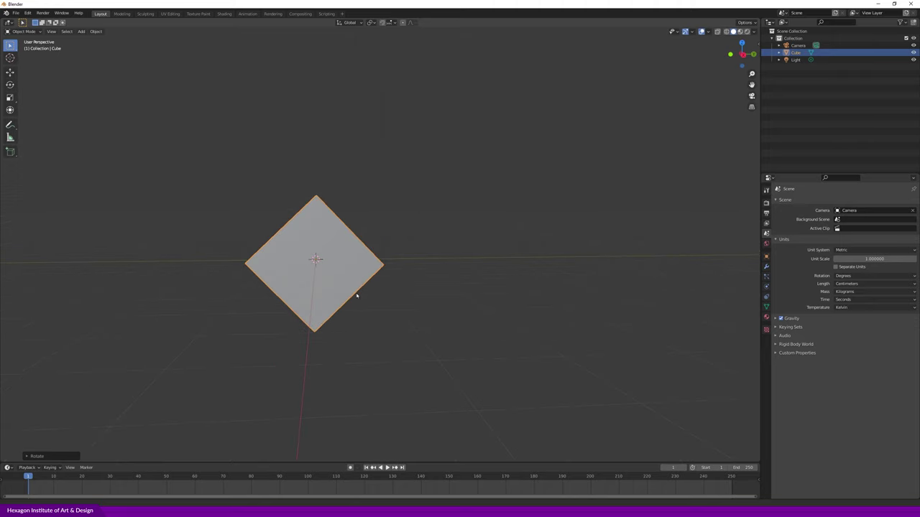
- In the Rotate redo panel set Angle 45° and Axis Y, then deselect the cube
click(34, 455)
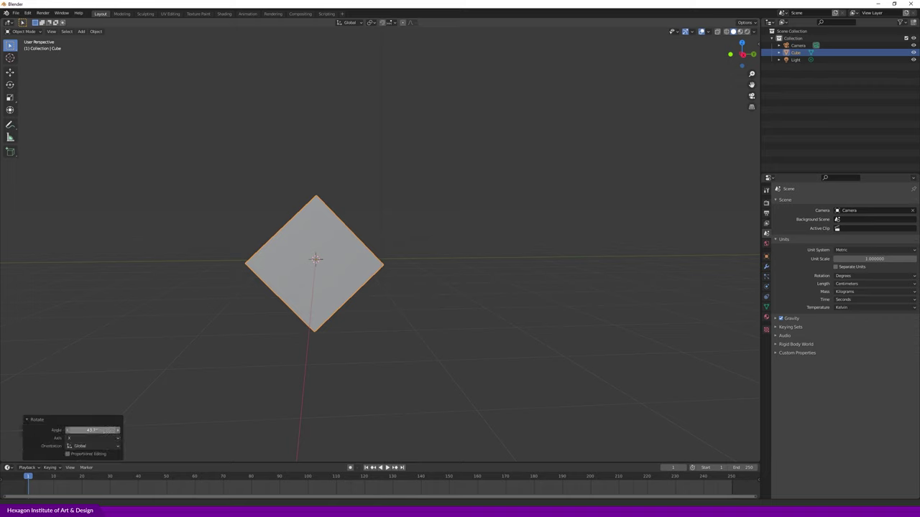
click(94, 431)
text(45)
key(Return)
mouse_move(415, 298)
middle_down()
mouse_move(350, 312)
mouse_move(400, 309)
middle_up()
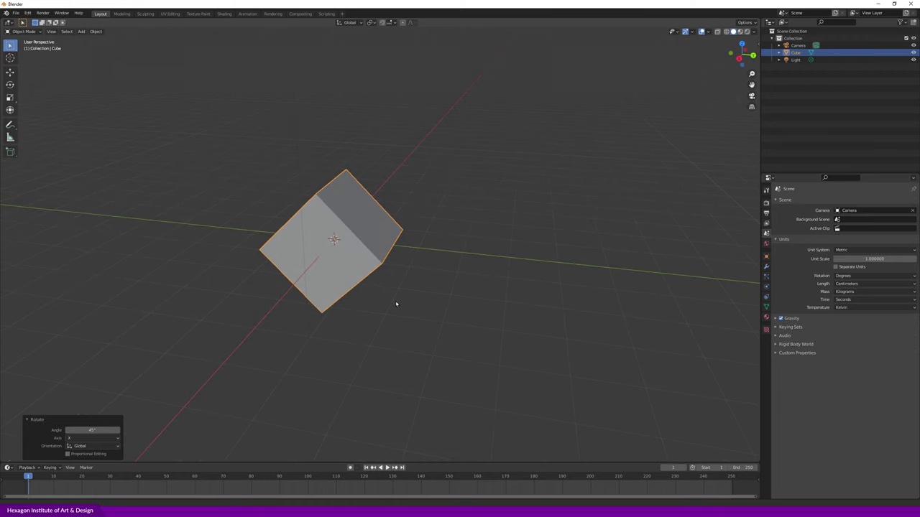
click(97, 442)
click(96, 453)
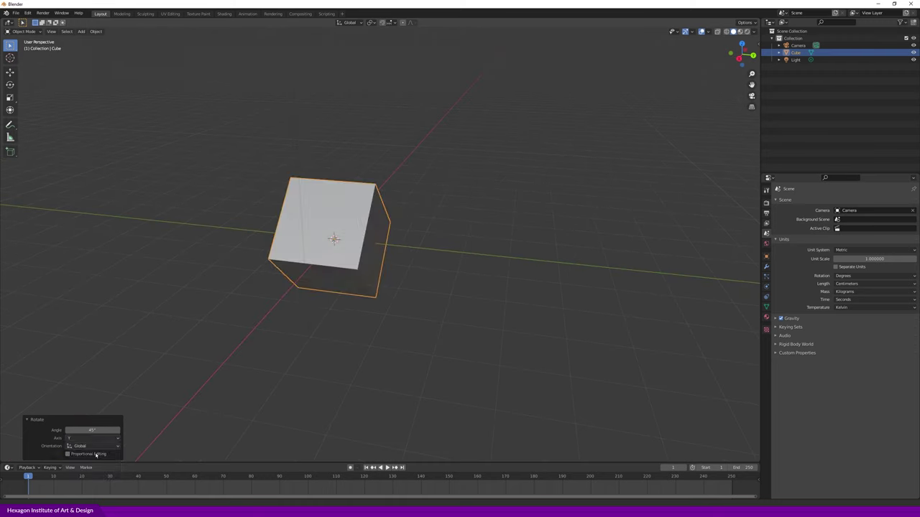
click(318, 370)
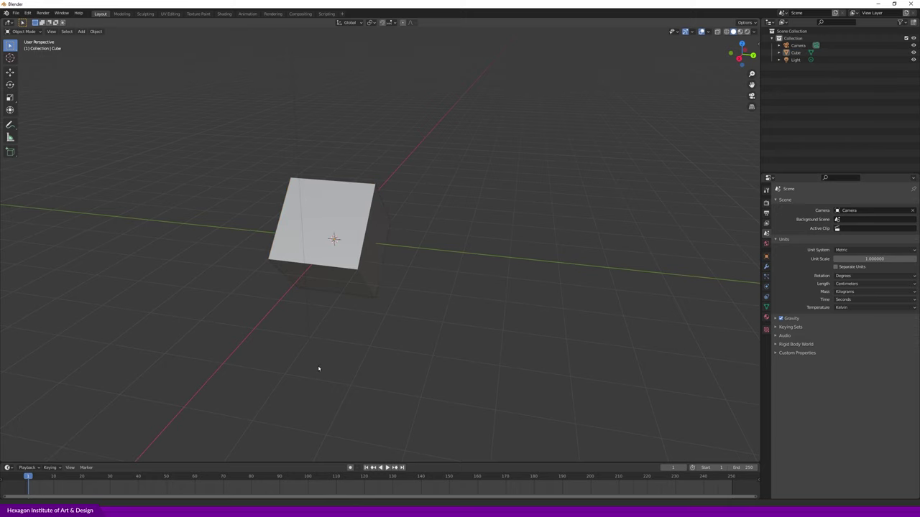
middle_drag(173, 412, 212, 400)
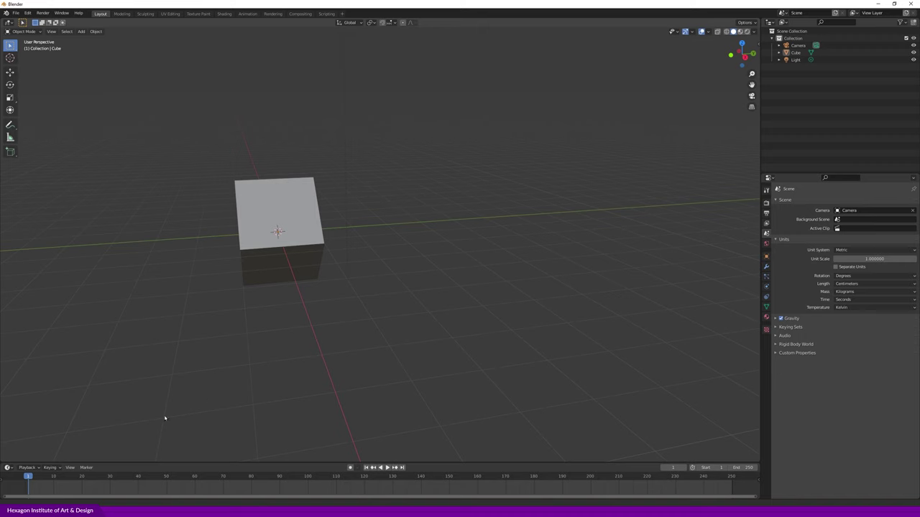
- Set the cube's Rotation Y to 0 in the sidebar's Transform panel
click(758, 45)
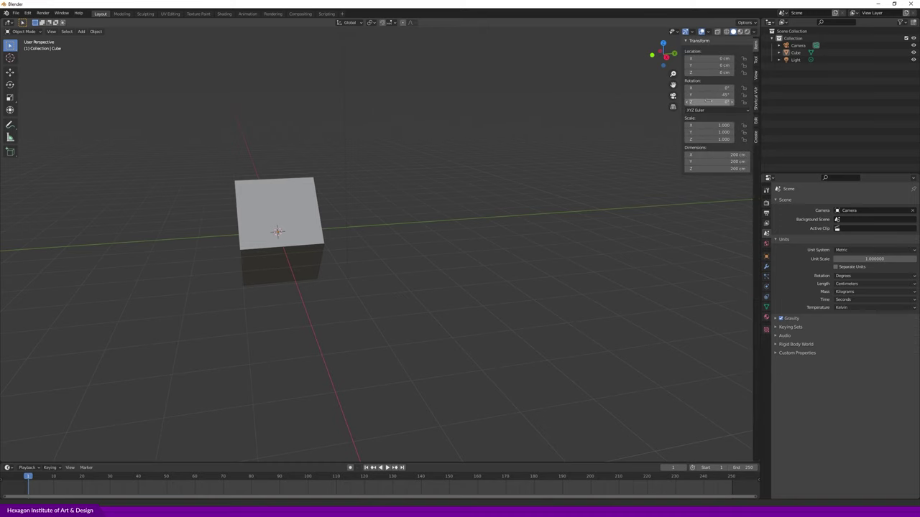
mouse_move(721, 94)
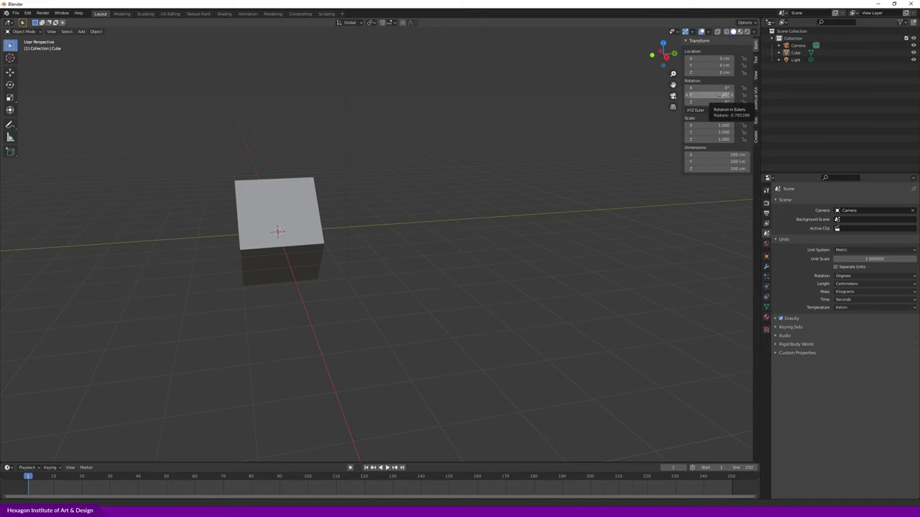
click(718, 95)
text(0)
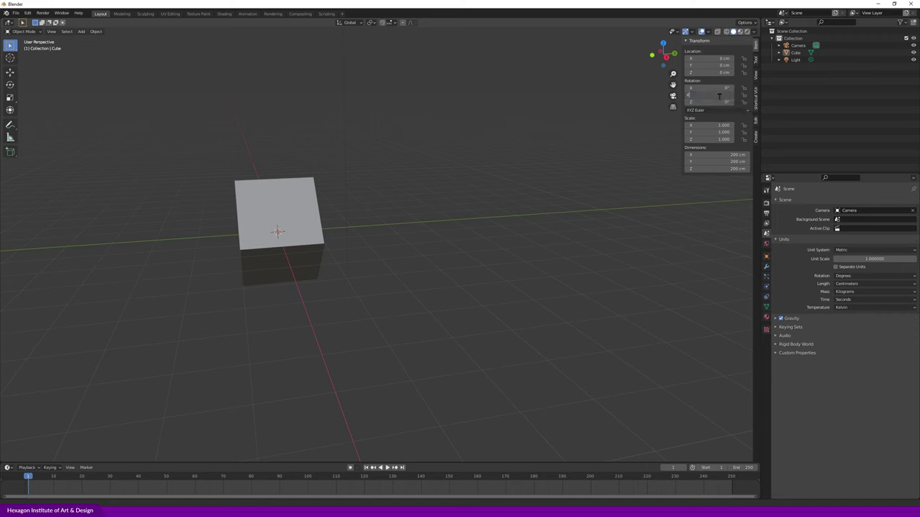
key(Return)
mouse_move(444, 261)
middle_down()
mouse_move(407, 269)
mouse_move(443, 279)
middle_up()
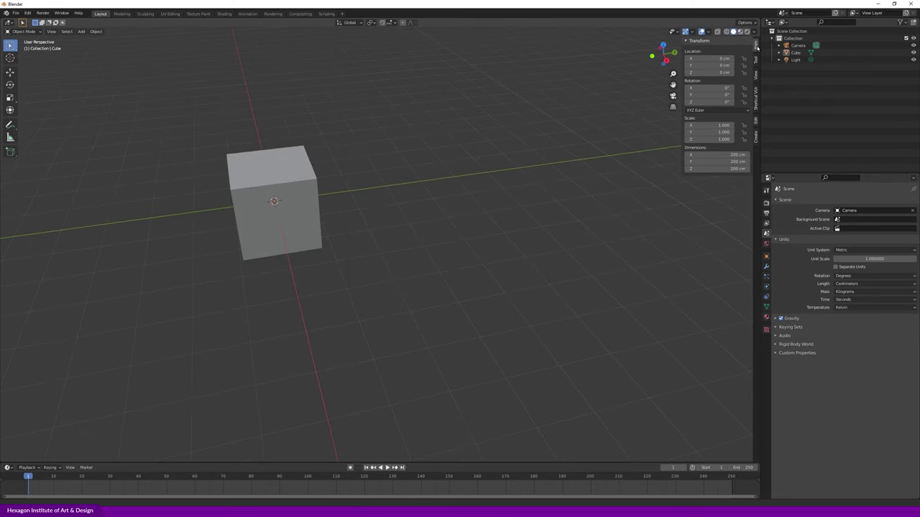
- Hide the transform sidebar, orbit and zoom around the cube, then reselect it for scaling
key(n)
key(n)
key(n)
key(n)
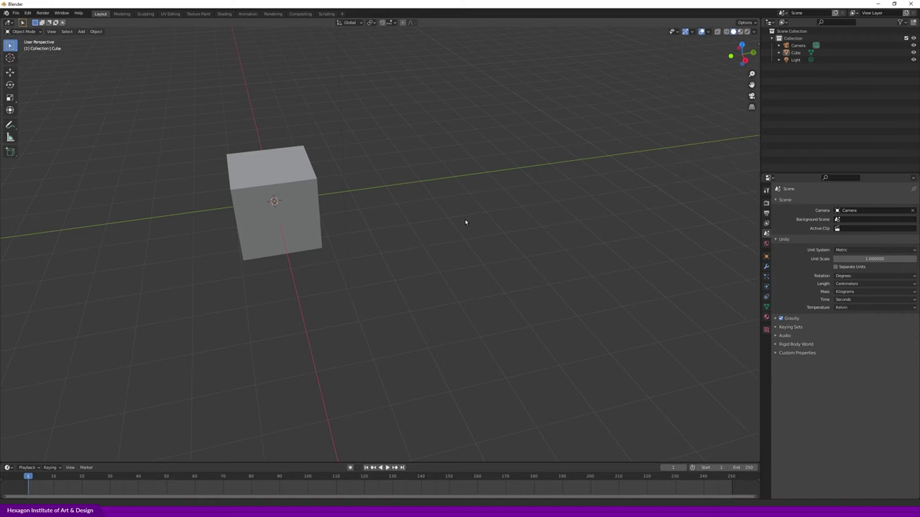
key(n)
key(n)
key(n)
key(n)
key(n)
key(n)
key(n)
key(n)
key(n)
mouse_move(462, 222)
middle_down()
mouse_move(345, 247)
mouse_move(310, 170)
mouse_move(423, 173)
middle_up()
scroll(345, 247, up, 2)
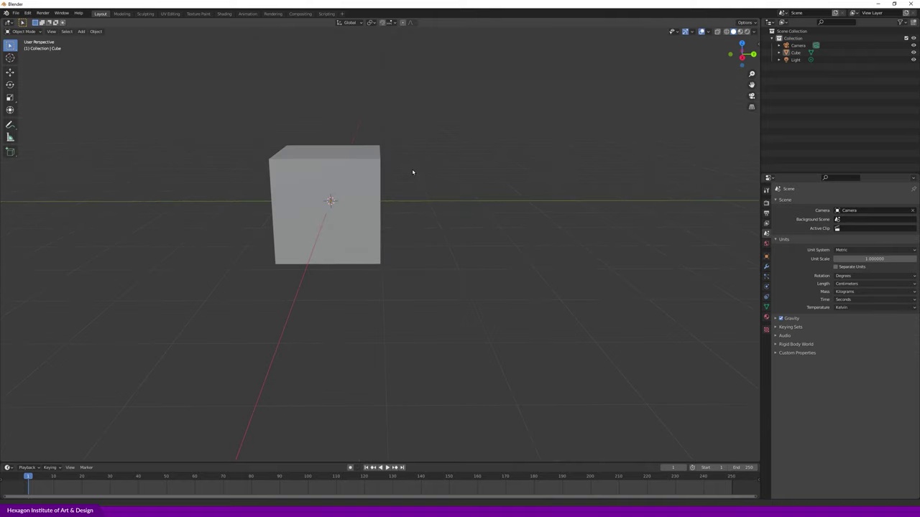
middle_drag(419, 173, 406, 239)
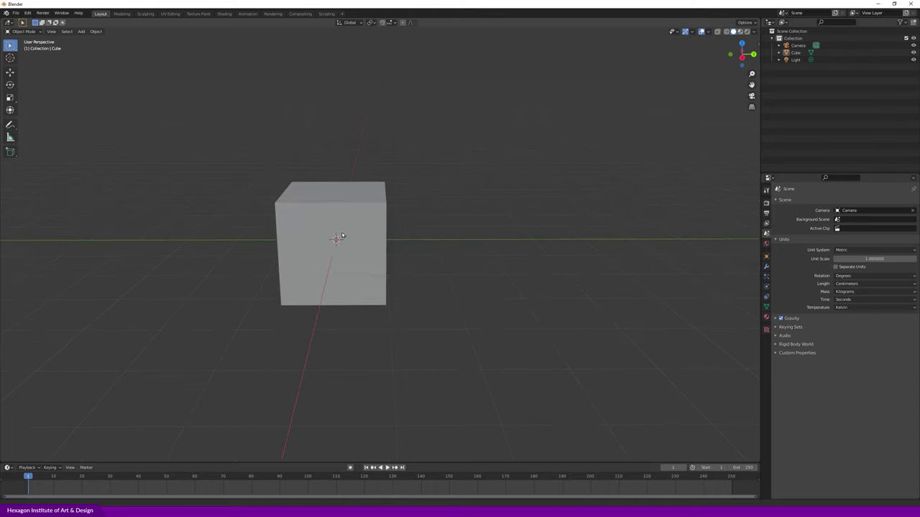
middle_drag(470, 287, 455, 291)
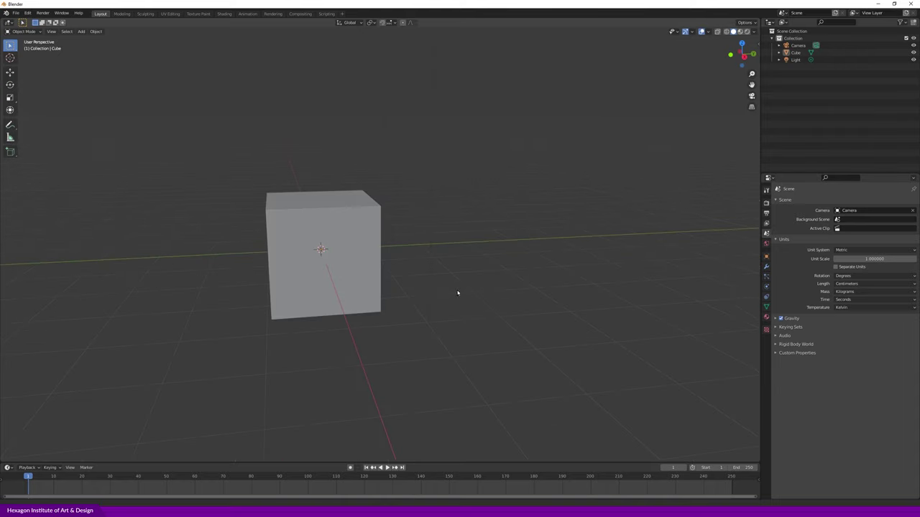
click(320, 219)
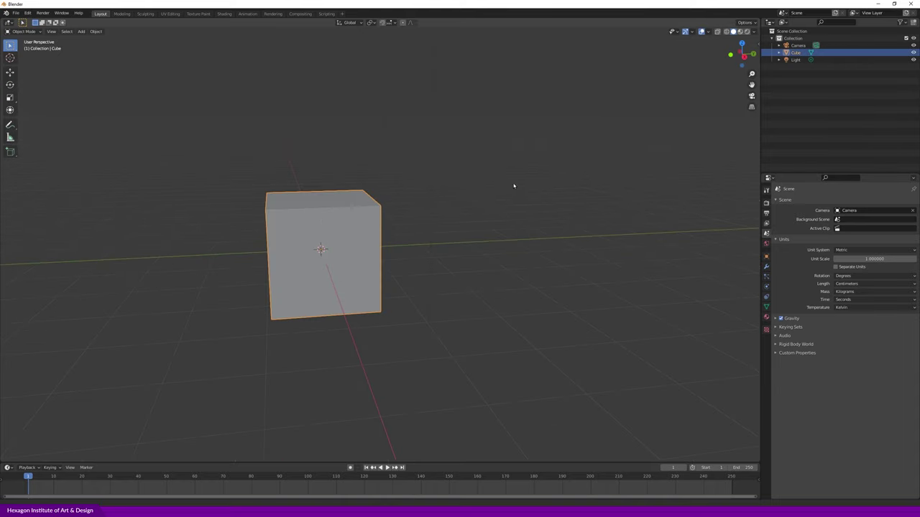
key(s)
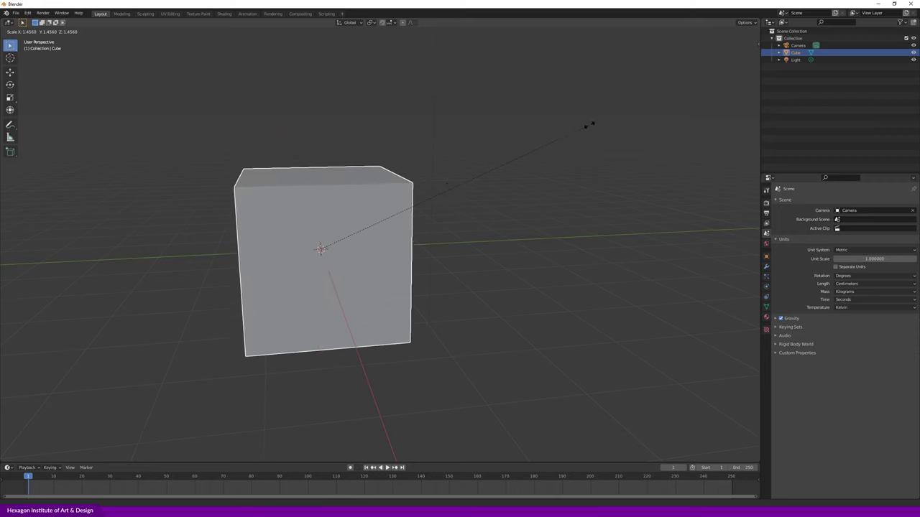
- Confirm the cube's uniform scale of 1.457, then orbit and zoom out to view it
click(587, 127)
mouse_move(560, 153)
middle_down()
mouse_move(497, 170)
mouse_move(527, 166)
middle_up()
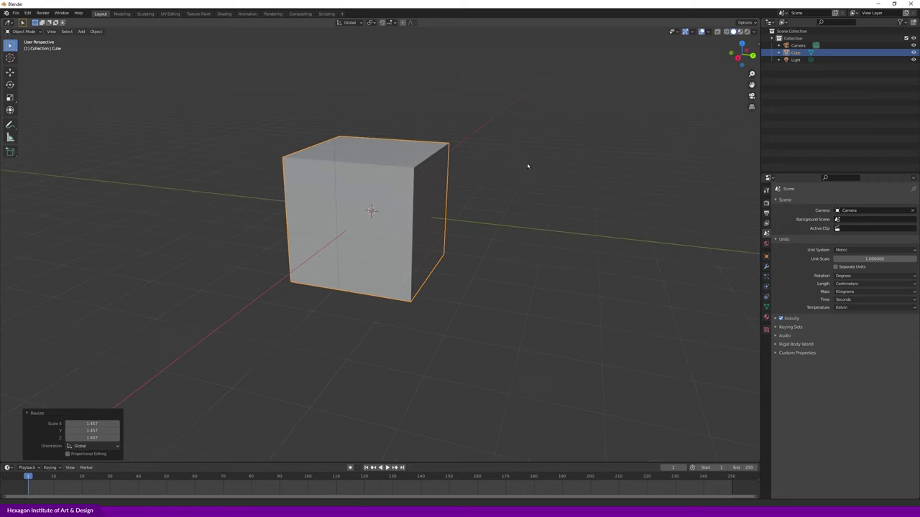
mouse_move(434, 214)
middle_down()
mouse_move(417, 225)
mouse_move(445, 221)
middle_up()
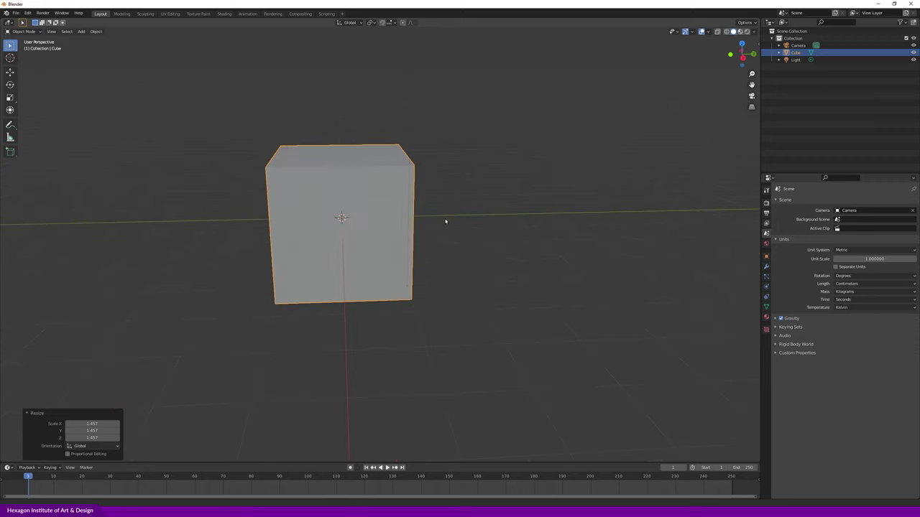
scroll(446, 221, down, 2)
scroll(446, 220, down, 1)
middle_drag(466, 218, 425, 226)
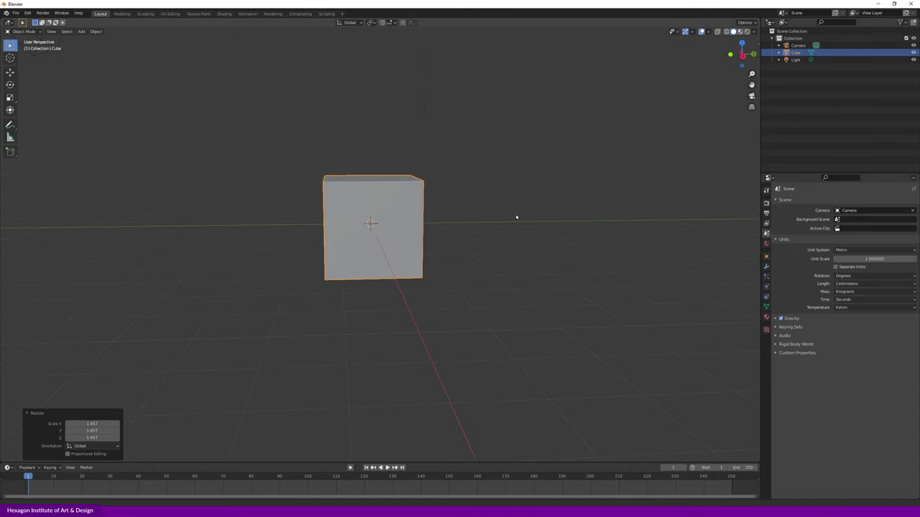
- Try scaling the cube along Y, then along X, cancelling both, and return to front view
key(s)
key(y)
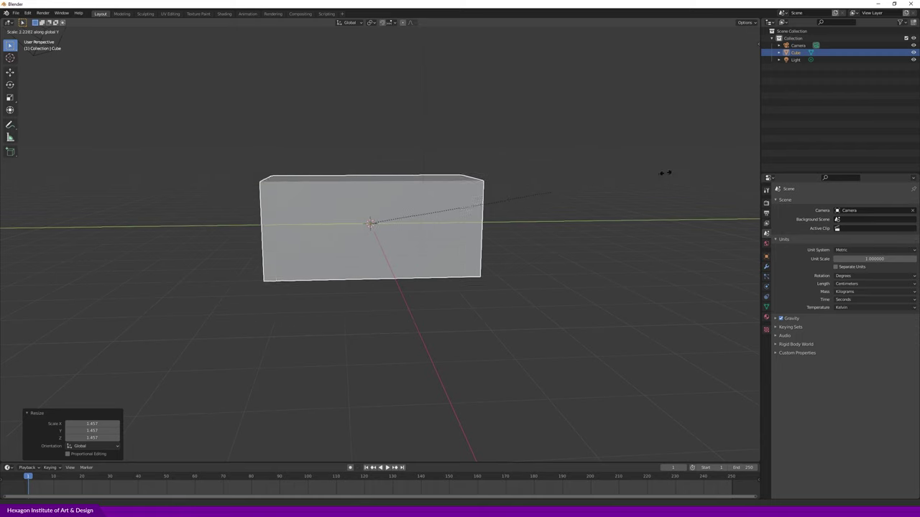
right_click(503, 188)
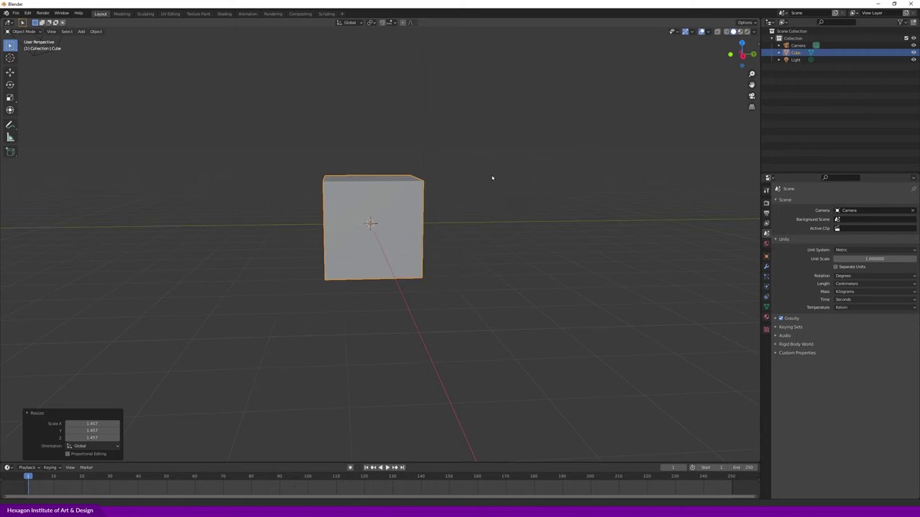
middle_drag(490, 176, 493, 190)
key(s)
key(x)
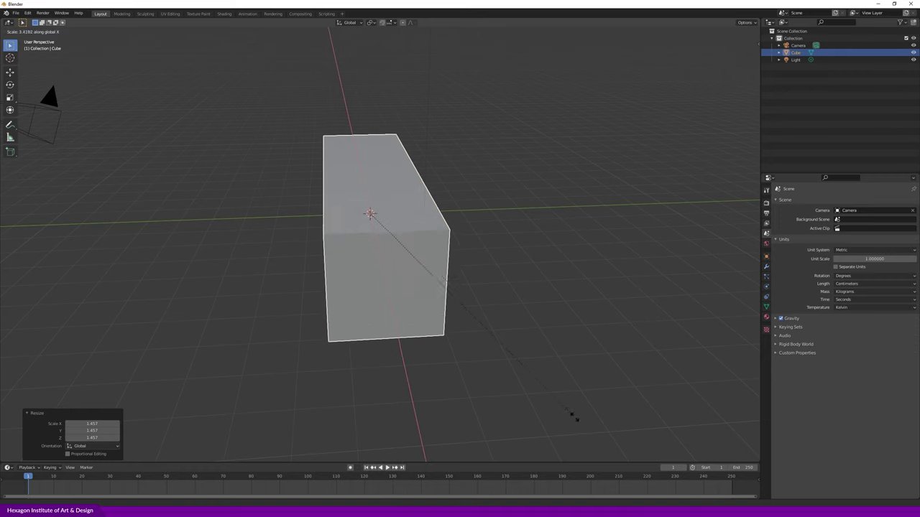
right_click(460, 259)
key(KP_1)
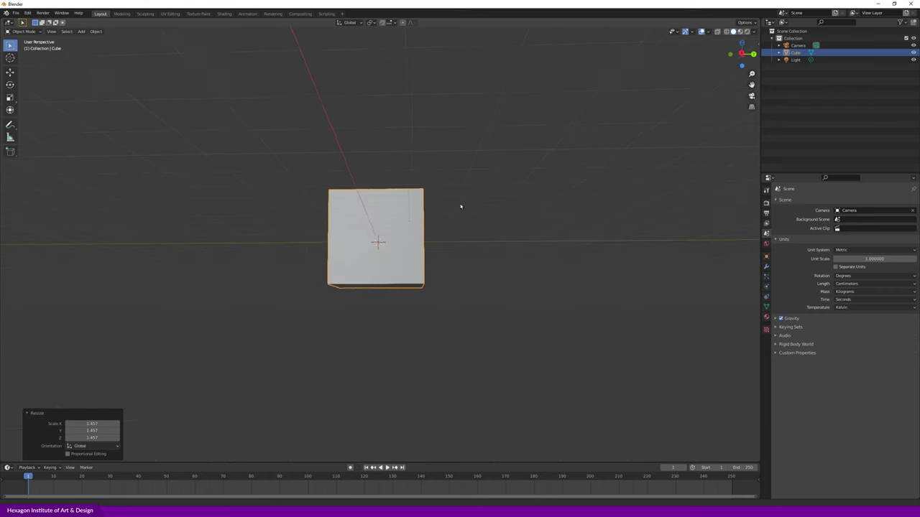
middle_drag(460, 206, 472, 226)
- Stretch the cube to 1.117 along Z, orbit to inspect it, then select and deselect all
key(s)
key(z)
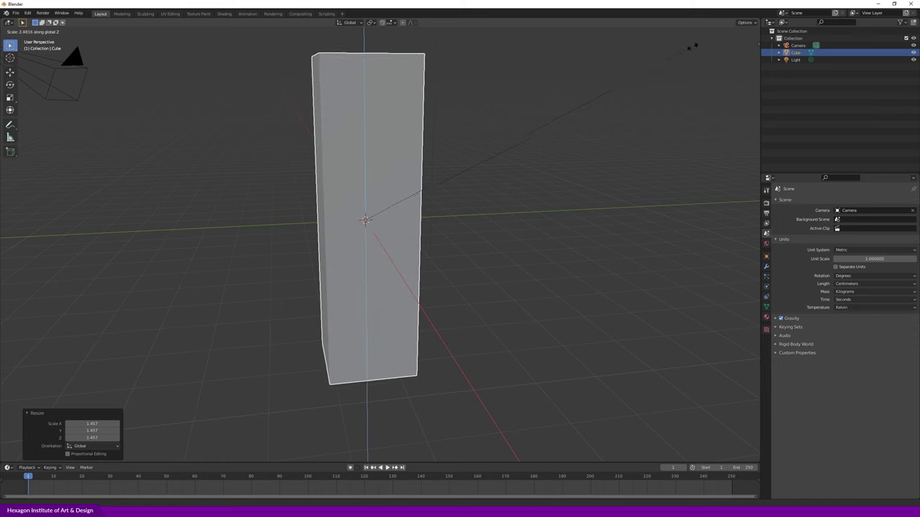
click(468, 176)
mouse_move(479, 177)
middle_down()
mouse_move(454, 207)
mouse_move(468, 222)
middle_up()
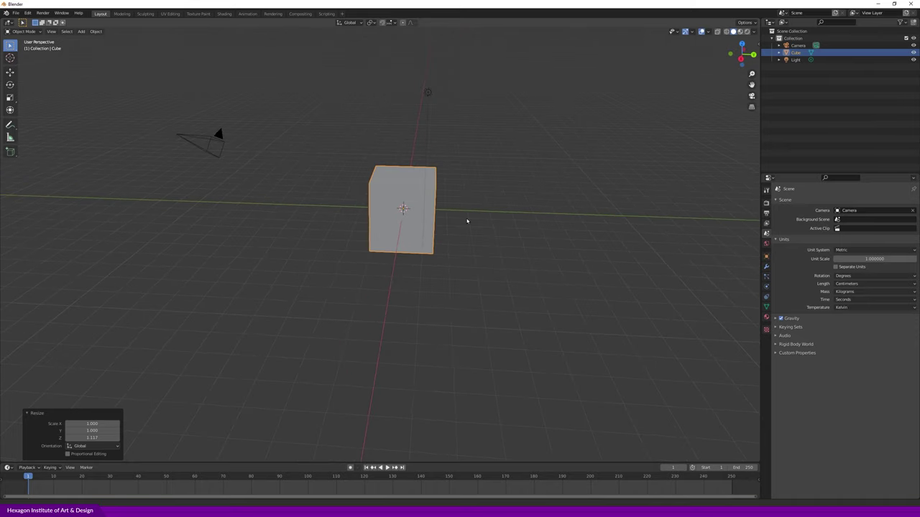
middle_drag(460, 222, 470, 217)
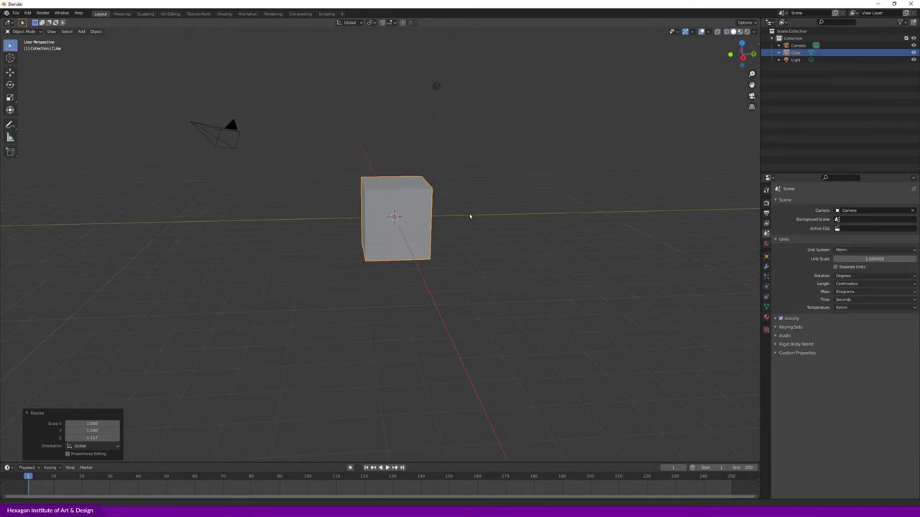
middle_drag(470, 214, 475, 212)
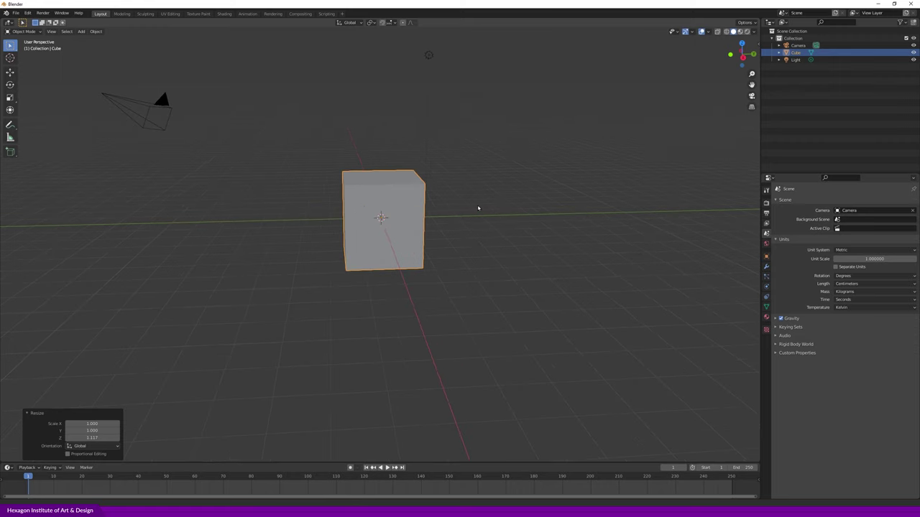
middle_drag(498, 195, 481, 205)
key(a)
key(alt+a)
click(394, 202)
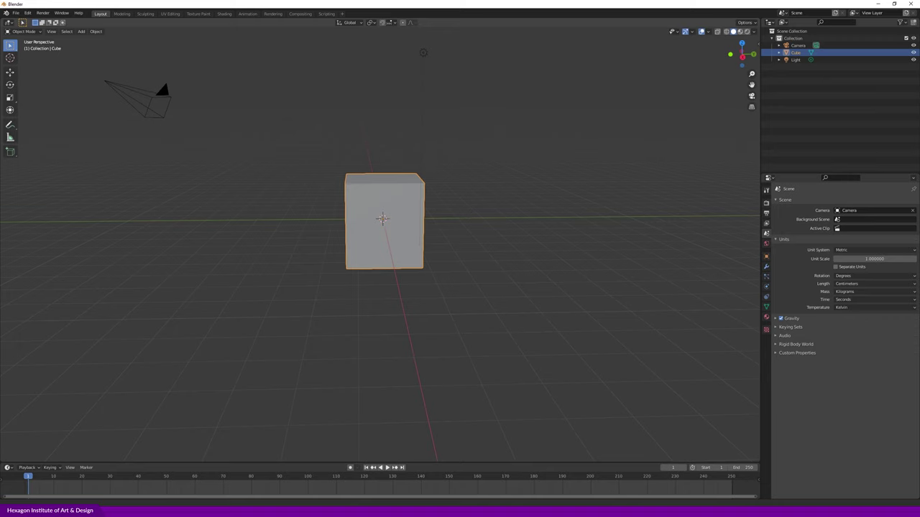
key(s)
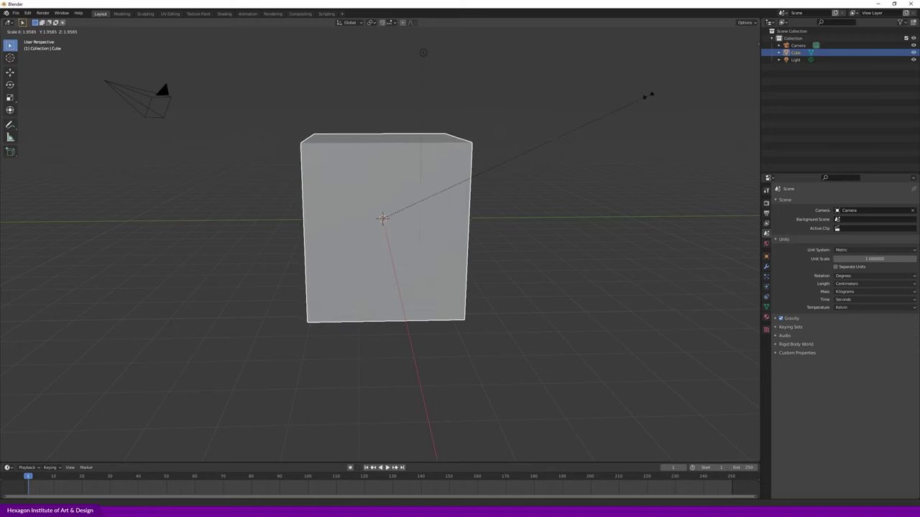
key(Escape)
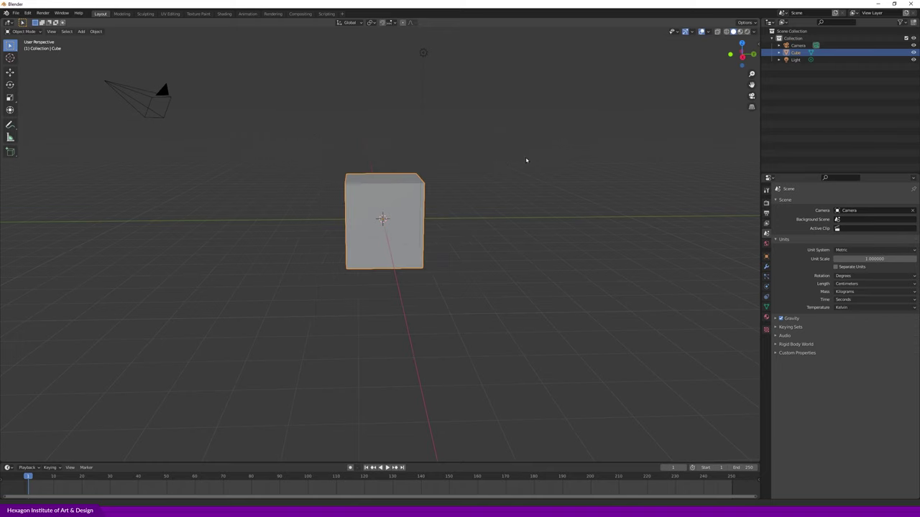
key(s)
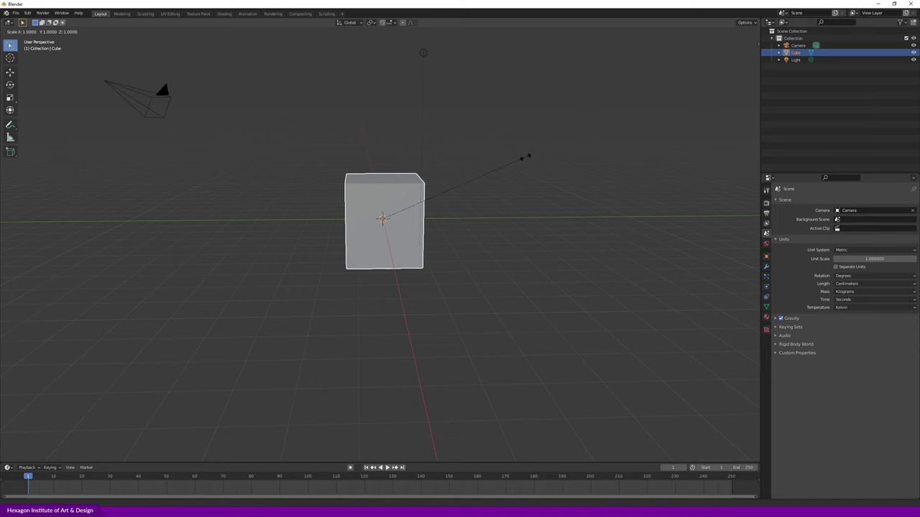
key(shift+z)
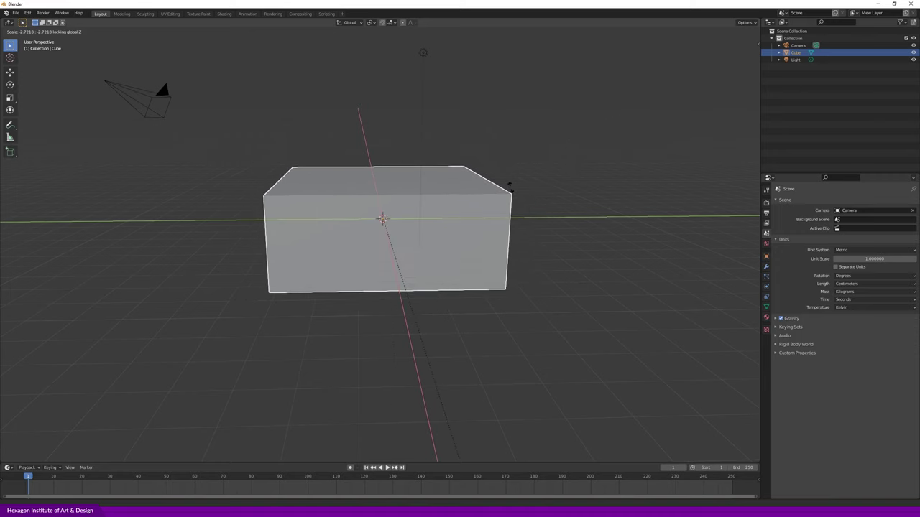
right_click(500, 190)
click(518, 189)
click(398, 208)
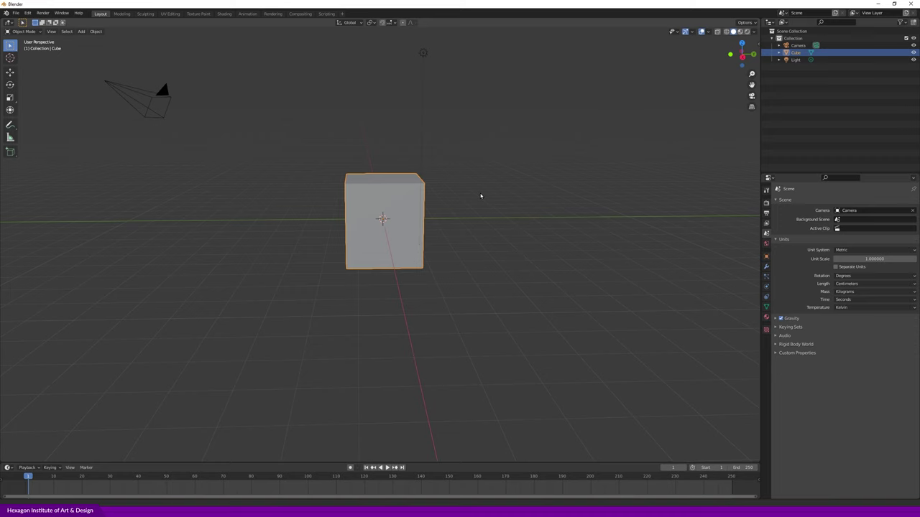
key(s)
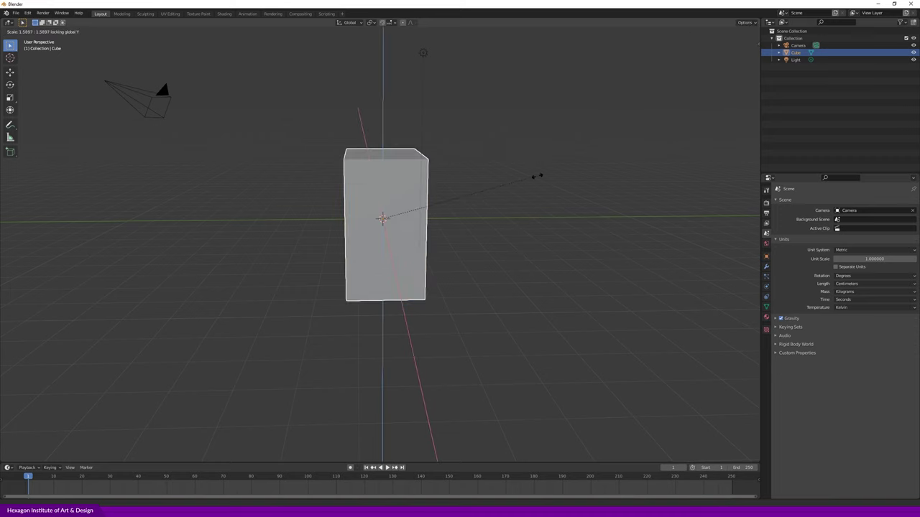
- Confirm flattening the cube into a thin Y slab and orbit to view its narrow side
click(649, 108)
mouse_move(649, 108)
middle_down()
mouse_move(337, 168)
mouse_move(396, 186)
middle_up()
scroll(335, 168, down, 2)
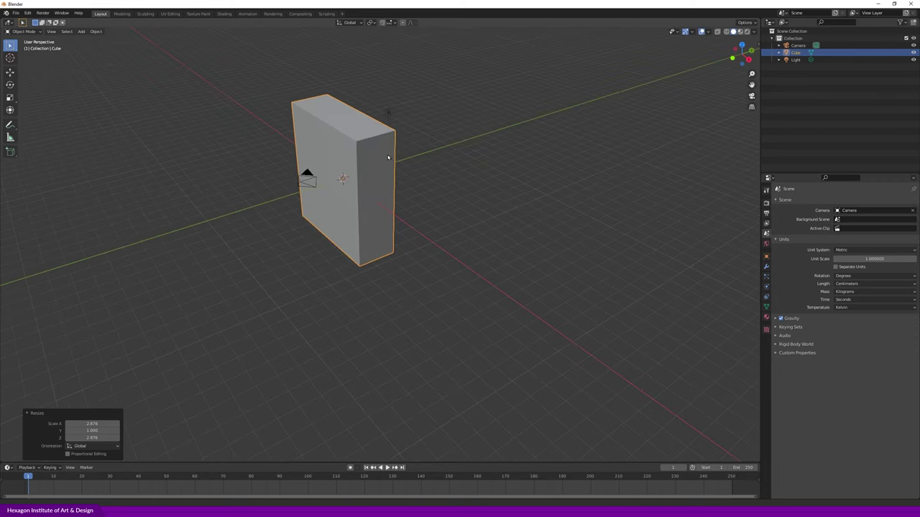
click(389, 115)
click(377, 173)
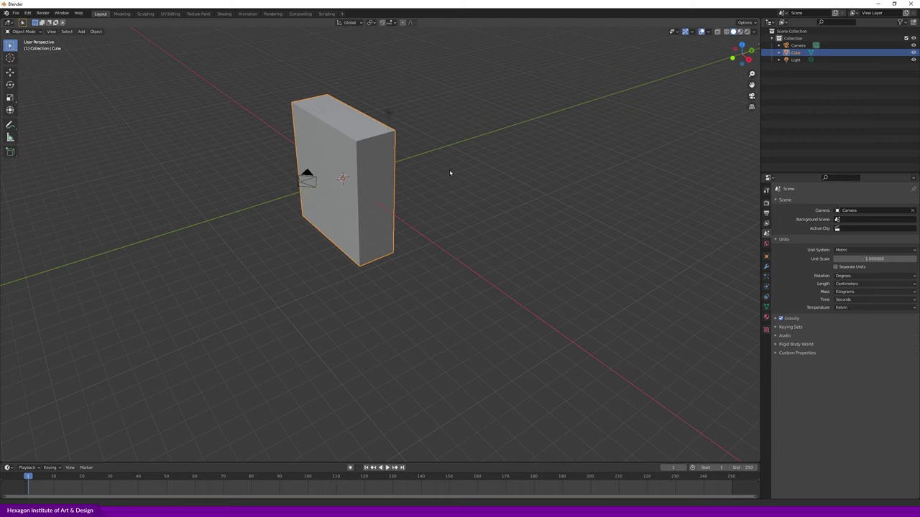
middle_drag(524, 153, 500, 158)
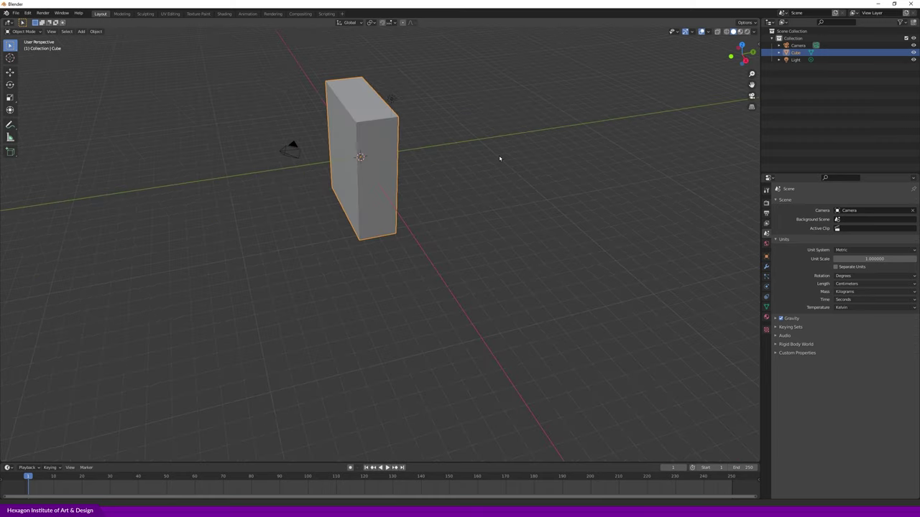
mouse_move(396, 133)
middle_down()
mouse_move(462, 137)
mouse_move(452, 172)
mouse_move(432, 176)
middle_up()
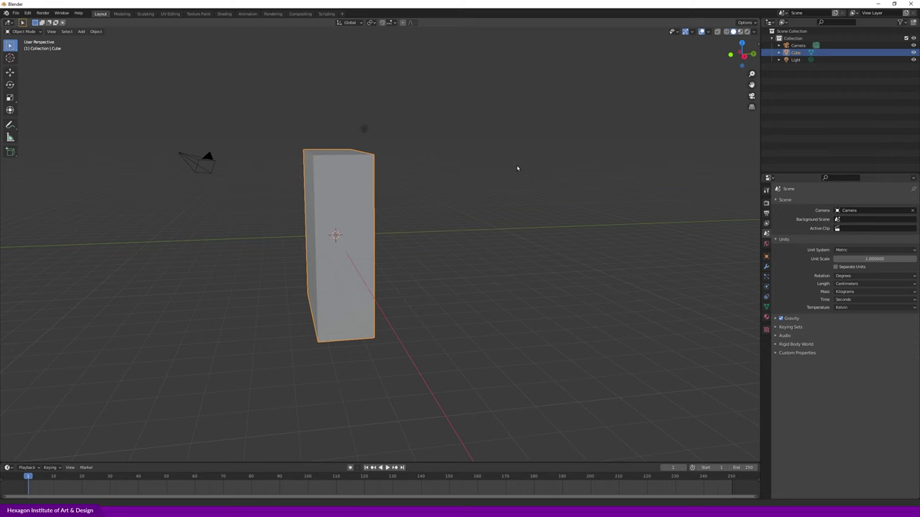
- Reselect the slab and orbit to an angled, near head-on front view of it
middle_drag(505, 216, 483, 226)
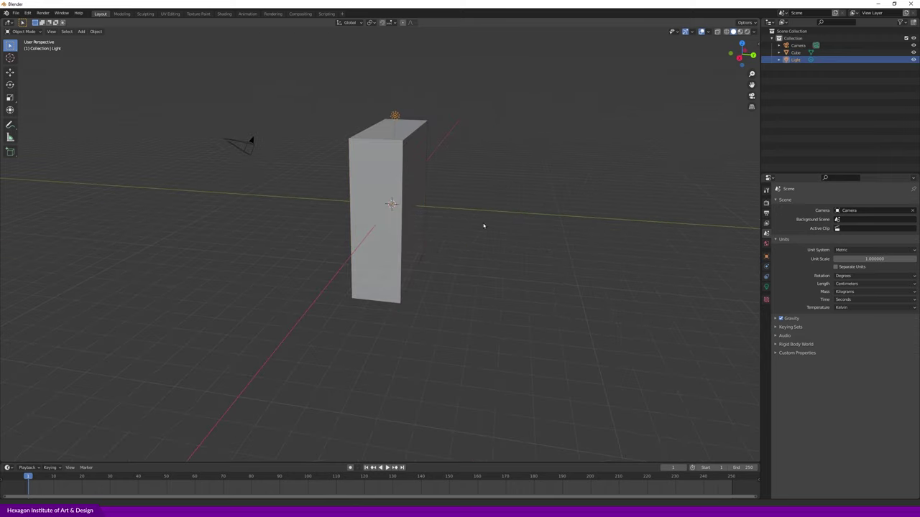
click(416, 187)
mouse_move(415, 187)
middle_down()
mouse_move(493, 199)
mouse_move(468, 228)
middle_up()
key(alt+a)
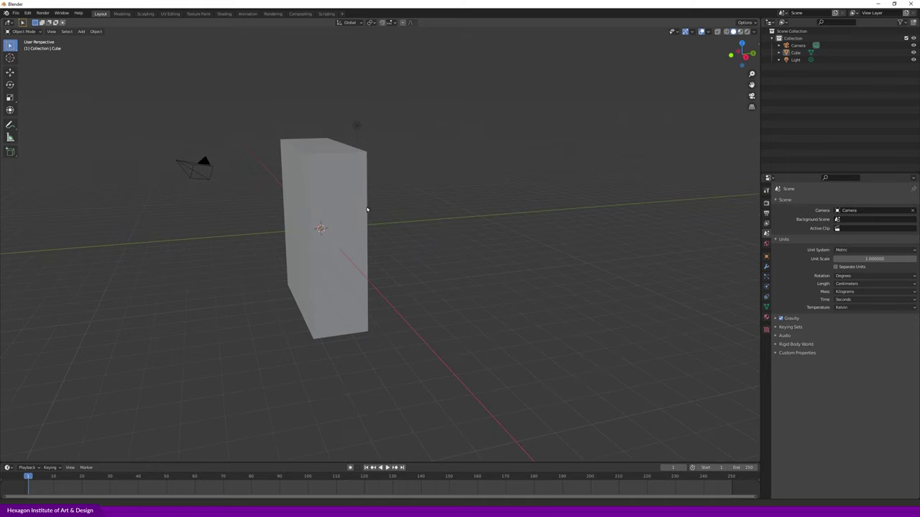
click(341, 205)
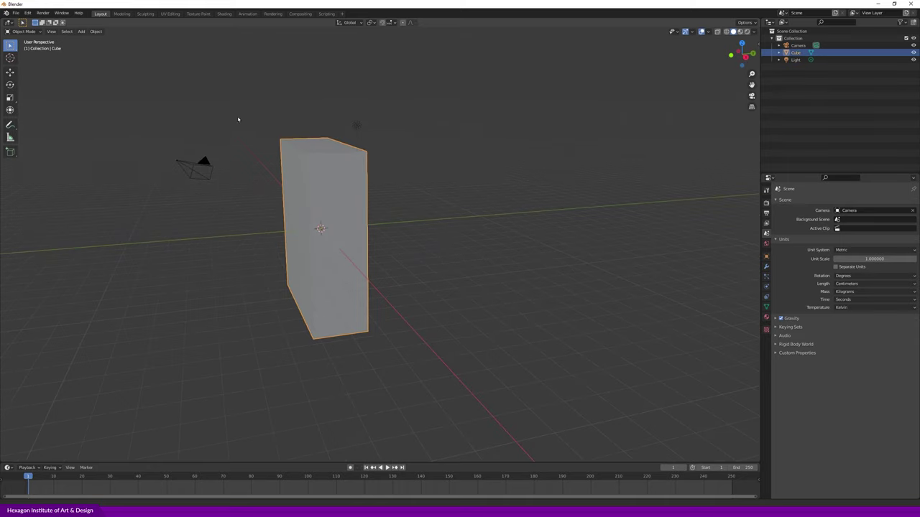
mouse_move(391, 240)
middle_down()
mouse_move(470, 237)
mouse_move(482, 242)
mouse_move(481, 255)
mouse_move(460, 259)
mouse_move(490, 254)
middle_up()
mouse_move(501, 220)
middle_down()
mouse_move(548, 222)
mouse_move(505, 245)
middle_up()
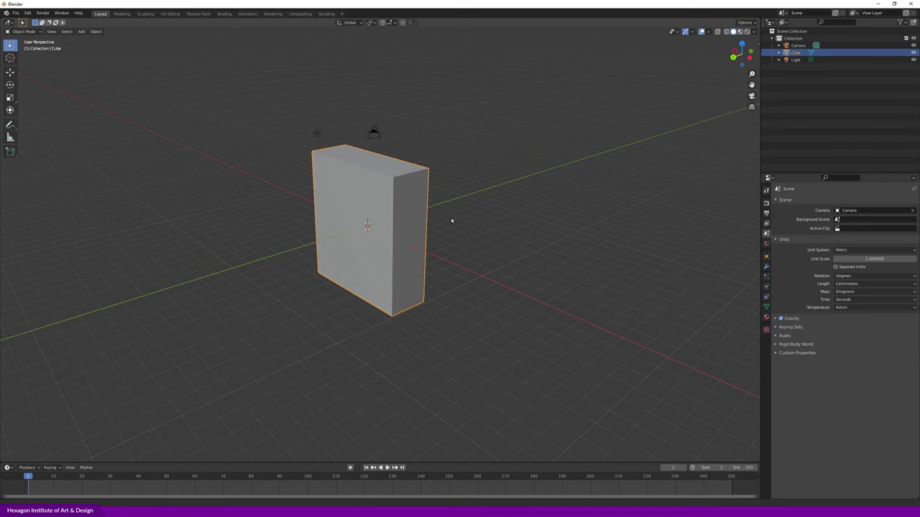
scroll(451, 220, up, 1)
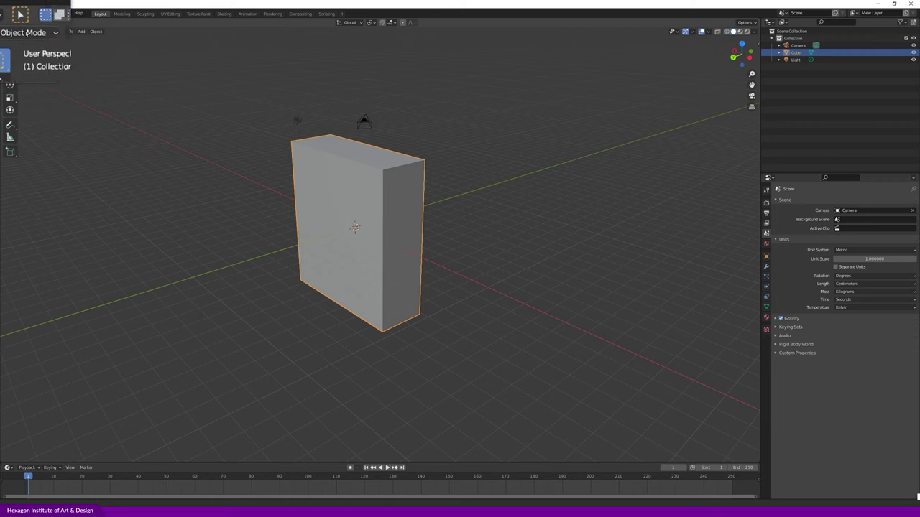
click(33, 32)
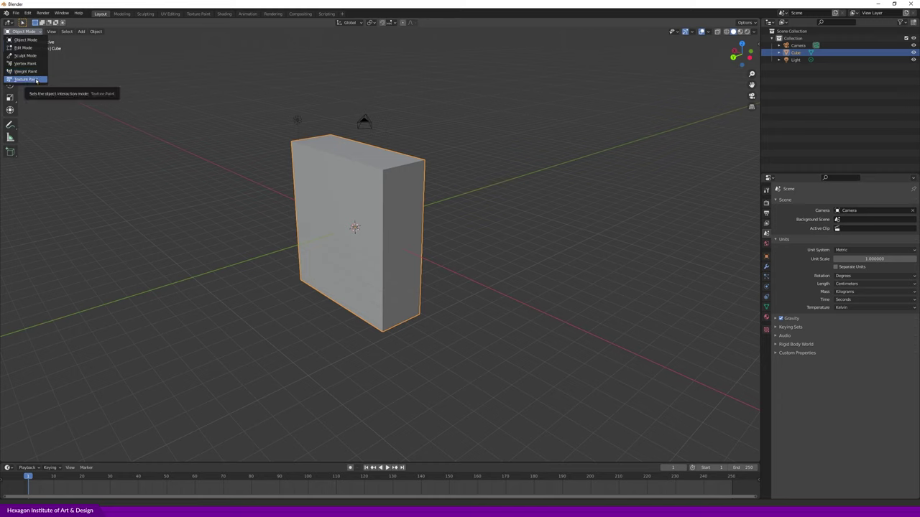
click(33, 33)
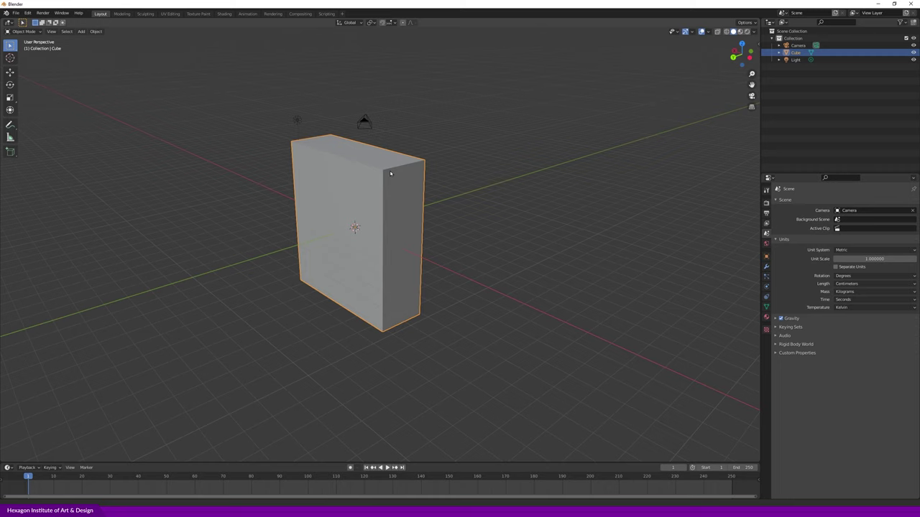
middle_drag(433, 178, 437, 176)
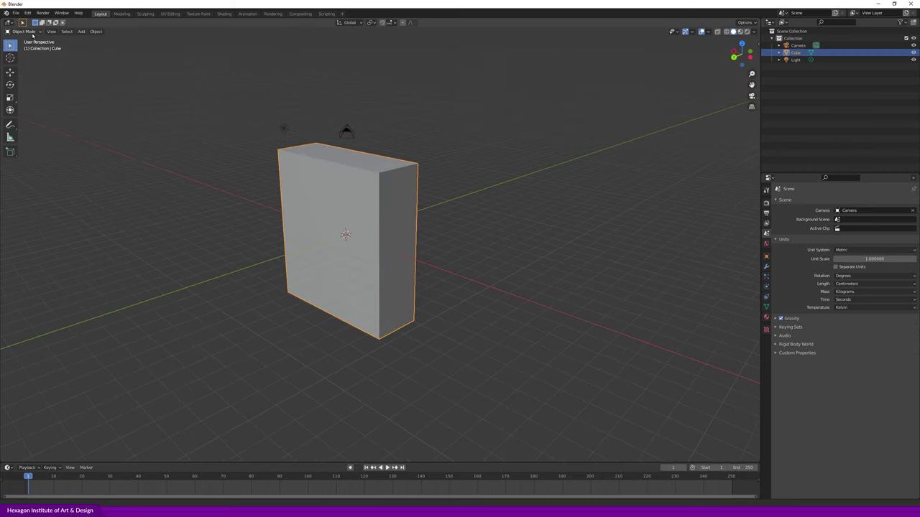
click(31, 34)
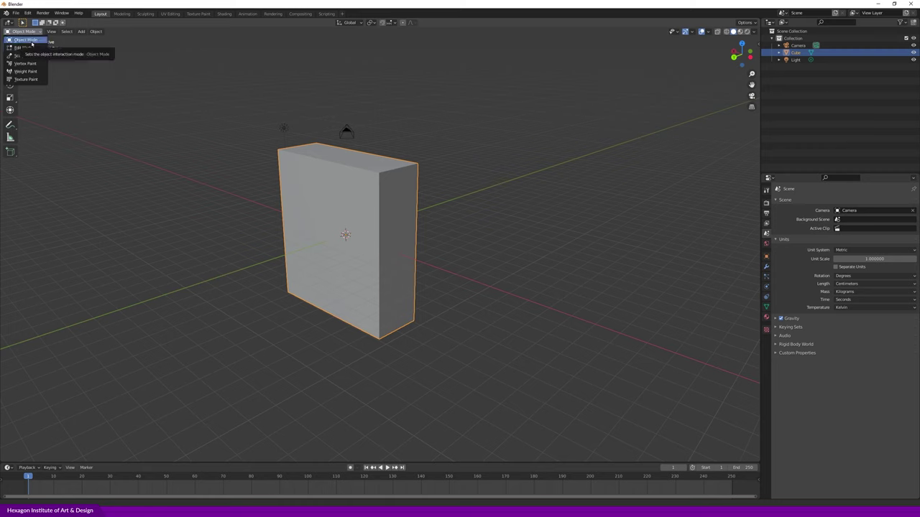
click(32, 41)
middle_drag(473, 194, 476, 191)
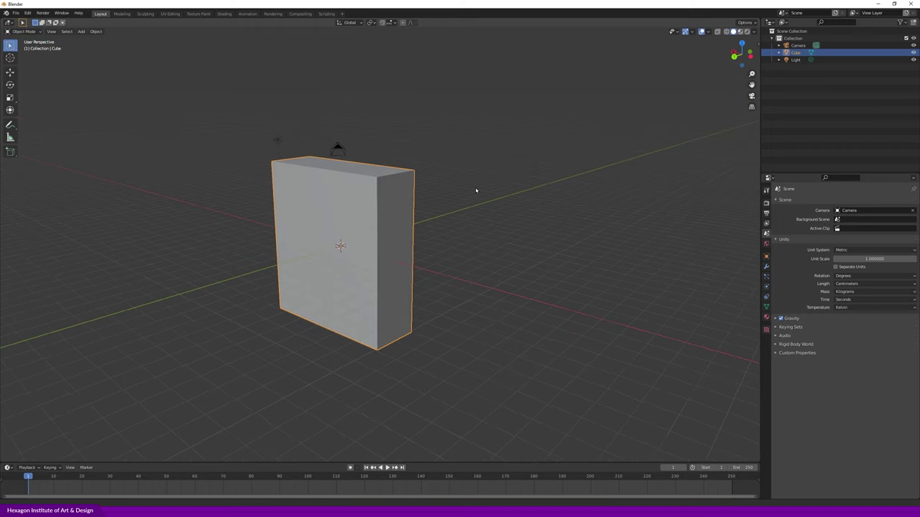
mouse_move(434, 225)
middle_down()
mouse_move(366, 251)
mouse_move(354, 244)
middle_up()
- Reselect the slab and show its Transform values in the sidebar: scale 4.190, 1.457, 4.679
click(436, 214)
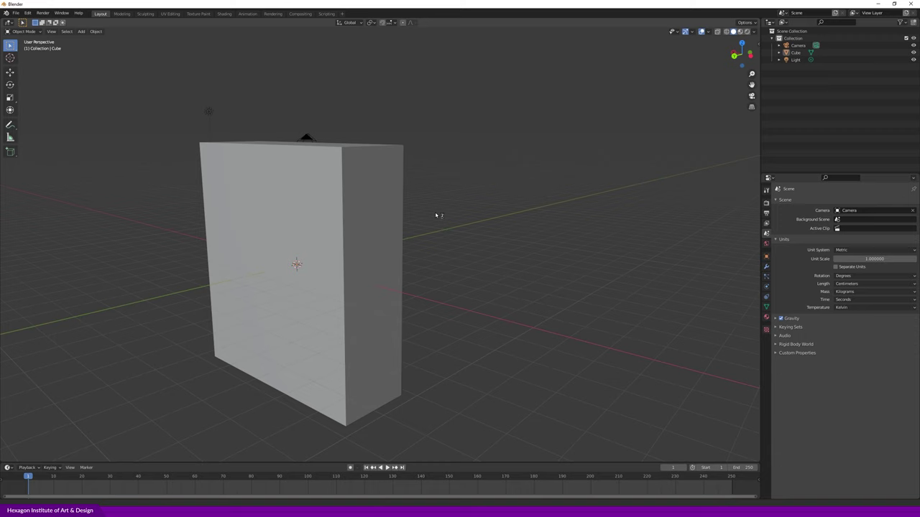
click(395, 214)
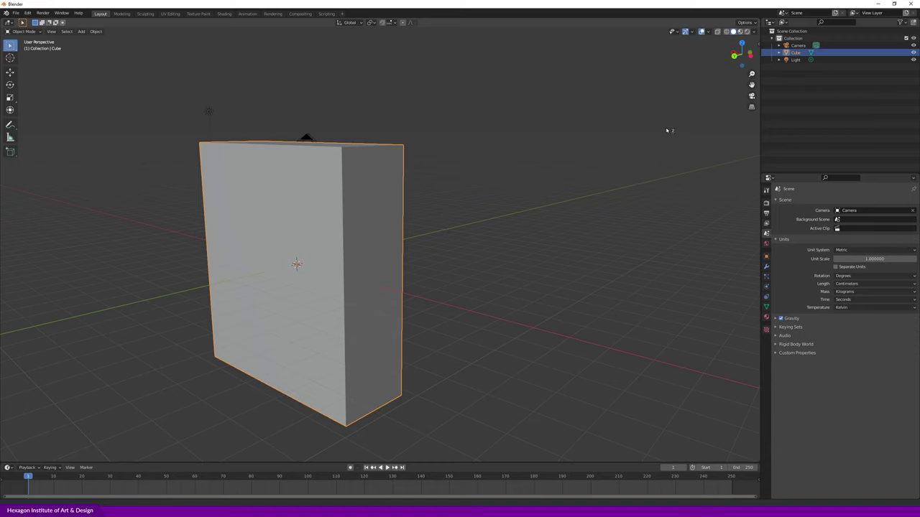
key(n)
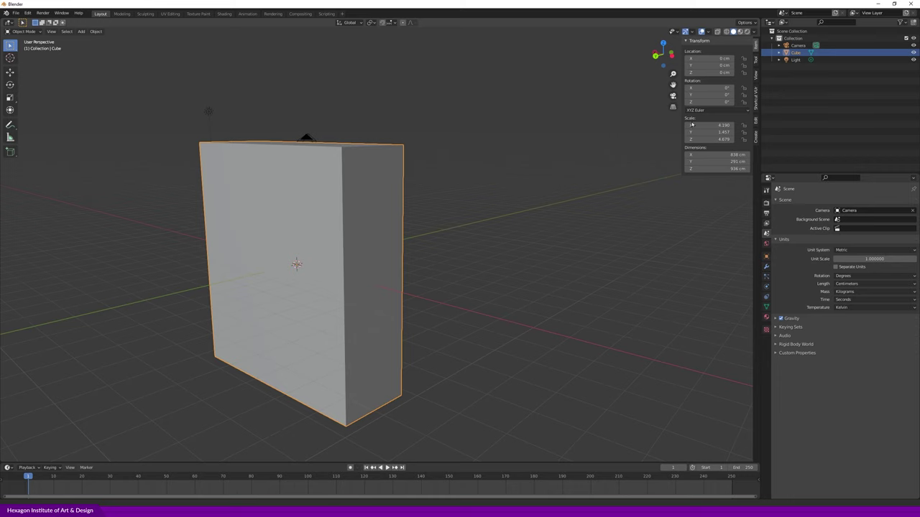
drag(701, 124, 714, 133)
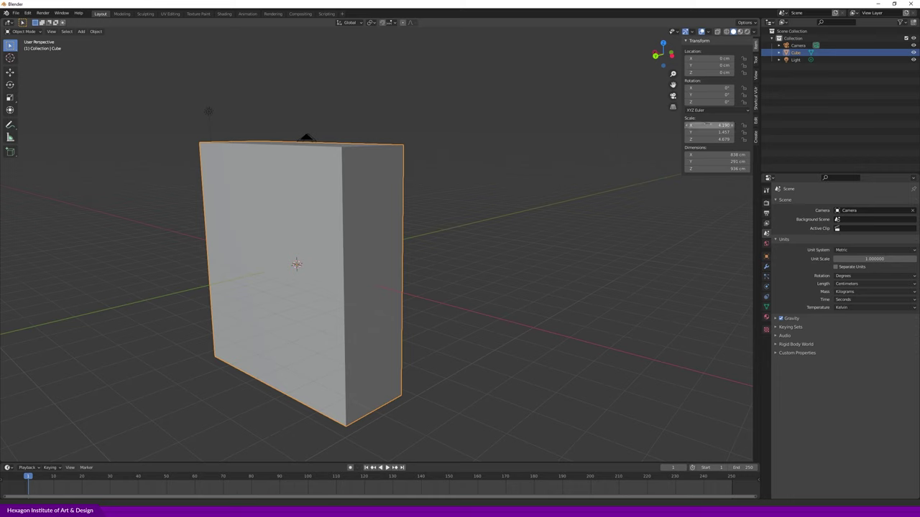
click(724, 125)
scroll(557, 216, down, 4)
shift+middle_drag(581, 254, 495, 267)
- Add a plane mesh, then undo it
key(shift+a)
mouse_move(500, 265)
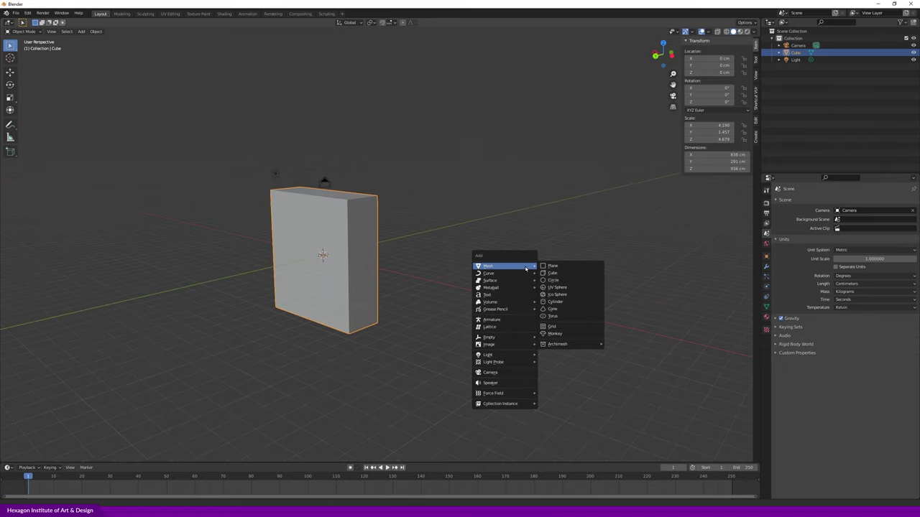
click(555, 268)
key(ctrl+z)
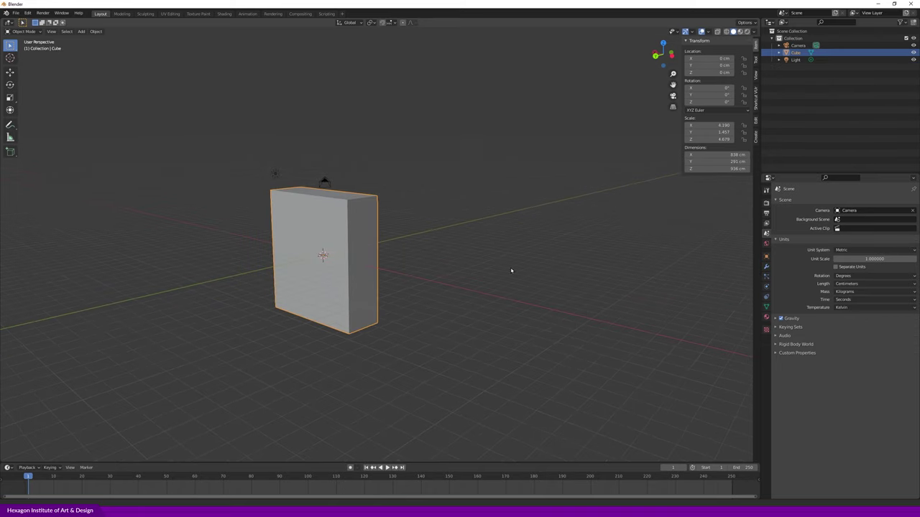
- Add a new cube, Cube.001, and move it out beside the slab
key(shift+a)
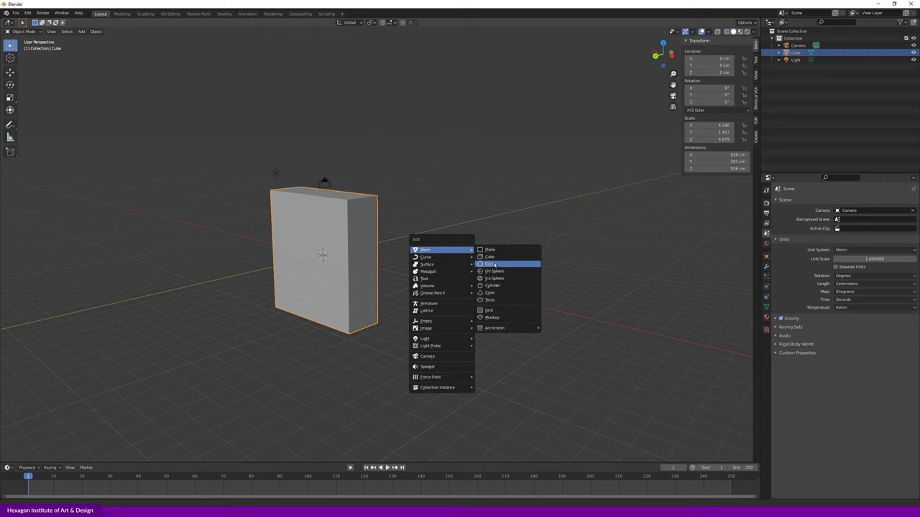
click(496, 261)
key(g)
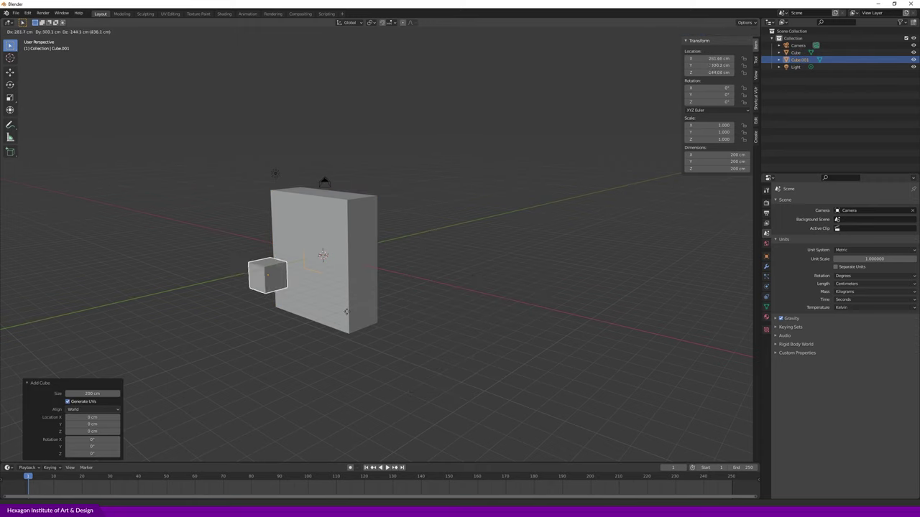
click(307, 321)
mouse_move(296, 325)
middle_down()
mouse_move(274, 335)
mouse_move(346, 330)
mouse_move(335, 314)
middle_up()
scroll(335, 314, up, 2)
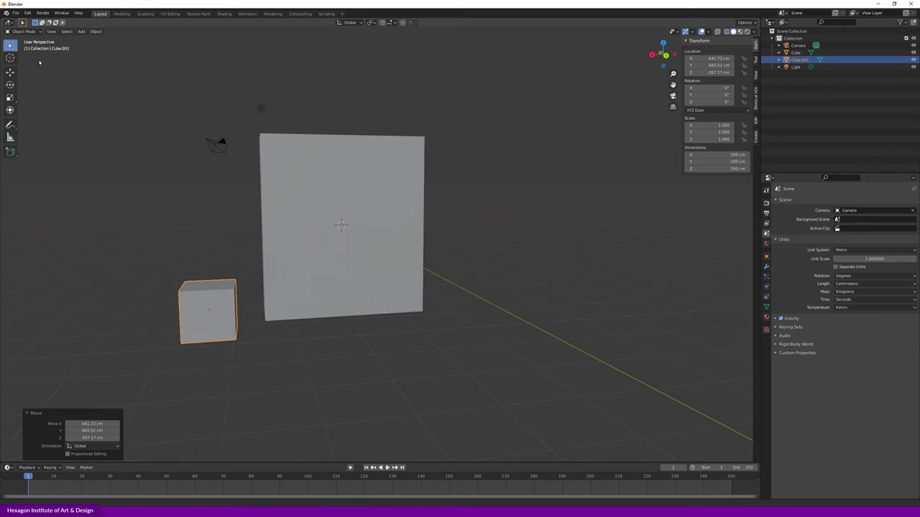
- In Edit Mode, select all of Cube.001's vertices and stretch them along X
click(28, 32)
click(23, 47)
mouse_move(244, 222)
middle_down()
mouse_move(281, 237)
mouse_move(241, 301)
middle_up()
click(253, 324)
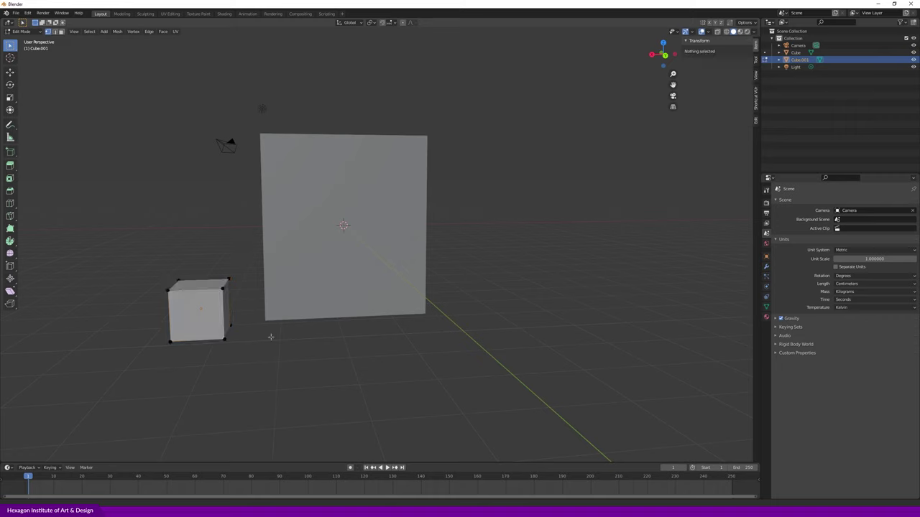
key(a)
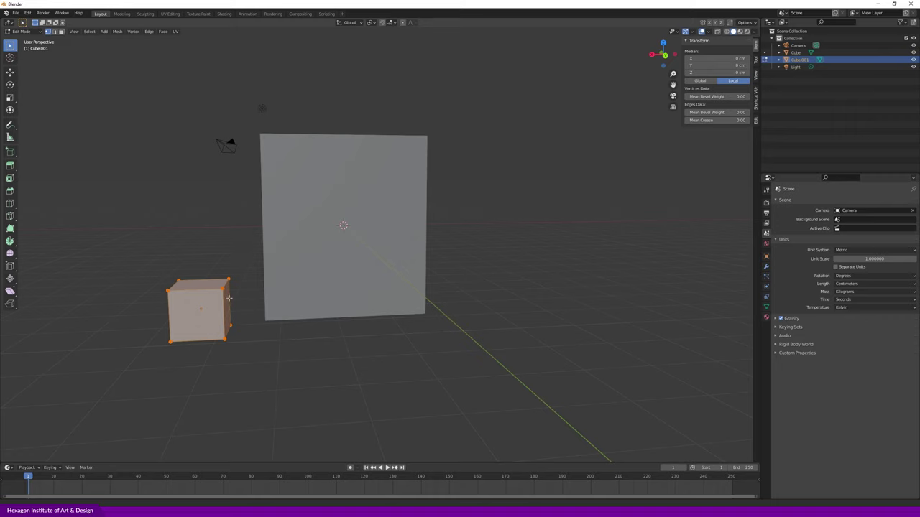
key(s)
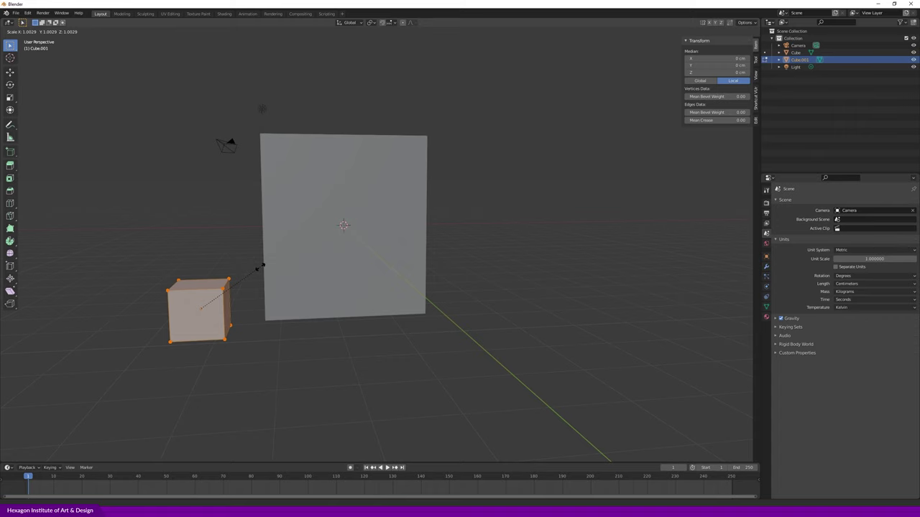
key(x)
click(280, 252)
- Scale Cube.001 along Z and uniformly to about 815 × 279 × 799 cm, then return to Object Mode
key(s)
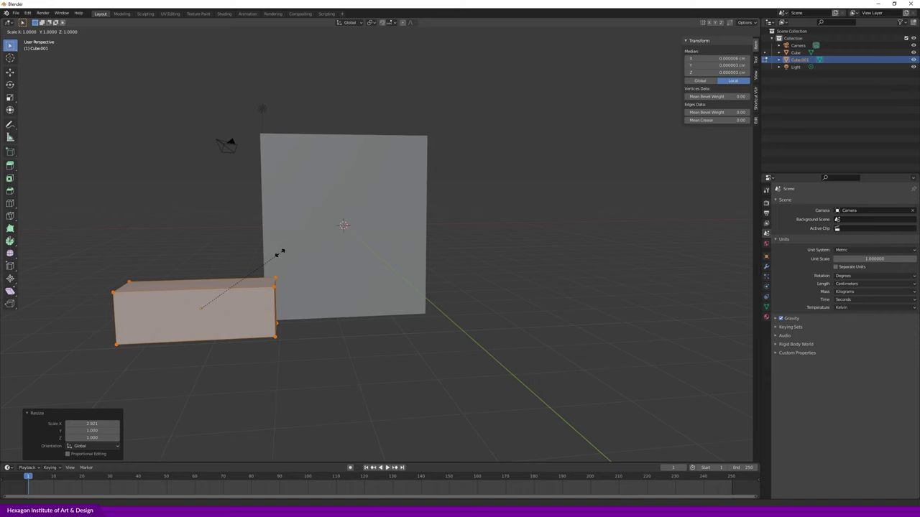
key(z)
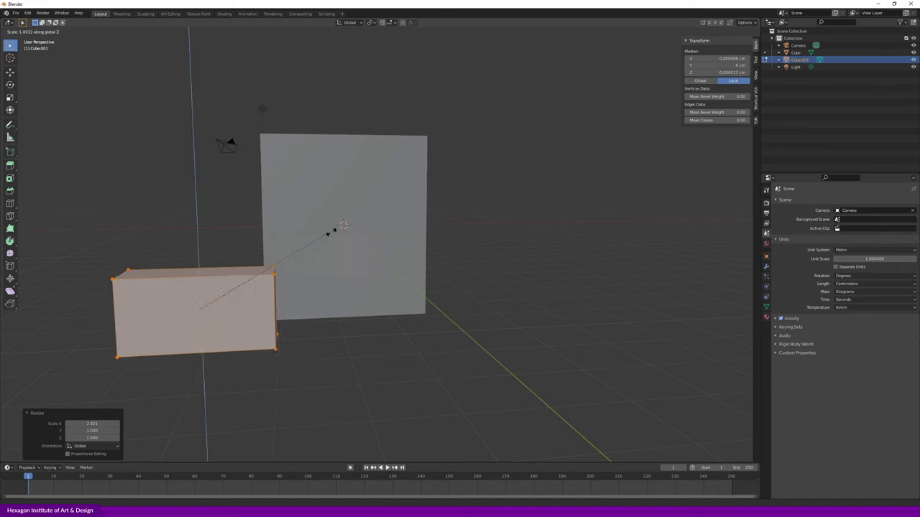
click(406, 249)
mouse_move(406, 248)
middle_down()
mouse_move(352, 269)
mouse_move(240, 285)
mouse_move(371, 289)
middle_up()
key(s)
click(257, 288)
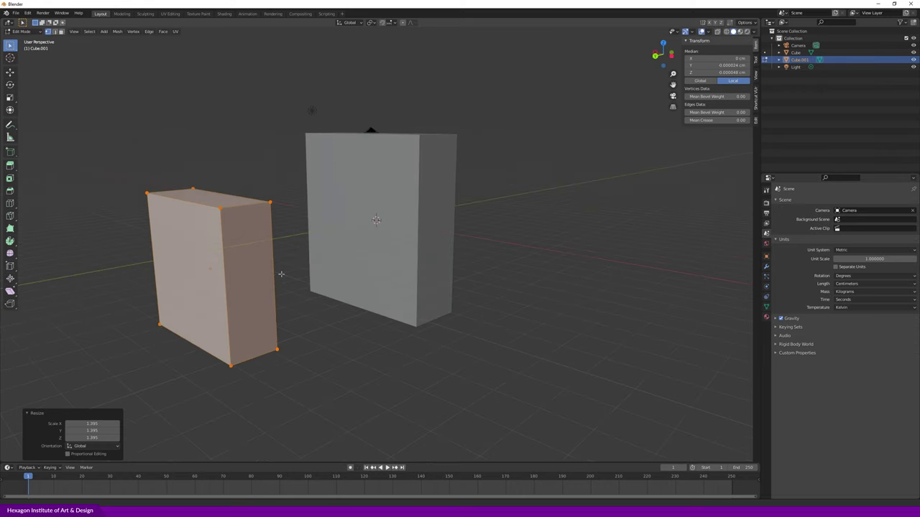
key(Tab)
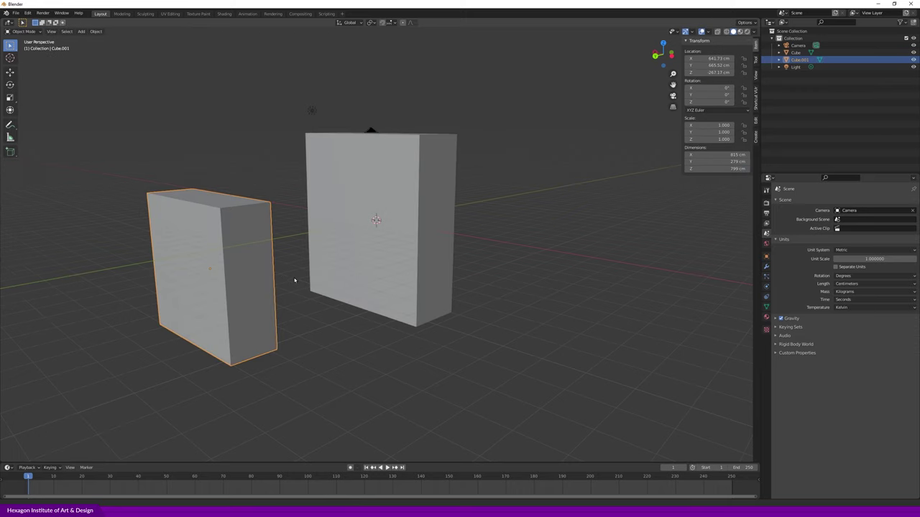
click(388, 265)
- Select the original slab, Cube, toggle overlays off and on, and show its empty modifier stack
key(ctrl+z)
mouse_move(450, 257)
middle_down()
mouse_move(386, 267)
mouse_move(338, 294)
mouse_move(376, 314)
mouse_move(353, 283)
mouse_move(561, 322)
middle_up()
scroll(373, 296, up, 3)
click(413, 196)
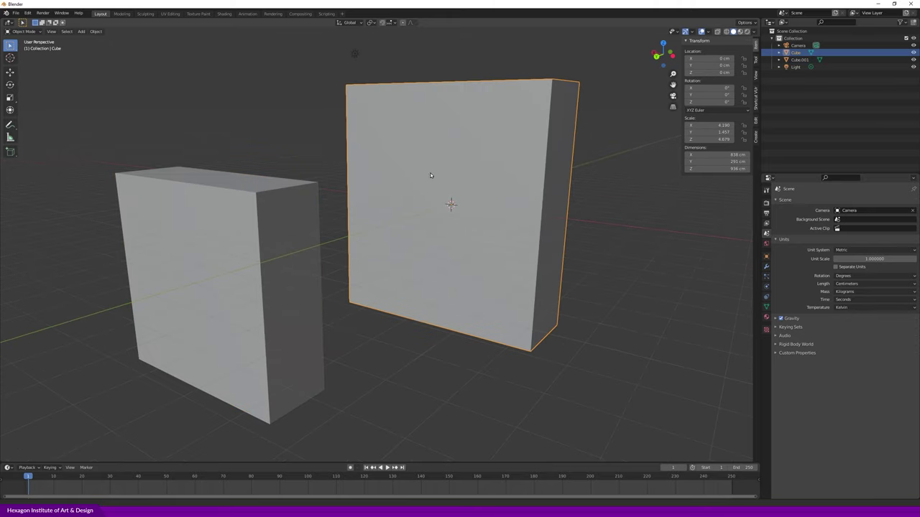
click(220, 254)
key(shift+alt+z)
click(408, 225)
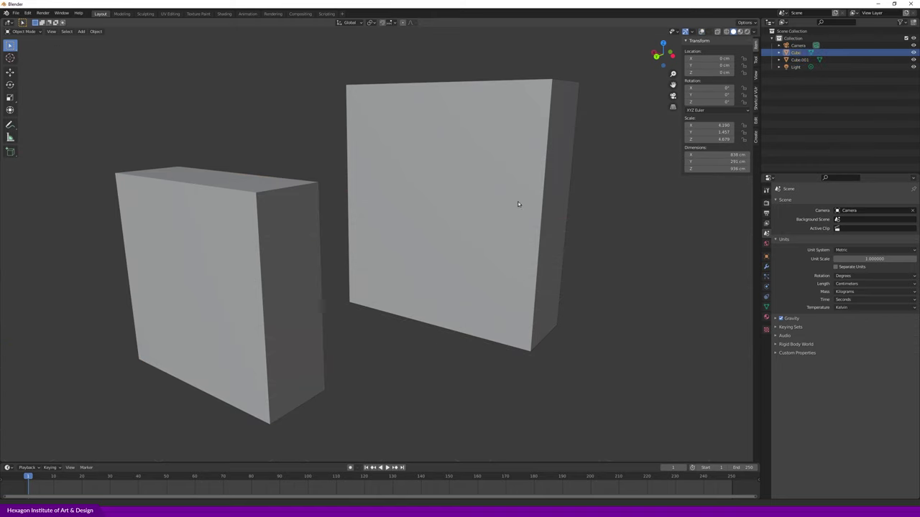
click(701, 32)
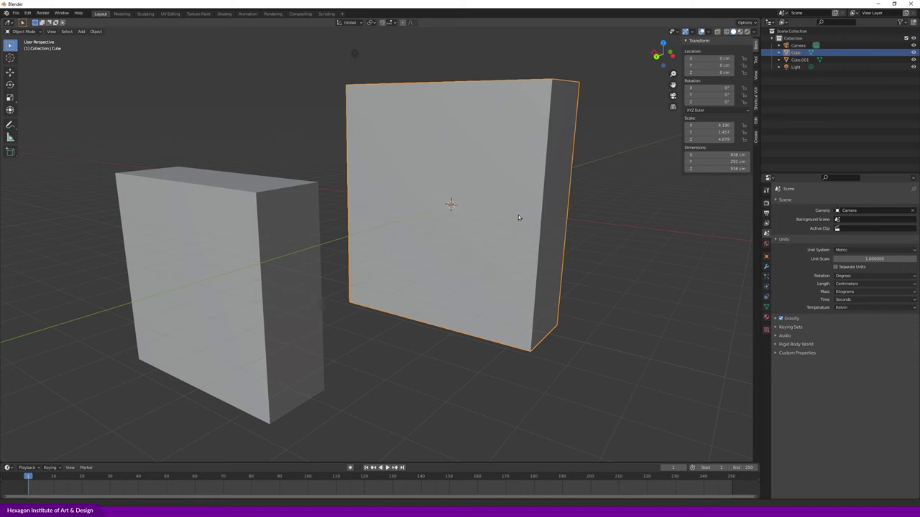
click(766, 267)
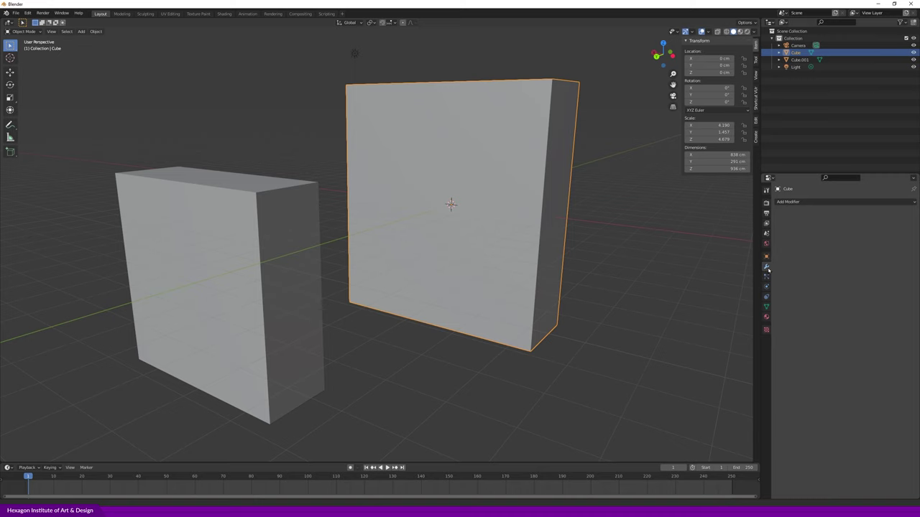
- Add a Bevel modifier (10 cm, 1 segment) to Cube
click(829, 204)
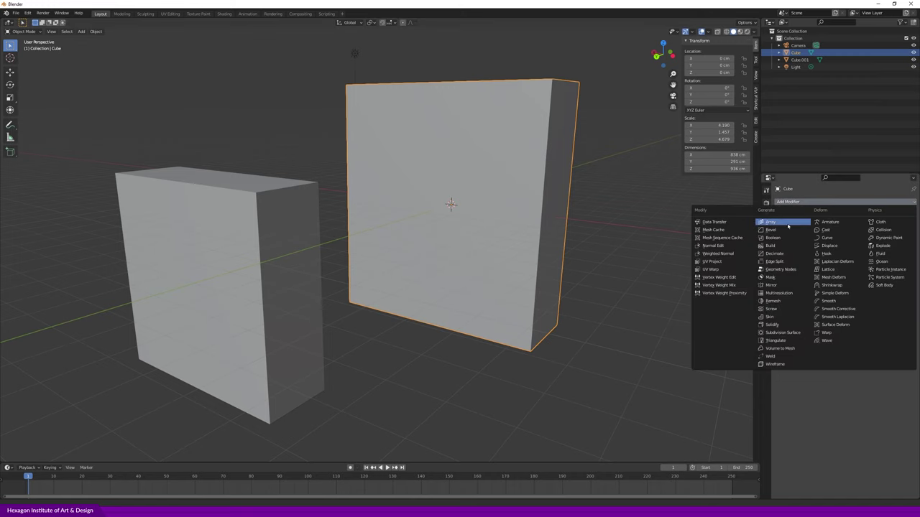
click(785, 230)
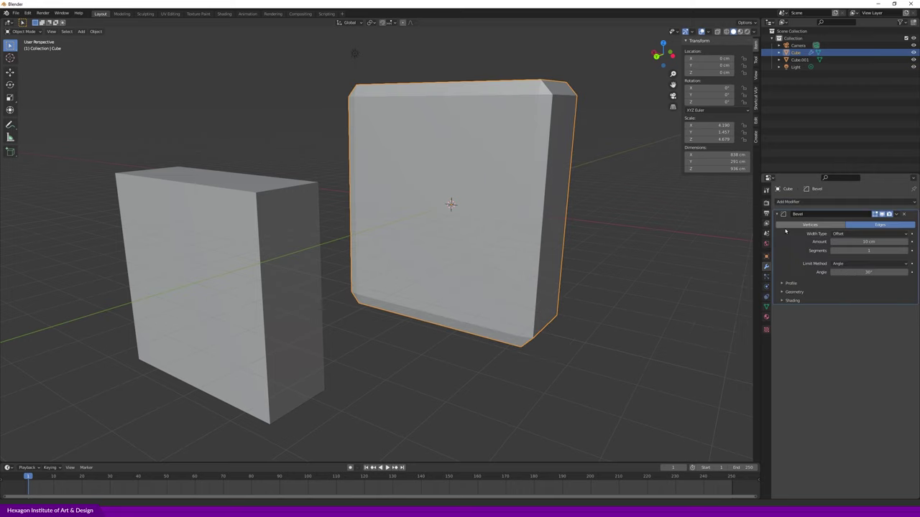
mouse_move(521, 133)
middle_down()
mouse_move(533, 155)
mouse_move(534, 139)
middle_up()
- Add the same Bevel modifier to Cube.001, then reselect the right-hand slab
click(271, 259)
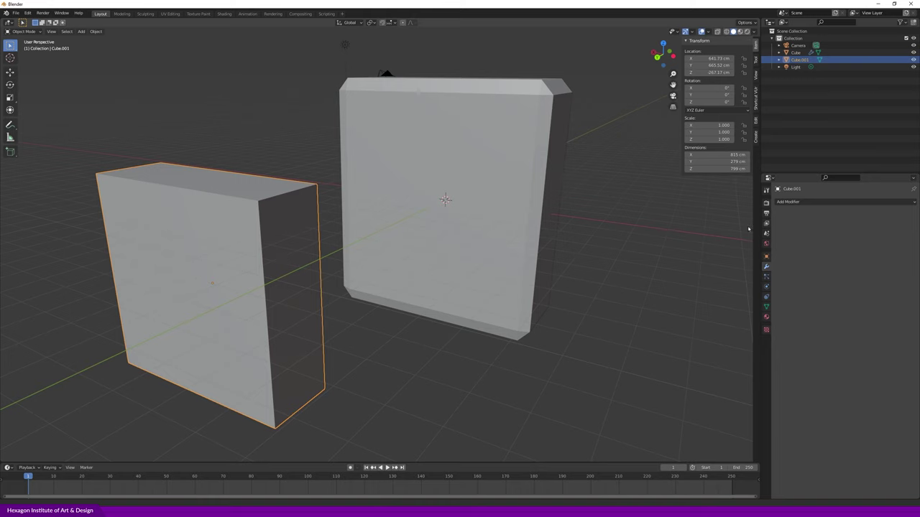
click(834, 204)
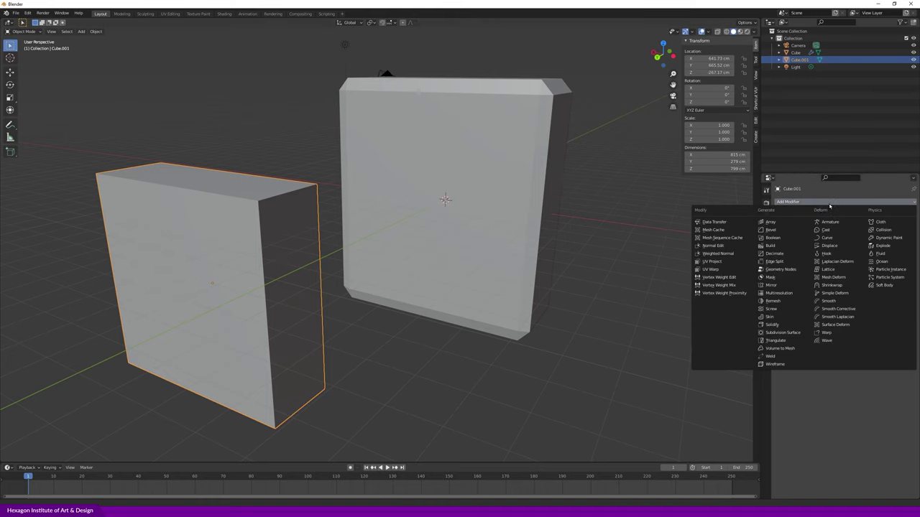
click(783, 231)
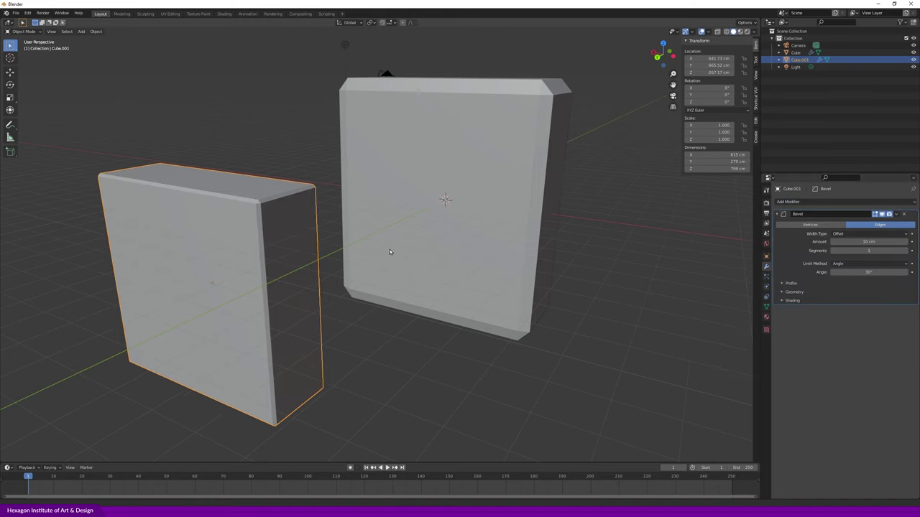
key(alt+a)
click(480, 192)
mouse_move(480, 193)
middle_down()
mouse_move(516, 161)
mouse_move(538, 184)
mouse_move(374, 215)
mouse_move(403, 186)
mouse_move(327, 170)
middle_up()
scroll(517, 159, down, 3)
scroll(538, 184, up, 2)
scroll(538, 184, down, 3)
scroll(374, 215, up, 2)
scroll(326, 169, up, 3)
scroll(356, 179, up, 2)
click(364, 203)
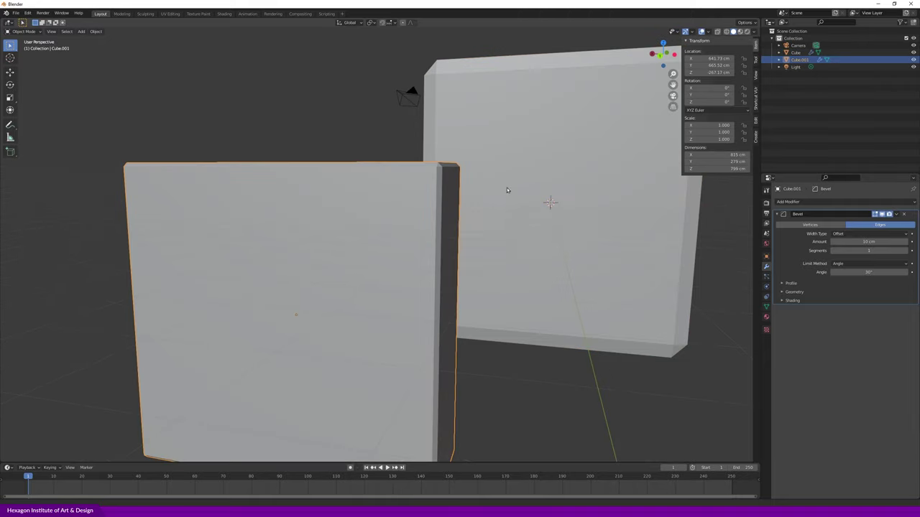
middle_drag(506, 188, 267, 187)
middle_drag(369, 176, 380, 189)
scroll(381, 189, up, 2)
scroll(400, 165, up, 2)
scroll(399, 167, up, 1)
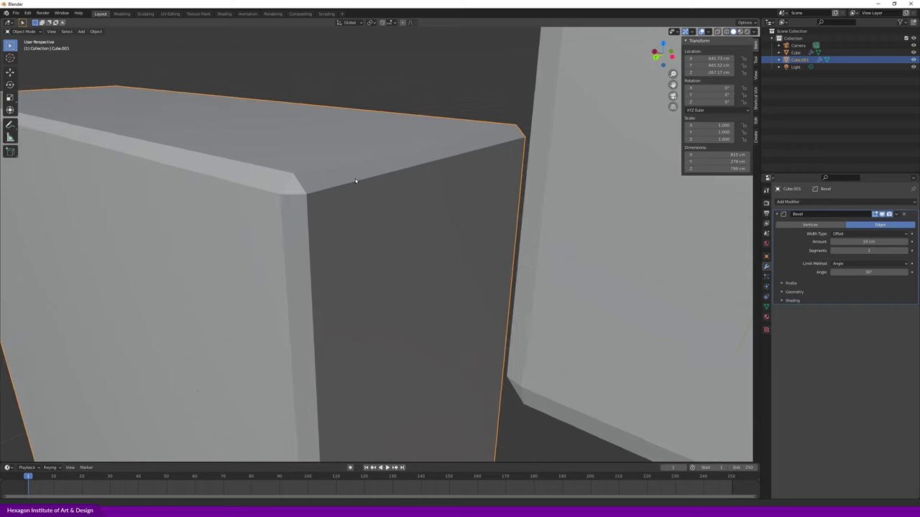
middle_drag(301, 192, 365, 175)
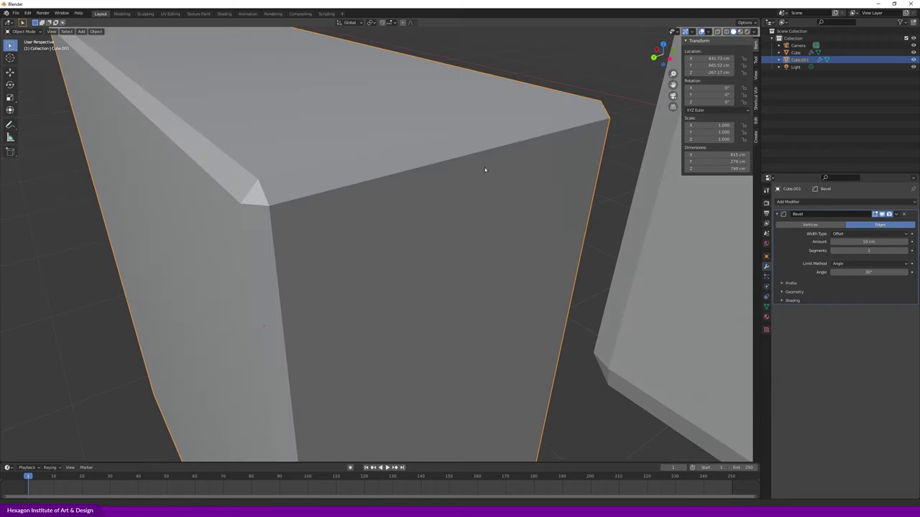
middle_drag(291, 191, 238, 195)
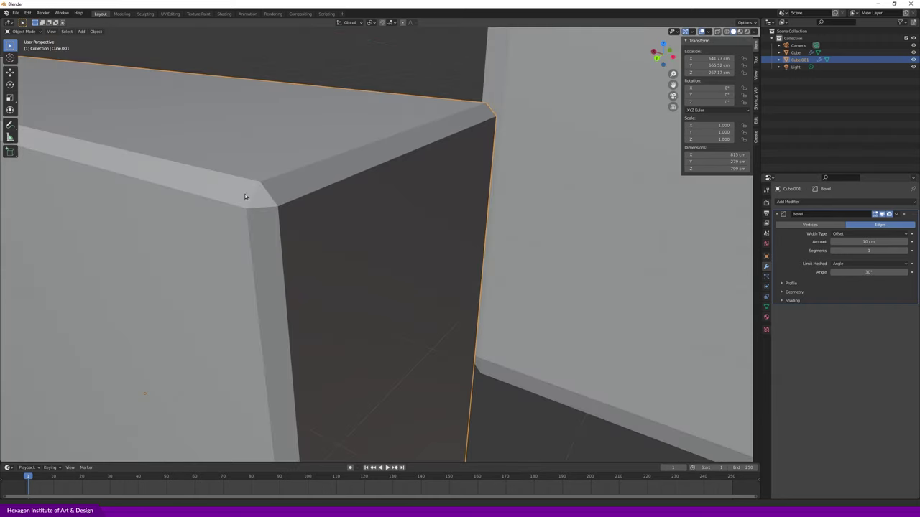
mouse_move(535, 170)
middle_down()
mouse_move(514, 168)
mouse_move(339, 277)
middle_up()
scroll(461, 227, down, 2)
middle_drag(461, 230, 352, 226)
scroll(483, 254, up, 3)
scroll(461, 255, up, 3)
middle_drag(460, 255, 346, 244)
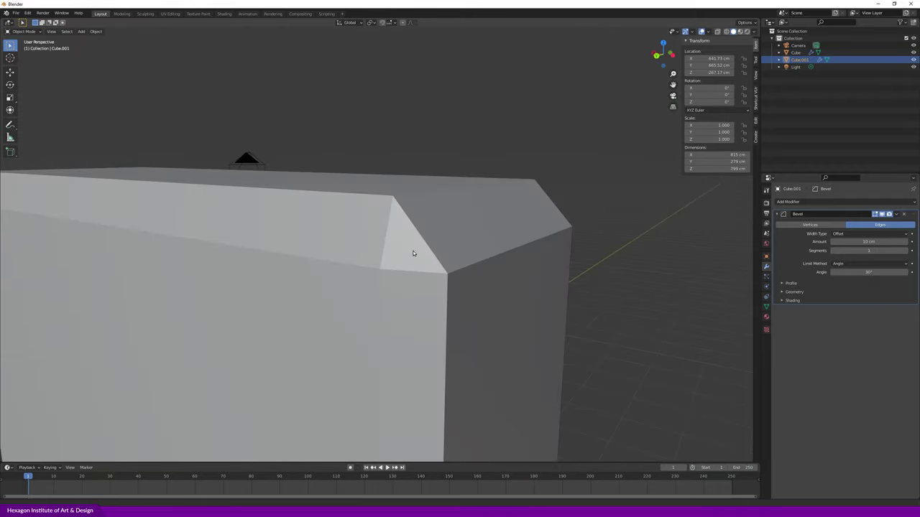
middle_drag(413, 253, 392, 225)
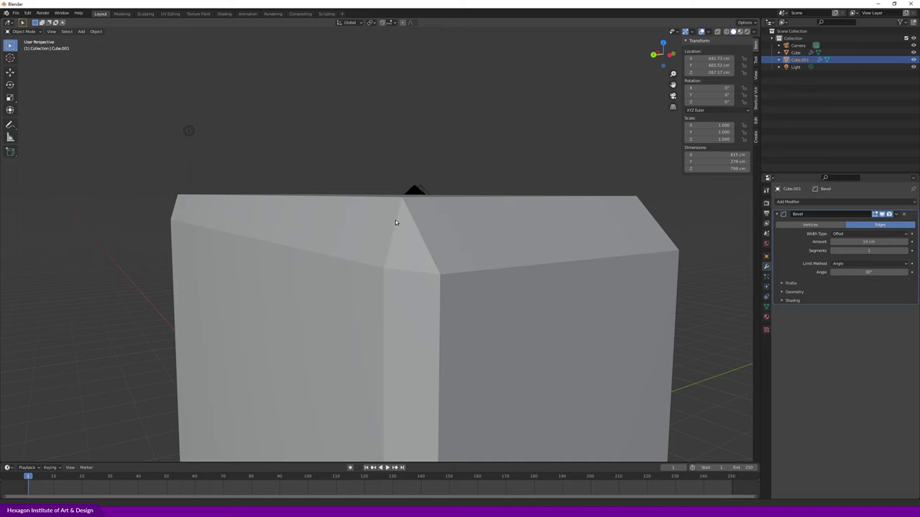
scroll(450, 283, down, 3)
scroll(460, 302, down, 2)
- Widen Cube along X to 2160 × 291 × 936 cm
click(453, 319)
scroll(453, 320, up, 2)
key(s)
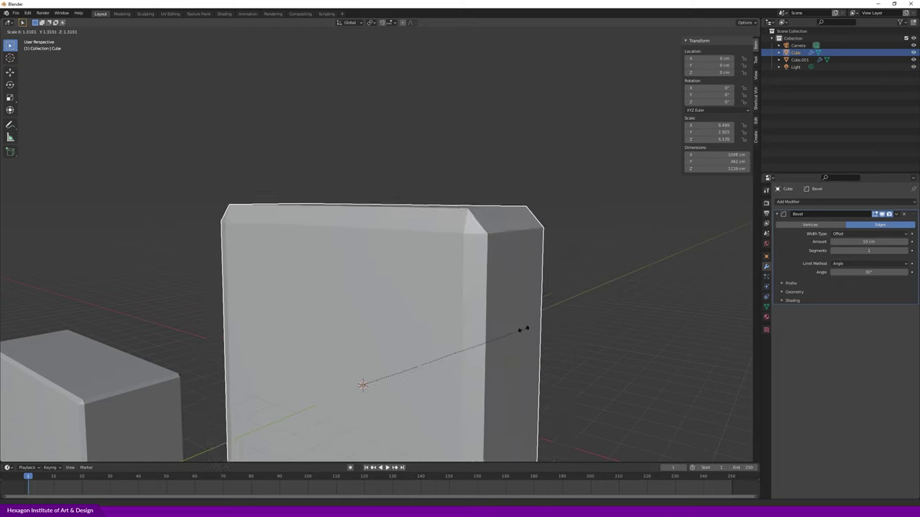
key(x)
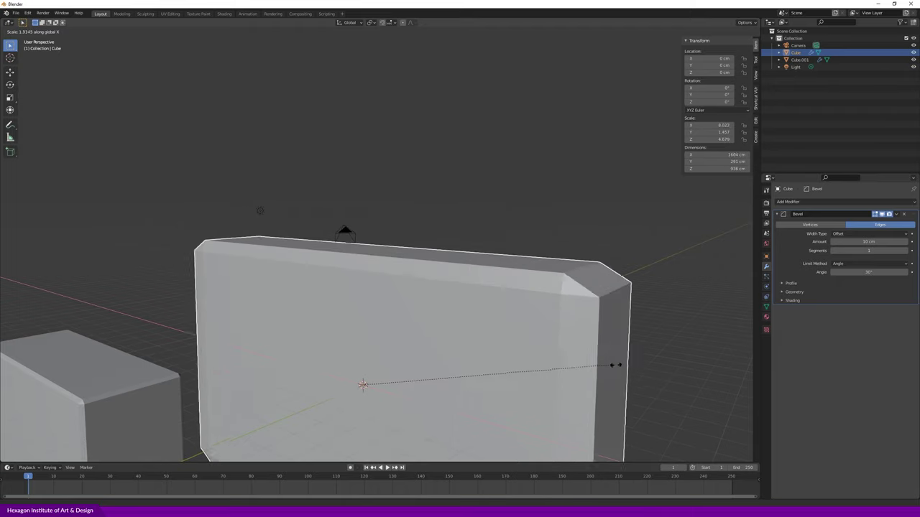
click(700, 376)
mouse_move(647, 350)
middle_down()
mouse_move(503, 314)
mouse_move(528, 298)
middle_up()
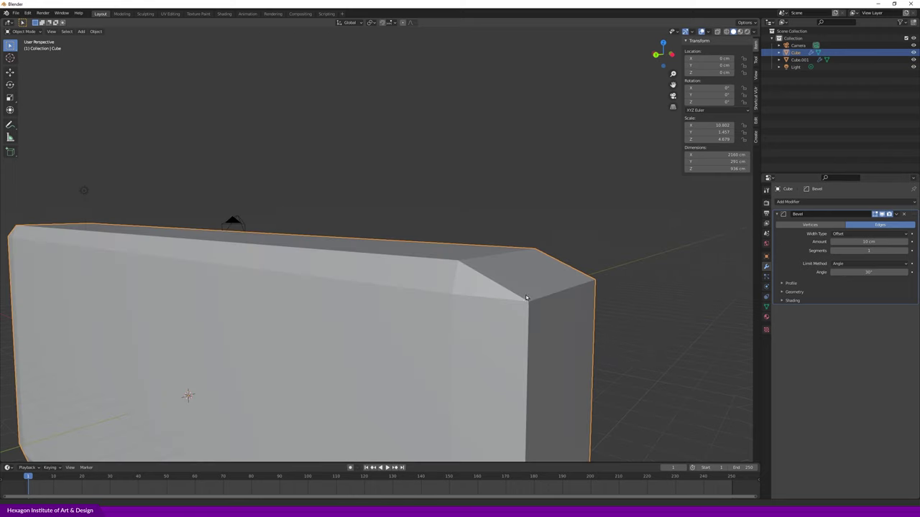
mouse_move(471, 282)
middle_down()
mouse_move(440, 293)
mouse_move(493, 294)
mouse_move(188, 335)
mouse_move(199, 291)
middle_up()
- In Face select mode on Cube.001, pick its right side face and start moving it
click(278, 288)
key(Tab)
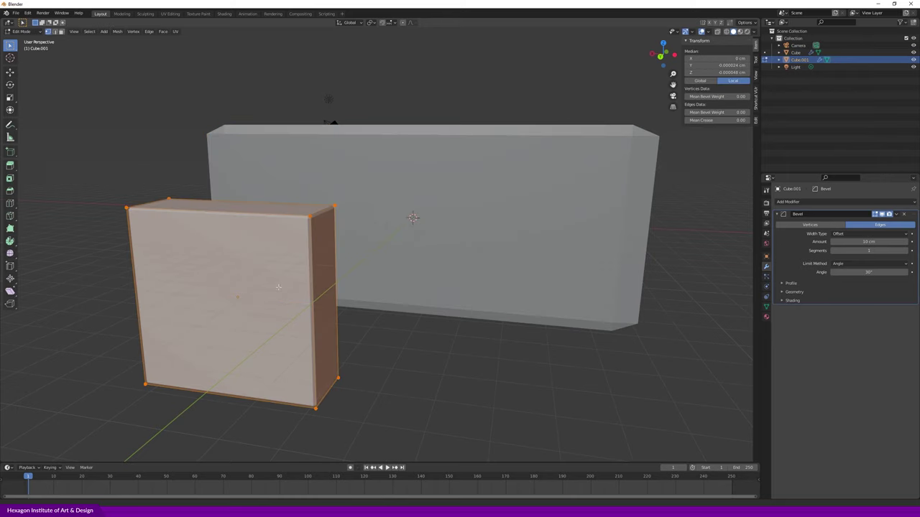
key(3)
click(325, 280)
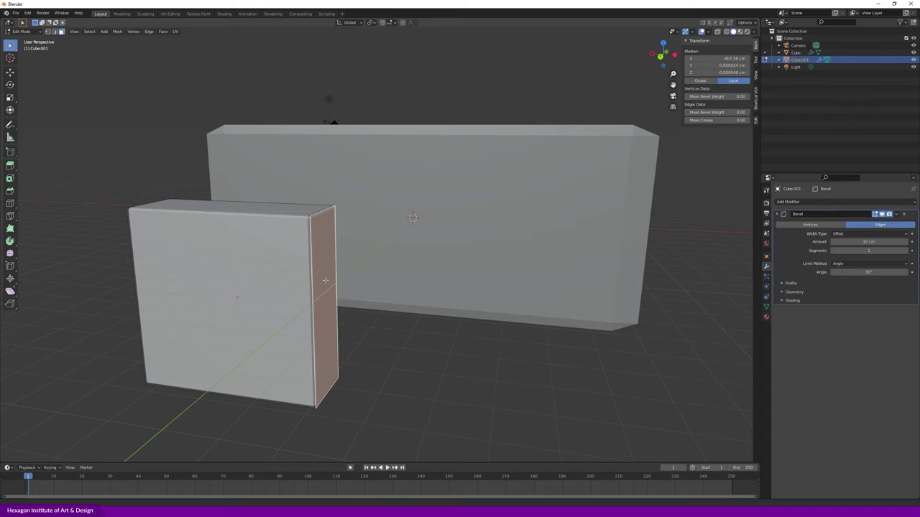
key(g)
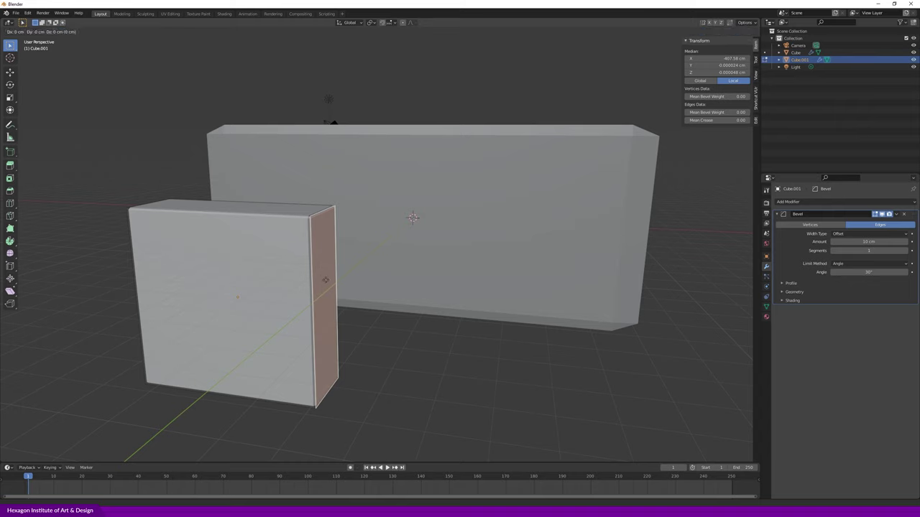
- Confirm the stretched side face, return to Object Mode, and zoom toward the bevelled corners
click(636, 309)
click(684, 273)
key(Tab)
middle_drag(683, 256, 653, 255)
key(alt+a)
scroll(390, 244, up, 5)
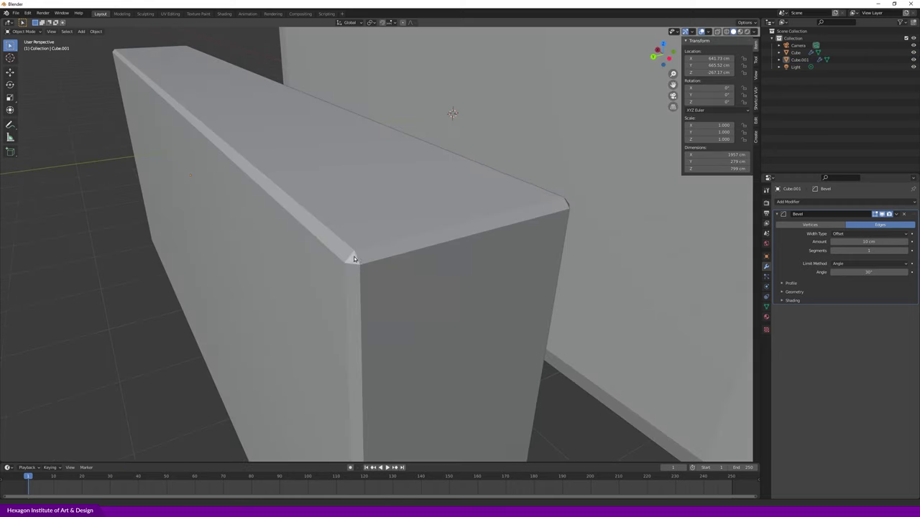
scroll(355, 259, up, 1)
scroll(374, 273, up, 1)
mouse_move(363, 263)
middle_down()
mouse_move(427, 263)
mouse_move(333, 195)
mouse_move(437, 208)
mouse_move(520, 205)
mouse_move(493, 211)
middle_up()
- Select the back slab, then the front slab, then the back slab again to inspect their bevels
click(409, 223)
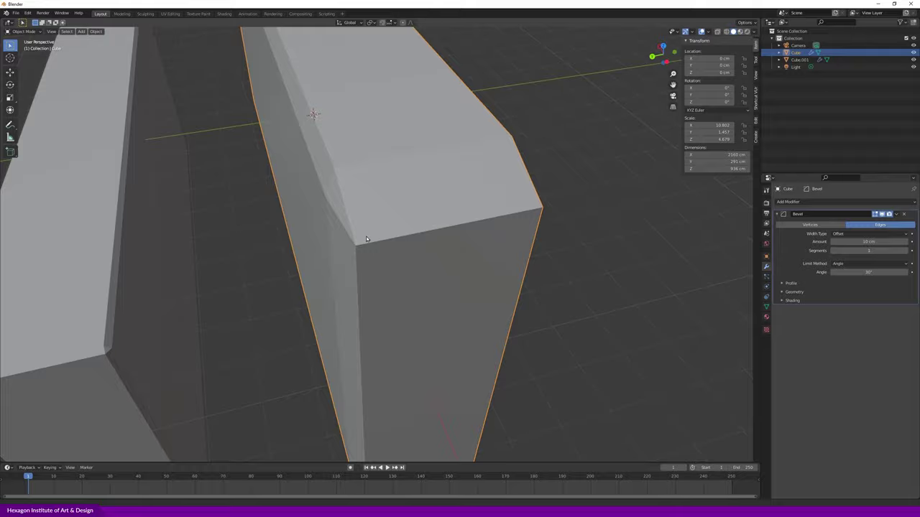
middle_drag(370, 239, 409, 209)
scroll(395, 239, down, 1)
scroll(295, 260, down, 2)
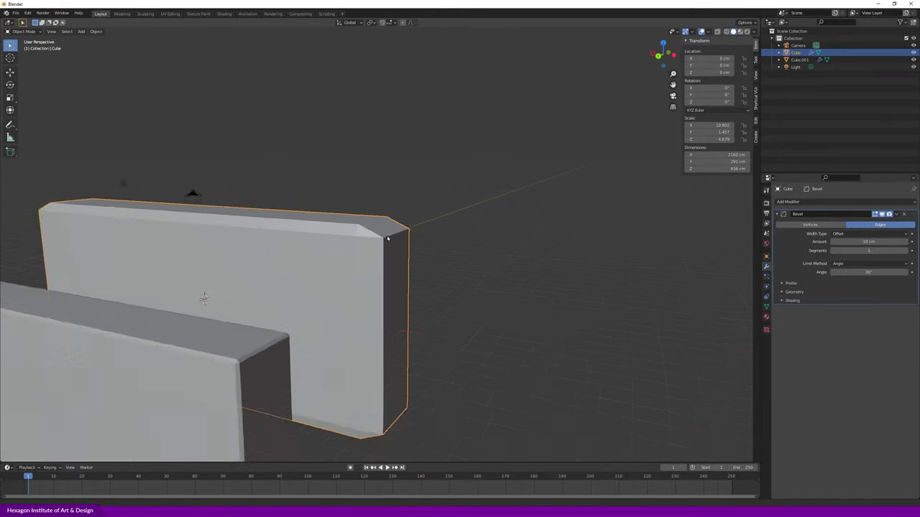
scroll(295, 260, down, 2)
click(232, 365)
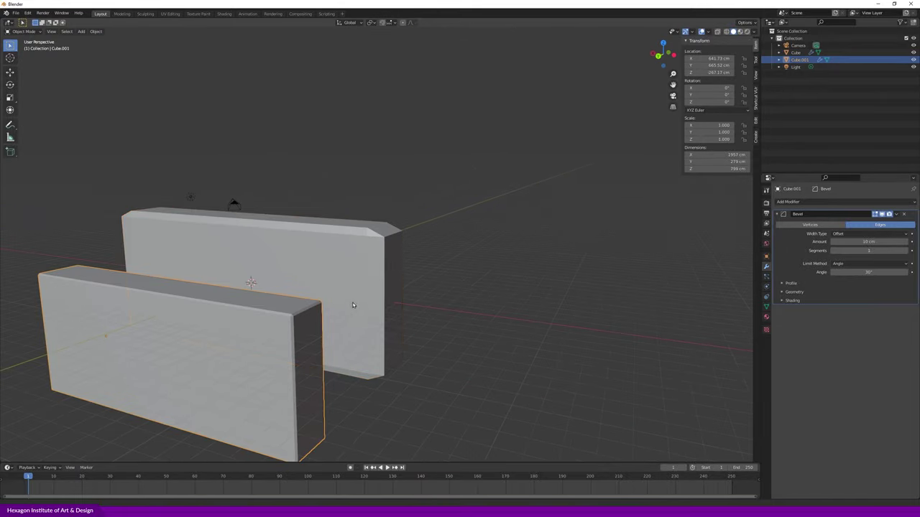
click(365, 247)
- Orbit around the back slab's bevelled corner, then duplicate it as Cube.002
middle_drag(435, 252, 402, 263)
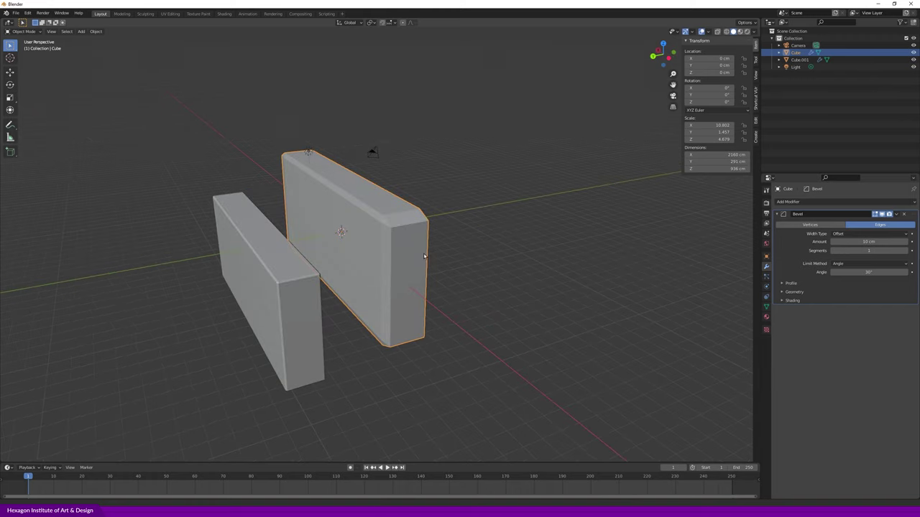
middle_drag(474, 242, 403, 267)
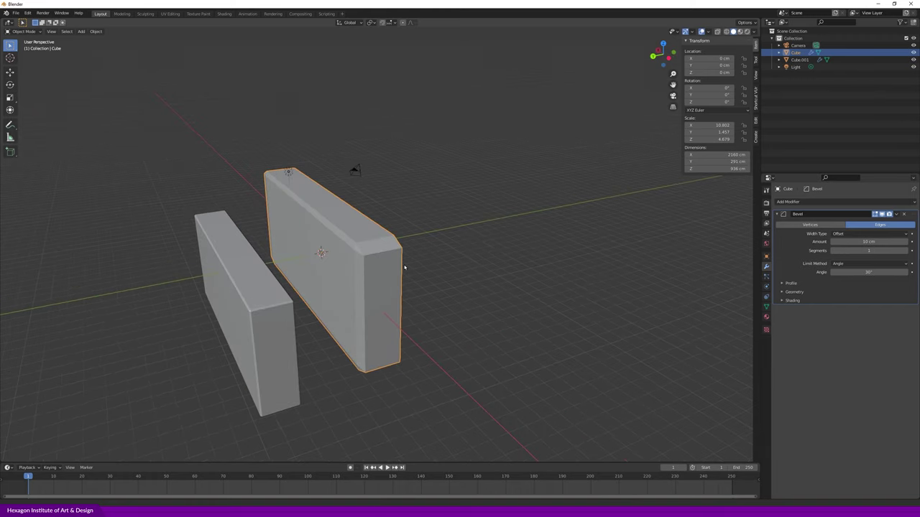
scroll(400, 267, up, 2)
scroll(437, 203, up, 3)
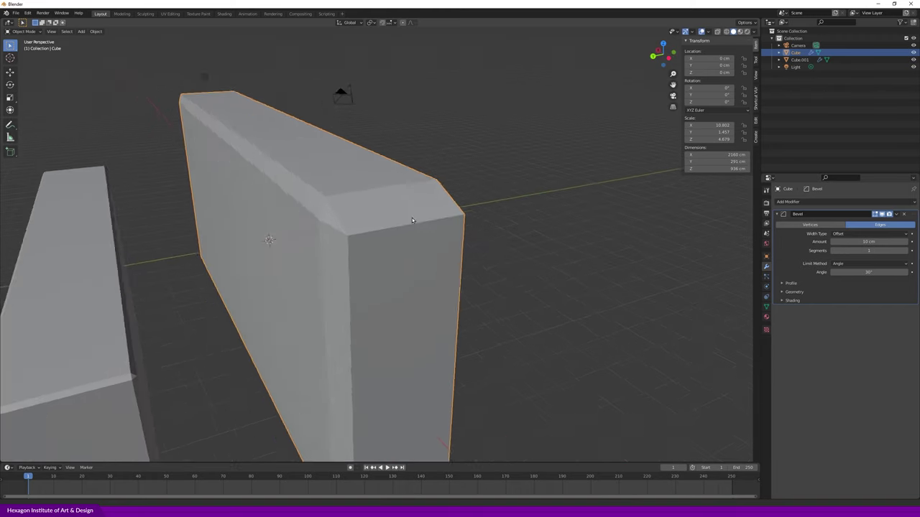
middle_drag(411, 217, 446, 208)
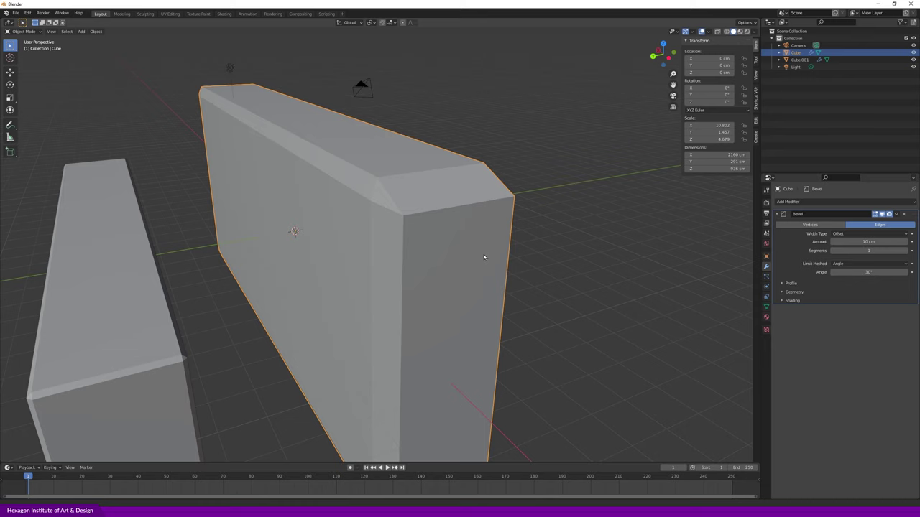
key(shift+d)
- Drop the back slab's copy to the right of the other slabs and reposition it
click(638, 242)
mouse_move(639, 242)
middle_down()
mouse_move(635, 249)
mouse_move(668, 250)
mouse_move(524, 249)
middle_up()
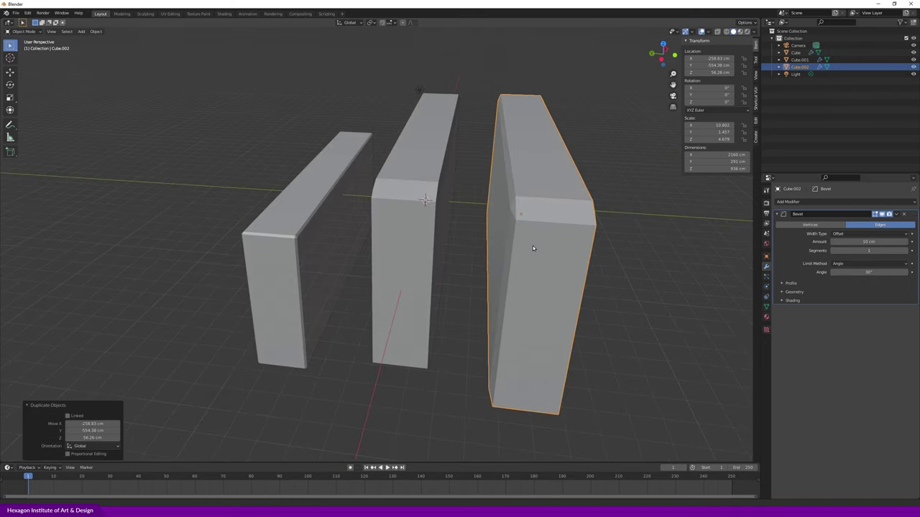
drag(533, 247, 589, 272)
middle_drag(589, 272, 507, 265)
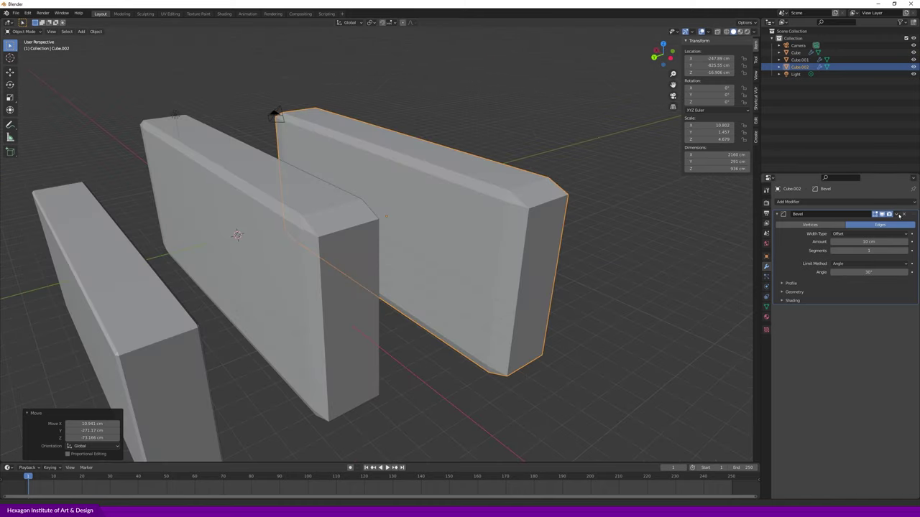
- Remove the copied slab's Bevel modifier so its edges are sharp
click(903, 215)
mouse_move(592, 237)
middle_down()
mouse_move(501, 230)
mouse_move(518, 232)
middle_up()
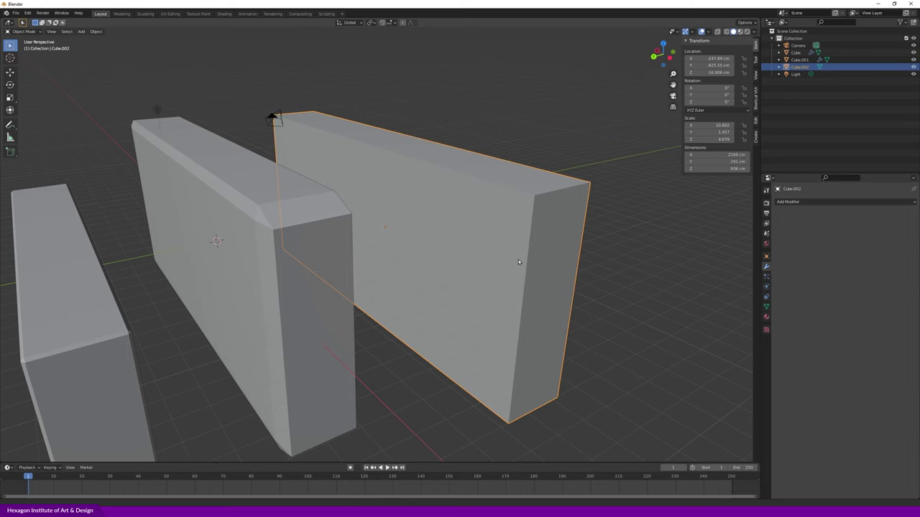
middle_drag(518, 262, 573, 234)
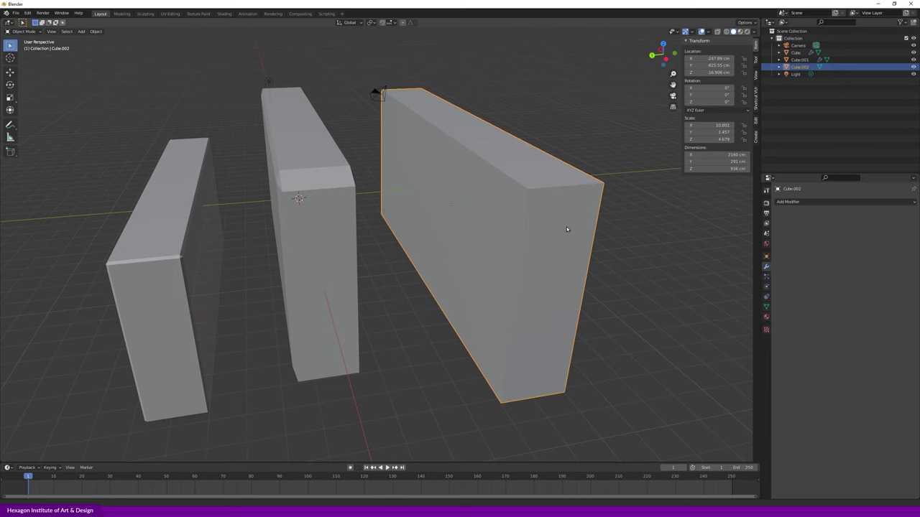
- Apply scale on Cube.002 with Ctrl+A so its scale reads 1.000 on every axis
key(ctrl+a)
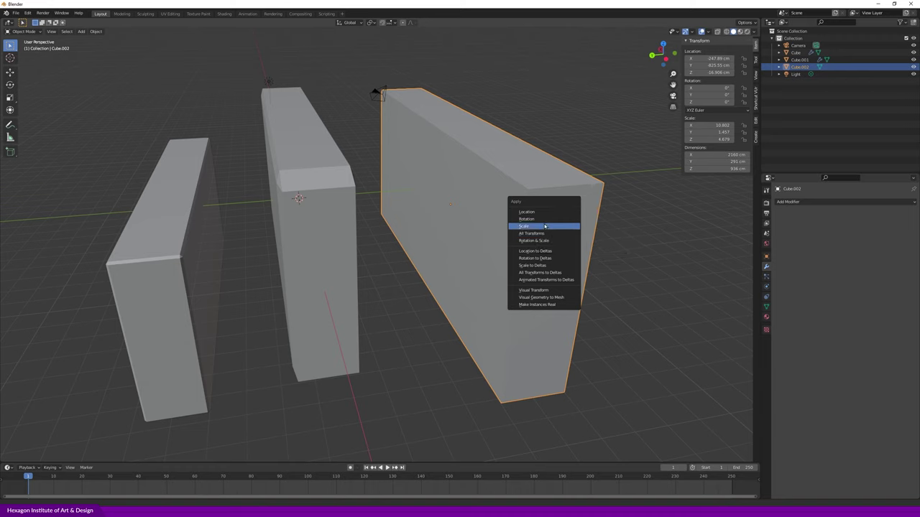
click(544, 227)
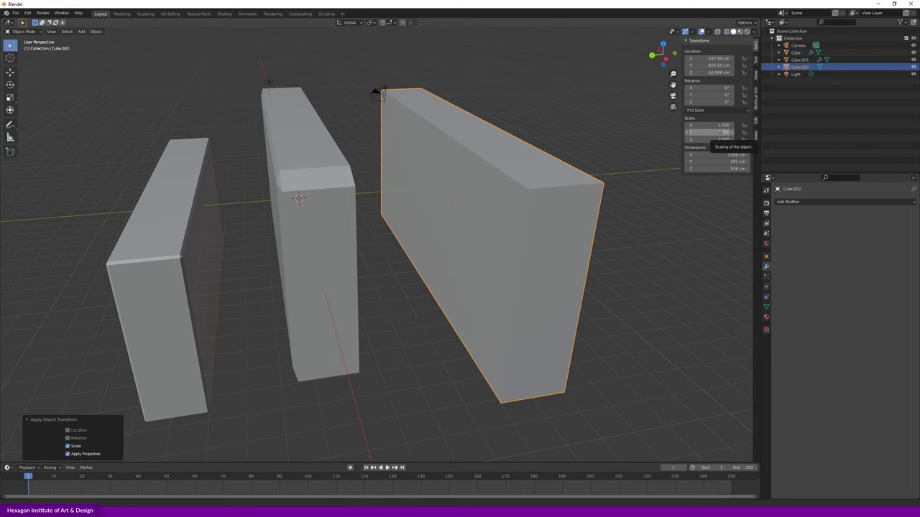
click(816, 206)
- Add a 10 cm, 1-segment Bevel modifier to Cube.002
click(783, 228)
scroll(542, 201, up, 2)
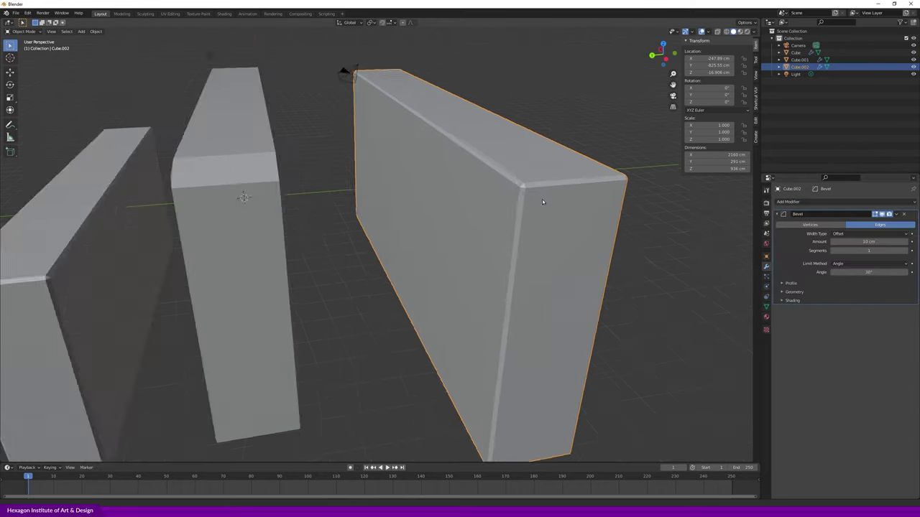
scroll(542, 199, up, 2)
scroll(532, 188, up, 2)
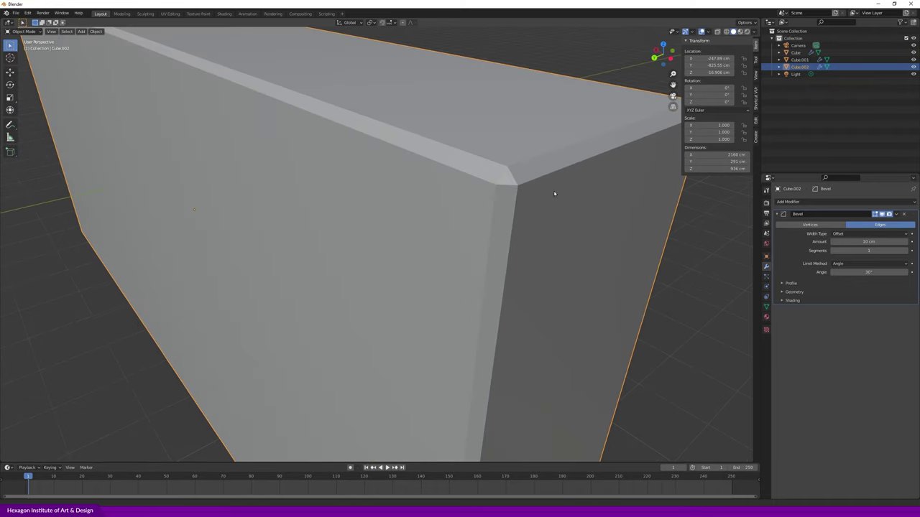
scroll(536, 190, down, 2)
scroll(499, 161, down, 4)
- Orbit from higher and lower angles to inspect all three bevelled slabs
mouse_move(500, 161)
middle_down()
mouse_move(188, 171)
mouse_move(388, 179)
mouse_move(366, 191)
middle_up()
scroll(557, 244, down, 2)
middle_drag(557, 244, 583, 268)
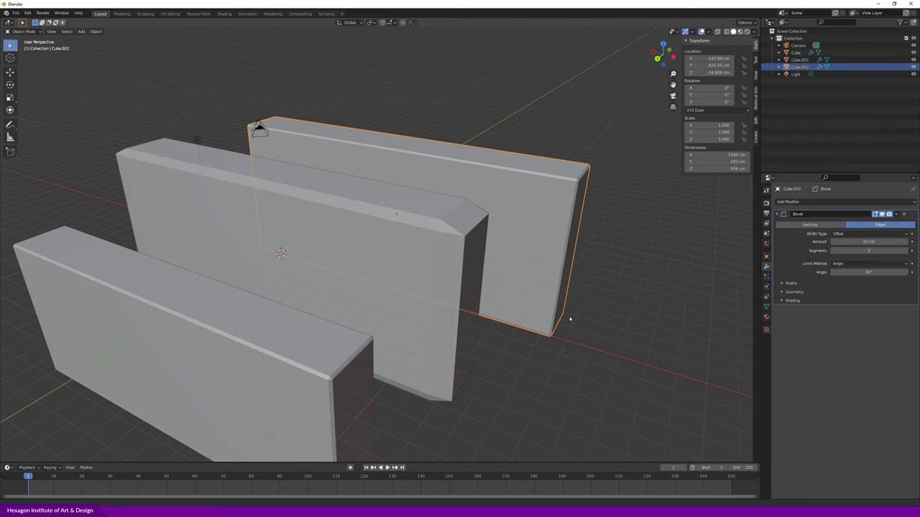
middle_drag(569, 319, 399, 317)
click(23, 31)
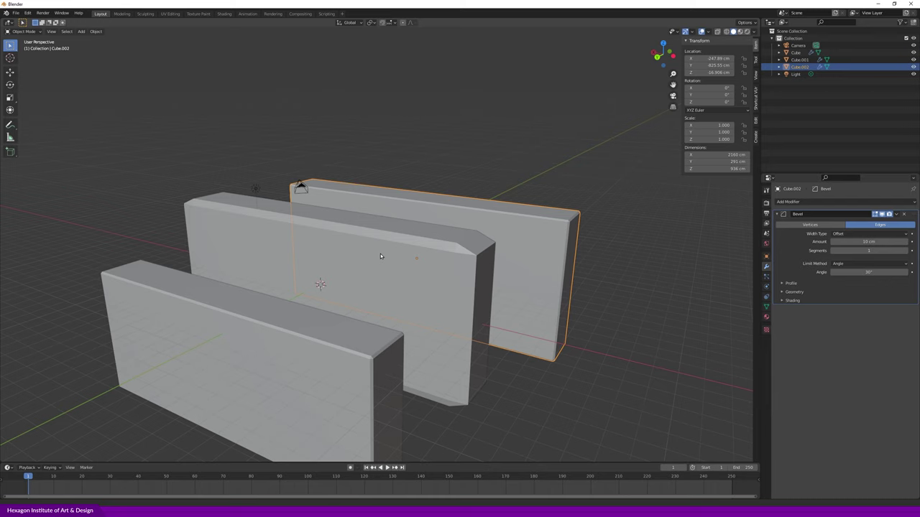
- Select and frame all three slabs, then delete them, leaving the camera and light
shift+click(381, 256)
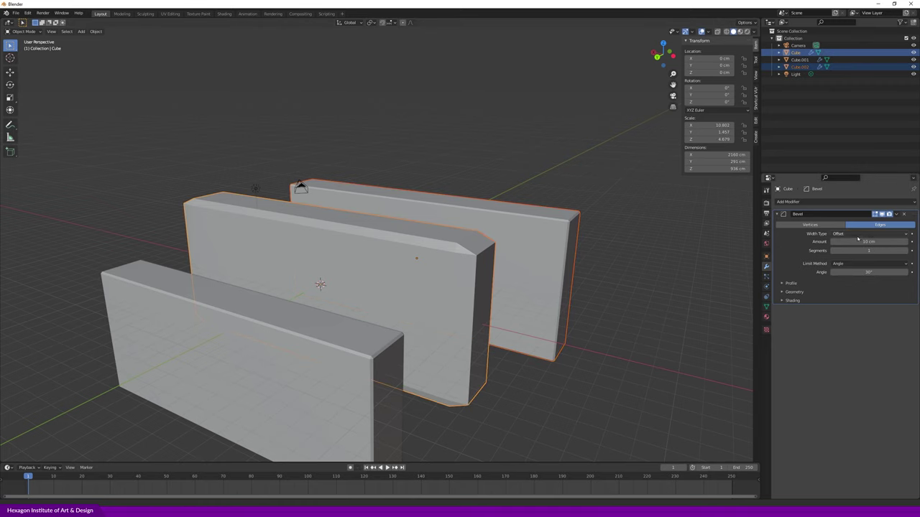
drag(600, 180, 477, 236)
key(a)
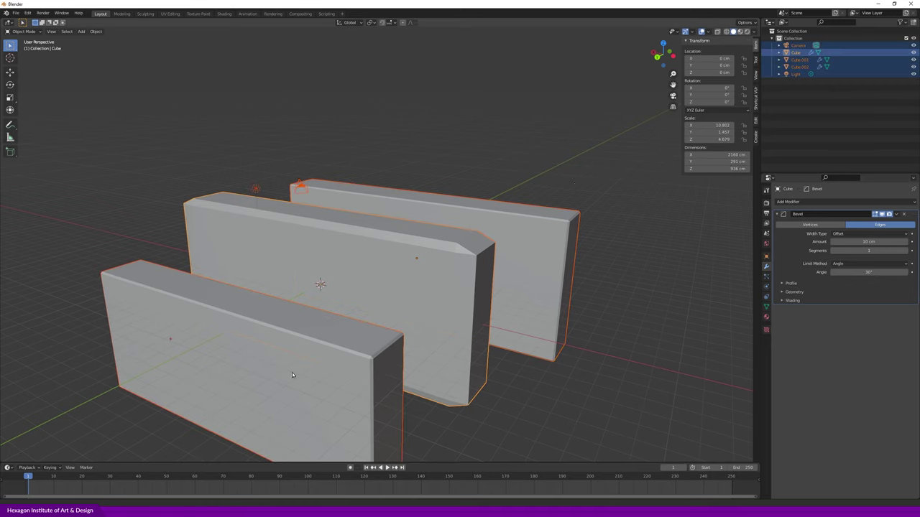
key(KP_Decimal)
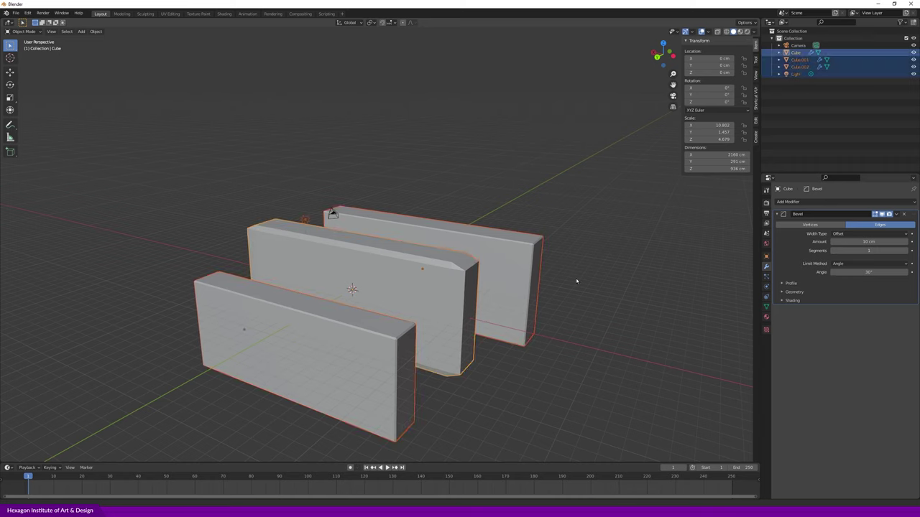
key(x)
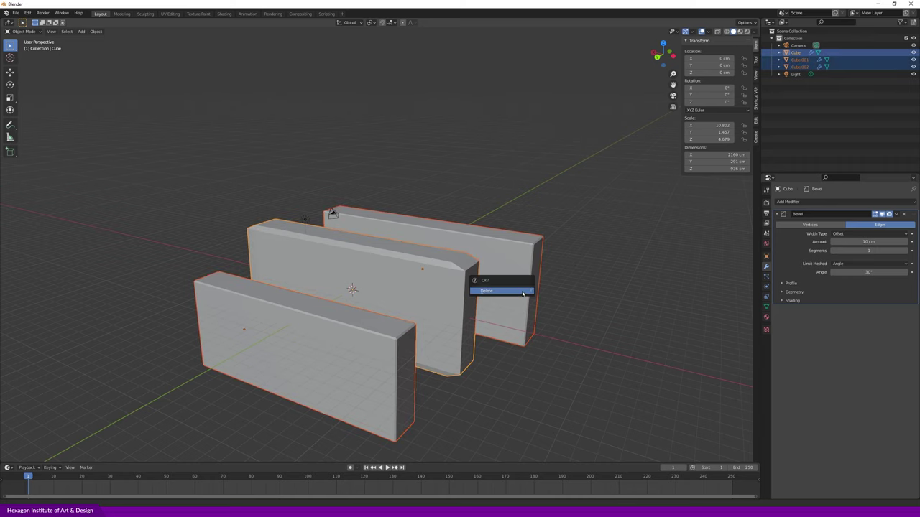
click(505, 293)
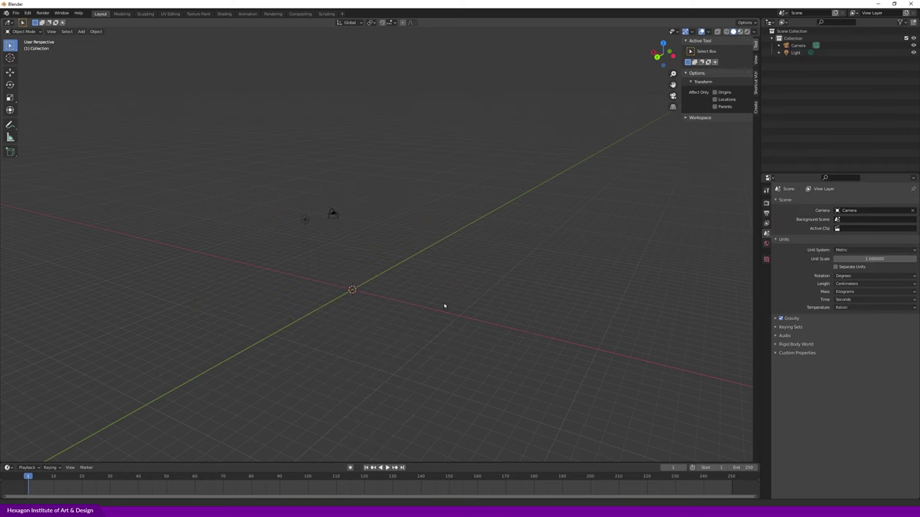
mouse_move(418, 302)
middle_down()
mouse_move(443, 292)
mouse_move(415, 295)
mouse_move(364, 271)
mouse_move(405, 262)
middle_up()
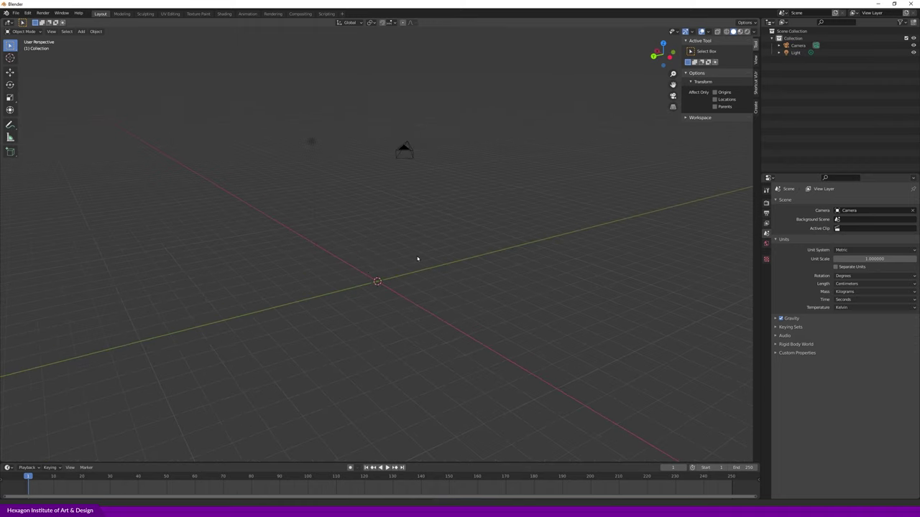
- Add a 200 cm mesh cube at the world origin and orbit around it
key(shift+a)
mouse_move(381, 255)
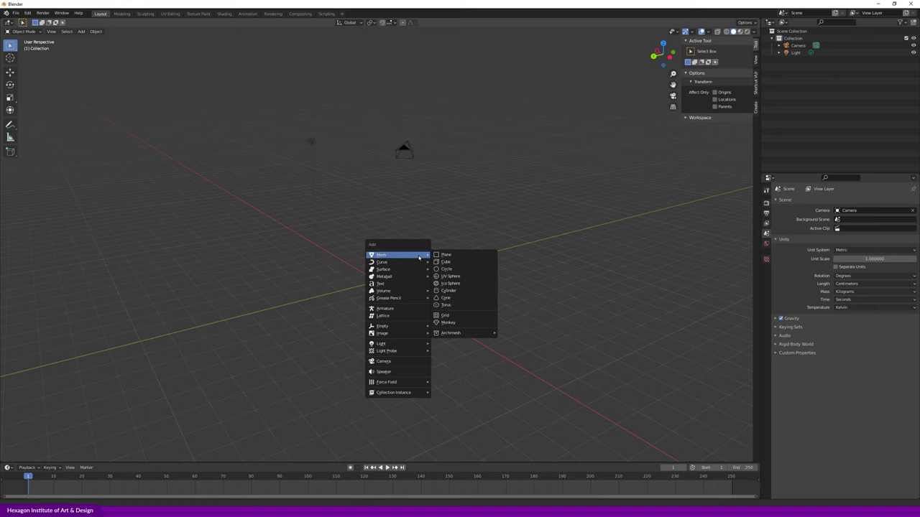
click(81, 31)
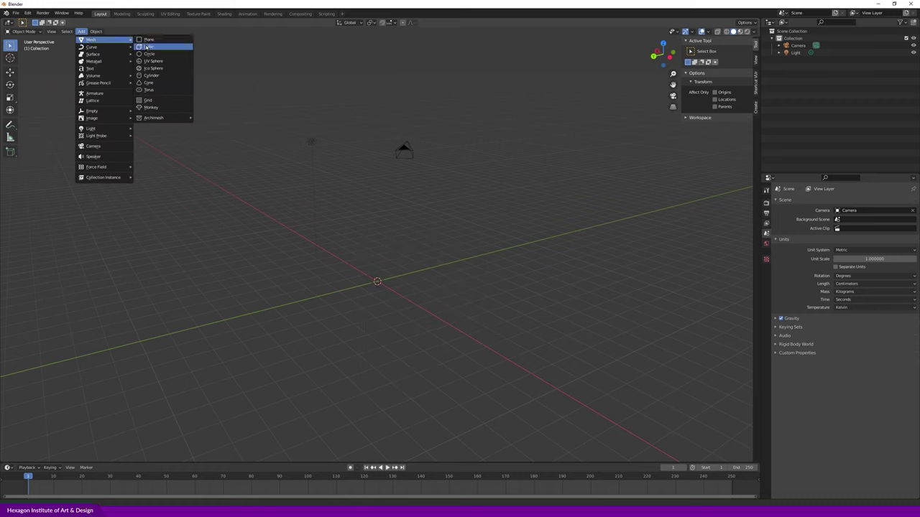
click(148, 46)
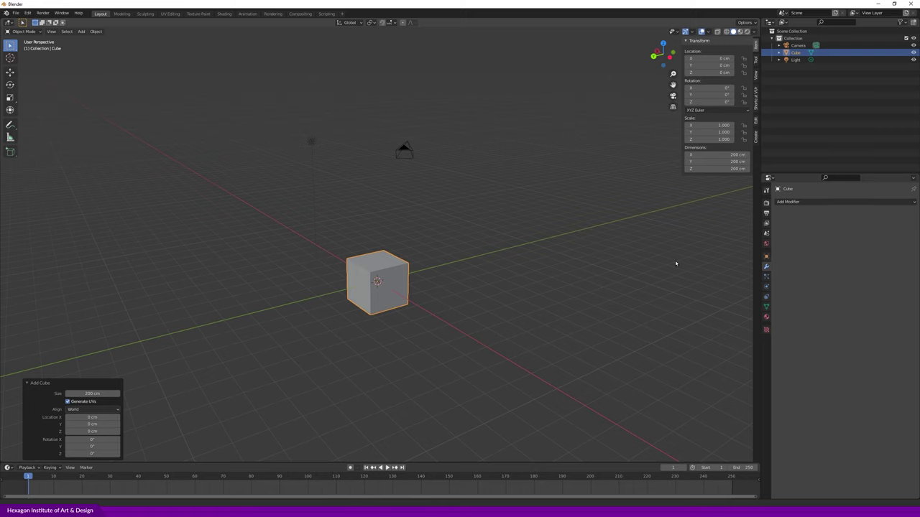
middle_drag(568, 277, 350, 314)
click(347, 274)
middle_drag(407, 312, 386, 308)
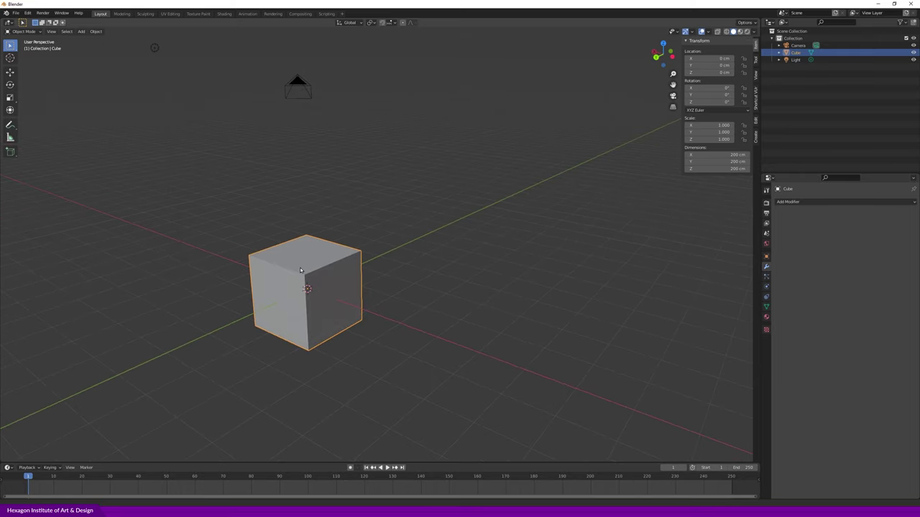
mouse_move(330, 289)
middle_down()
mouse_move(335, 300)
mouse_move(388, 301)
middle_up()
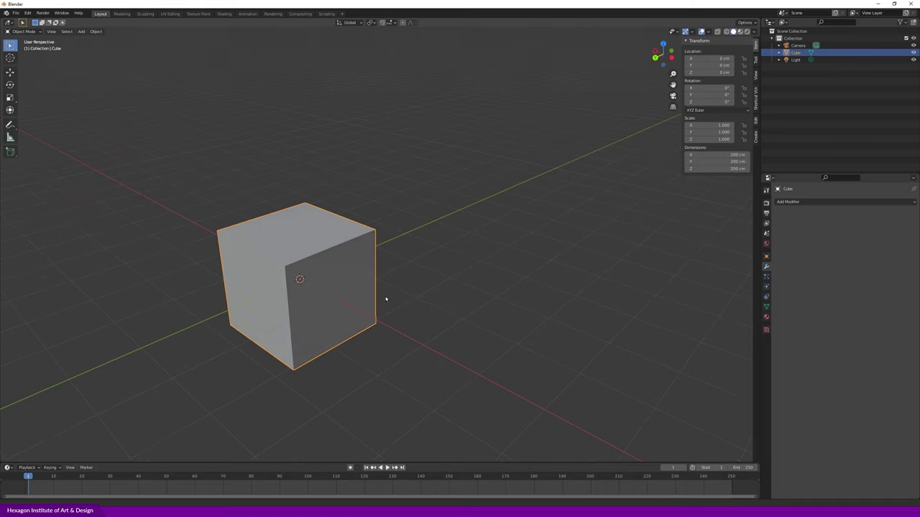
- Select the cube, enter Edit Mode with Tab, then return to Object Mode
click(22, 31)
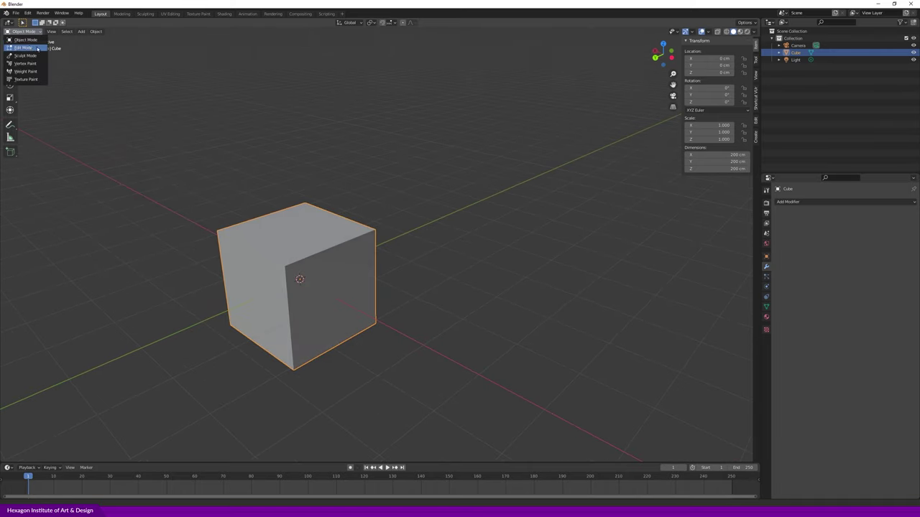
click(138, 55)
click(348, 255)
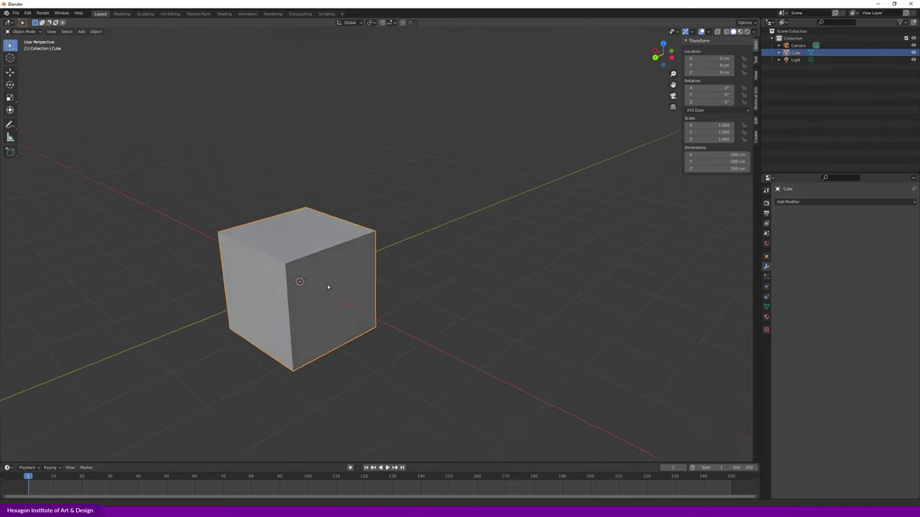
middle_drag(328, 283, 331, 286)
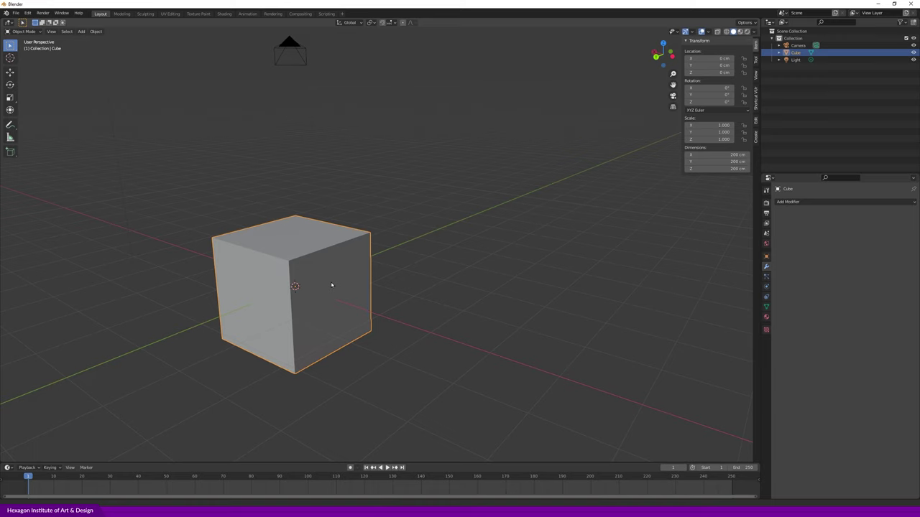
key(Tab)
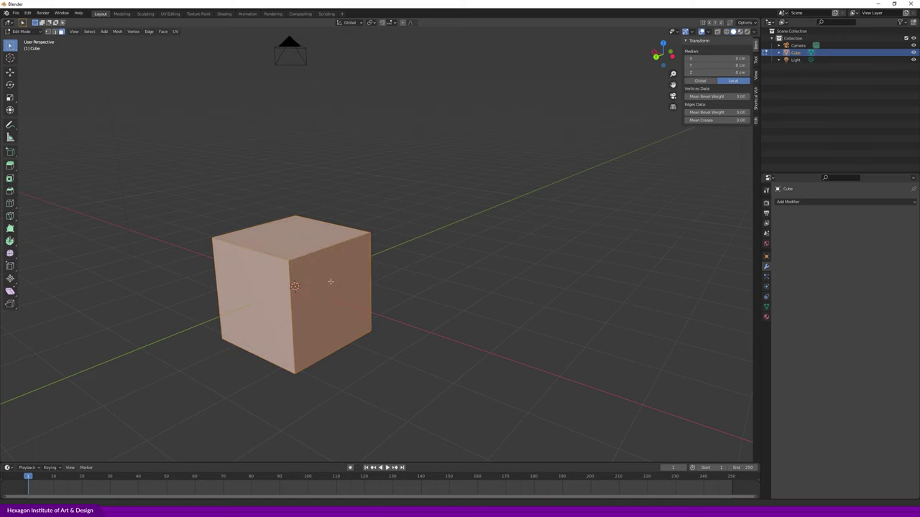
click(22, 31)
click(21, 31)
click(21, 31)
click(25, 39)
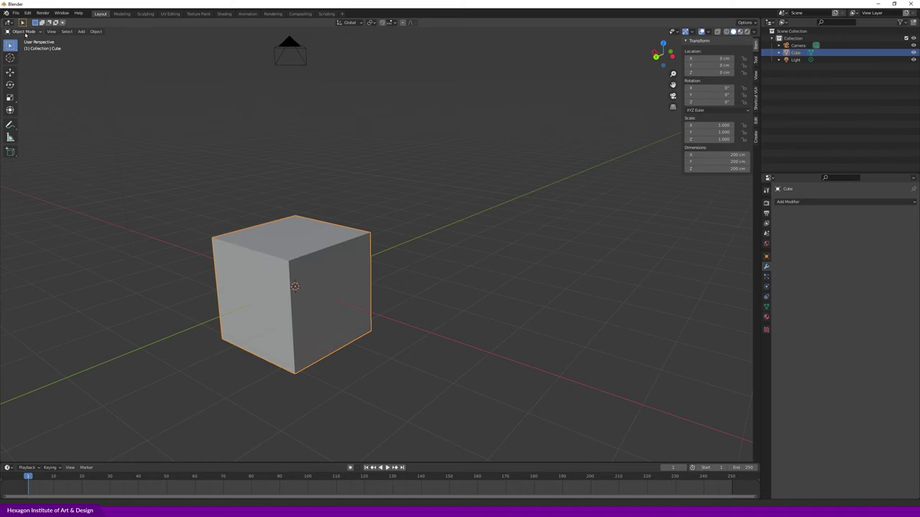
- Toggle modes again, ending in Edit Mode with the whole mesh deselected
key(Tab)
key(Tab)
key(Tab)
key(Tab)
key(Tab)
key(Tab)
key(Tab)
key(Tab)
key(Tab)
key(Tab)
key(Tab)
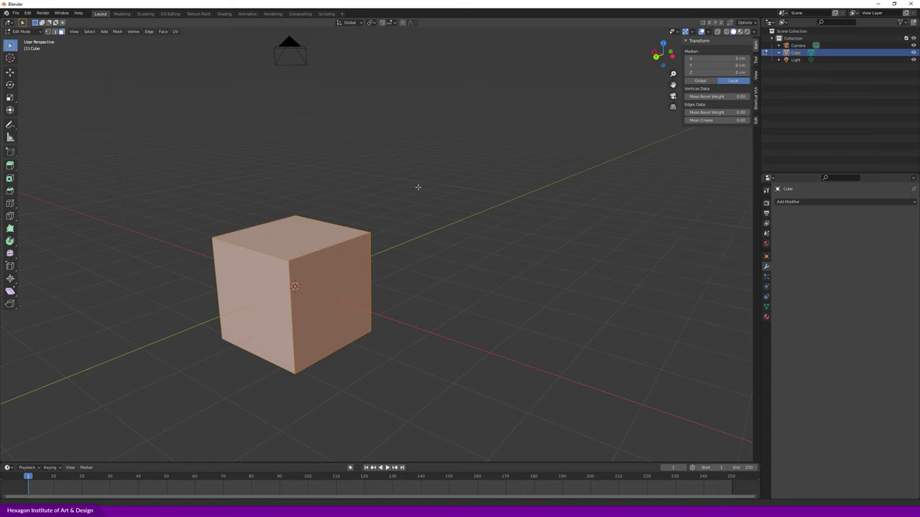
key(Tab)
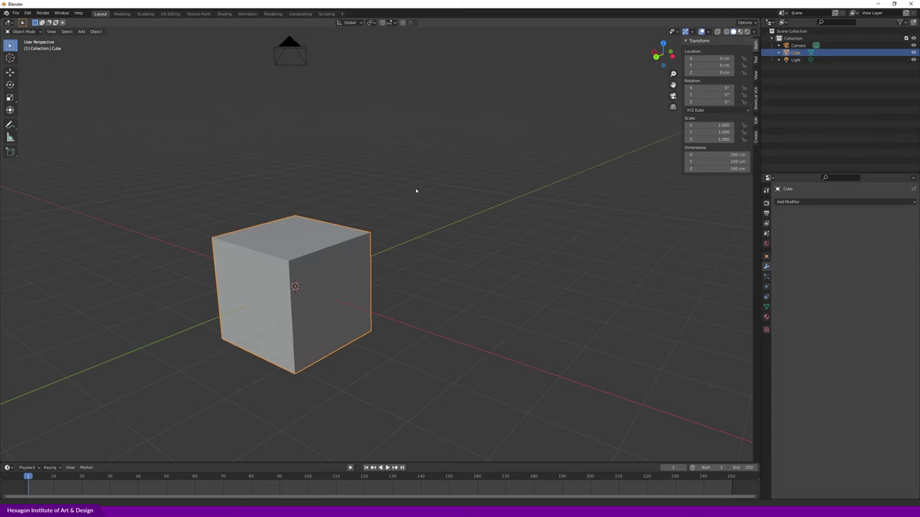
mouse_move(440, 244)
middle_down()
mouse_move(342, 273)
mouse_move(573, 252)
middle_up()
scroll(530, 308, up, 2)
mouse_move(251, 235)
middle_down()
mouse_move(417, 223)
mouse_move(605, 269)
mouse_move(487, 285)
middle_up()
key(Tab)
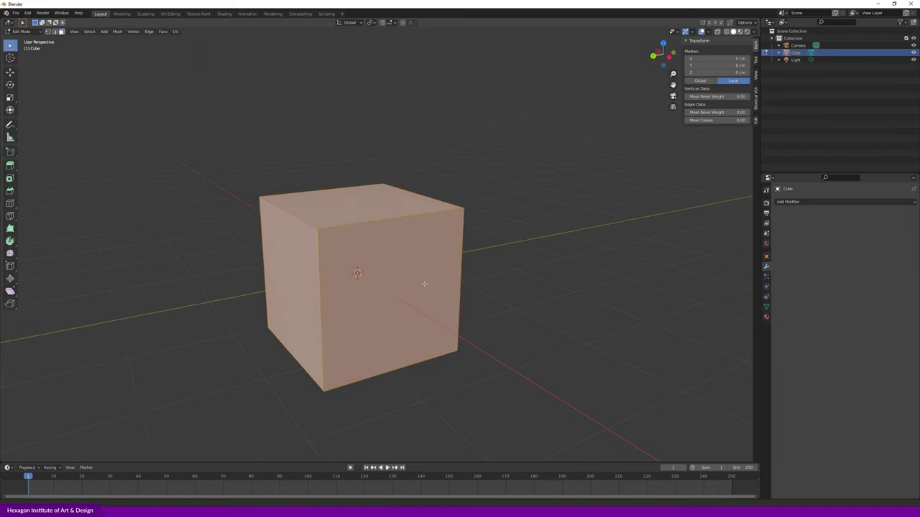
middle_drag(424, 285, 497, 273)
key(alt+a)
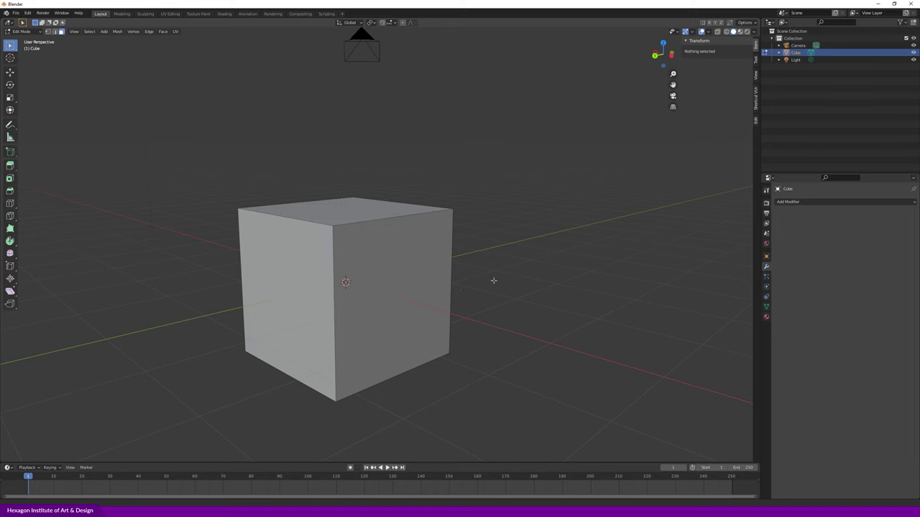
- Cycle through vertex, edge and face select modes, finishing in face select
scroll(479, 265, down, 1)
mouse_move(478, 265)
middle_down()
mouse_move(518, 255)
mouse_move(434, 294)
middle_up()
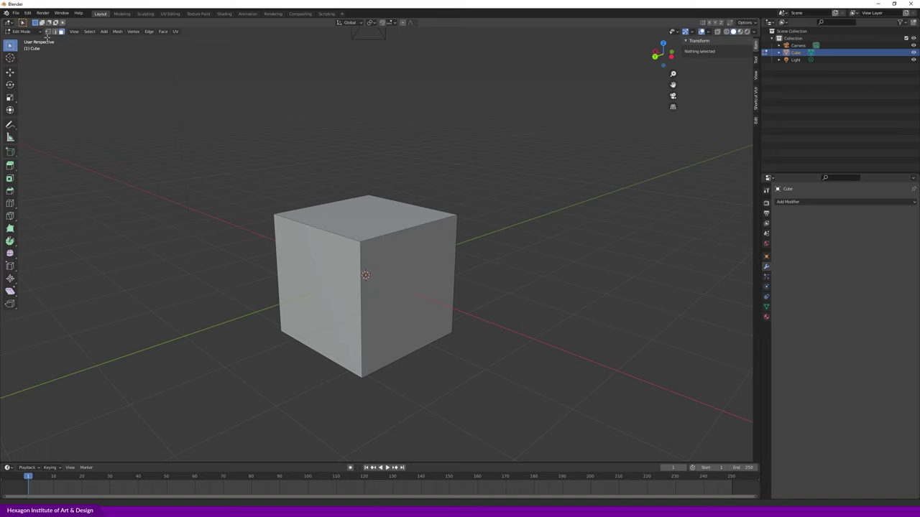
key(1)
scroll(429, 266, up, 3)
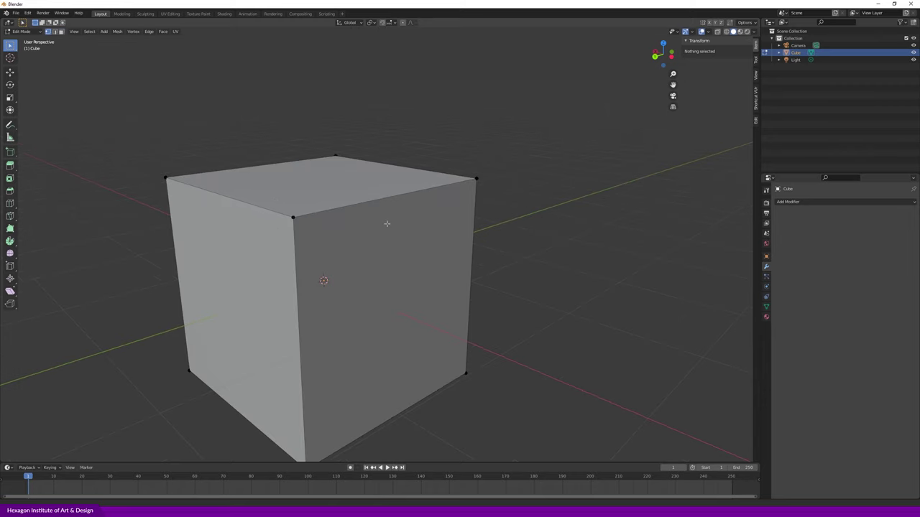
key(2)
key(3)
middle_drag(405, 263, 511, 247)
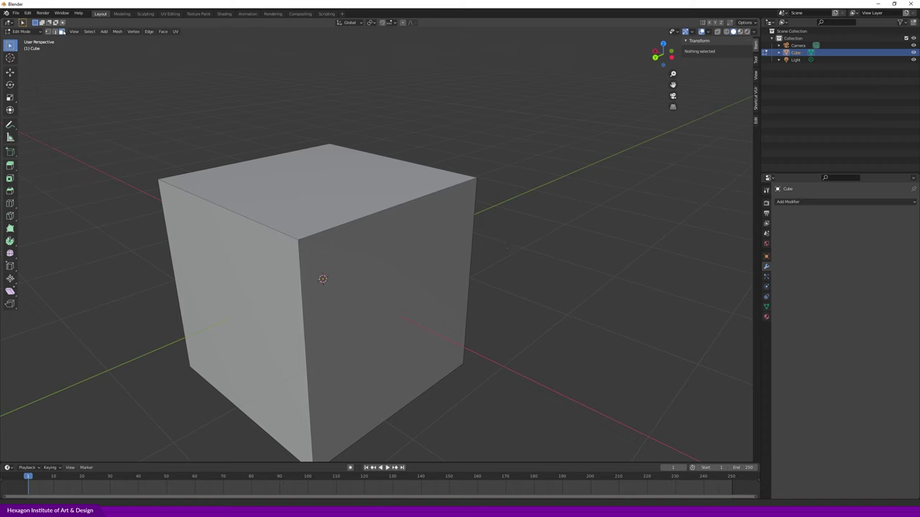
- In face select mode, select the right, top, left, then front faces
click(55, 32)
click(61, 32)
click(395, 306)
mouse_move(395, 305)
middle_down()
mouse_move(245, 215)
mouse_move(204, 270)
mouse_move(314, 206)
mouse_move(309, 223)
mouse_move(238, 268)
mouse_move(274, 293)
mouse_move(236, 247)
mouse_move(232, 274)
middle_up()
click(242, 215)
click(205, 270)
click(270, 292)
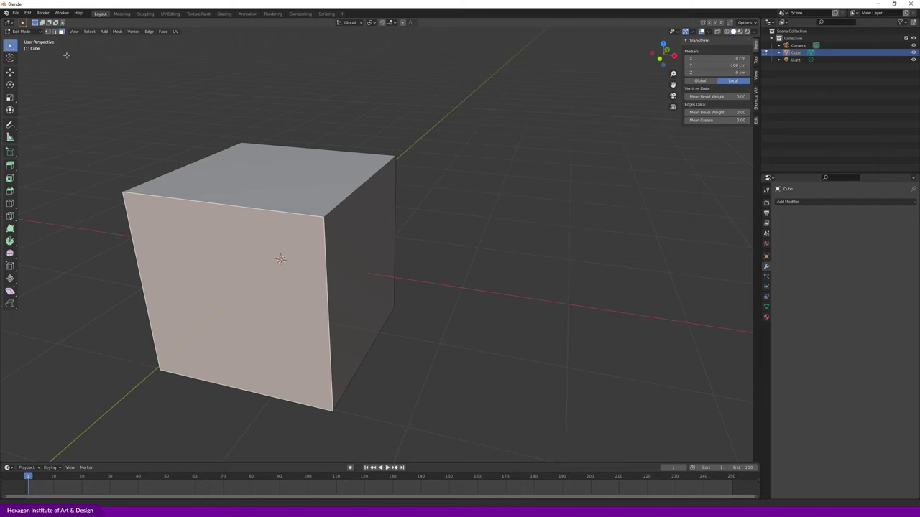
- In edge select mode, select single edges, ending on the top front edge
click(55, 32)
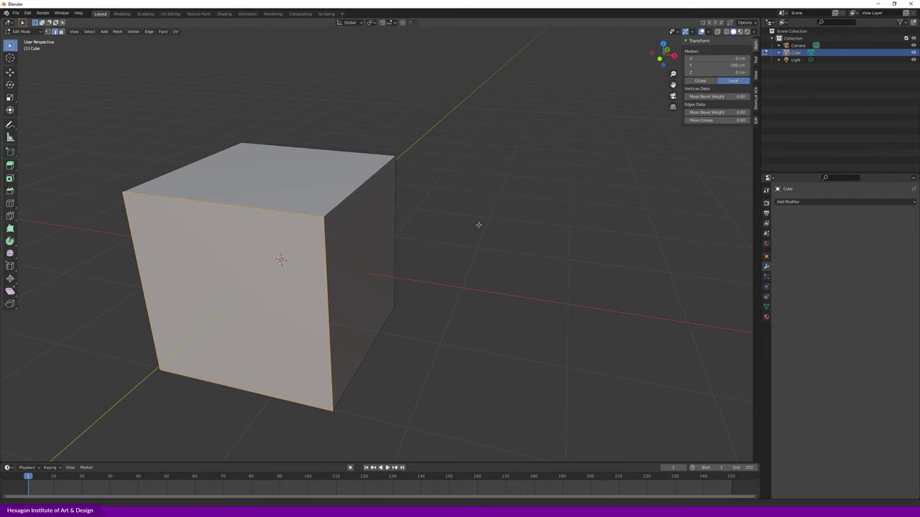
middle_drag(477, 225, 468, 222)
click(386, 149)
mouse_move(391, 179)
middle_down()
mouse_move(462, 189)
mouse_move(251, 155)
mouse_move(302, 158)
middle_up()
click(251, 153)
- In vertex select mode, select only the top front corner vertex at 100, 100, 100 cm
key(1)
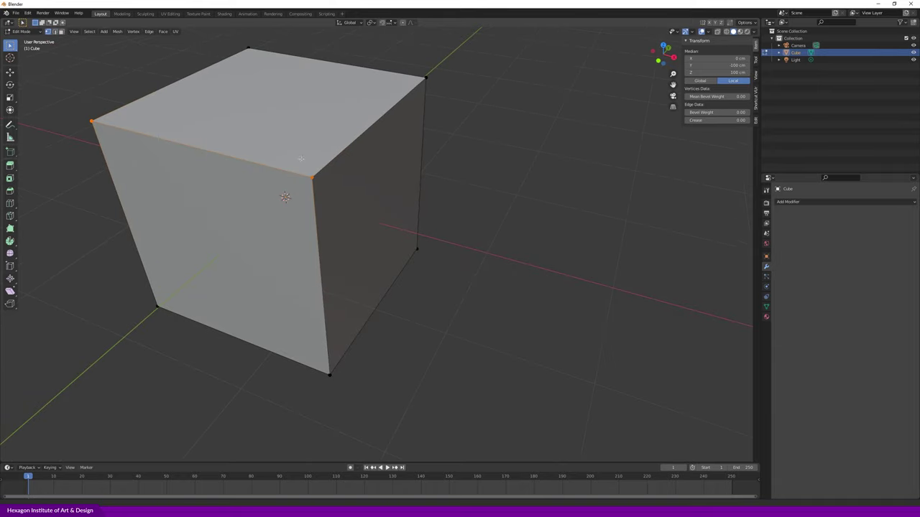
scroll(364, 179, up, 3)
mouse_move(308, 180)
middle_down()
mouse_move(312, 242)
mouse_move(284, 232)
middle_up()
click(267, 232)
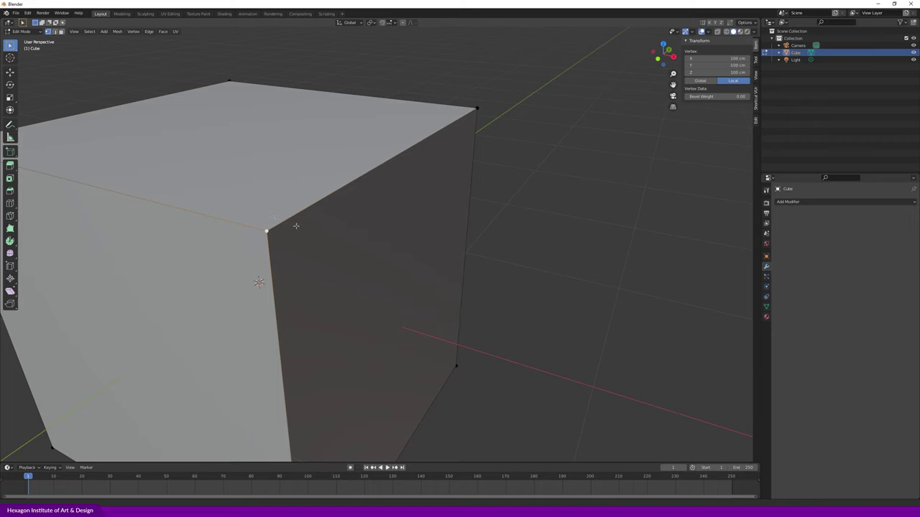
click(28, 13)
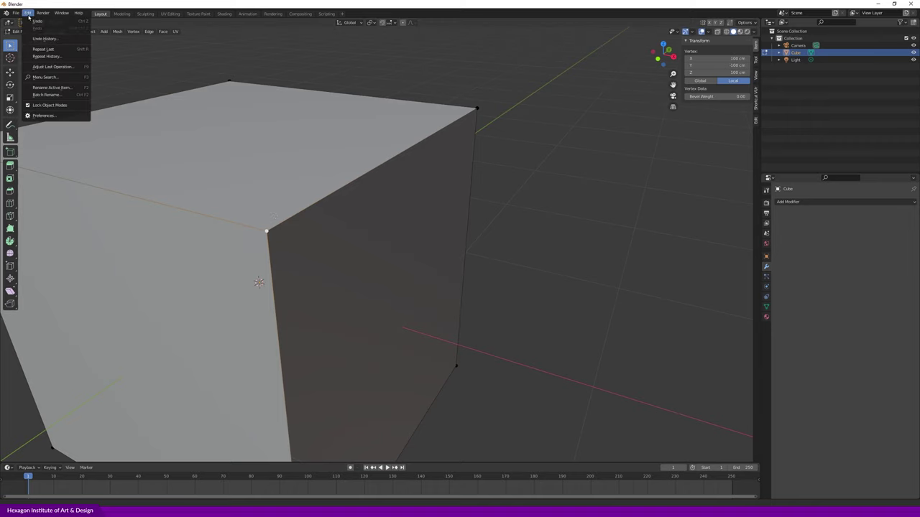
- Browse the 3D Viewport colours on the Themes page of Preferences
click(45, 116)
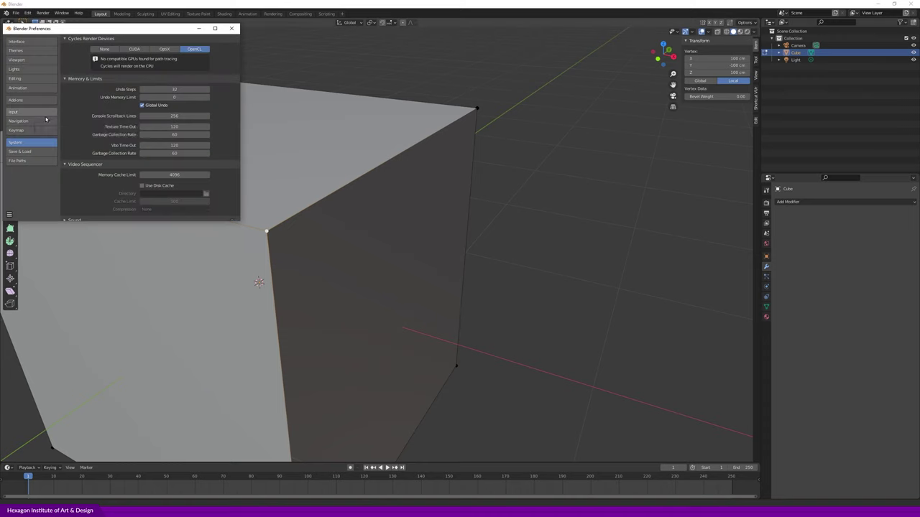
click(22, 61)
click(17, 51)
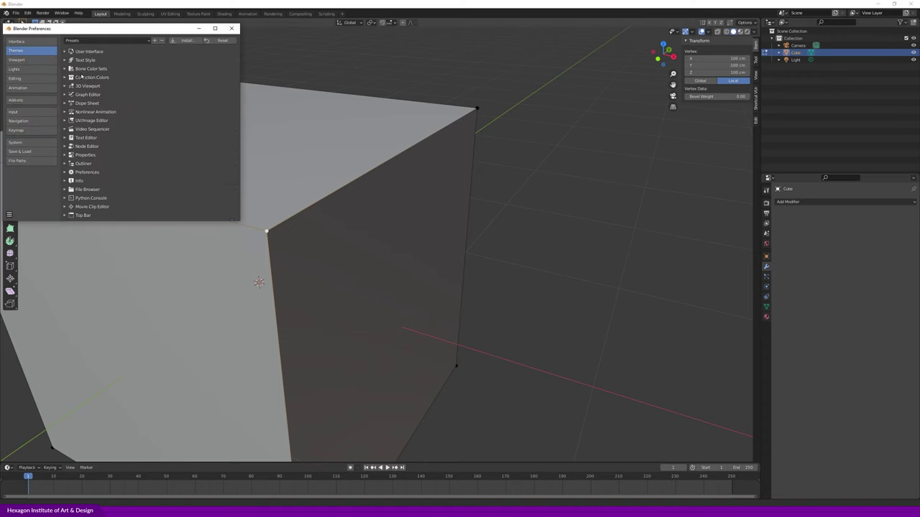
click(66, 86)
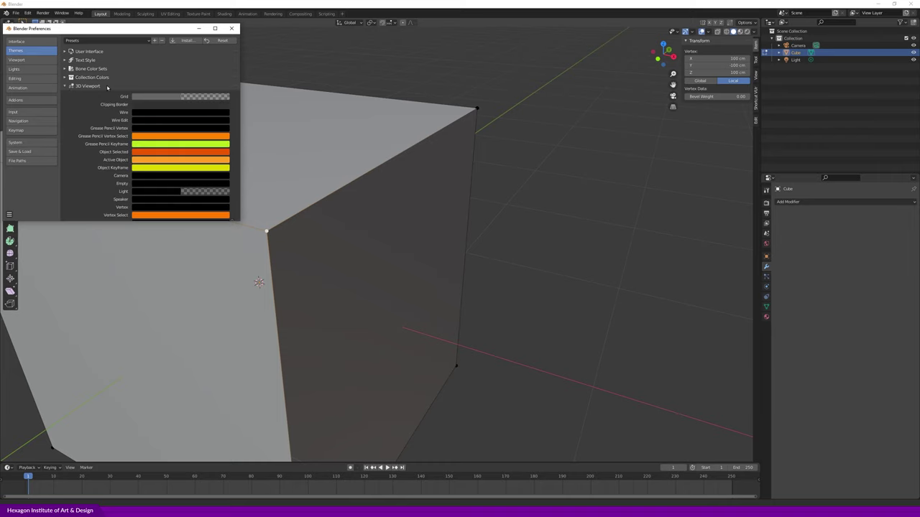
scroll(162, 94, down, 1)
scroll(163, 94, down, 5)
scroll(162, 94, down, 5)
scroll(163, 94, down, 5)
scroll(159, 98, down, 5)
scroll(158, 100, up, 2)
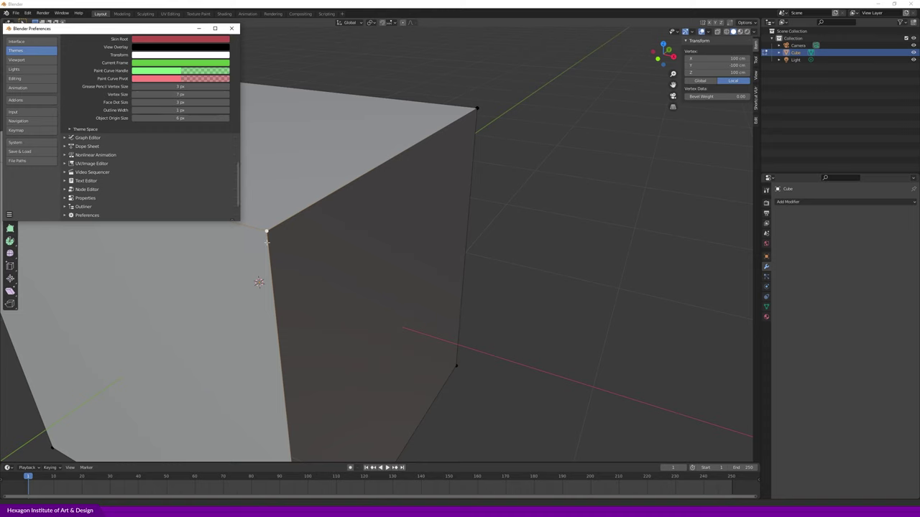
scroll(81, 88, up, 4)
scroll(81, 88, up, 4)
scroll(81, 88, up, 3)
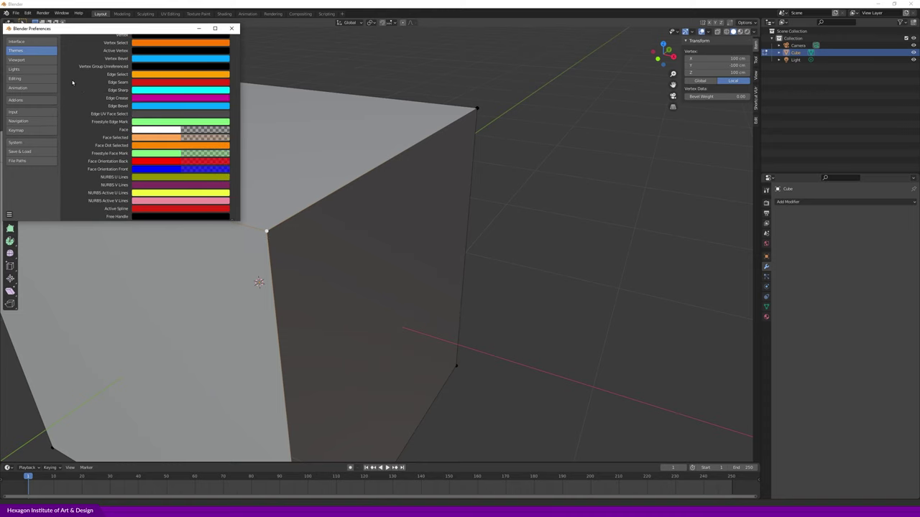
- Centre the Preferences window and switch to its Keymap settings
drag(144, 40, 407, 67)
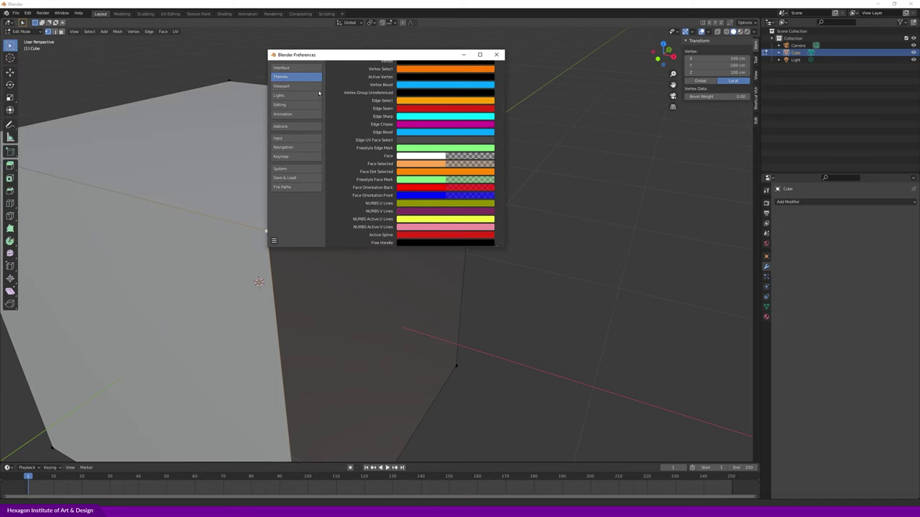
click(300, 162)
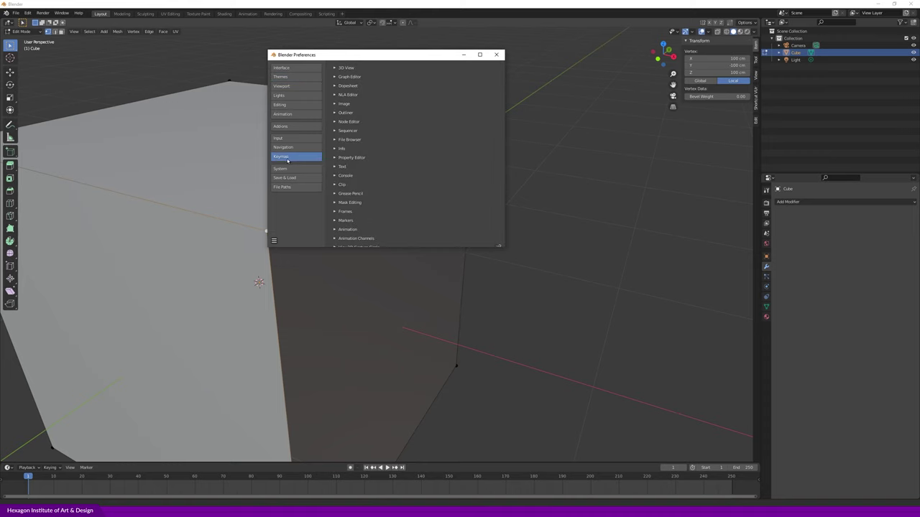
scroll(408, 130, up, 5)
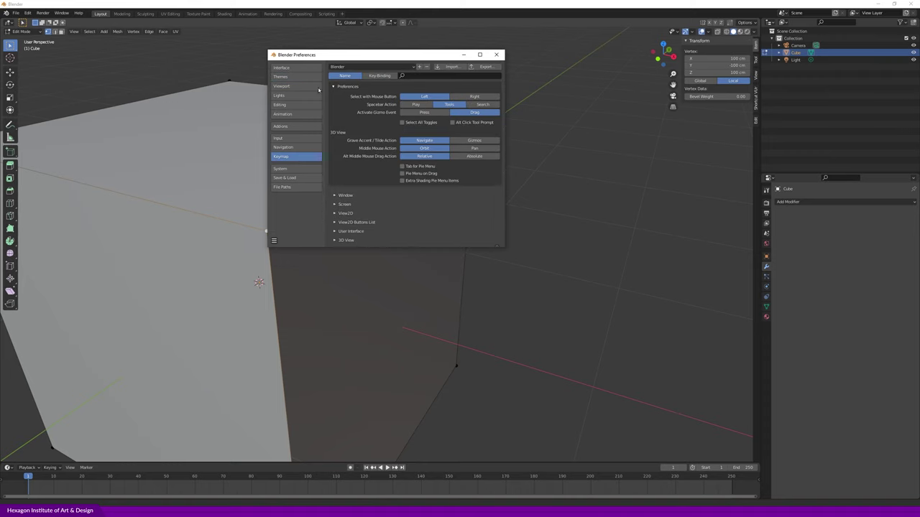
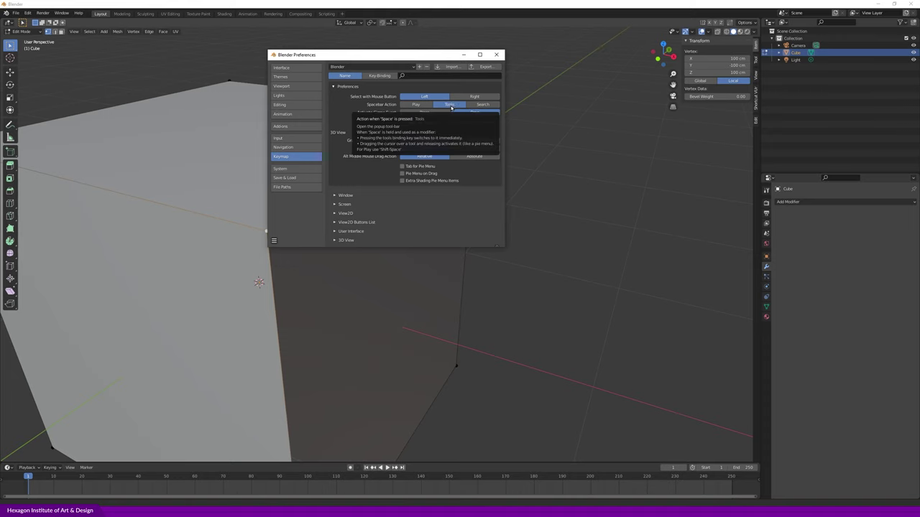
- Set Cycles render devices to CUDA with the GeForce GTX 1050 Ti in System preferences
click(478, 105)
click(456, 106)
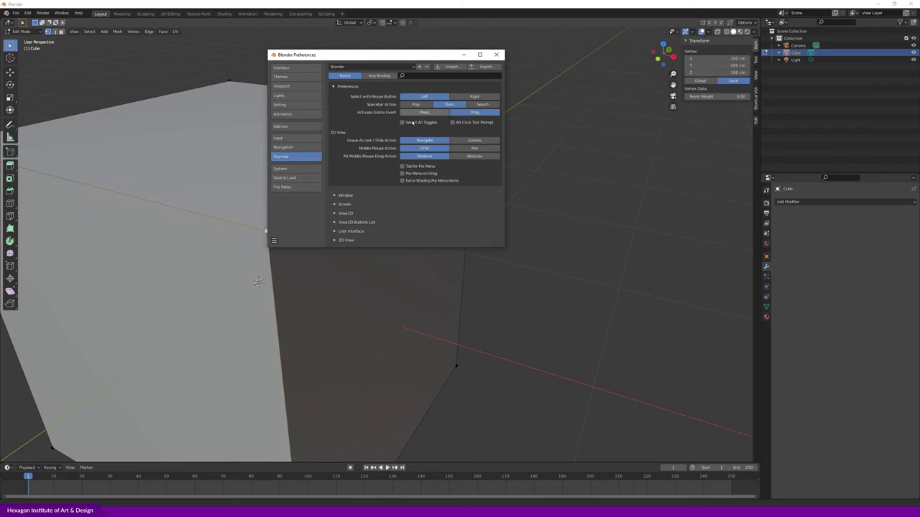
click(301, 169)
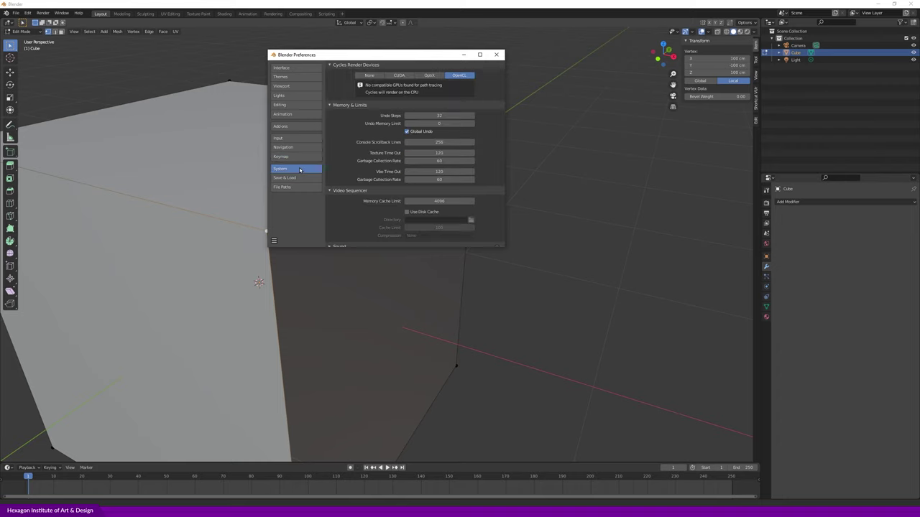
click(399, 75)
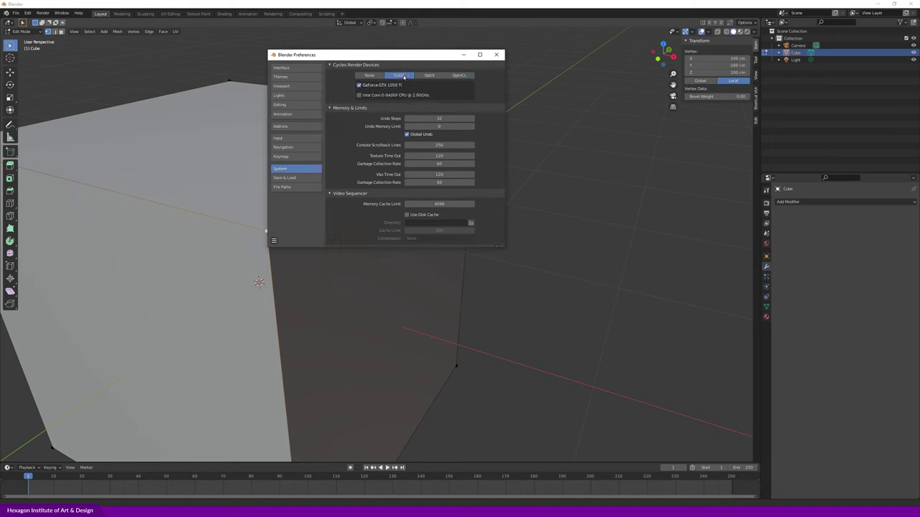
click(458, 75)
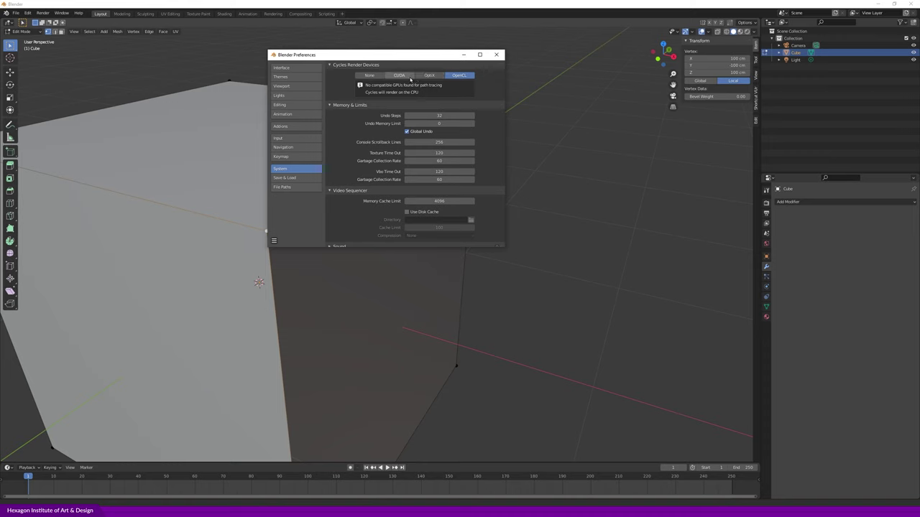
click(400, 75)
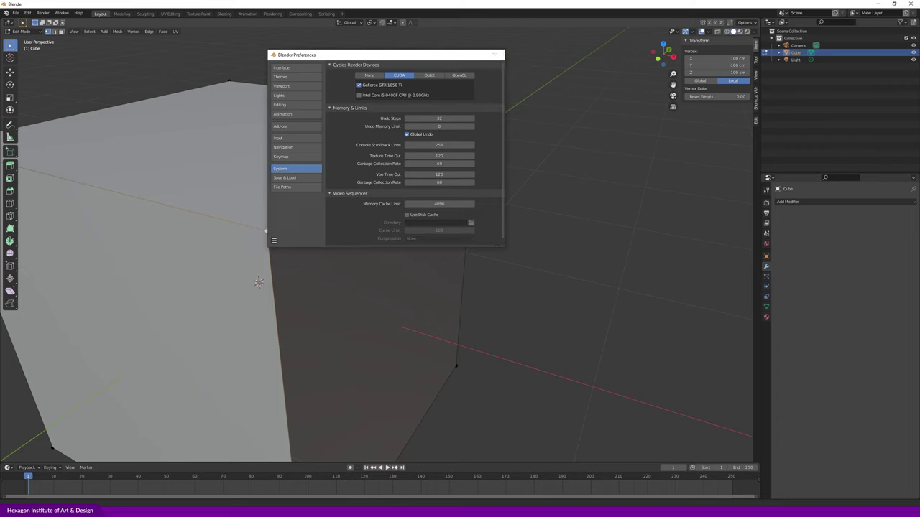
- Close Preferences and orbit the view around the cube
click(496, 55)
scroll(442, 214, down, 2)
scroll(524, 220, down, 3)
middle_drag(524, 221, 433, 220)
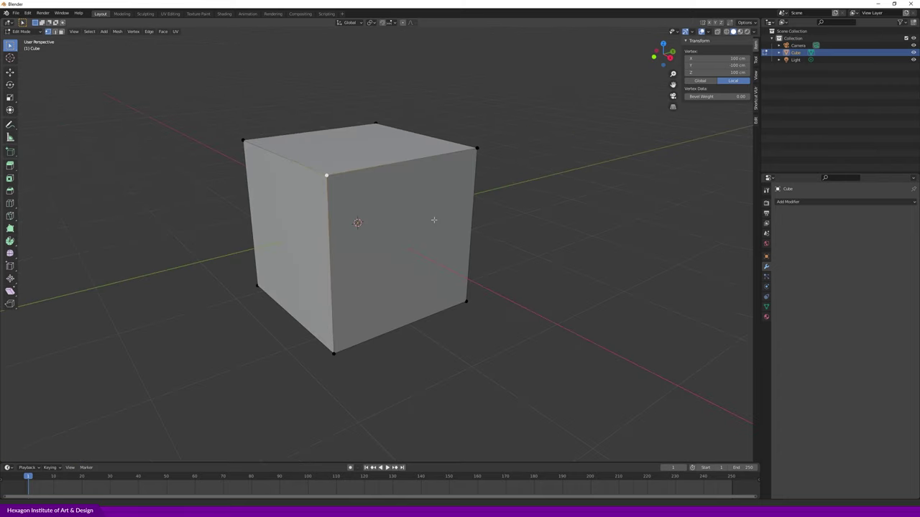
- Select the cube's front top corner vertex and try then cancel an X-axis move
middle_drag(368, 218, 342, 216)
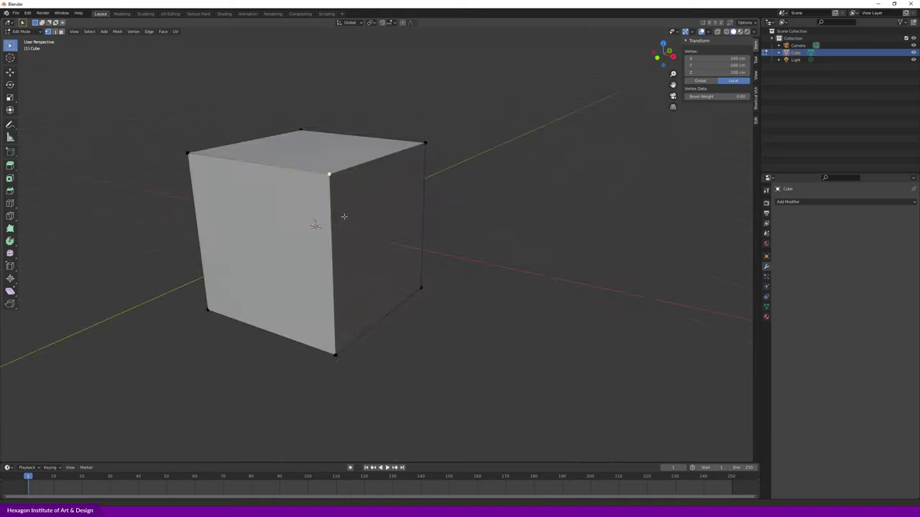
click(425, 143)
scroll(435, 180, up, 3)
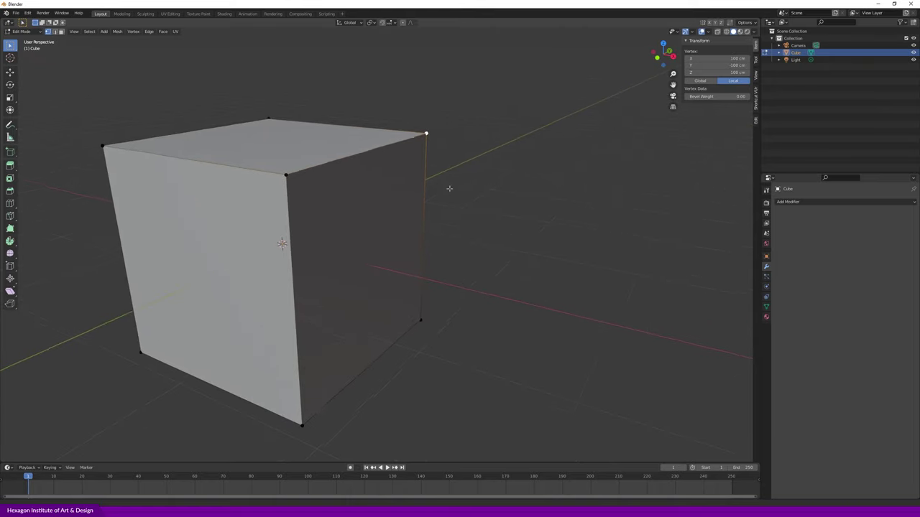
click(301, 191)
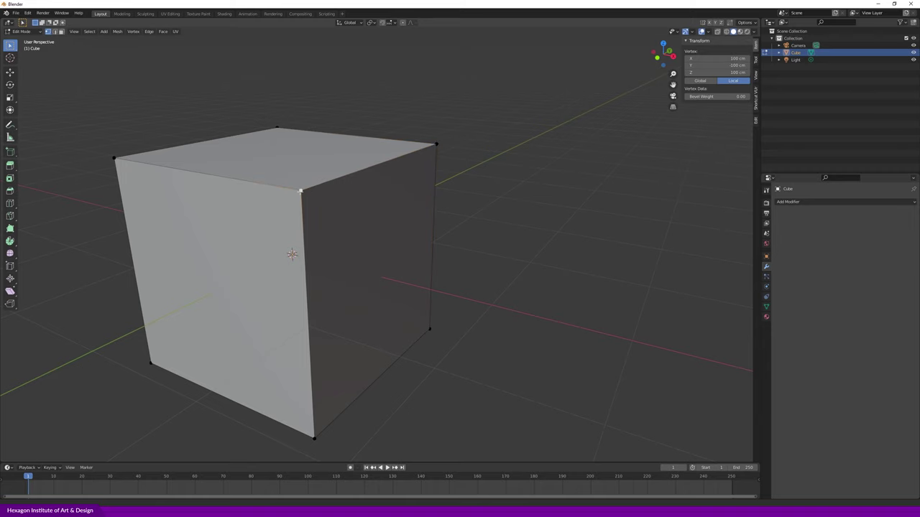
middle_drag(351, 205, 360, 204)
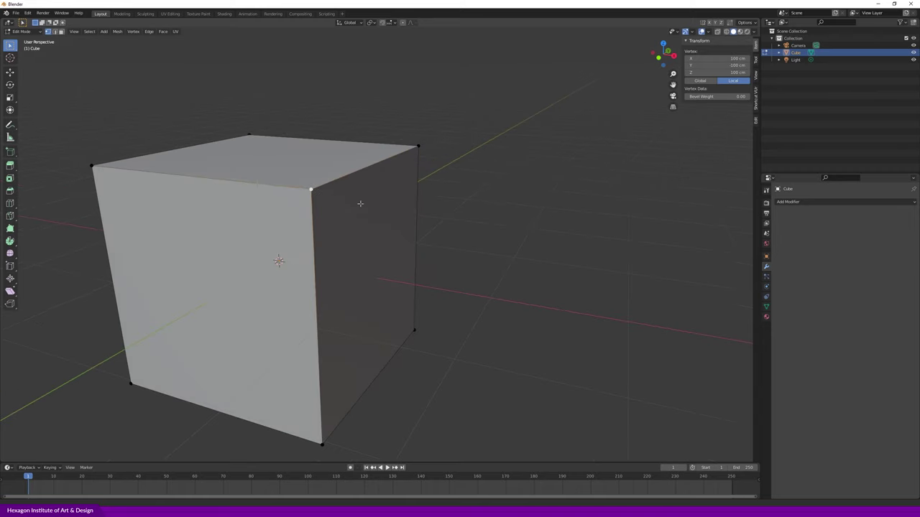
key(g)
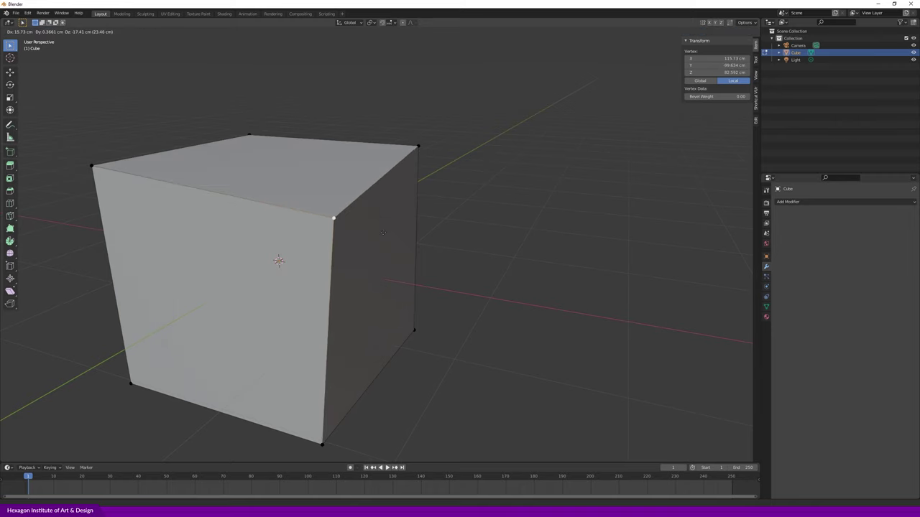
key(x)
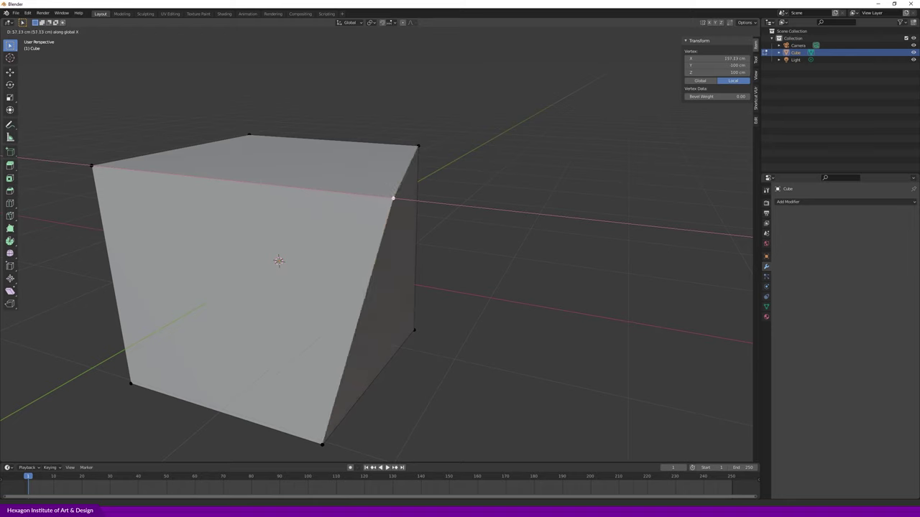
right_click(365, 228)
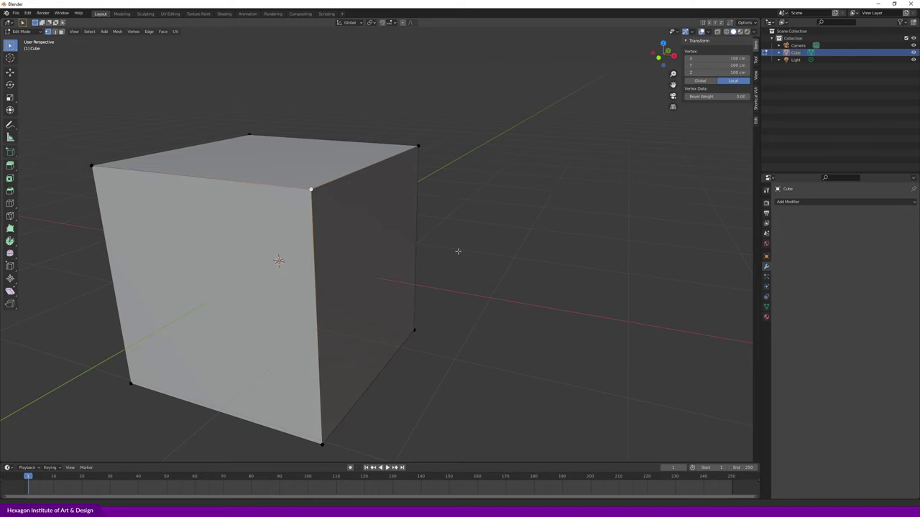
shift+middle_drag(458, 251, 467, 263)
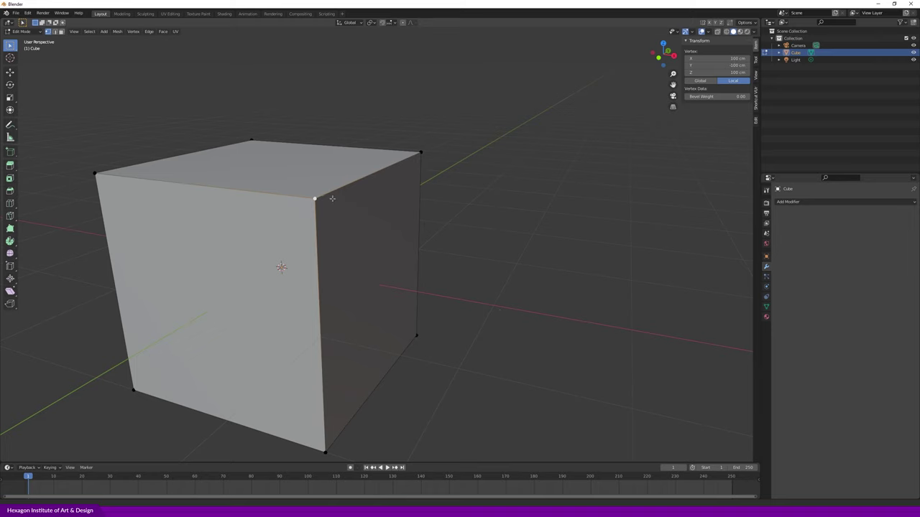
- Move the front top vertex along X, then Y, then down along Z
key(g)
key(x)
click(391, 227)
key(g)
key(y)
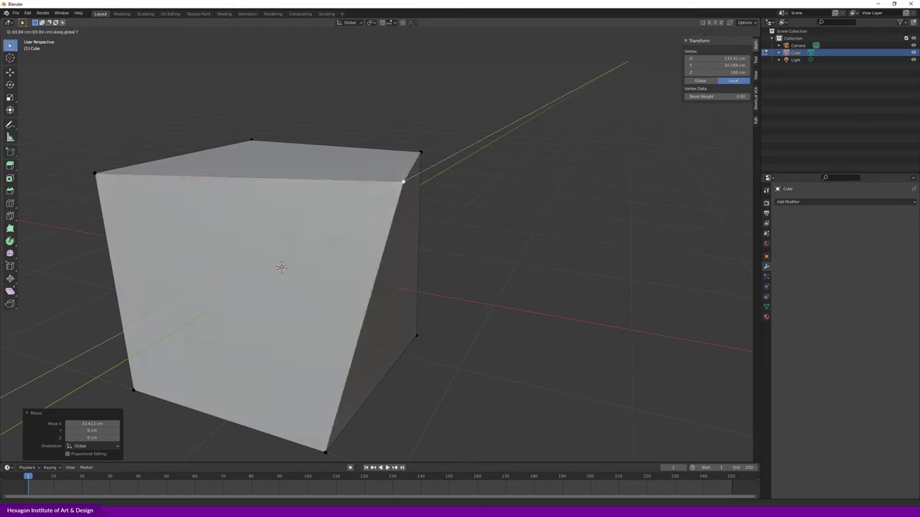
click(473, 155)
middle_drag(473, 155, 471, 188)
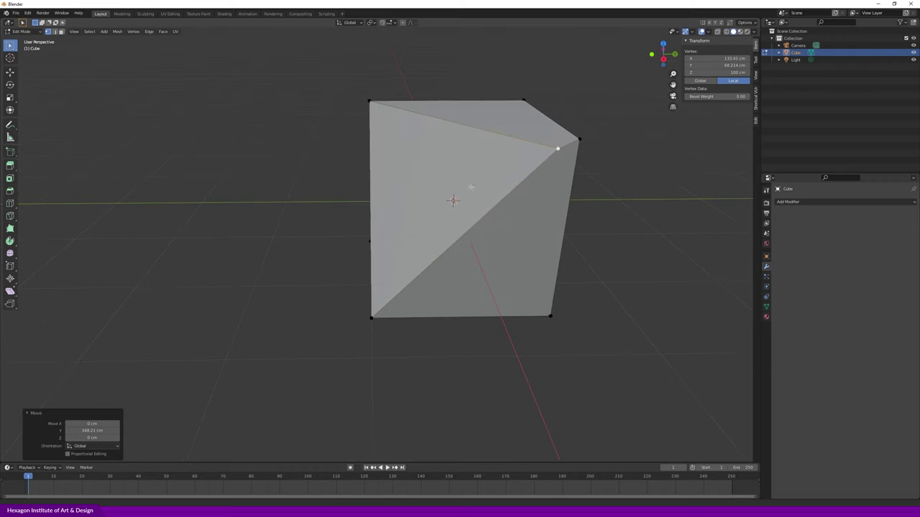
key(g)
key(z)
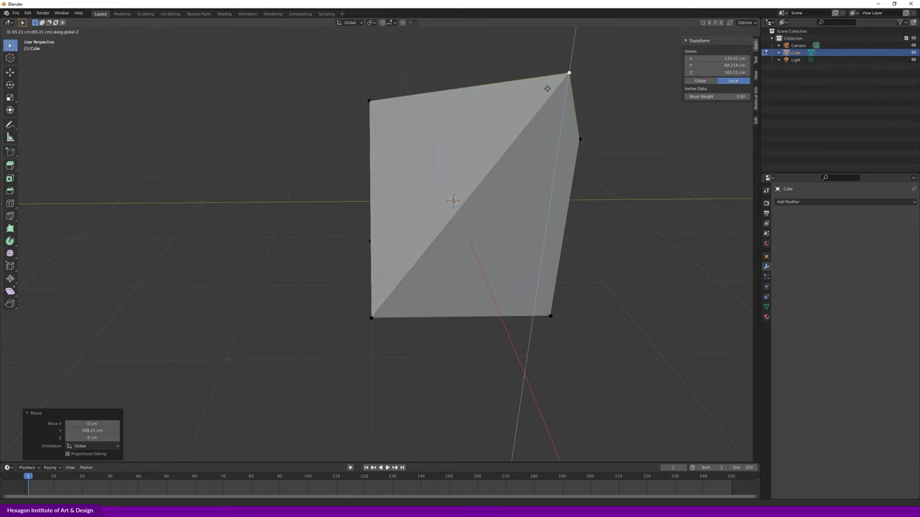
click(539, 243)
mouse_move(527, 257)
middle_down()
mouse_move(400, 260)
mouse_move(562, 241)
middle_up()
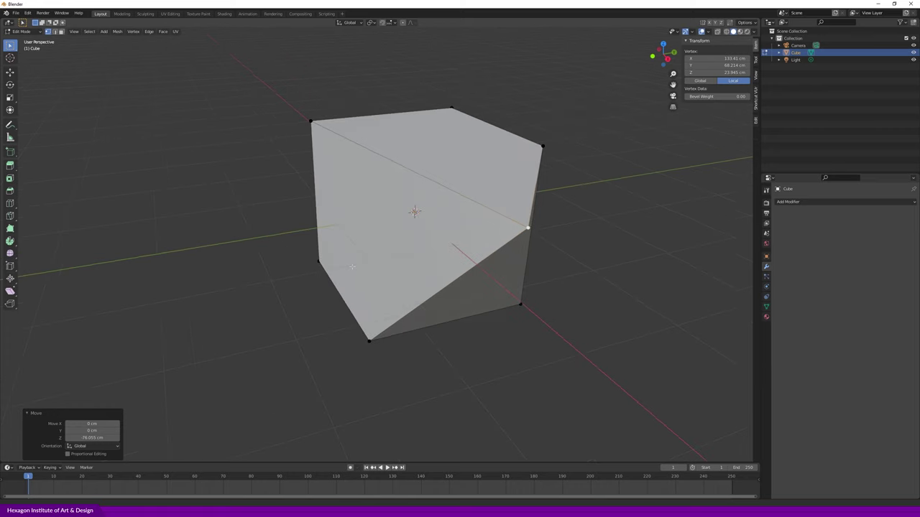
- Undo the vertex moves to restore the cube and switch to edge select mode
key(ctrl+z)
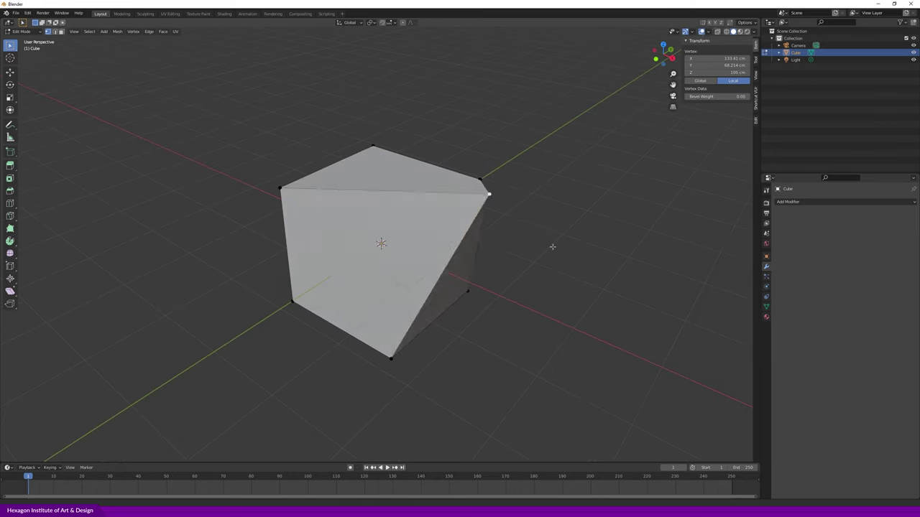
key(ctrl+z)
key(ctrl+z)
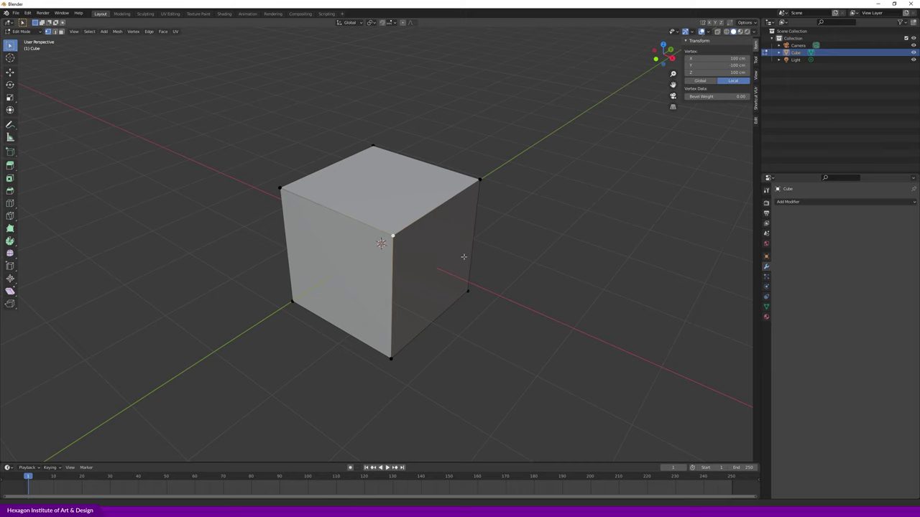
scroll(479, 256, up, 2)
key(2)
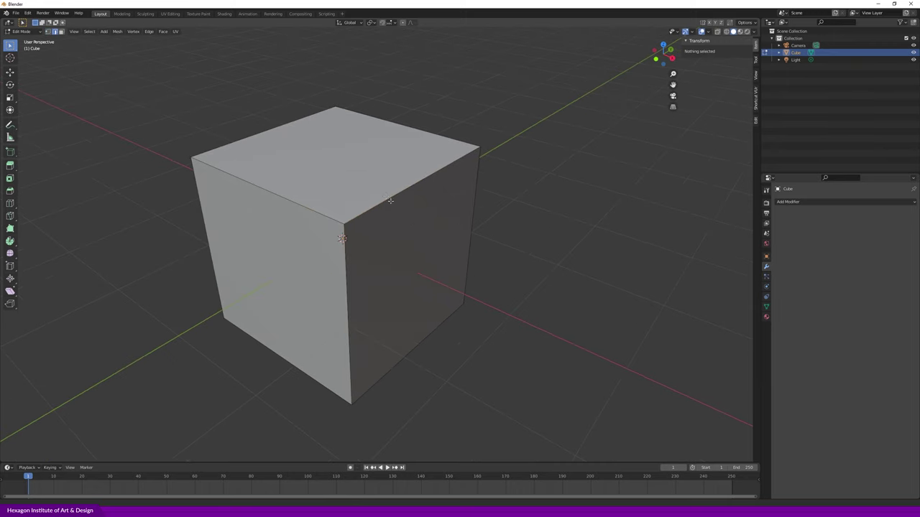
- Move the cube's top edge 86.723 cm along X
click(396, 195)
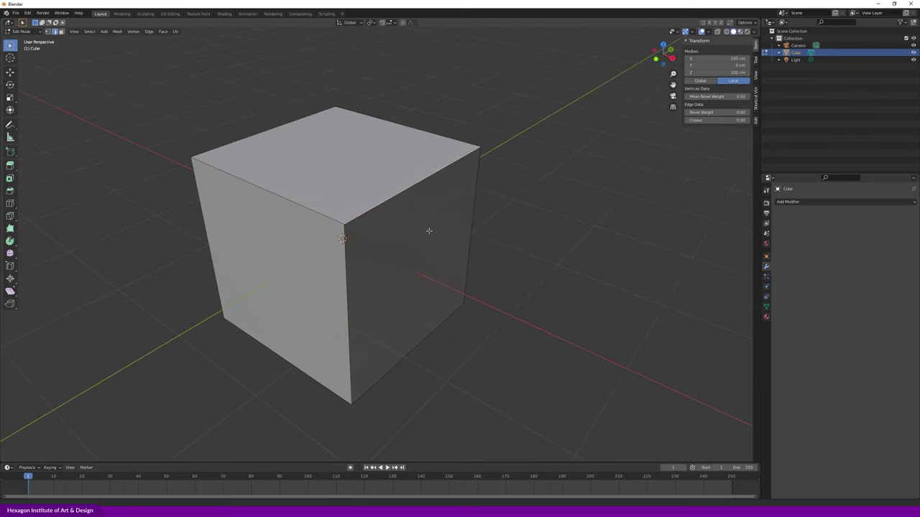
middle_drag(429, 231, 395, 253)
scroll(479, 133, up, 5)
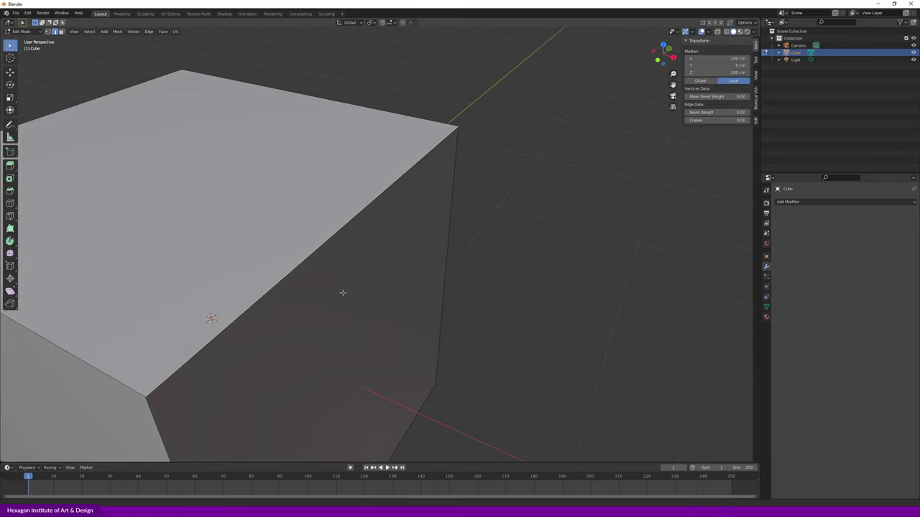
scroll(388, 272, down, 4)
middle_drag(390, 269, 400, 260)
key(g)
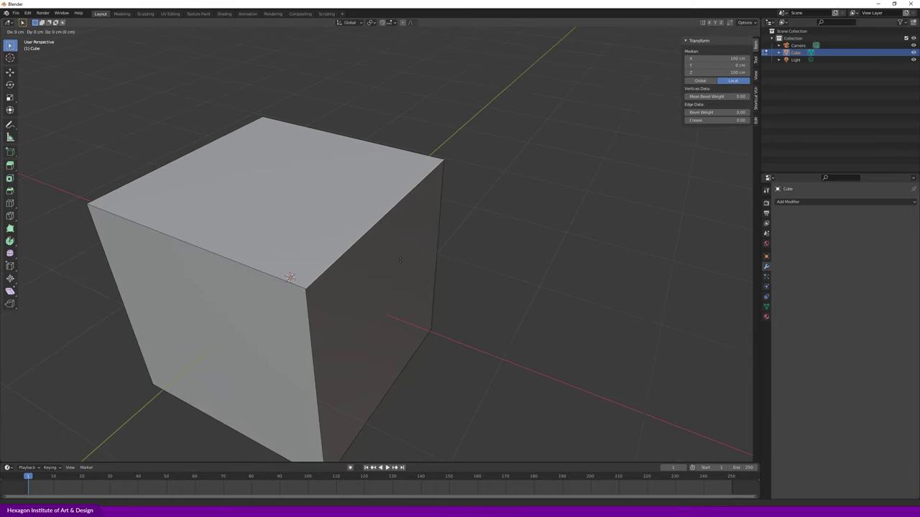
key(x)
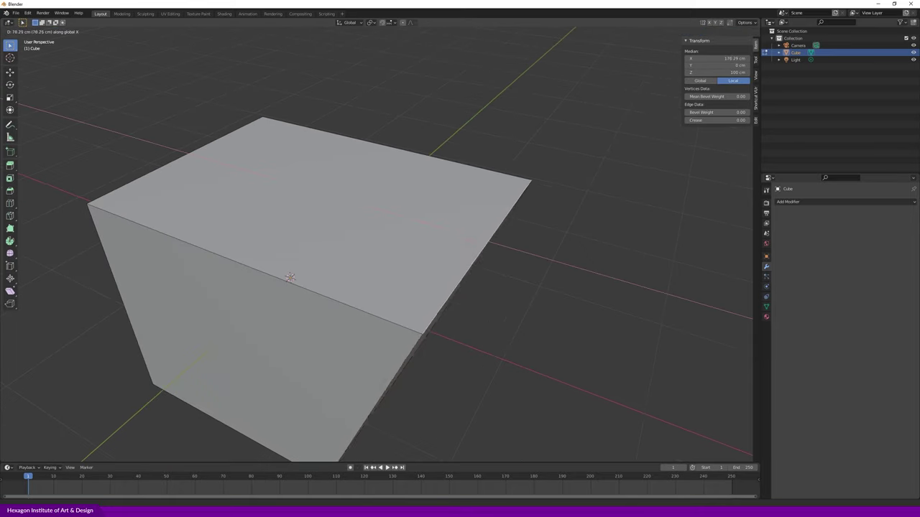
click(504, 329)
- Orbit around the cube to inspect the newly slanted side
scroll(505, 330, down, 2)
mouse_move(497, 312)
middle_down()
mouse_move(534, 271)
mouse_move(506, 263)
mouse_move(520, 290)
mouse_move(550, 281)
mouse_move(497, 308)
middle_up()
scroll(534, 271, down, 3)
mouse_move(563, 284)
middle_down()
mouse_move(539, 288)
mouse_move(642, 271)
mouse_move(432, 294)
mouse_move(575, 287)
mouse_move(477, 286)
mouse_move(555, 266)
mouse_move(427, 290)
mouse_move(491, 275)
mouse_move(465, 238)
mouse_move(522, 250)
mouse_move(406, 287)
mouse_move(323, 285)
mouse_move(345, 291)
mouse_move(265, 307)
mouse_move(364, 302)
middle_up()
middle_drag(266, 303, 232, 311)
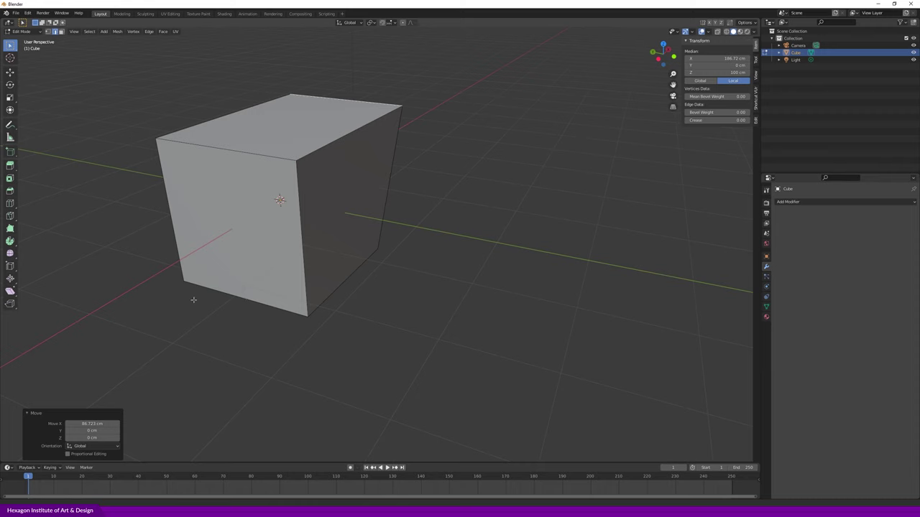
mouse_move(194, 300)
middle_down()
mouse_move(304, 304)
mouse_move(379, 293)
mouse_move(350, 280)
mouse_move(317, 287)
middle_up()
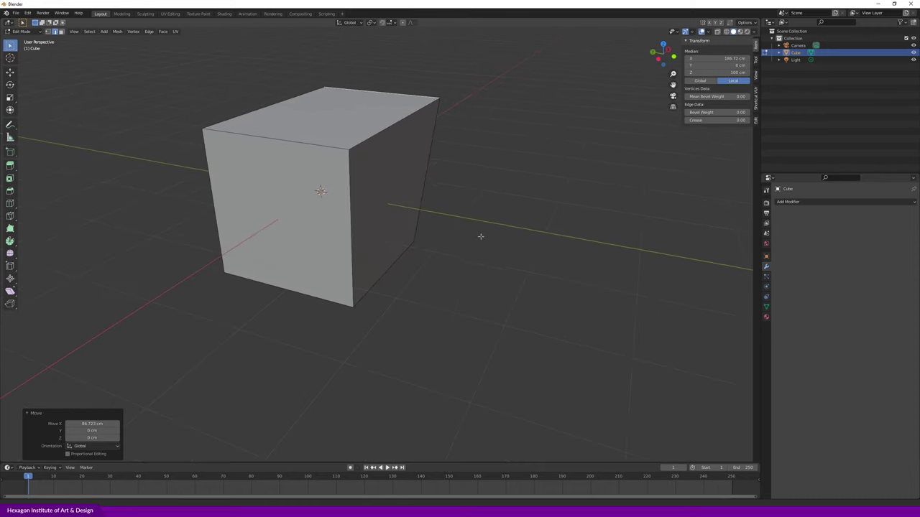
- Open and dismiss the edge context menu, then clear the selection with Alt+A
right_click(507, 234)
key(Escape)
right_click(460, 210)
key(Escape)
right_click(512, 228)
key(Escape)
mouse_move(513, 228)
middle_down()
mouse_move(525, 232)
mouse_move(540, 217)
mouse_move(517, 228)
mouse_move(538, 230)
mouse_move(612, 206)
mouse_move(523, 263)
mouse_move(507, 263)
mouse_move(536, 249)
mouse_move(572, 265)
mouse_move(582, 199)
middle_up()
middle_drag(564, 255, 569, 253)
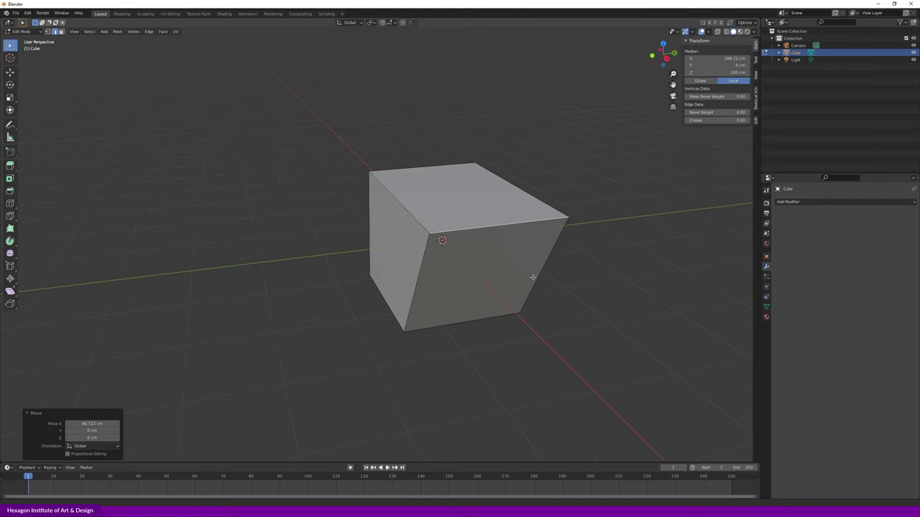
key(alt+a)
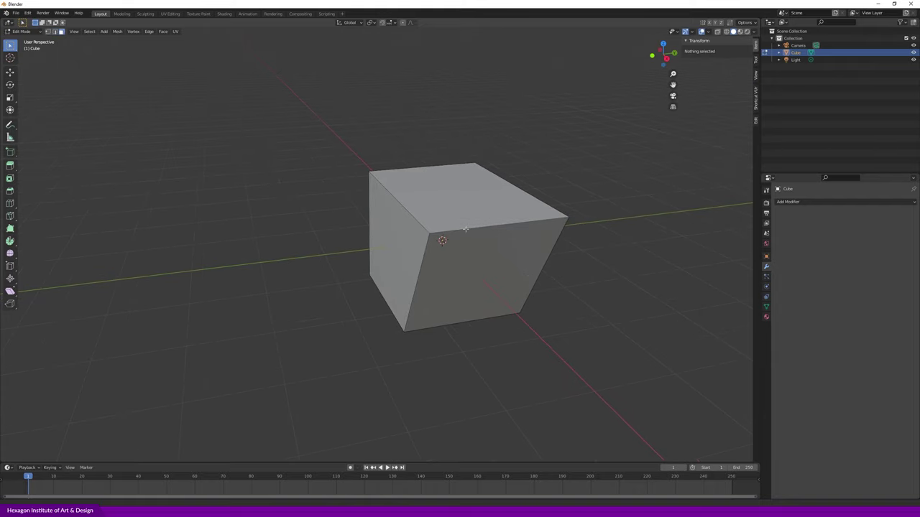
- Stretch the cube's left face outward along the Y axis
click(390, 226)
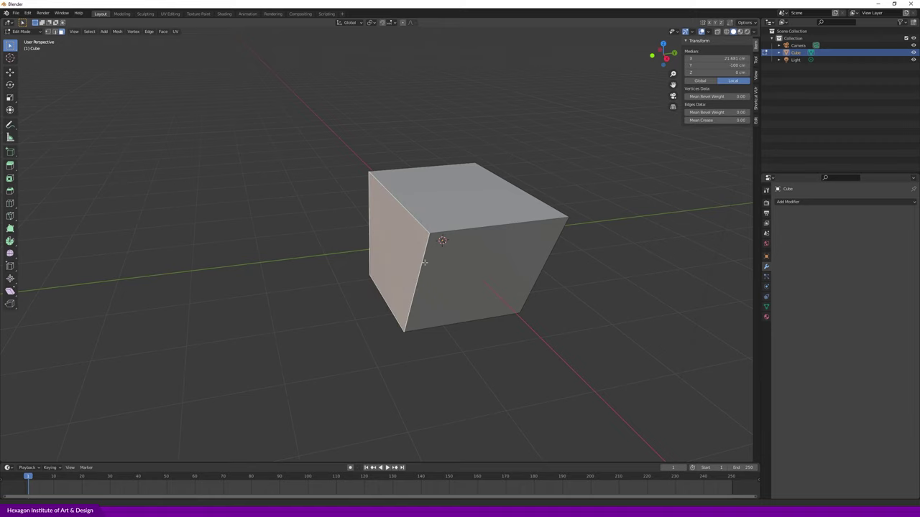
key(g)
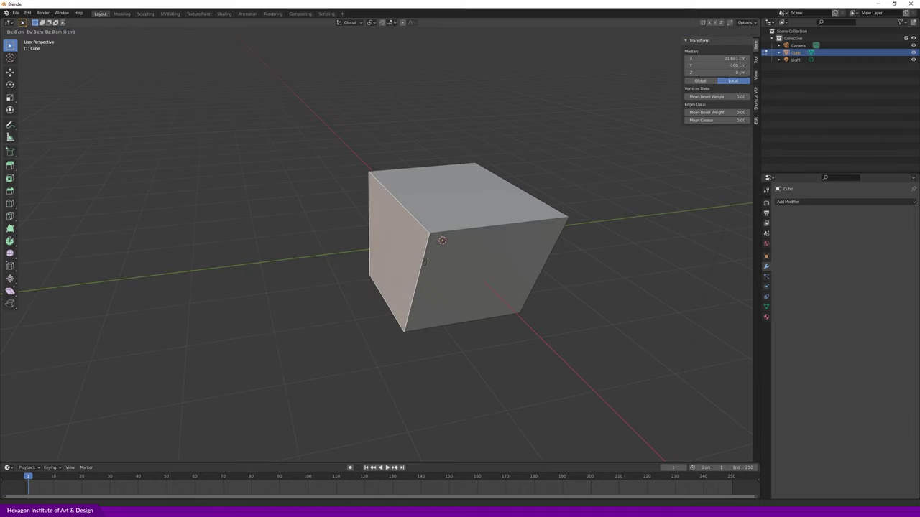
key(y)
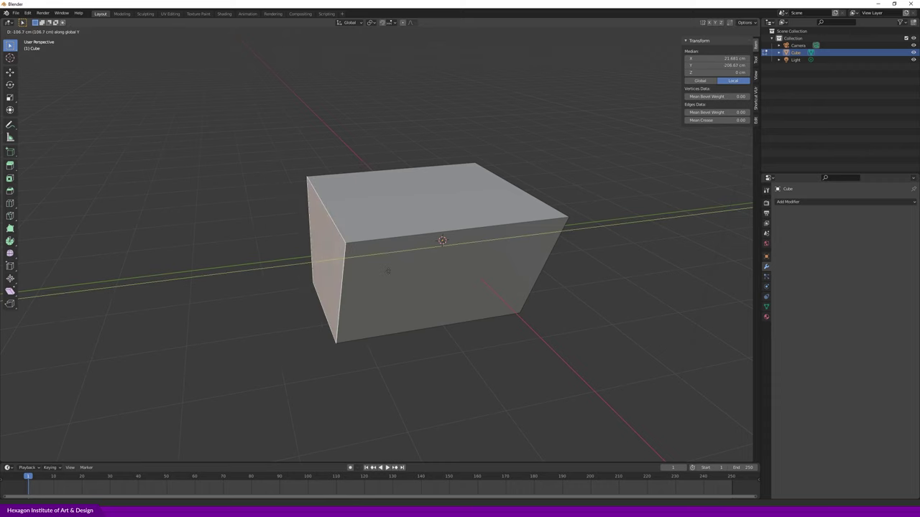
click(277, 295)
mouse_move(273, 300)
middle_down()
mouse_move(322, 290)
mouse_move(347, 294)
mouse_move(268, 297)
mouse_move(540, 296)
mouse_move(649, 280)
mouse_move(581, 291)
mouse_move(524, 288)
mouse_move(563, 281)
middle_up()
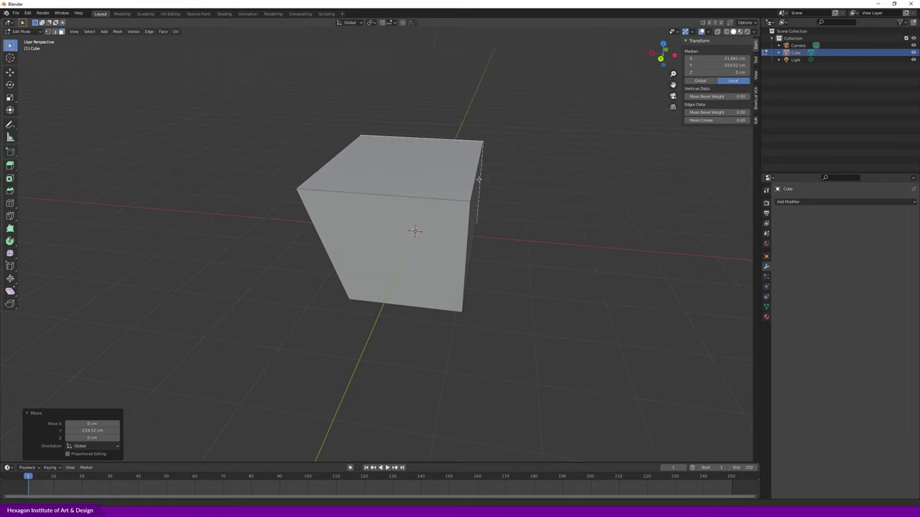
- Shift a single top edge about 109 cm along X in edge mode
click(479, 180)
mouse_move(479, 180)
middle_down()
mouse_move(524, 220)
mouse_move(524, 260)
mouse_move(501, 249)
middle_up()
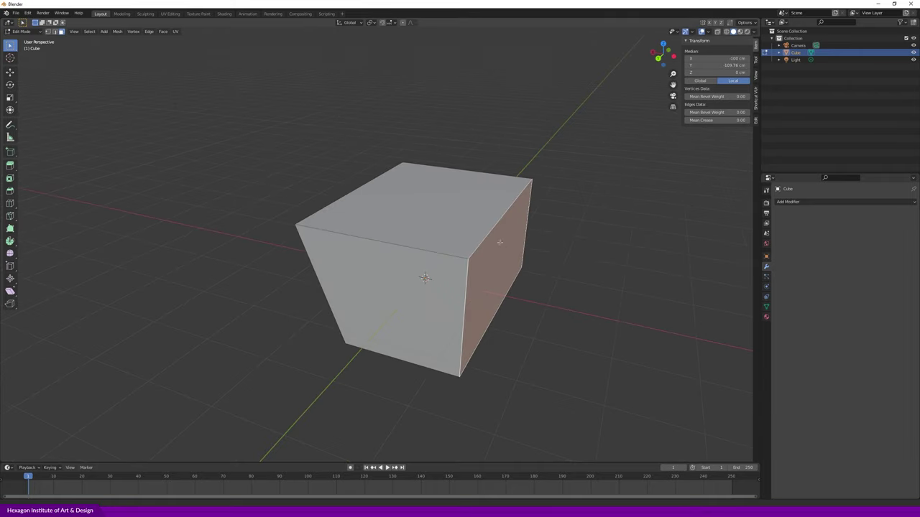
click(496, 222)
key(2)
click(510, 229)
key(g)
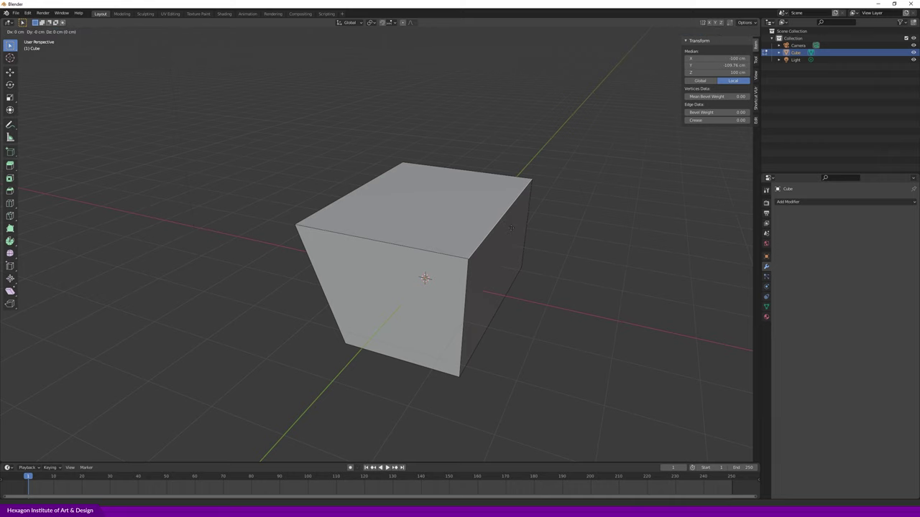
key(x)
click(573, 242)
middle_drag(573, 242, 560, 280)
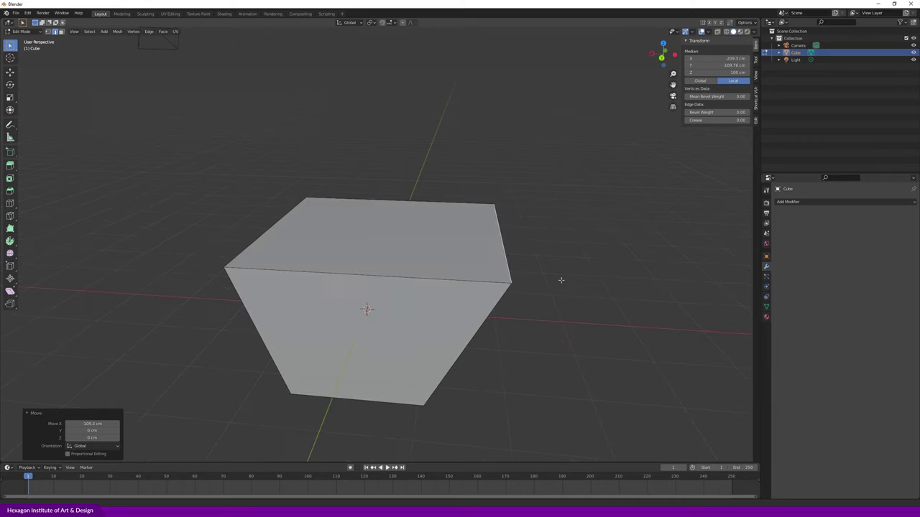
- Shrink the wedge's right end face to about 0.29 scale
mouse_move(504, 334)
middle_down()
mouse_move(491, 353)
mouse_move(532, 343)
mouse_move(369, 375)
mouse_move(505, 340)
middle_up()
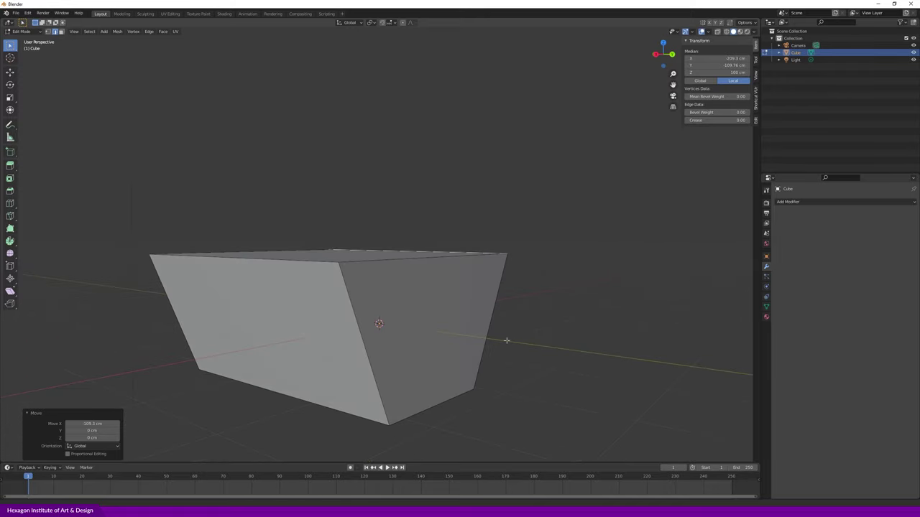
middle_drag(578, 326, 567, 330)
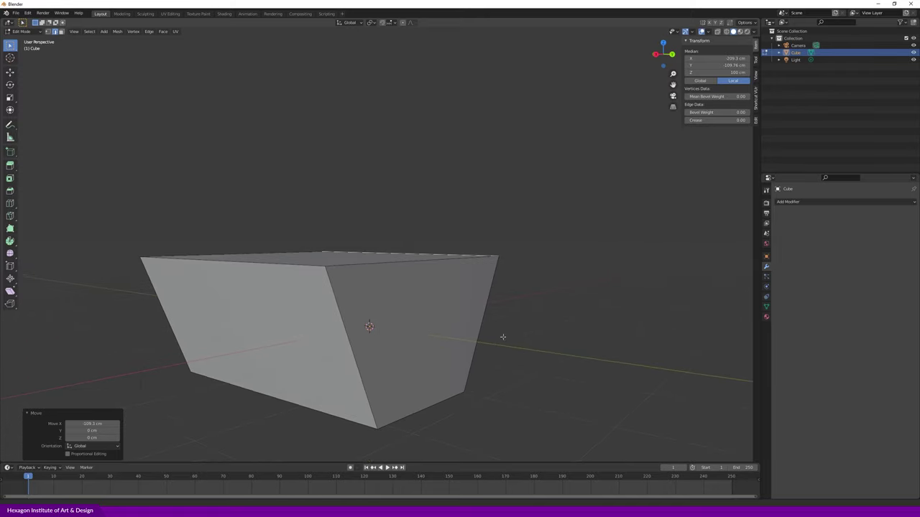
click(459, 337)
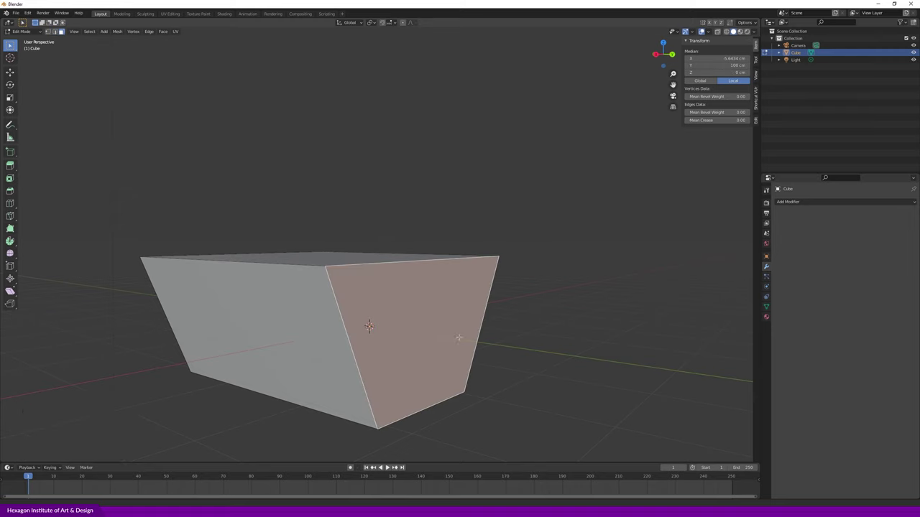
middle_drag(479, 334, 492, 345)
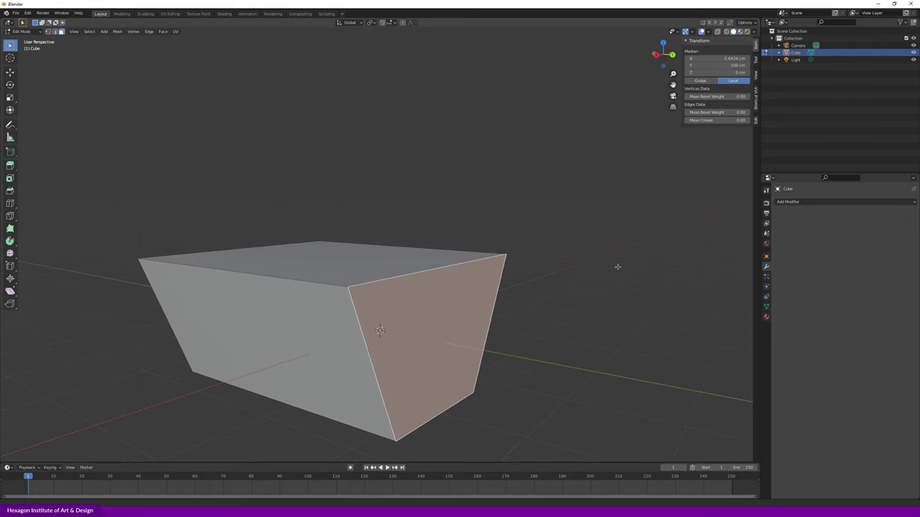
key(s)
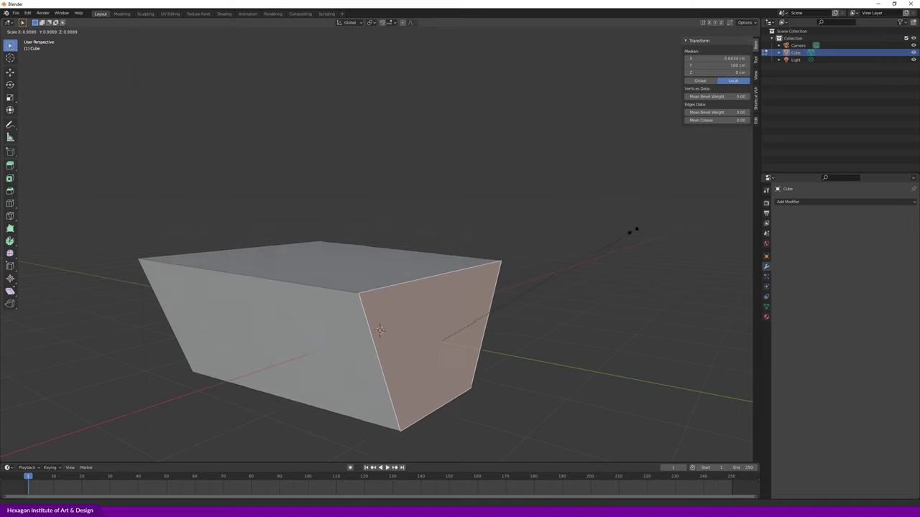
click(523, 299)
- Tilt the small end face about -50° around the X axis
mouse_move(505, 309)
middle_down()
mouse_move(472, 312)
mouse_move(540, 307)
mouse_move(455, 331)
middle_up()
middle_drag(465, 292, 399, 293)
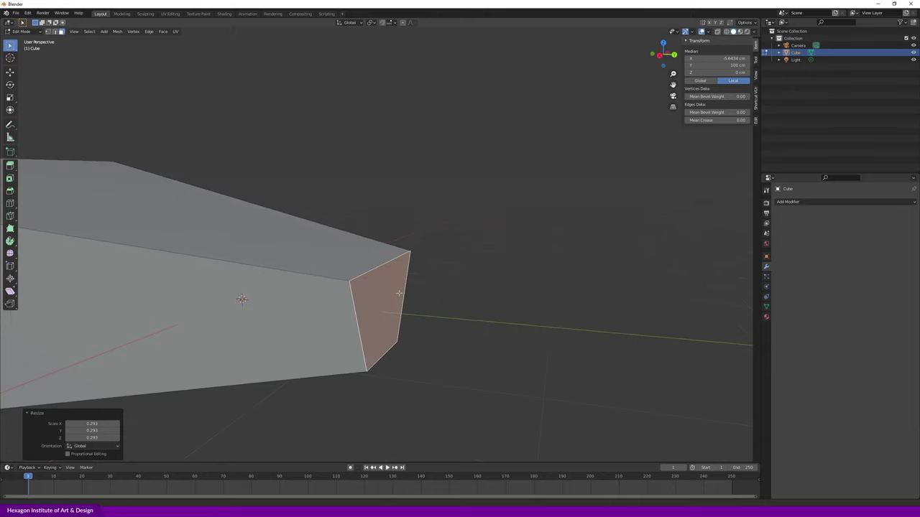
middle_drag(514, 333, 513, 326)
key(r)
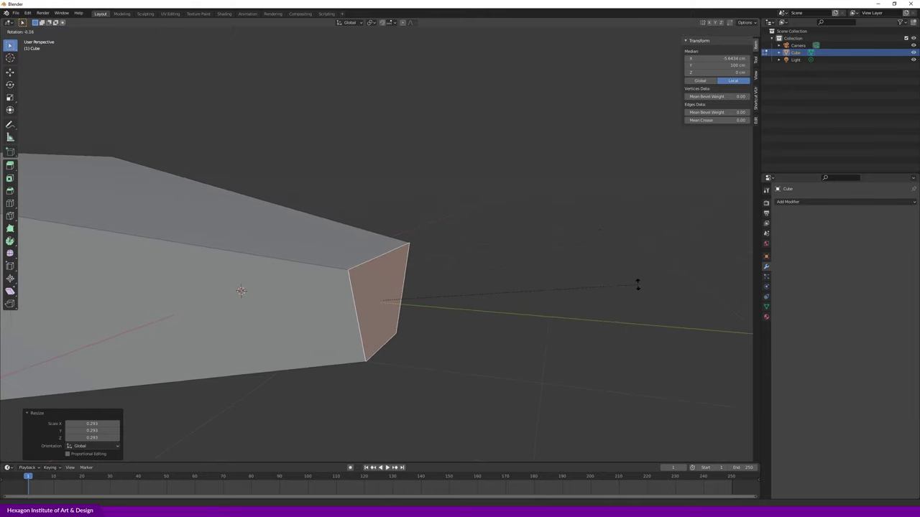
key(Escape)
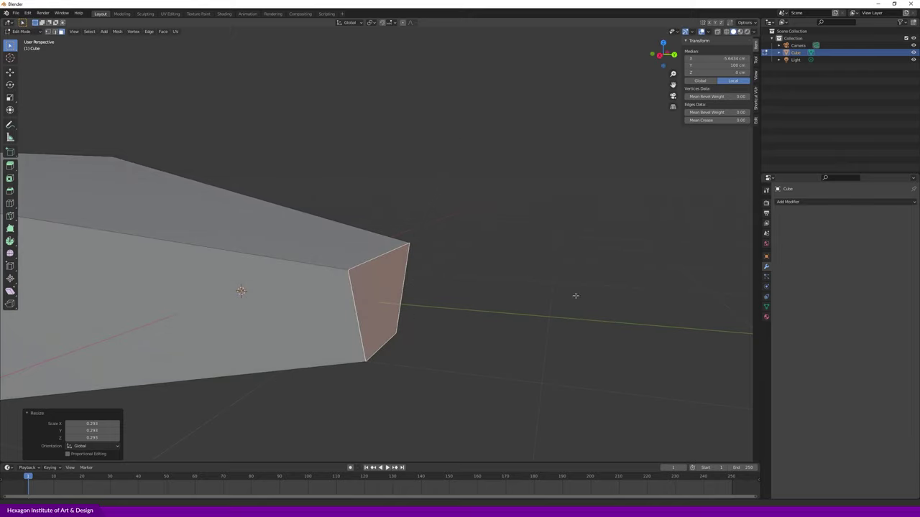
key(r)
key(x)
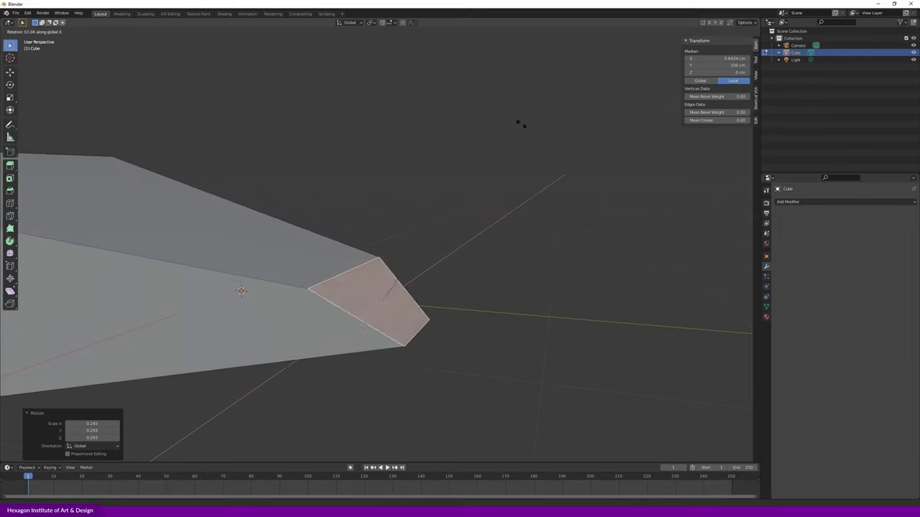
click(499, 424)
scroll(514, 331, down, 5)
mouse_move(517, 314)
middle_down()
mouse_move(525, 323)
mouse_move(562, 303)
mouse_move(518, 319)
mouse_move(649, 304)
mouse_move(623, 300)
mouse_move(601, 323)
mouse_move(459, 319)
middle_up()
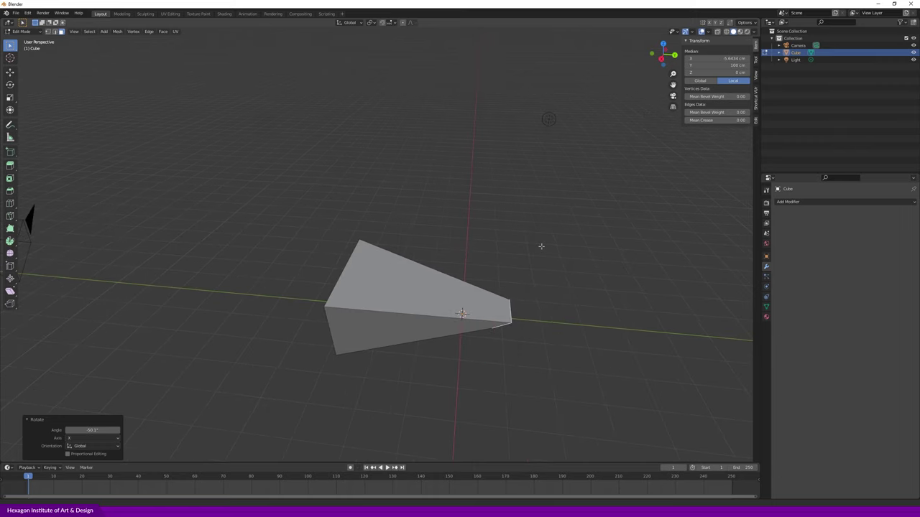
- Box-select the whole wedge, then deselect it and view from above
middle_drag(598, 260, 590, 267)
drag(260, 156, 590, 408)
middle_drag(561, 343, 575, 297)
click(577, 298)
mouse_move(564, 203)
middle_down()
mouse_move(596, 214)
mouse_move(552, 282)
middle_up()
scroll(414, 214, up, 5)
- In vertex mode, select the wedge's top, bottom and left vertices and inspect them
key(1)
scroll(446, 247, down, 3)
click(427, 225)
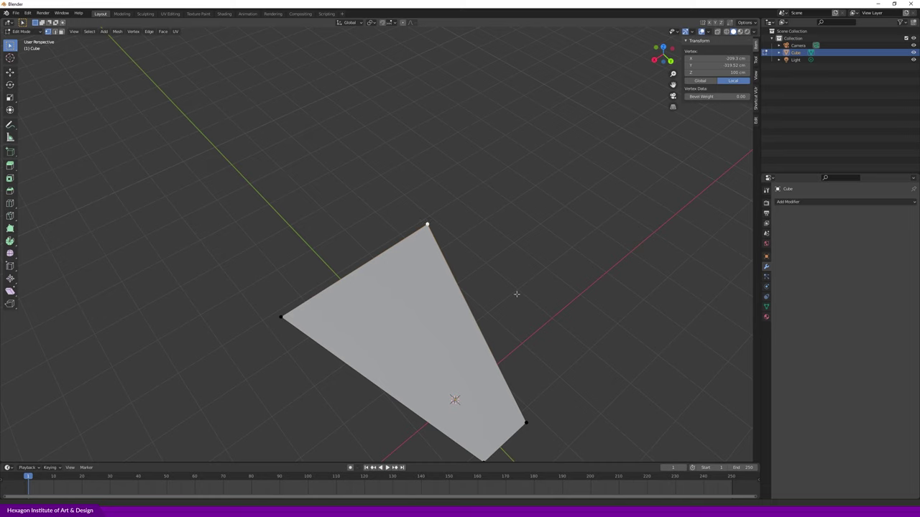
shift+middle_drag(516, 294, 494, 259)
shift+middle_drag(507, 371, 506, 343)
click(464, 355)
click(265, 226)
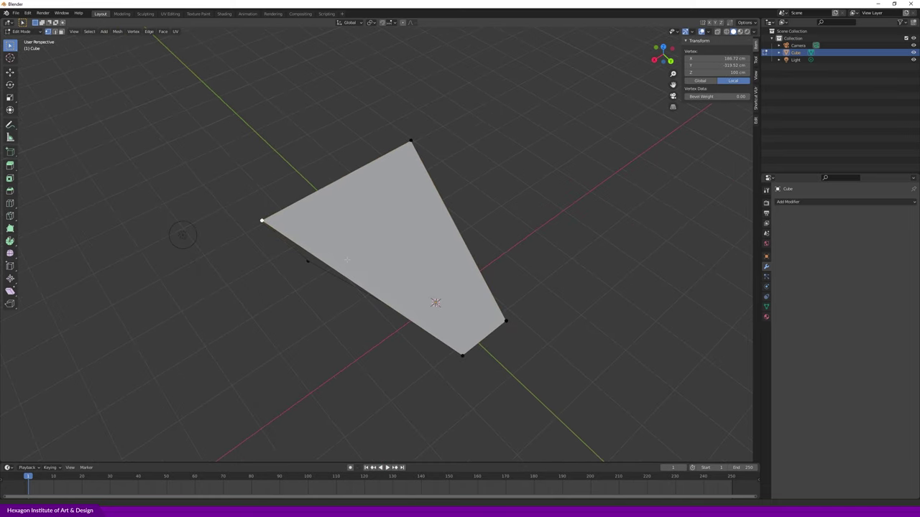
mouse_move(510, 277)
middle_down()
mouse_move(529, 274)
mouse_move(538, 335)
mouse_move(496, 369)
middle_up()
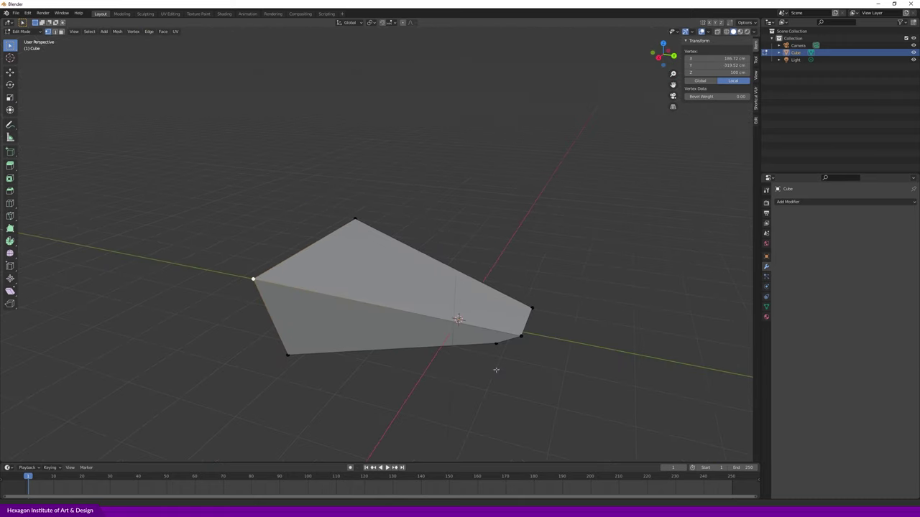
mouse_move(597, 306)
middle_down()
mouse_move(615, 316)
mouse_move(596, 315)
mouse_move(599, 333)
mouse_move(577, 355)
mouse_move(598, 355)
mouse_move(553, 373)
middle_up()
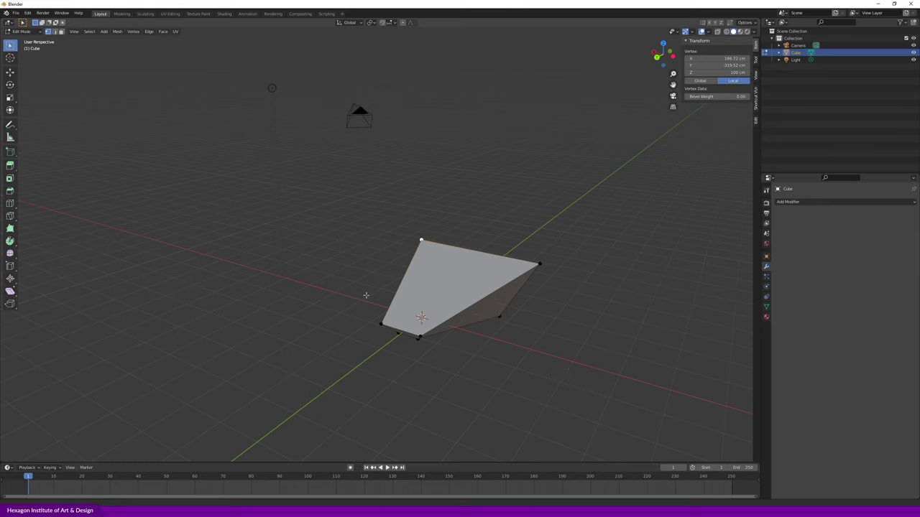
key(shift+a)
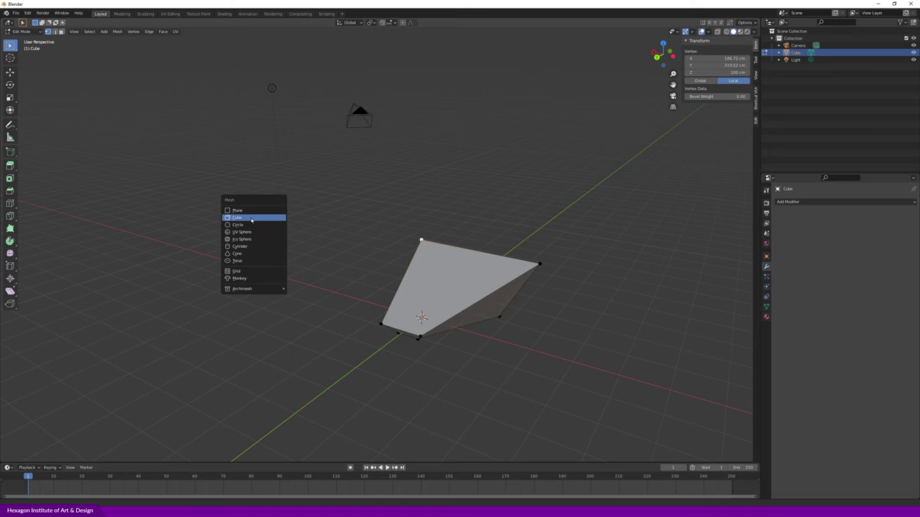
- Add a cylinder at the 3D cursor with Triangle Fan cap fill
click(249, 246)
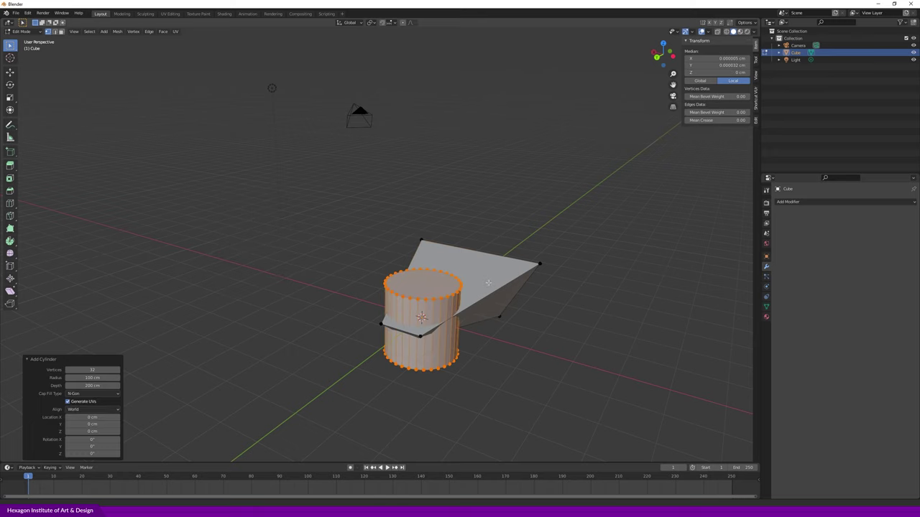
scroll(489, 284, down, 3)
middle_drag(488, 283, 407, 267)
scroll(408, 267, up, 5)
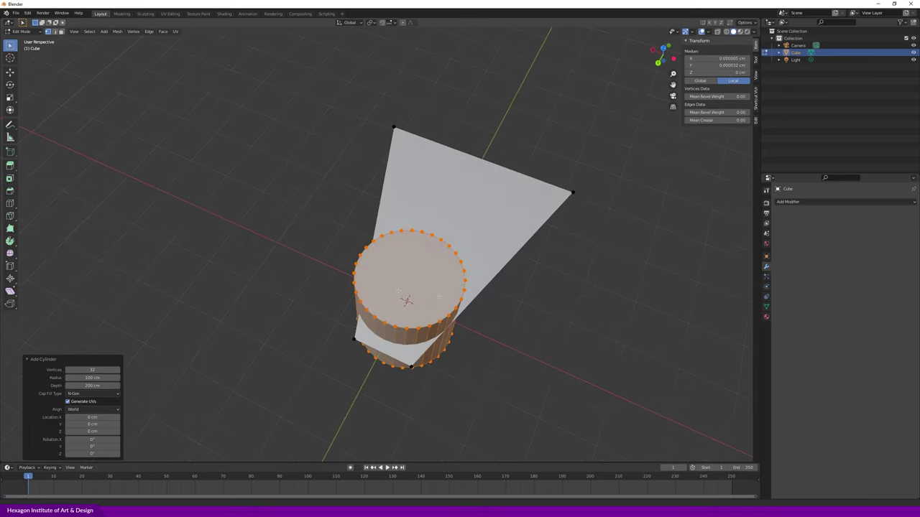
click(92, 394)
click(92, 417)
scroll(395, 327, up, 5)
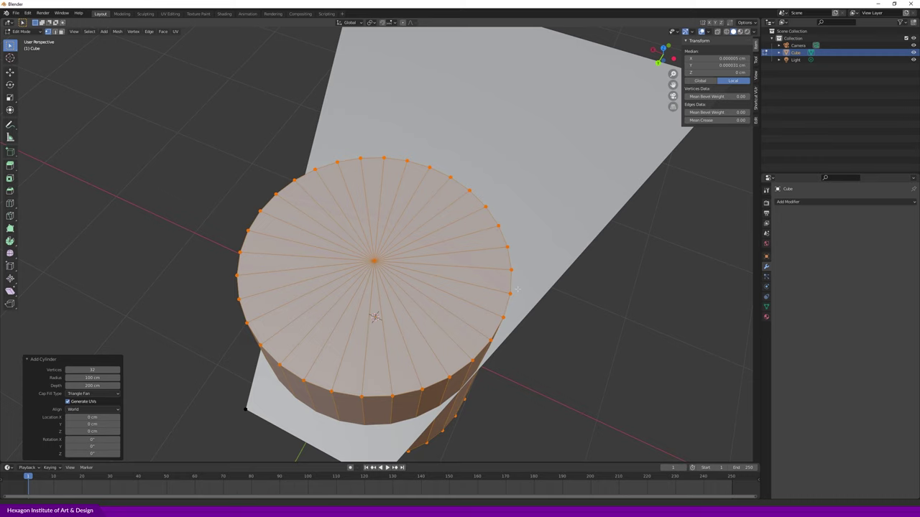
- Select the whole cylinder with L and delete its vertices
key(alt+a)
click(373, 260)
key(alt+a)
key(l)
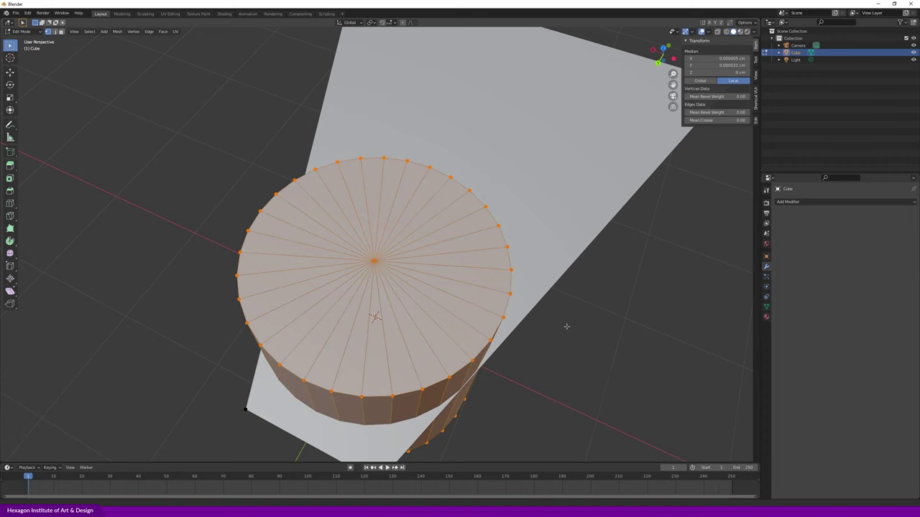
key(x)
click(566, 326)
mouse_move(345, 338)
middle_down()
mouse_move(375, 345)
mouse_move(445, 330)
middle_up()
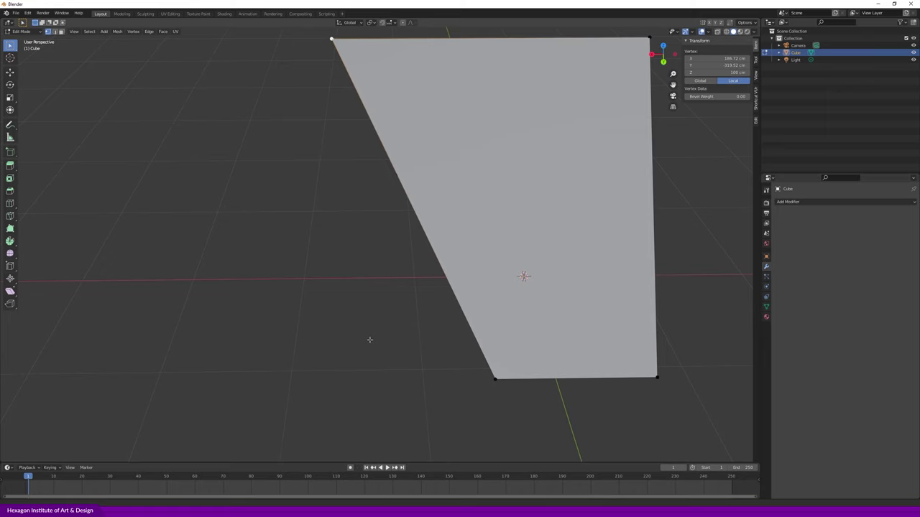
- Add a new cylinder with N-Gon caps and select a vertex on its top ring
key(shift+a)
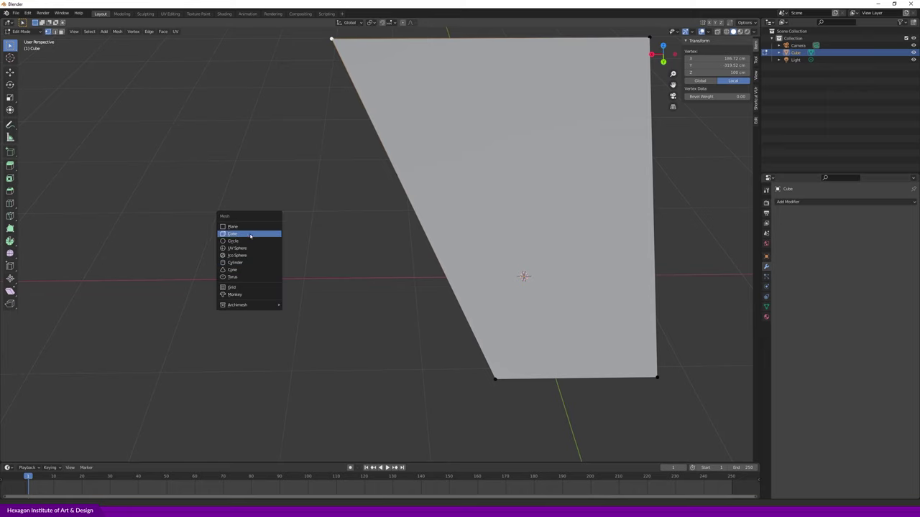
click(237, 262)
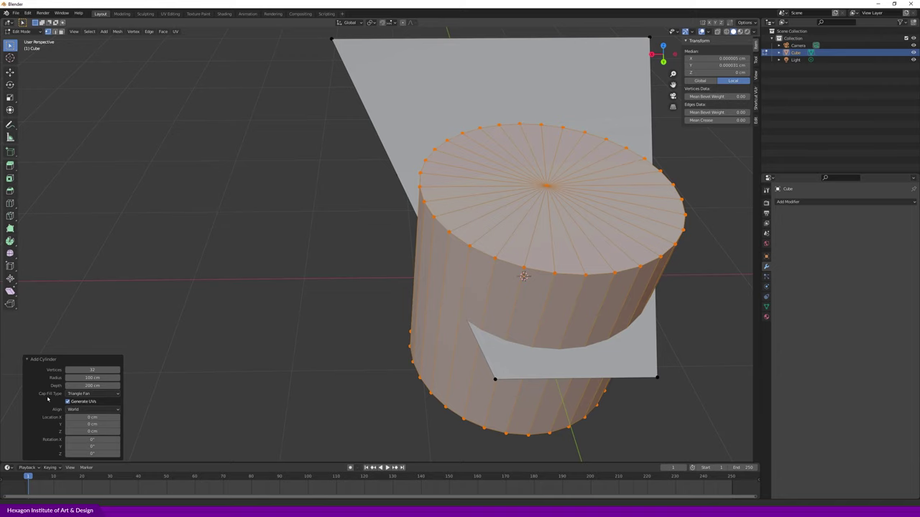
click(92, 394)
click(92, 414)
middle_drag(559, 187, 529, 249)
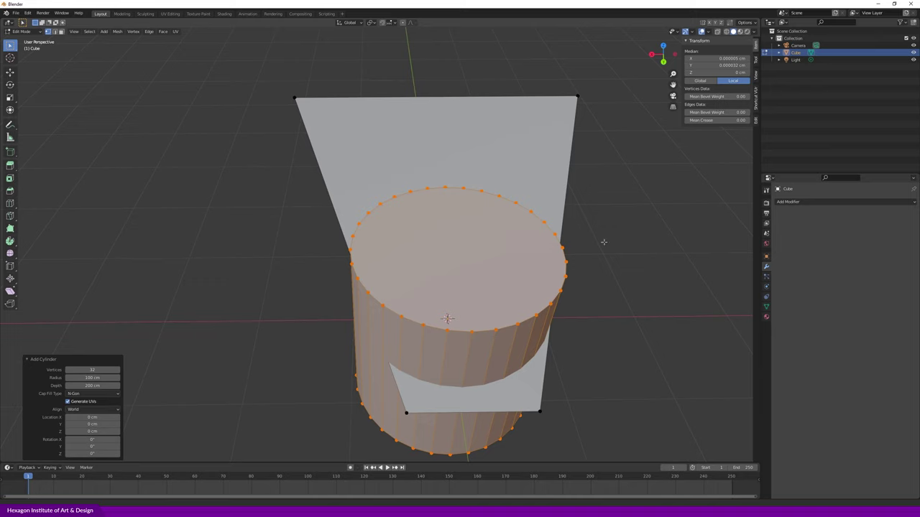
click(594, 187)
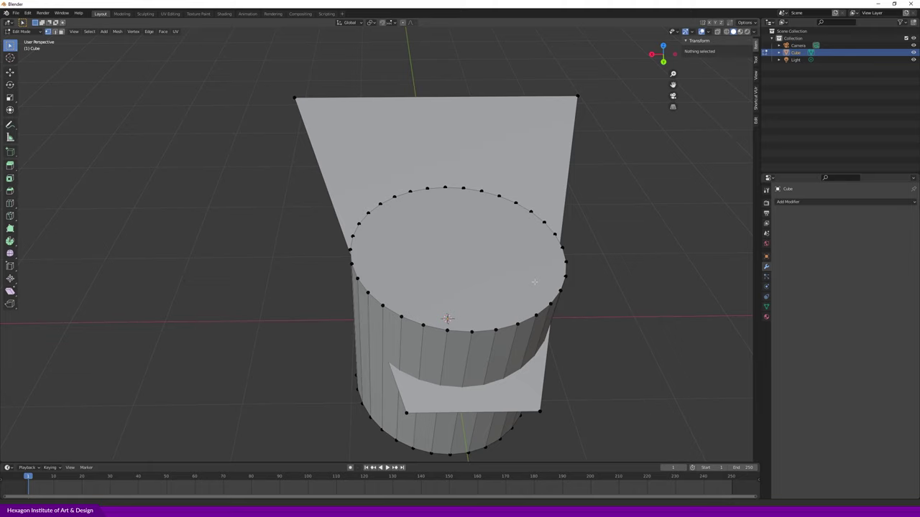
click(559, 291)
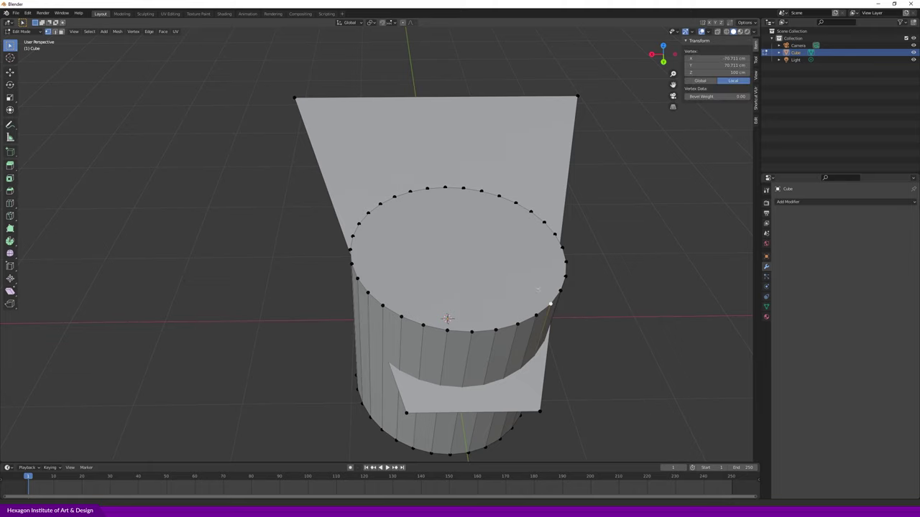
- Select the connected cylinder geometry, then cancel the delete and clear the selection
middle_drag(590, 288, 590, 288)
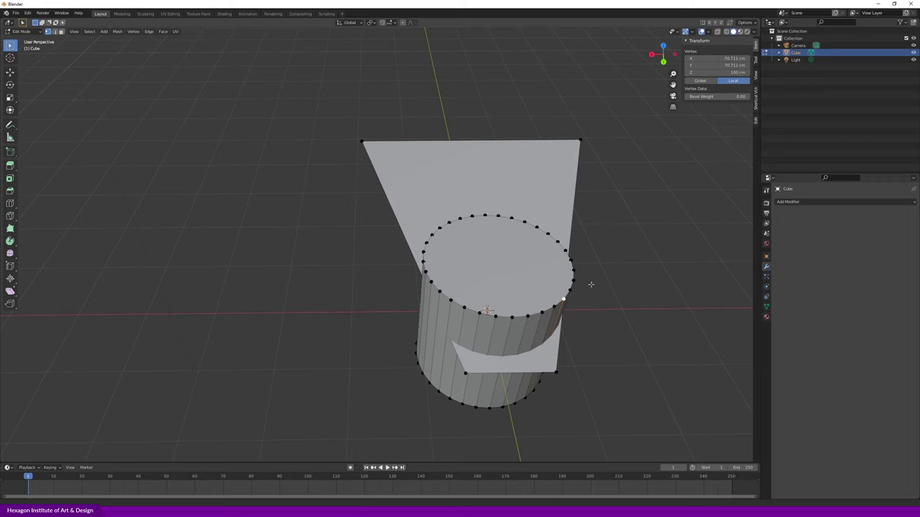
key(l)
right_click(590, 284)
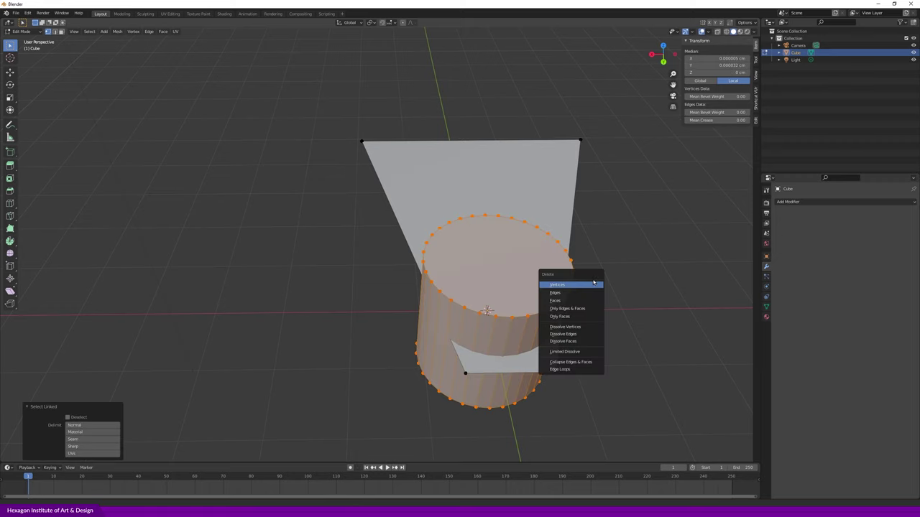
click(618, 218)
drag(320, 108, 687, 438)
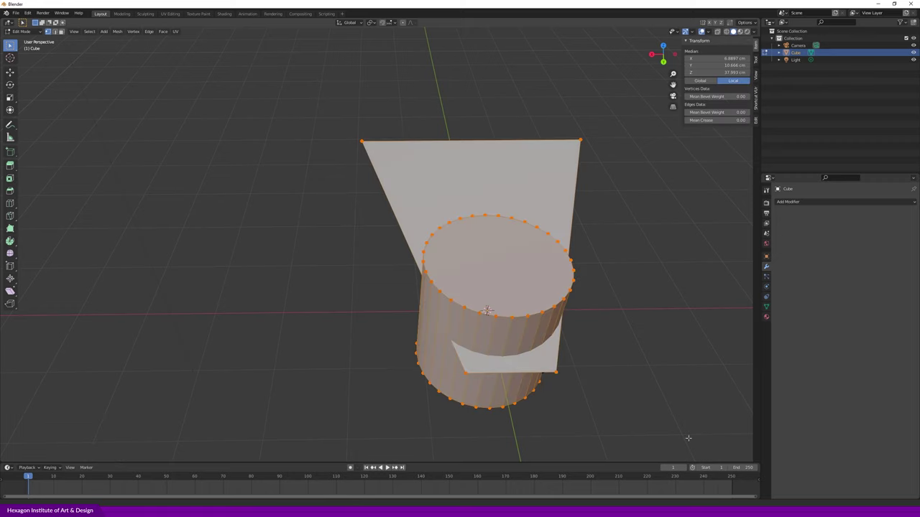
key(x)
key(x)
click(620, 281)
middle_drag(620, 281, 532, 269)
- Add an ico sphere to the Cube's mesh and scale it up
key(shift+a)
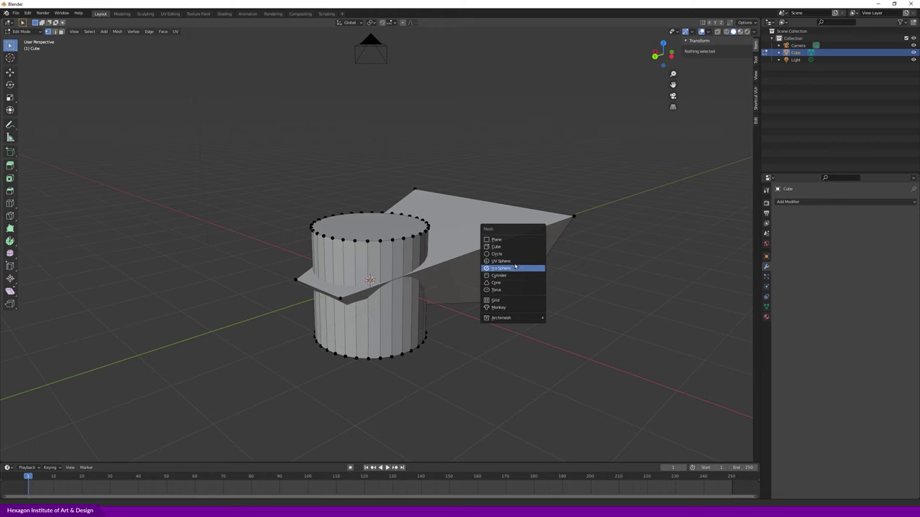
click(501, 268)
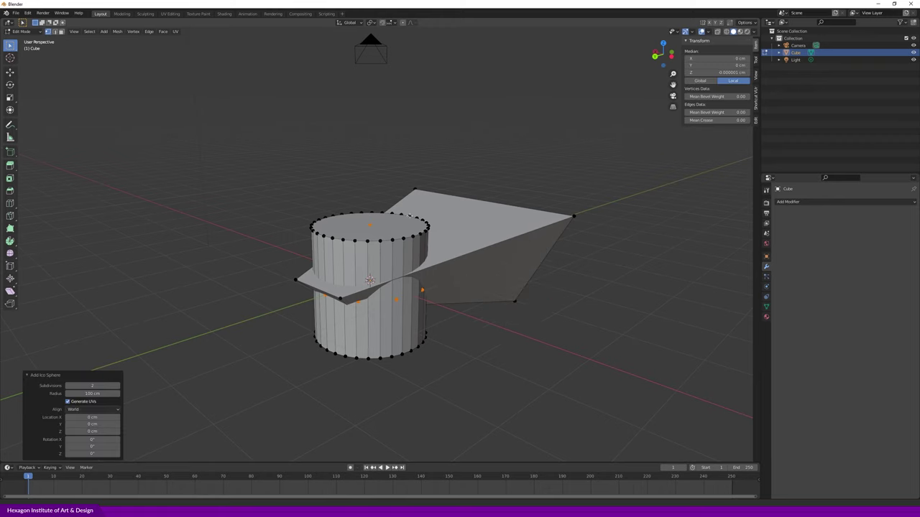
key(s)
click(584, 176)
middle_drag(584, 176, 507, 268)
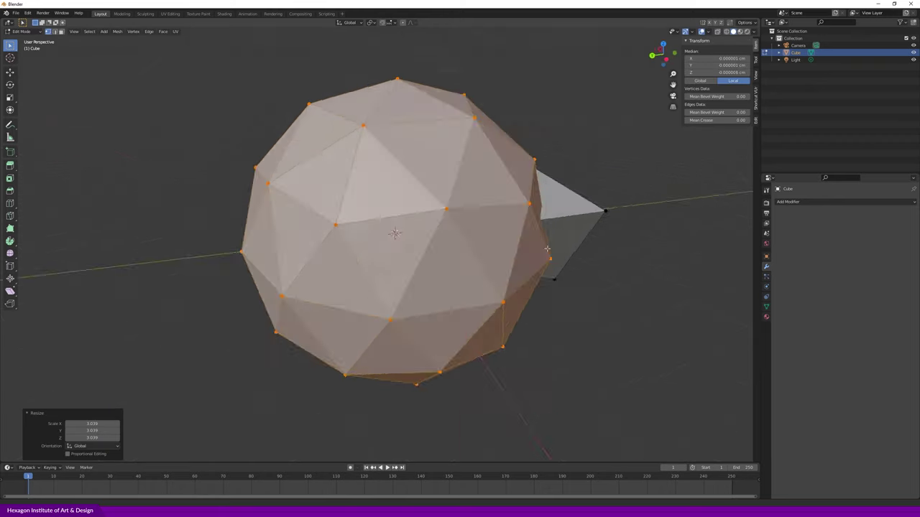
- Add a cone scaled to 3.57 around the sphere, then return to Object Mode
key(shift+a)
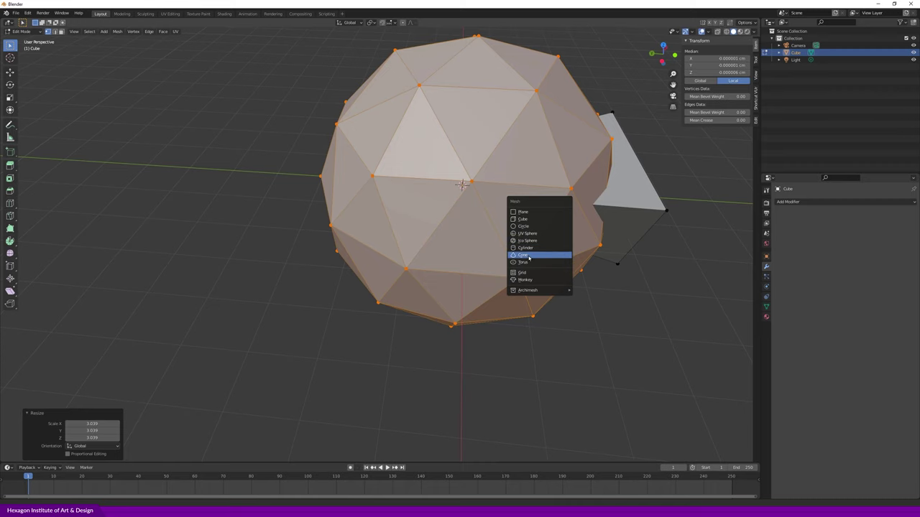
click(532, 256)
key(s)
click(585, 182)
middle_drag(585, 182, 592, 280)
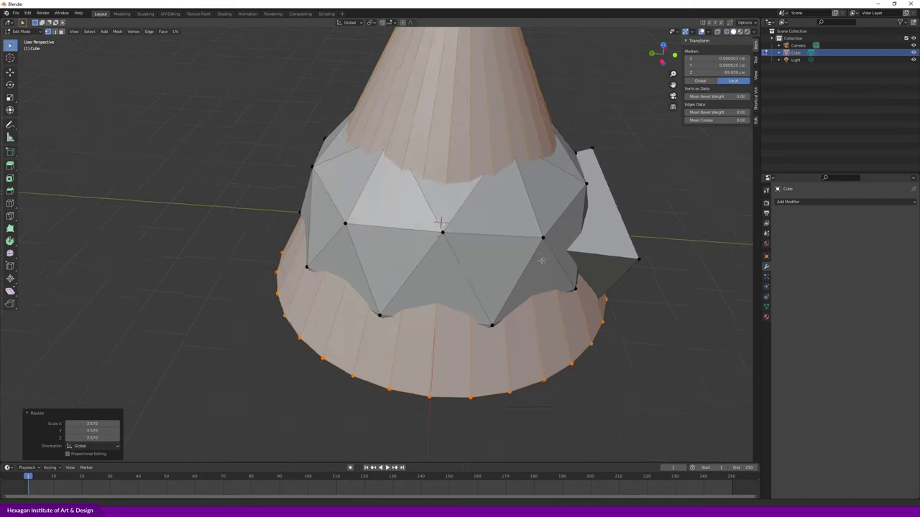
mouse_move(593, 281)
middle_down()
mouse_move(630, 263)
mouse_move(593, 240)
middle_up()
scroll(611, 284, down, 4)
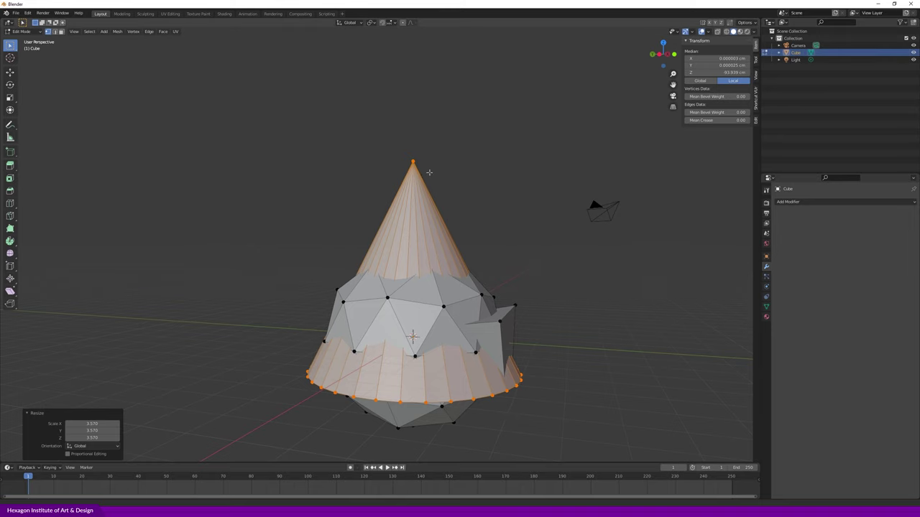
key(Tab)
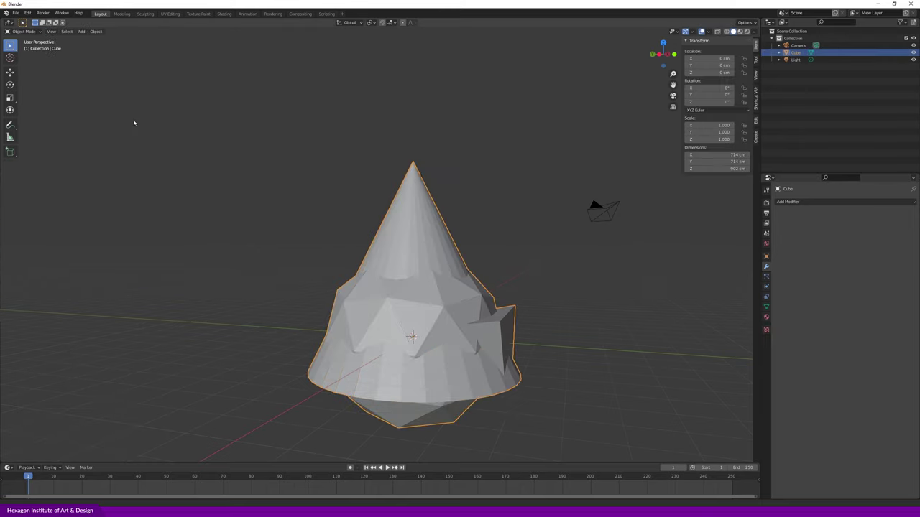
- Add a circle and a UV sphere as separate objects placed right of the cone
scroll(363, 235, down, 3)
shift+middle_drag(496, 281, 414, 309)
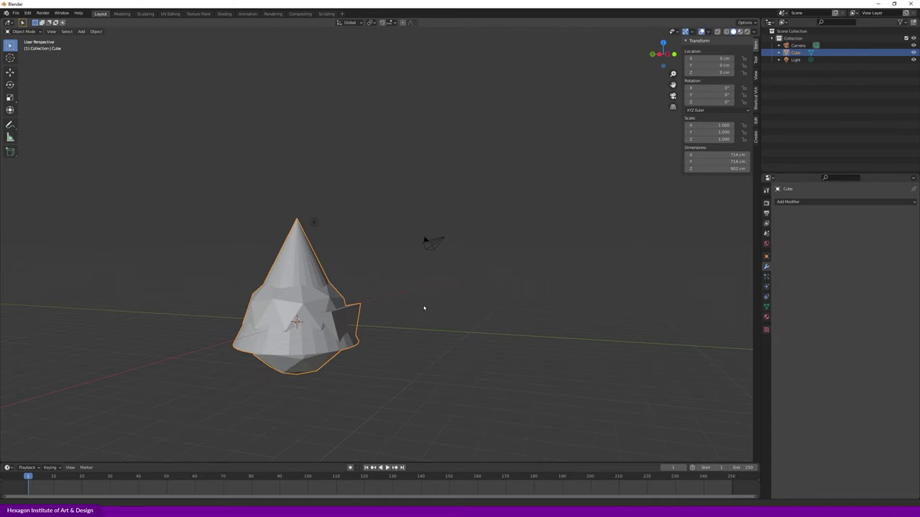
key(shift+a)
click(458, 322)
key(g)
click(499, 339)
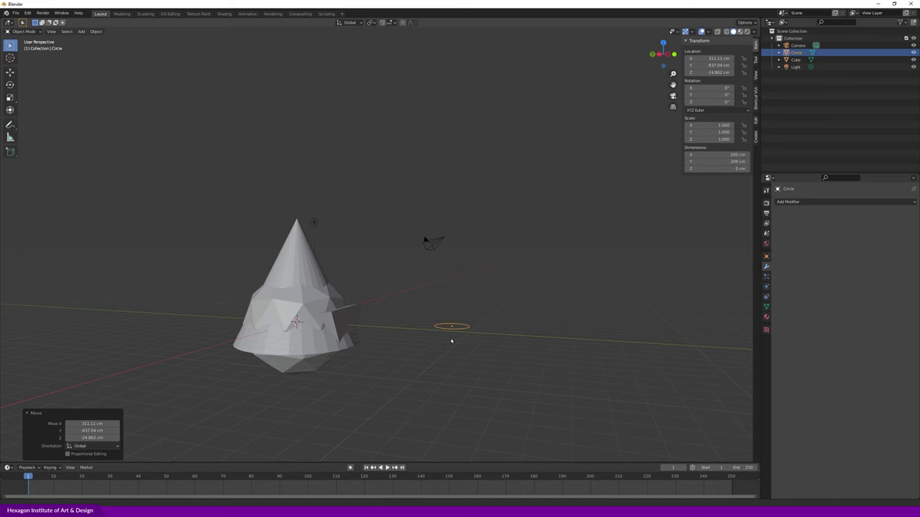
key(shift+a)
click(496, 360)
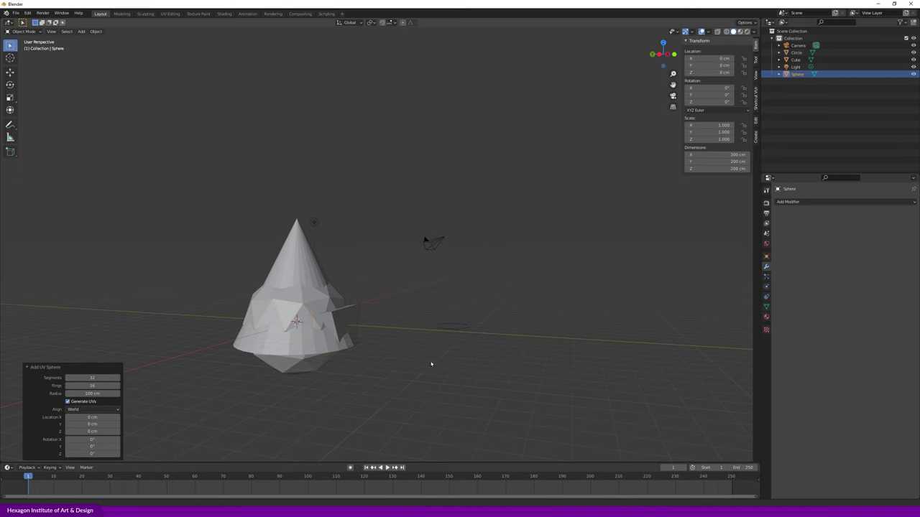
key(g)
click(447, 348)
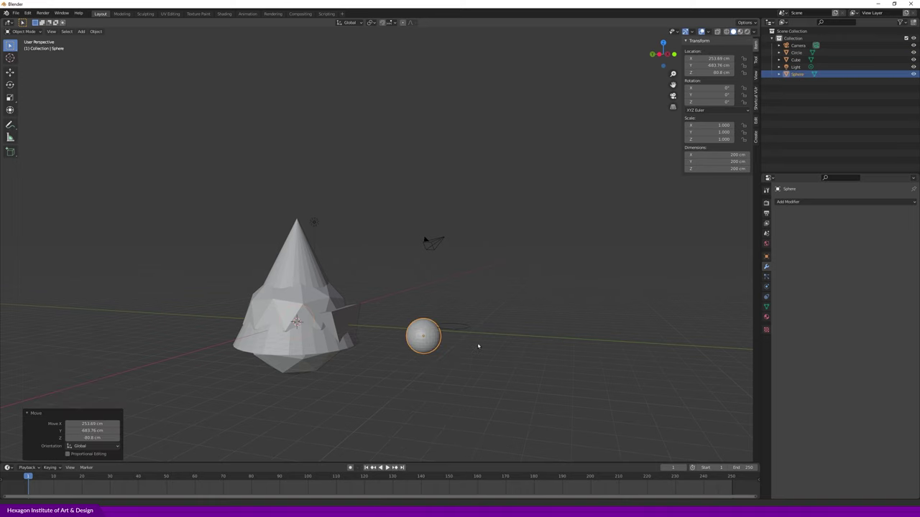
- Add an ico sphere right of the UV sphere, then select the cone object
key(shift+a)
click(509, 372)
key(g)
click(534, 342)
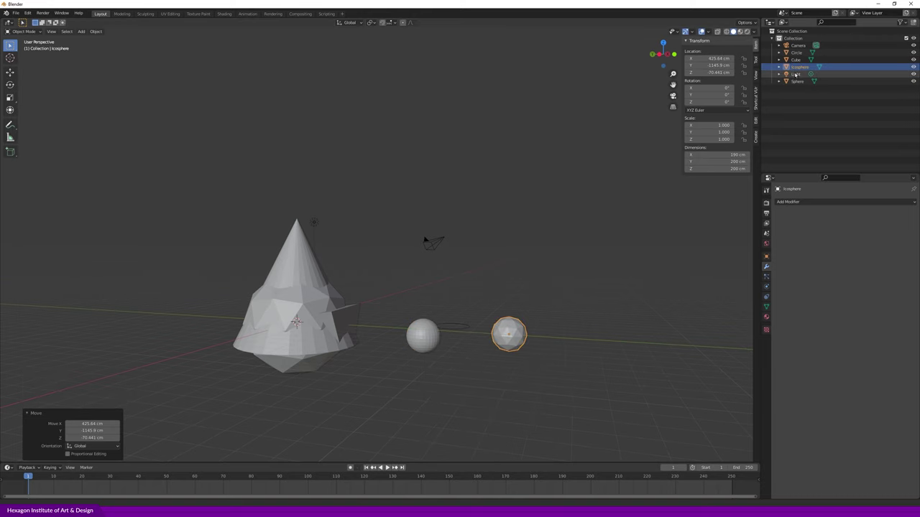
scroll(536, 289, down, 1)
scroll(537, 289, up, 3)
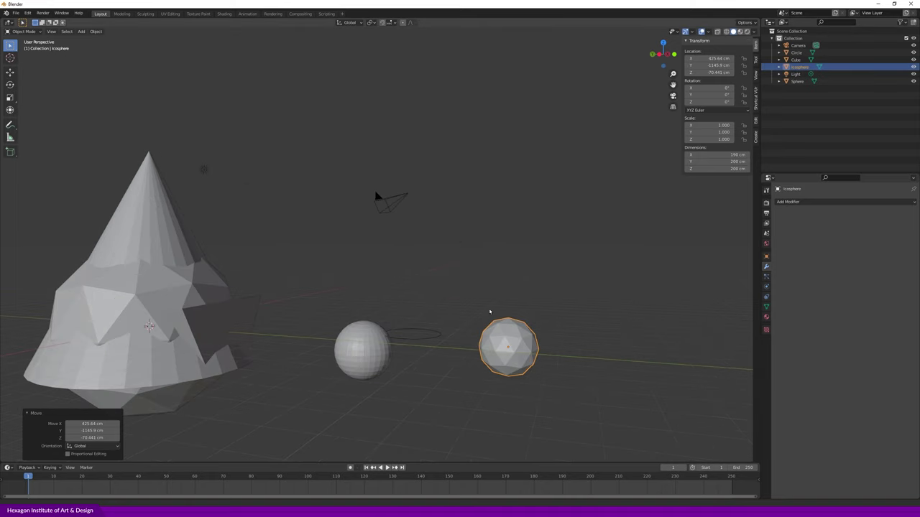
click(797, 60)
mouse_move(493, 187)
middle_down()
mouse_move(444, 228)
mouse_move(463, 229)
mouse_move(381, 264)
middle_up()
mouse_move(593, 230)
middle_down()
mouse_move(366, 248)
mouse_move(380, 269)
middle_up()
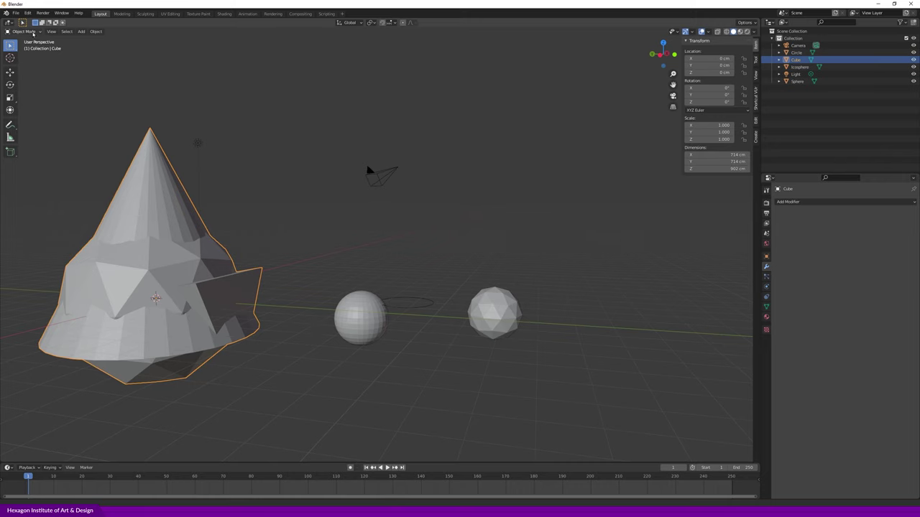
- Enter Edit Mode on the cone object and clear its mesh selection
key(Tab)
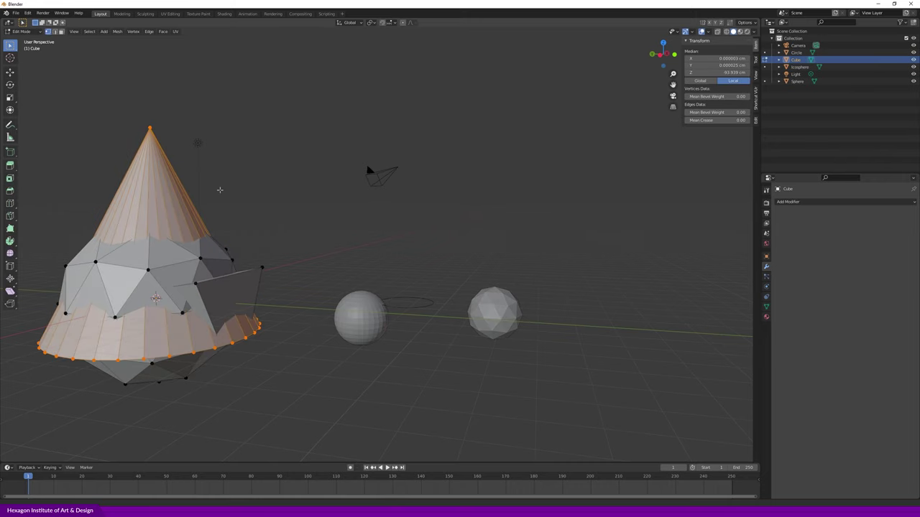
click(255, 207)
shift+middle_drag(273, 211, 371, 228)
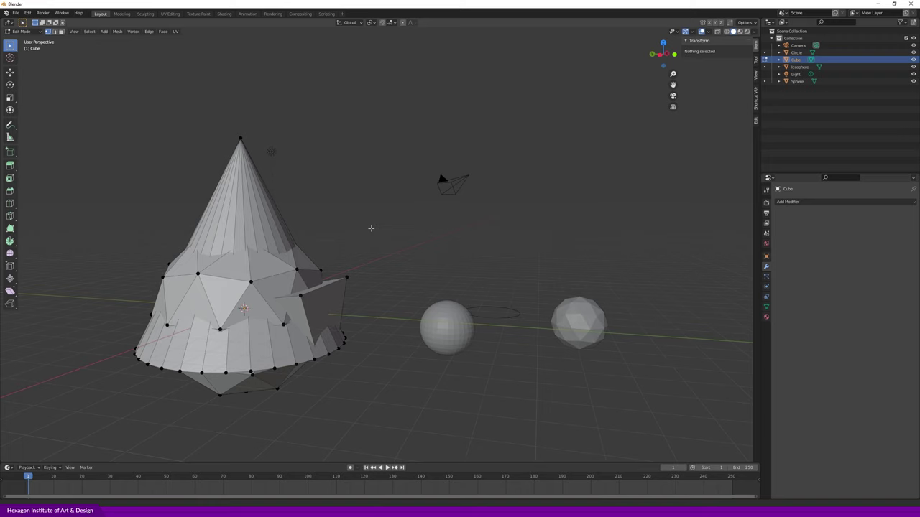
key(shift+a)
mouse_move(261, 252)
middle_down()
mouse_move(312, 286)
mouse_move(211, 336)
middle_up()
scroll(283, 281, up, 3)
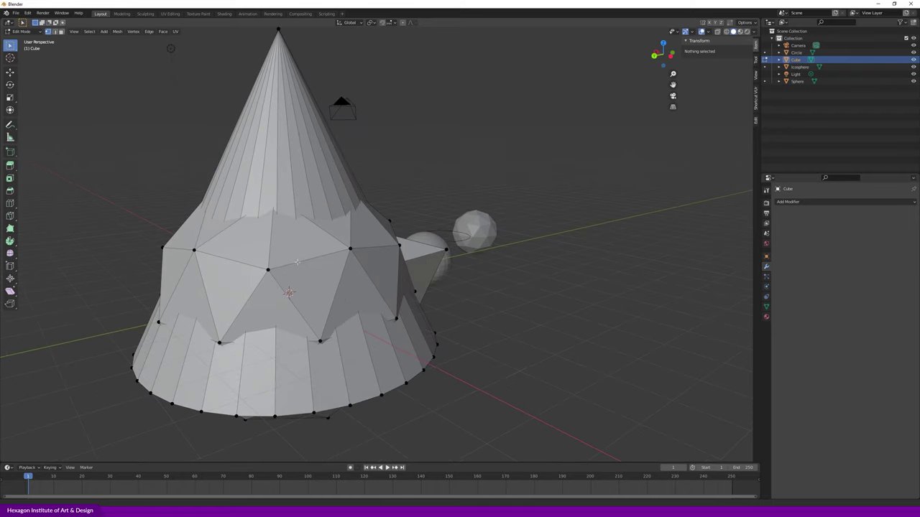
- Select the linked ico sphere band in edge mode and delete its vertices
key(2)
click(294, 263)
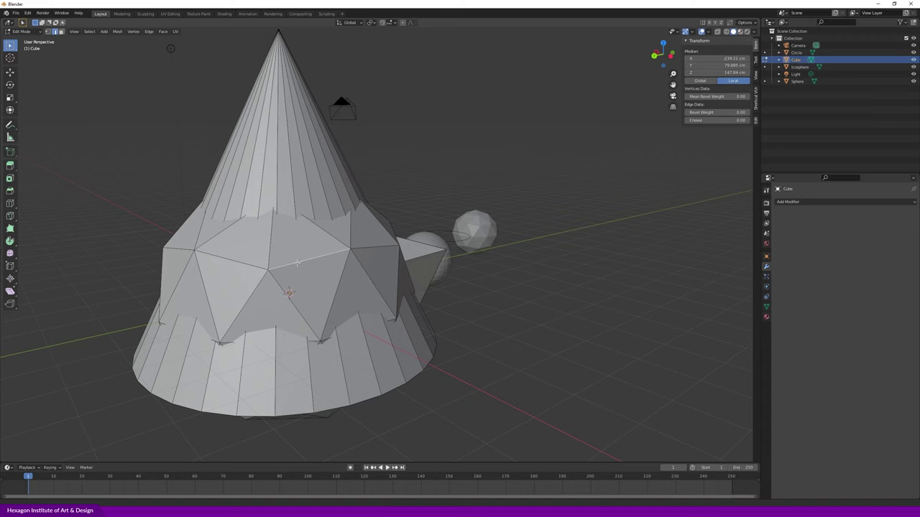
key(ctrl+l)
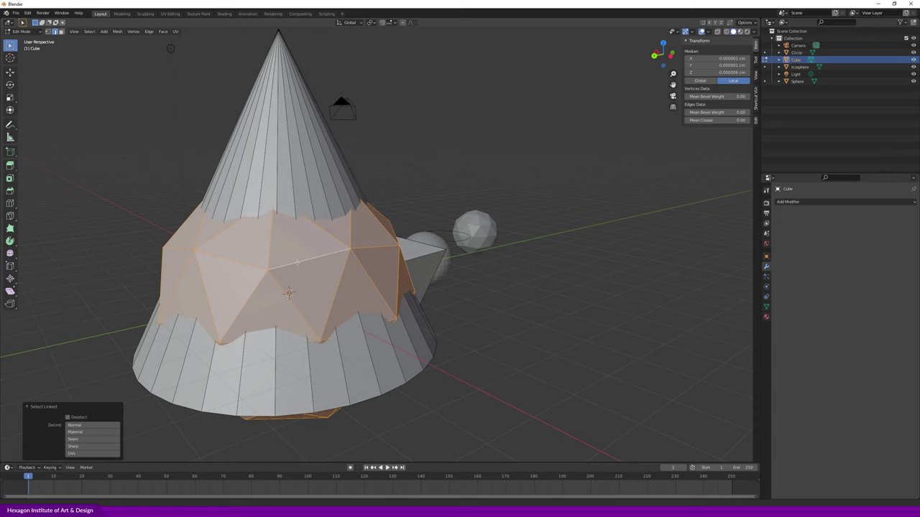
key(x)
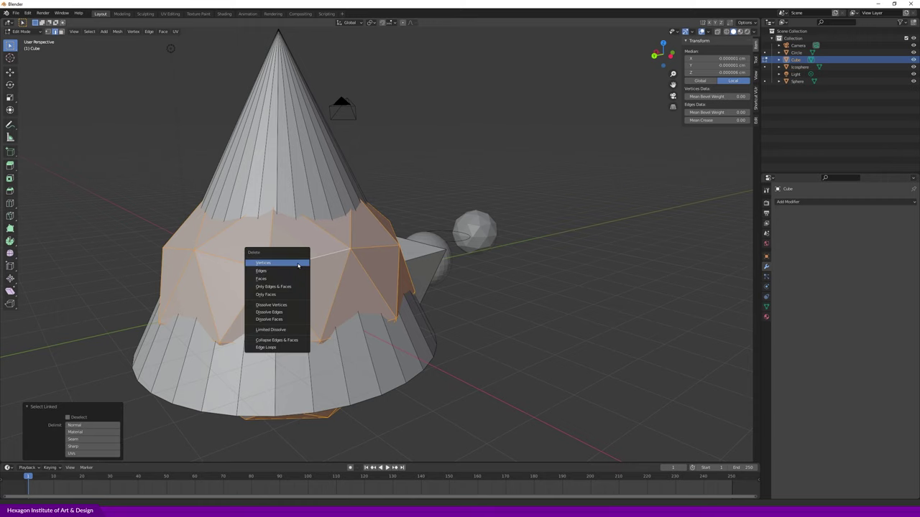
click(298, 265)
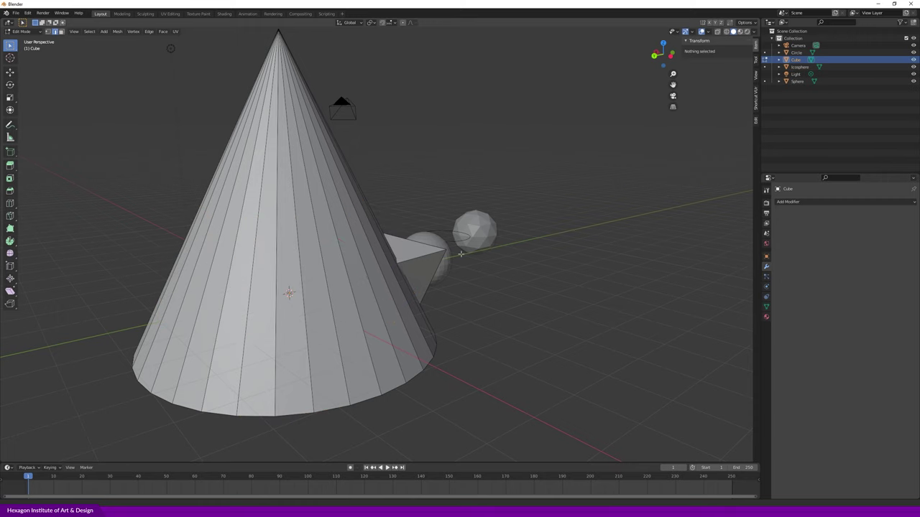
- Select the whole remaining cone, view it from the back, and exit Edit Mode
key(a)
key(grave)
click(521, 212)
key(Tab)
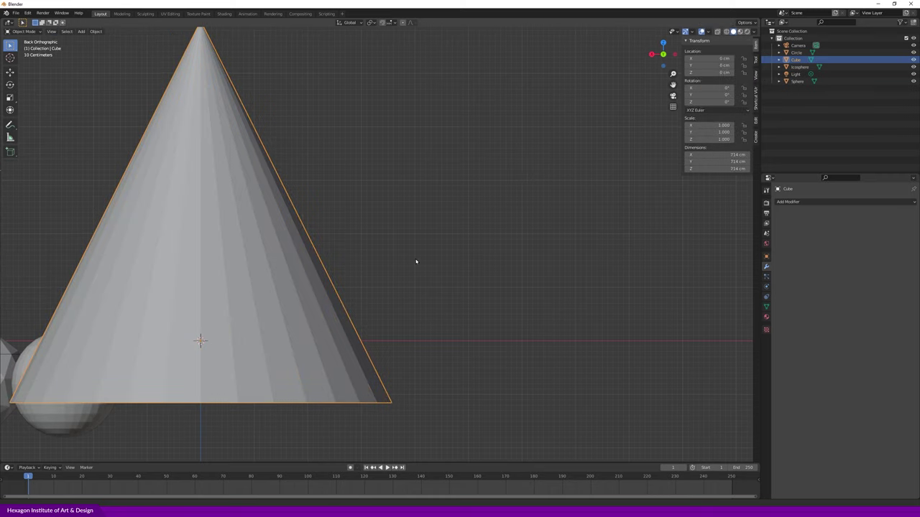
- Select all scene objects and delete them, repeating until the collection is empty
key(a)
key(x)
click(402, 259)
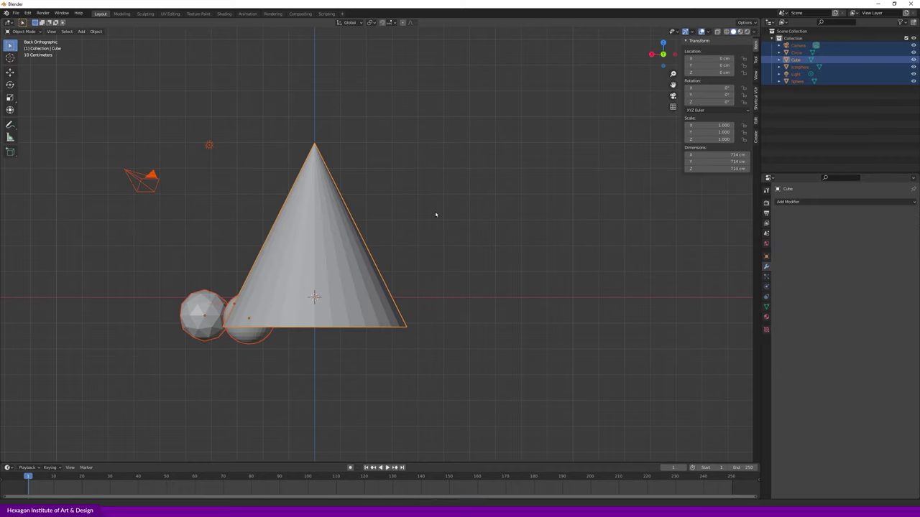
scroll(415, 214, up, 1)
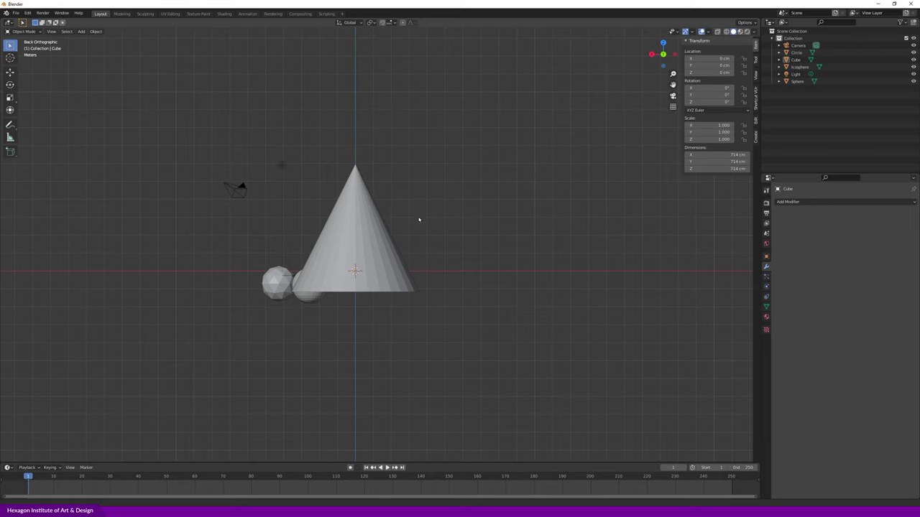
shift+middle_drag(416, 214, 422, 226)
key(a)
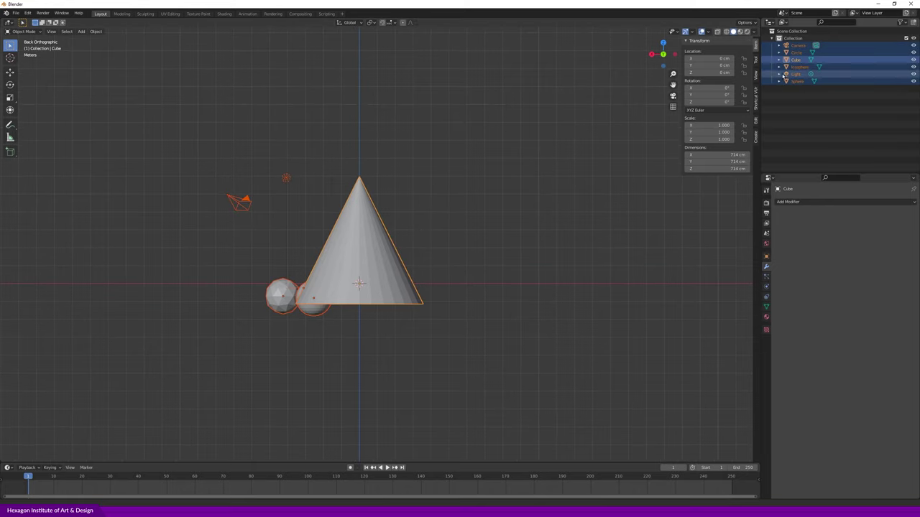
key(x)
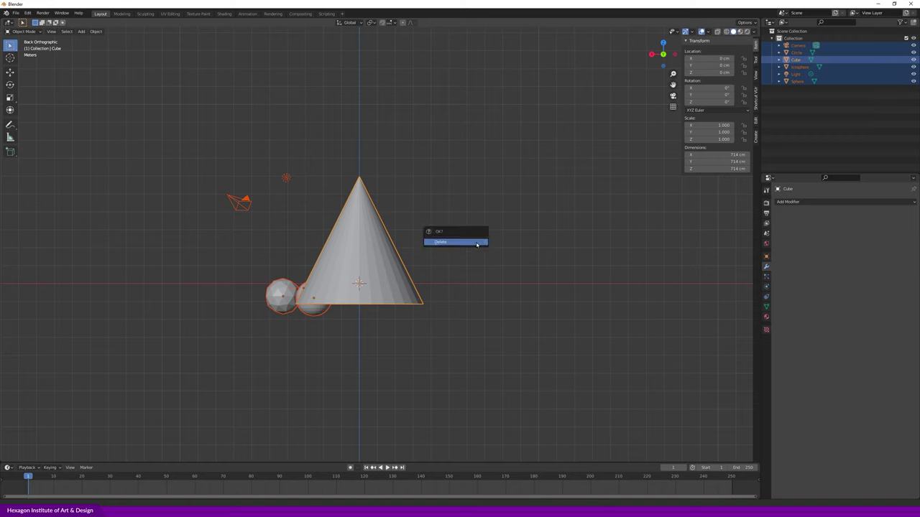
click(476, 245)
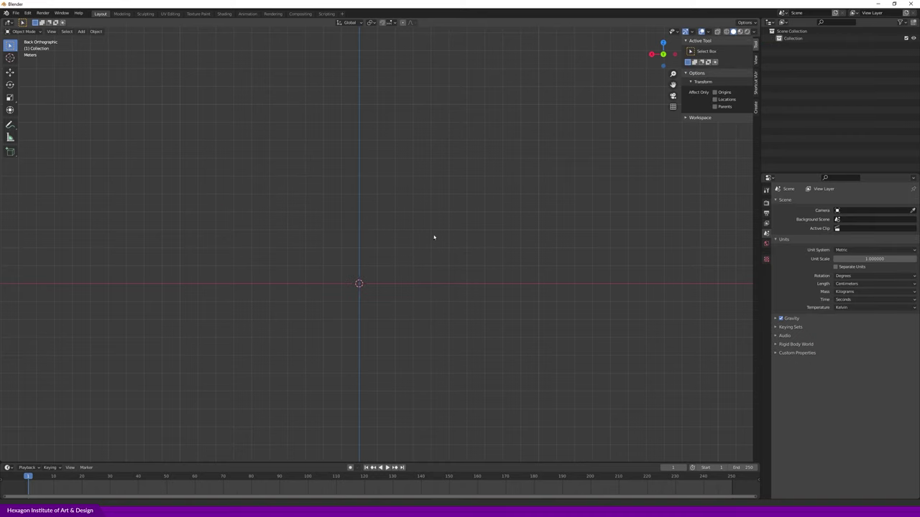
key(shift+a)
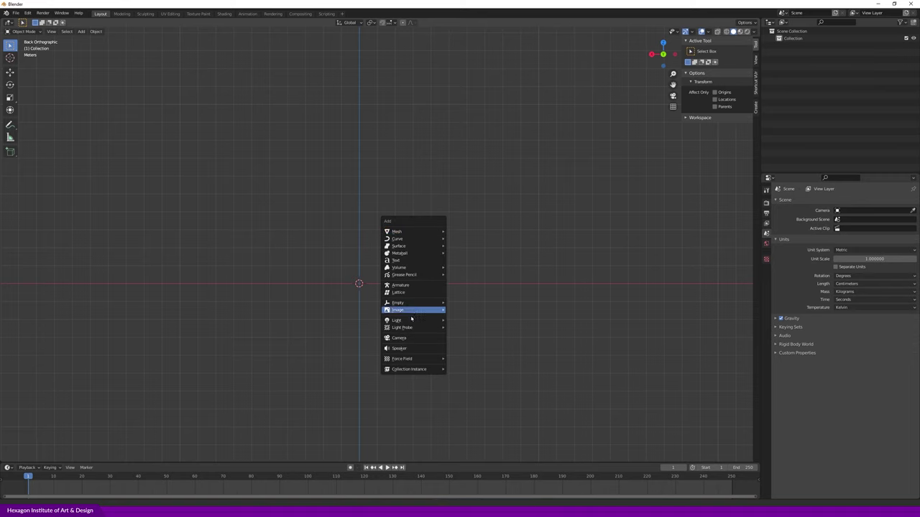
mouse_move(413, 320)
click(460, 320)
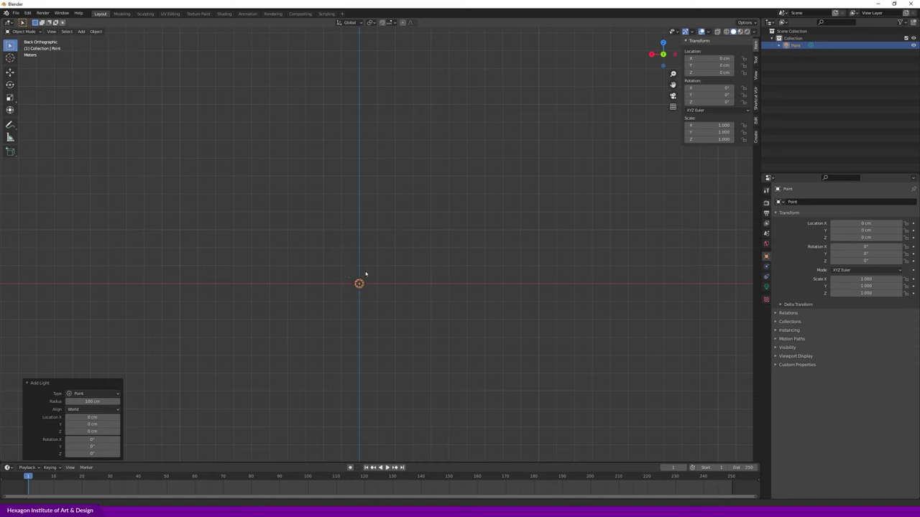
key(g)
key(z)
click(433, 165)
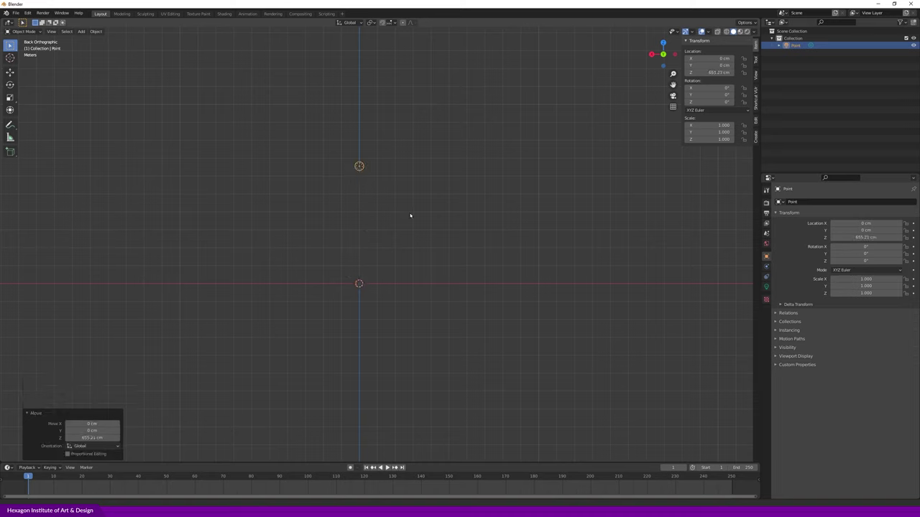
key(shift+a)
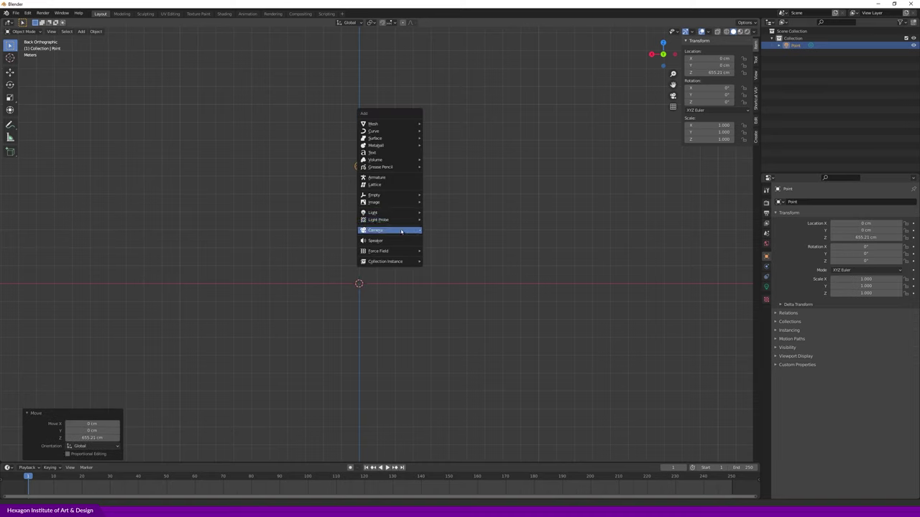
click(391, 231)
key(g)
click(432, 246)
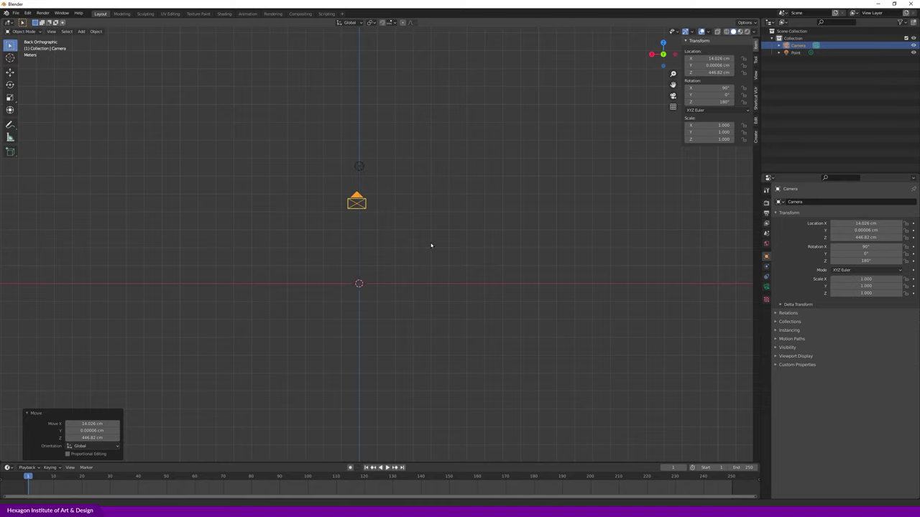
key(a)
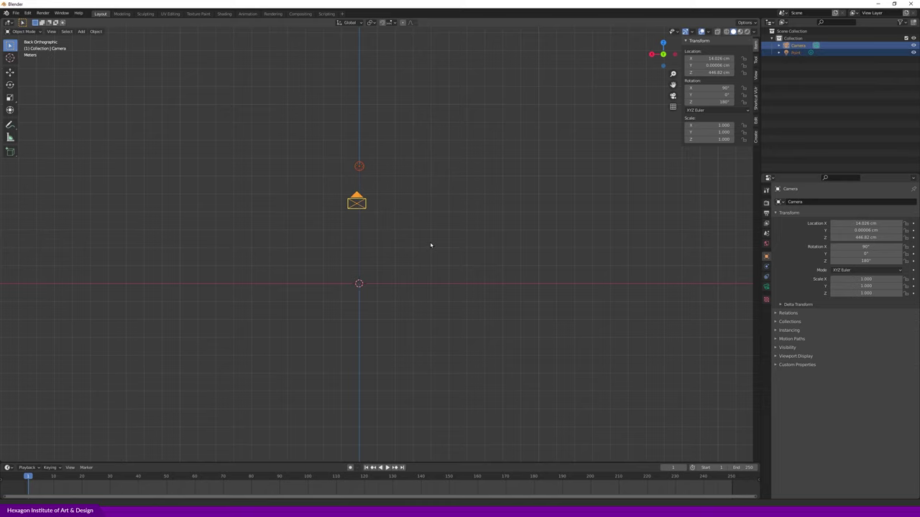
key(x)
click(430, 243)
middle_drag(429, 242, 419, 211)
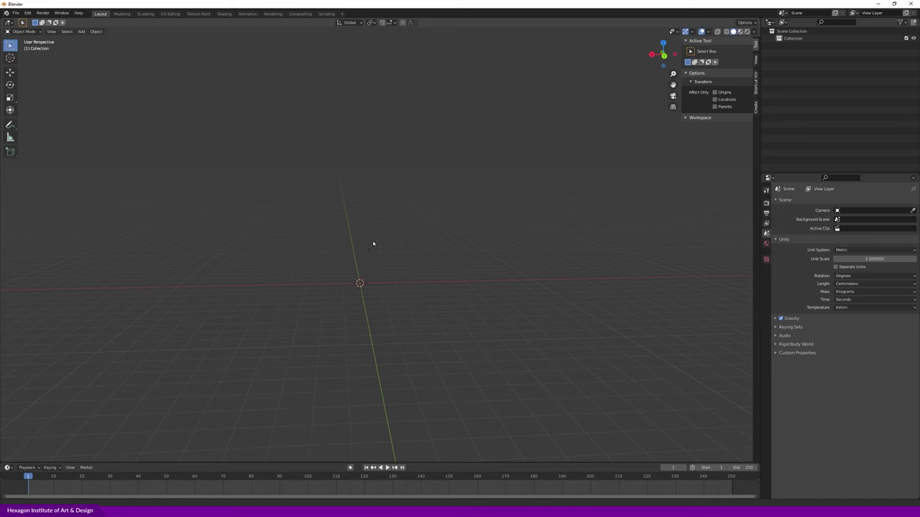
- Add a cube at the origin, enter its Edit Mode, and deselect its geometry
key(shift+a)
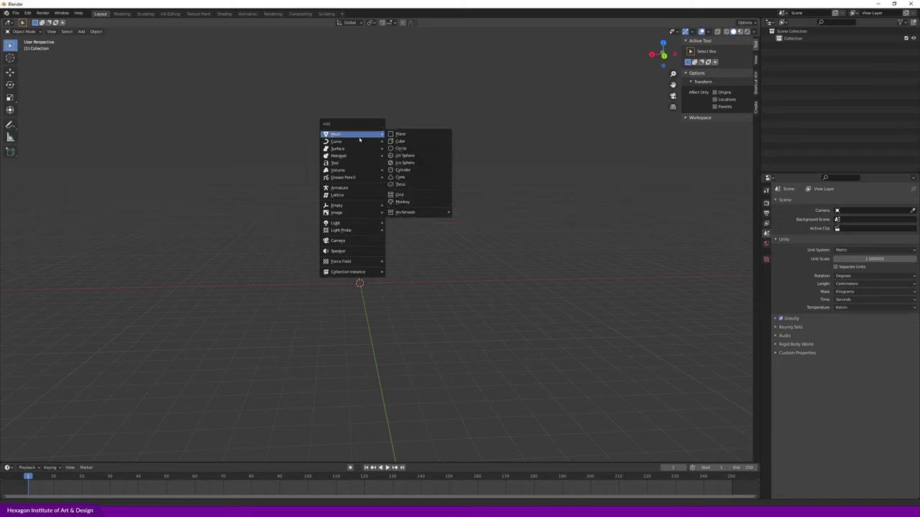
mouse_move(335, 135)
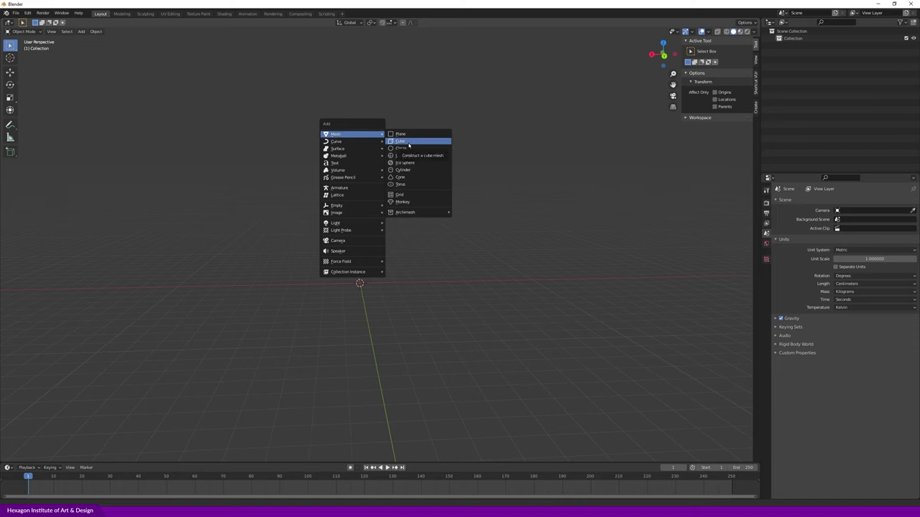
click(401, 142)
middle_drag(419, 283, 431, 286)
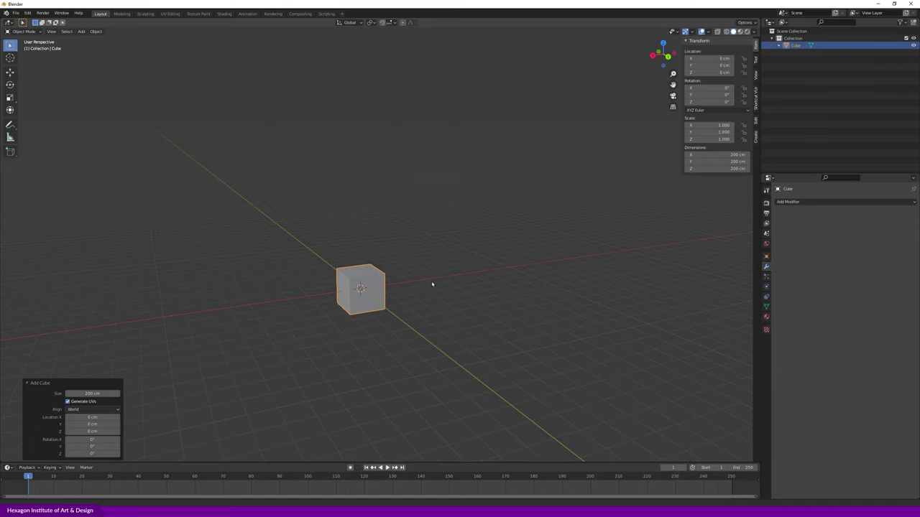
scroll(431, 282, up, 2)
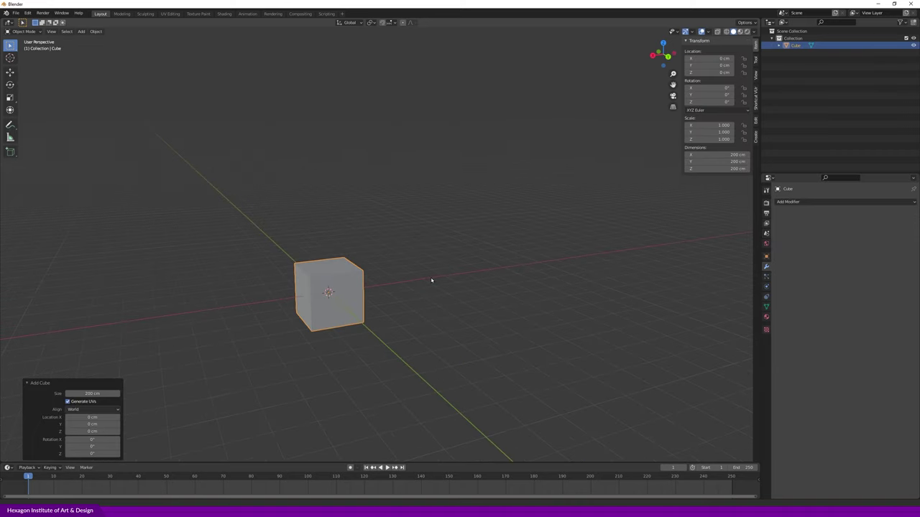
key(Tab)
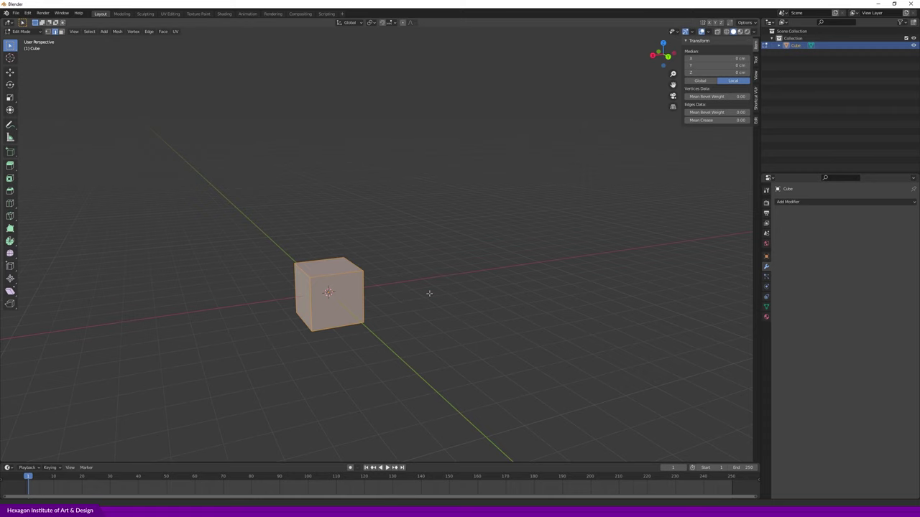
scroll(399, 312, up, 2)
mouse_move(399, 312)
shift+middle_down()
mouse_move(434, 293)
mouse_move(427, 280)
mouse_move(409, 277)
shift+middle_up()
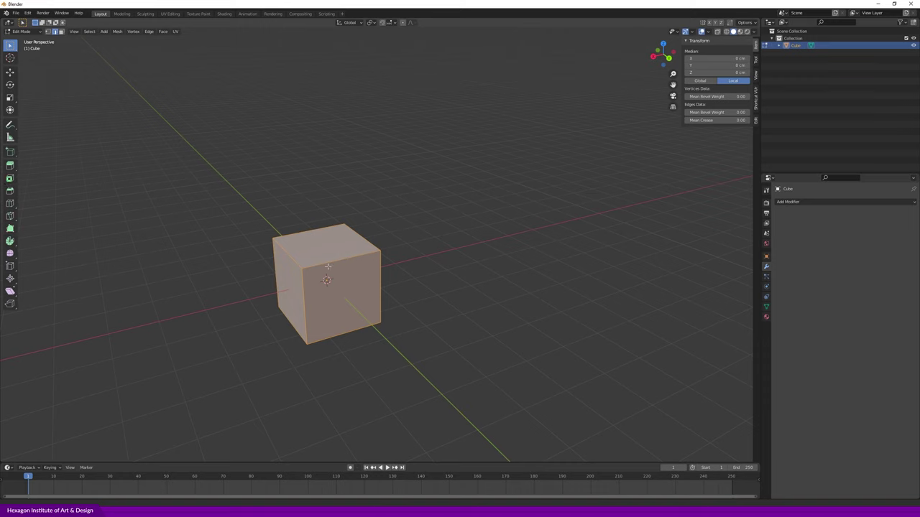
click(472, 237)
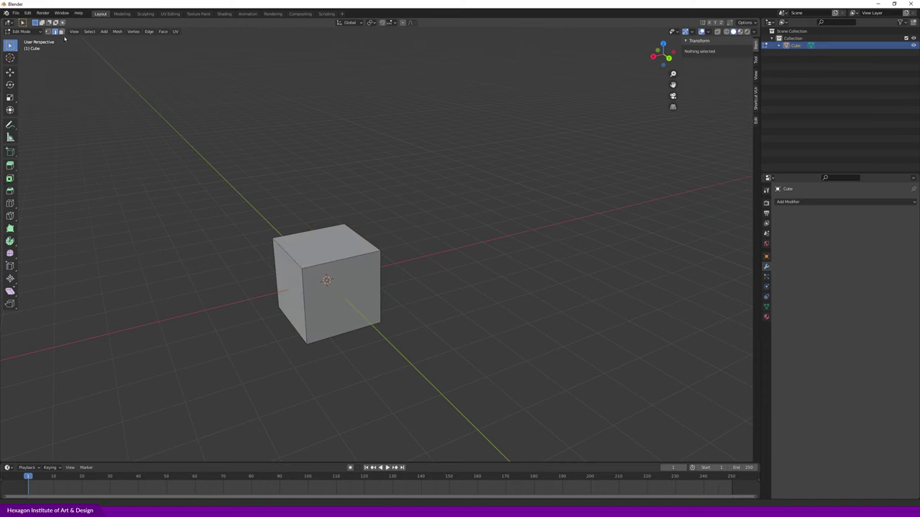
- Lower the cube's top face 184.32 cm along Z into a thin slab, then view it from above
key(3)
middle_drag(420, 239, 417, 242)
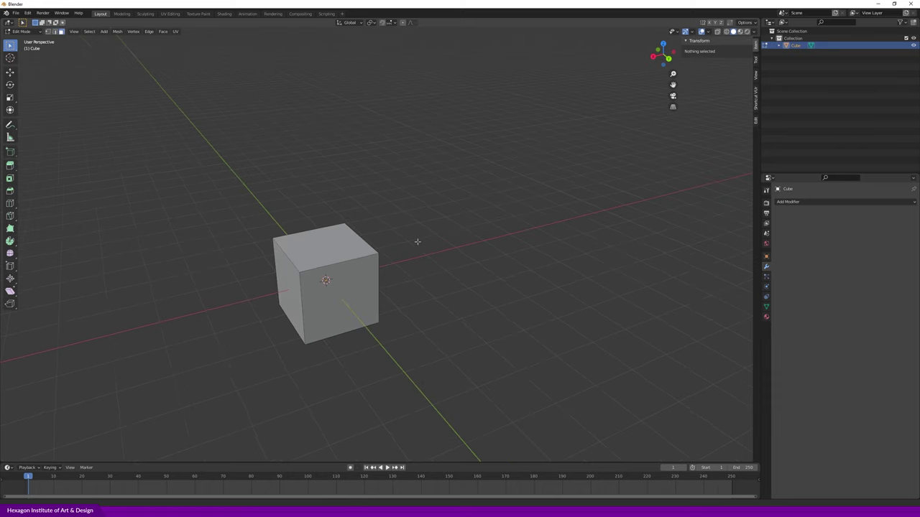
click(325, 251)
middle_drag(377, 292, 387, 261)
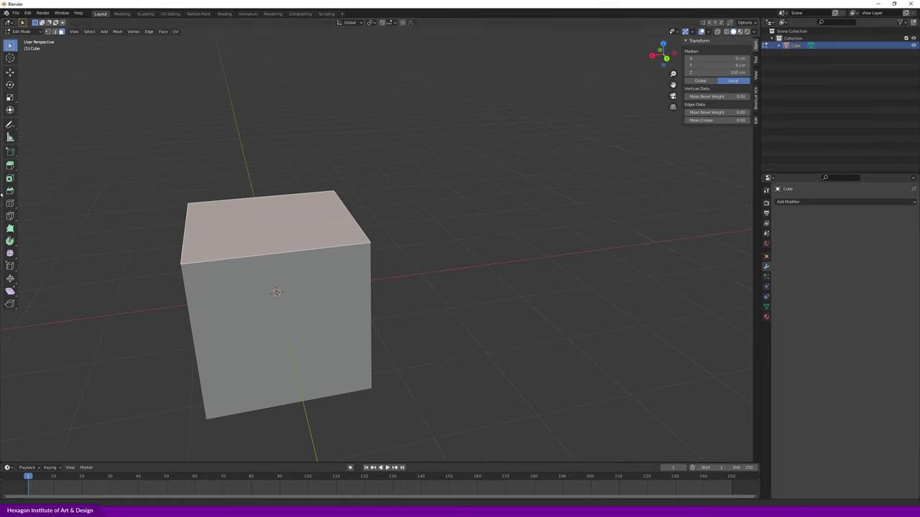
key(e)
key(Escape)
mouse_move(284, 171)
middle_down()
mouse_move(337, 211)
mouse_move(399, 215)
middle_up()
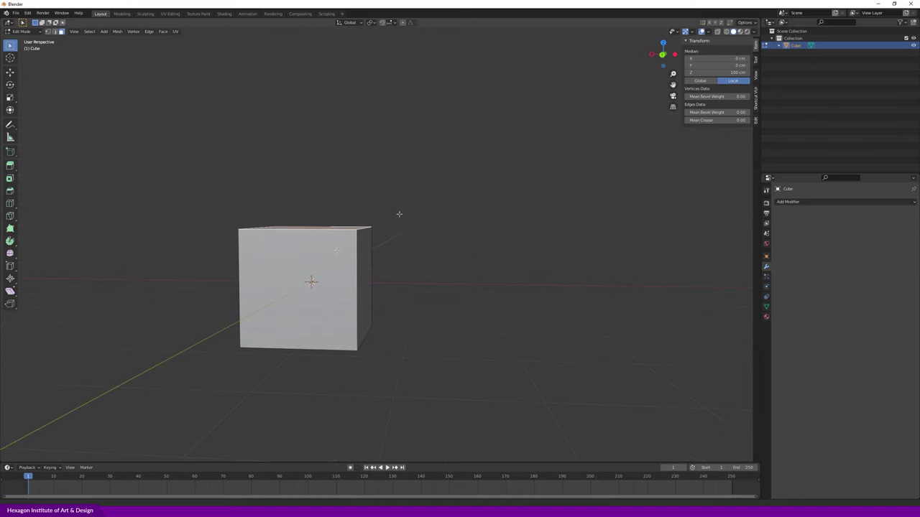
key(g)
key(z)
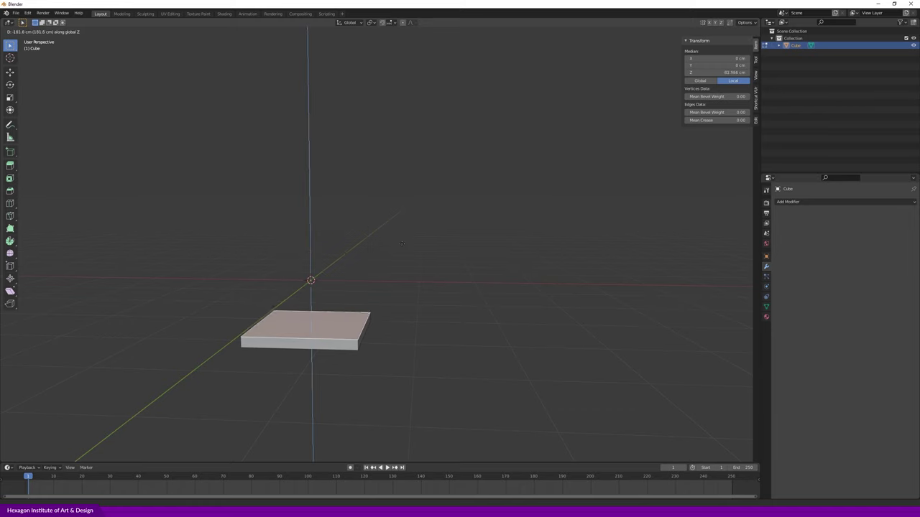
click(401, 244)
middle_drag(389, 372, 399, 371)
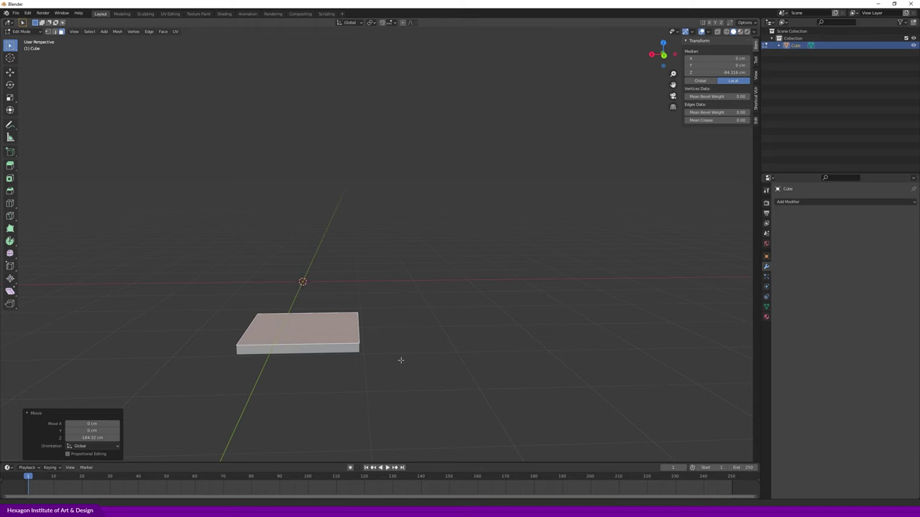
key(KP_7)
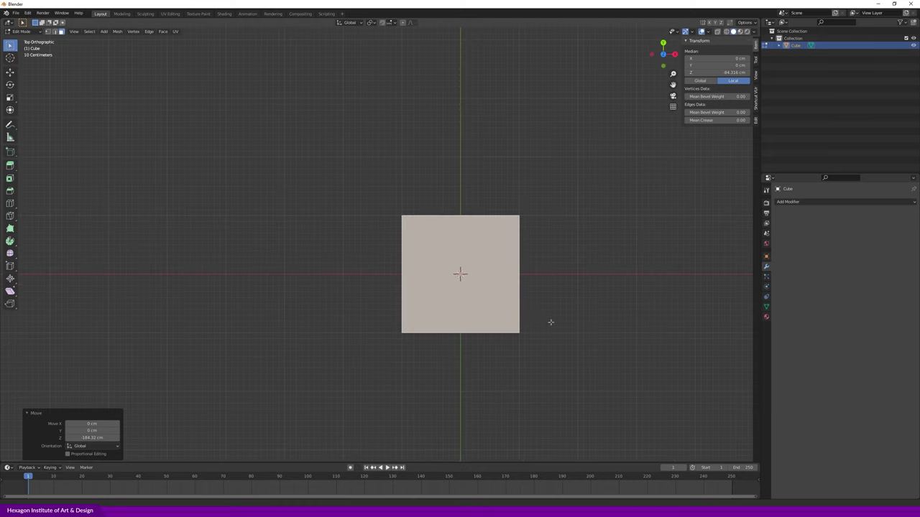
- Frame the slab in top view and try moving the top face sideways, undoing each move
shift+middle_drag(550, 320, 443, 307)
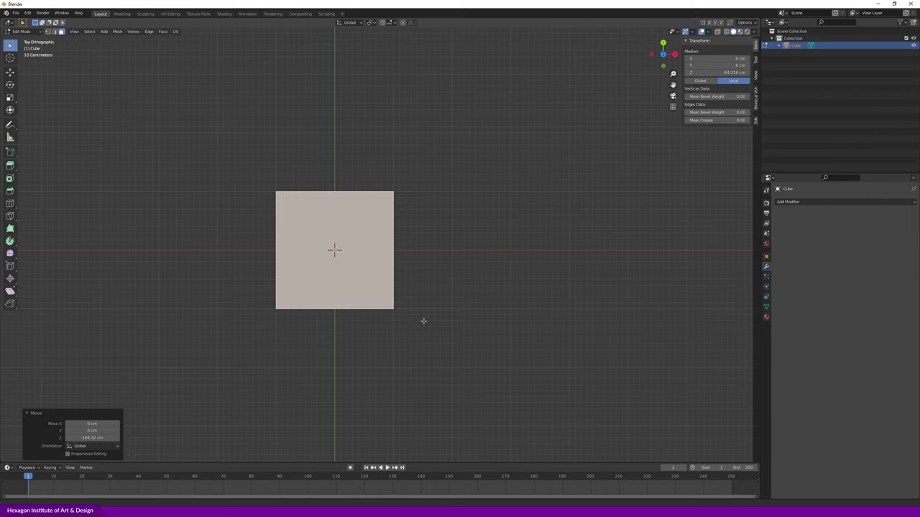
scroll(334, 249, up, 1)
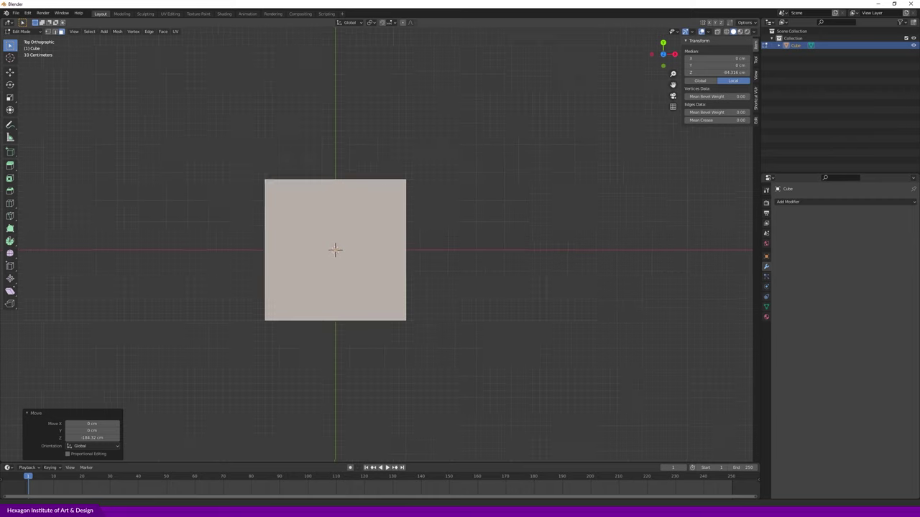
scroll(343, 249, up, 7)
key(KP_Decimal)
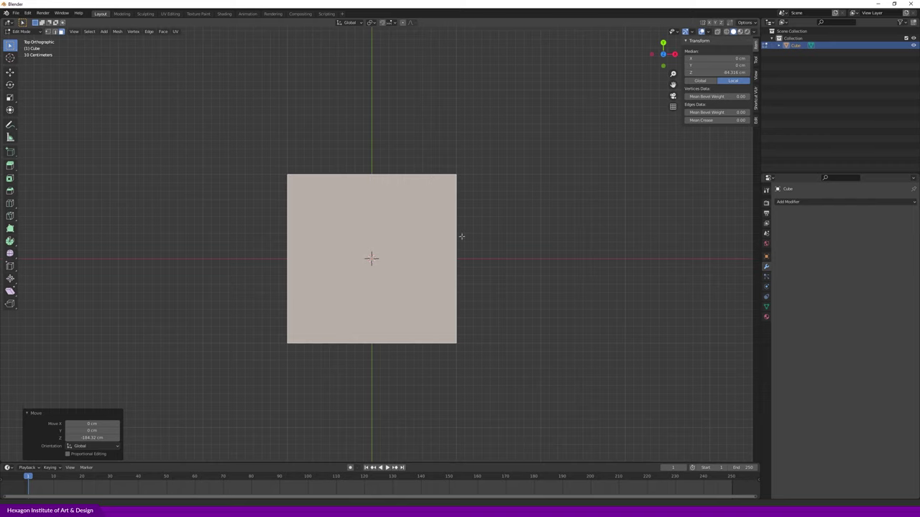
key(g)
click(361, 197)
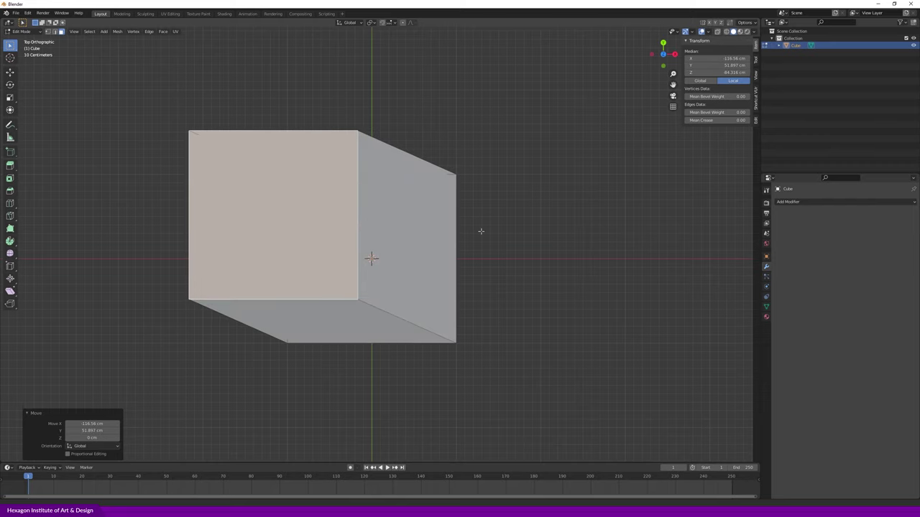
key(ctrl+z)
key(g)
click(346, 211)
middle_drag(347, 212, 409, 225)
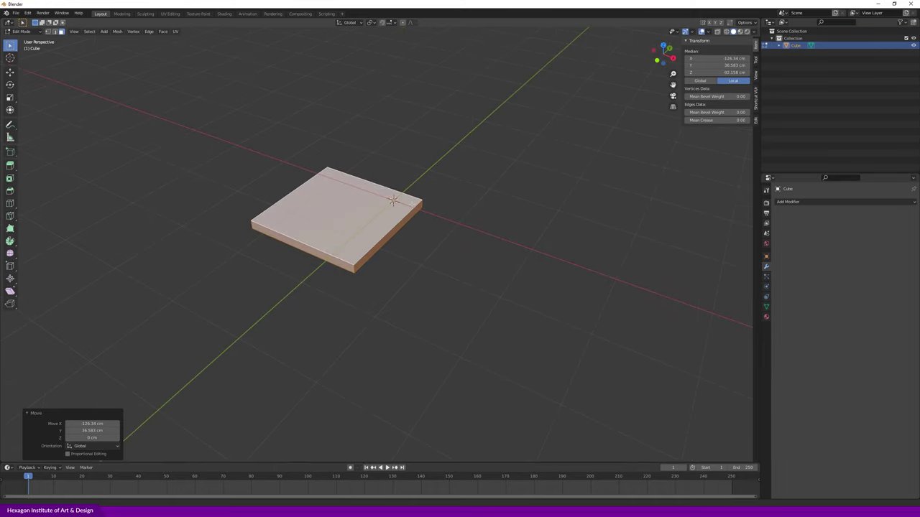
key(ctrl+z)
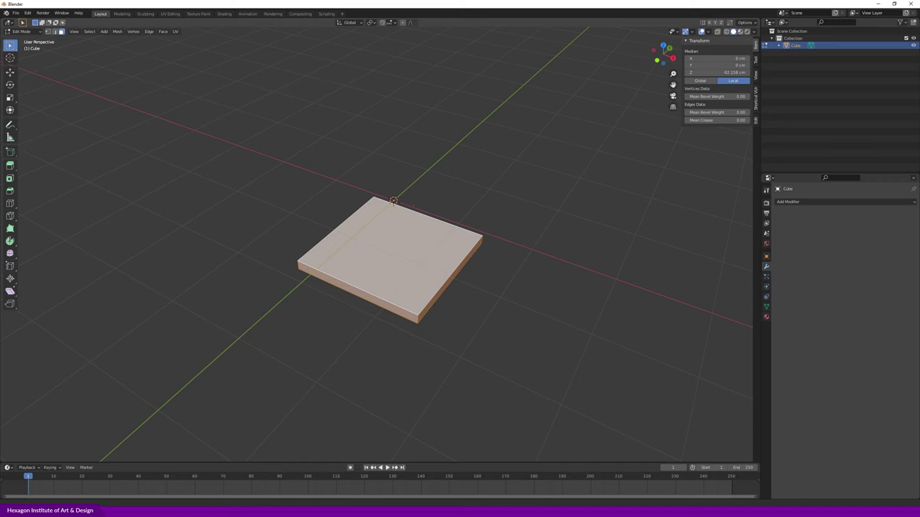
- Check the slab from front and top views, then deselect everything and switch to edge select
middle_drag(282, 176, 472, 186)
scroll(461, 208, up, 3)
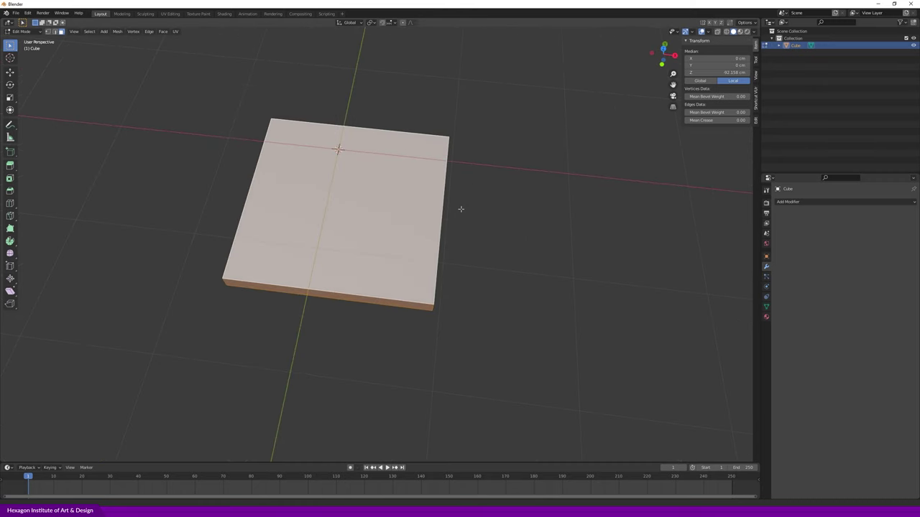
key(KP_1)
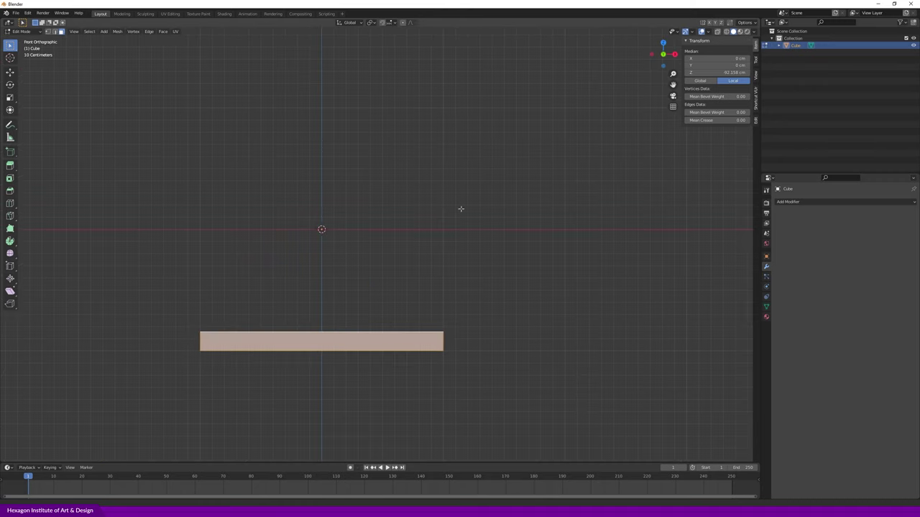
key(KP_7)
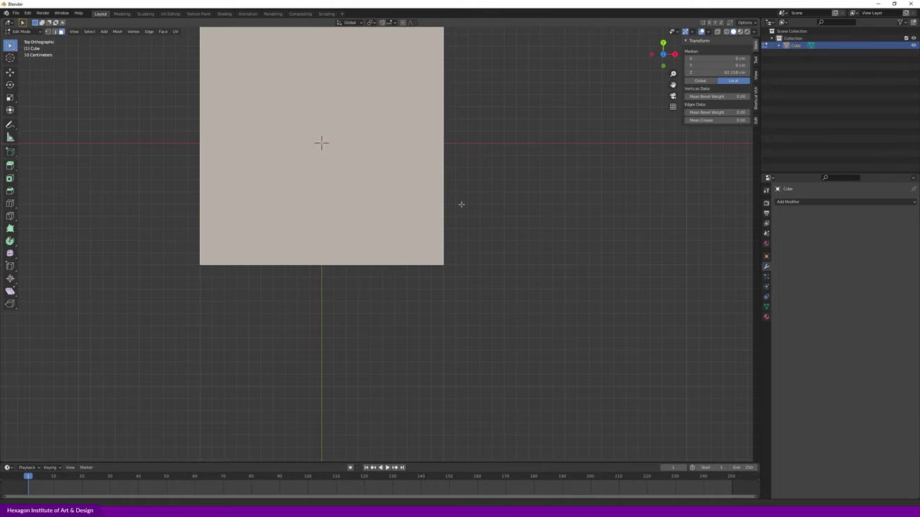
key(KP_1)
scroll(461, 204, down, 2)
scroll(460, 204, down, 1)
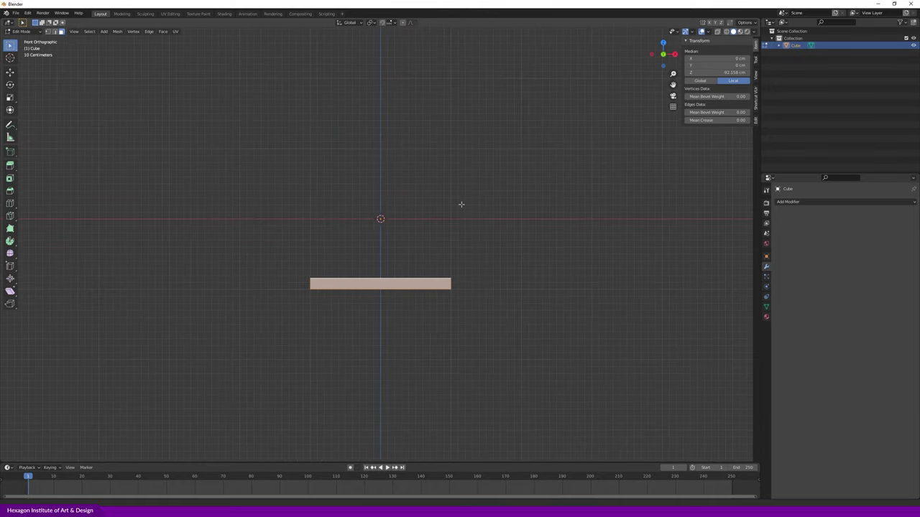
scroll(412, 225, up, 3)
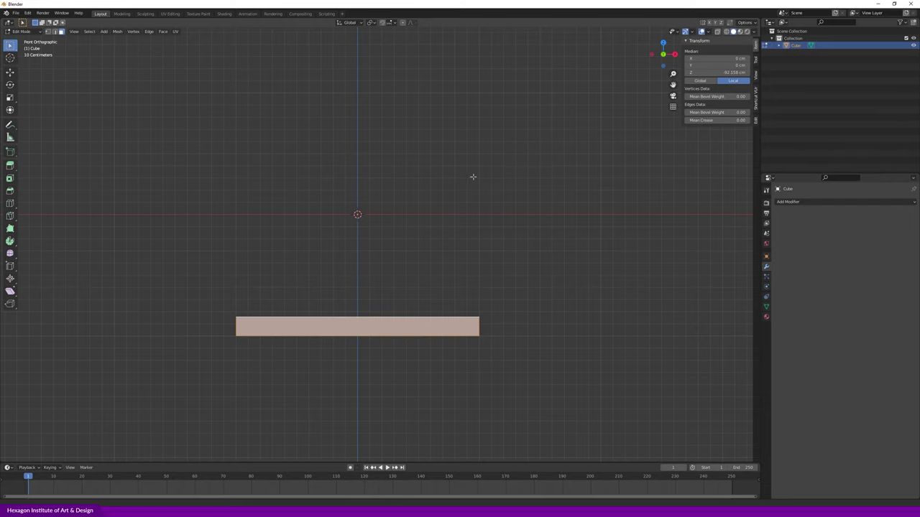
scroll(487, 194, up, 1)
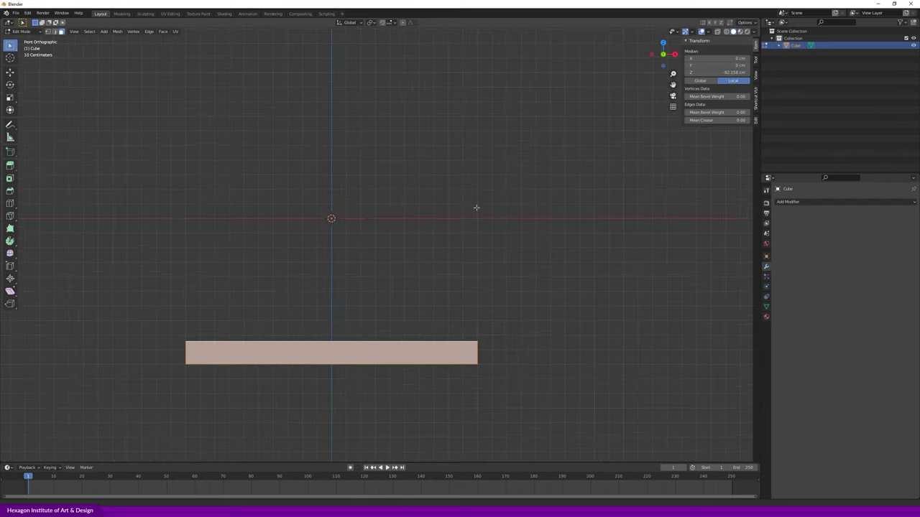
scroll(474, 220, down, 2)
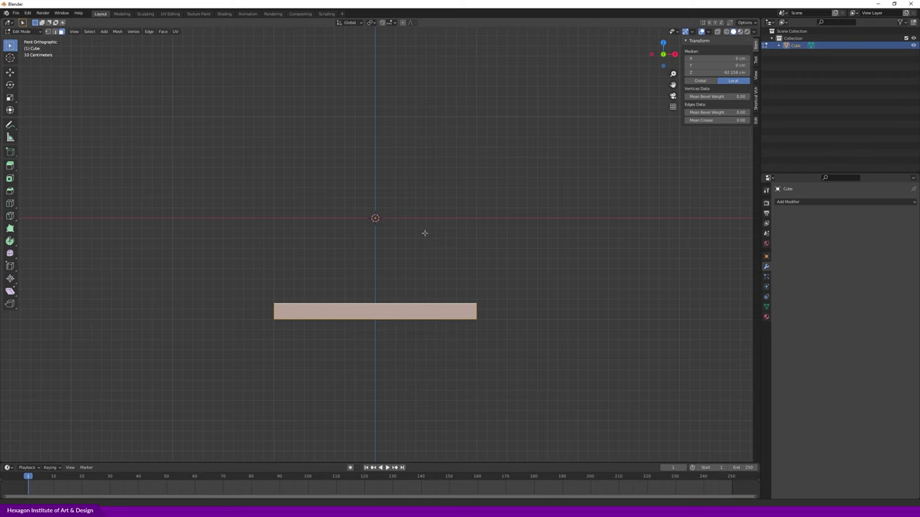
shift+middle_drag(443, 192, 421, 273)
scroll(466, 240, down, 1)
scroll(464, 266, down, 2)
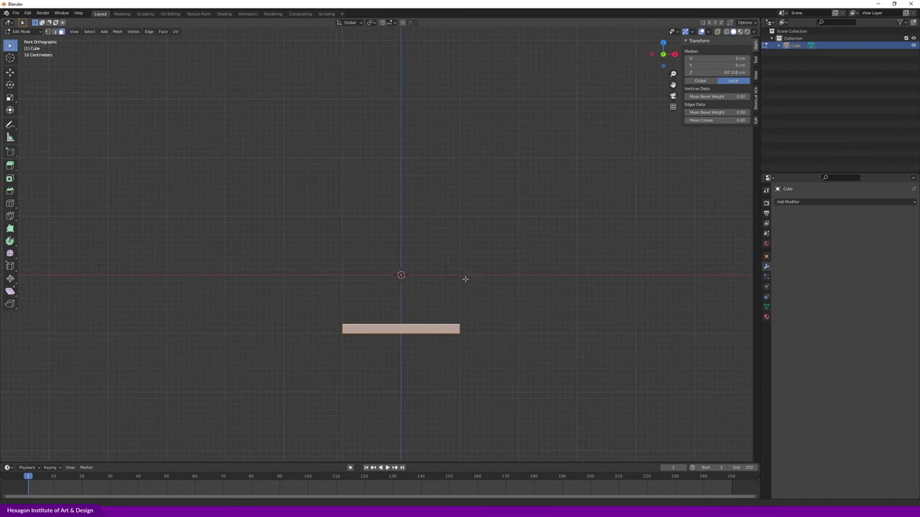
click(444, 316)
key(2)
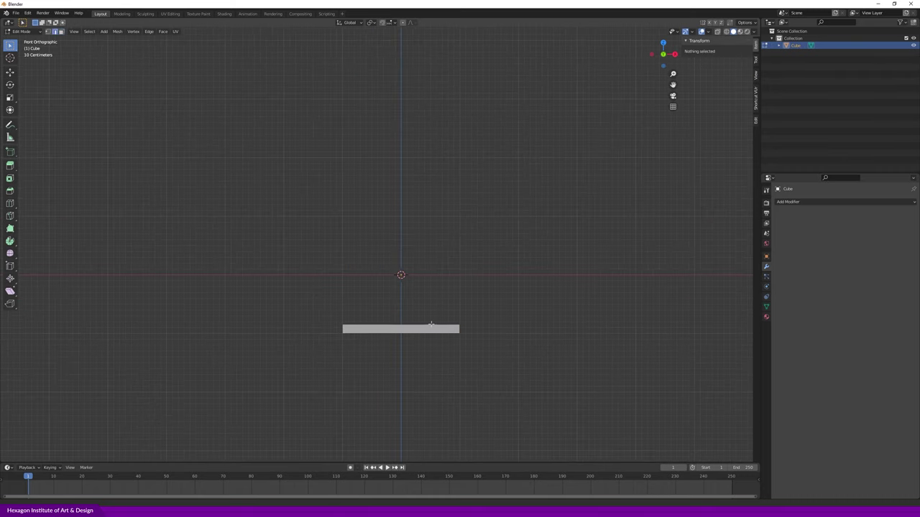
click(431, 325)
key(e)
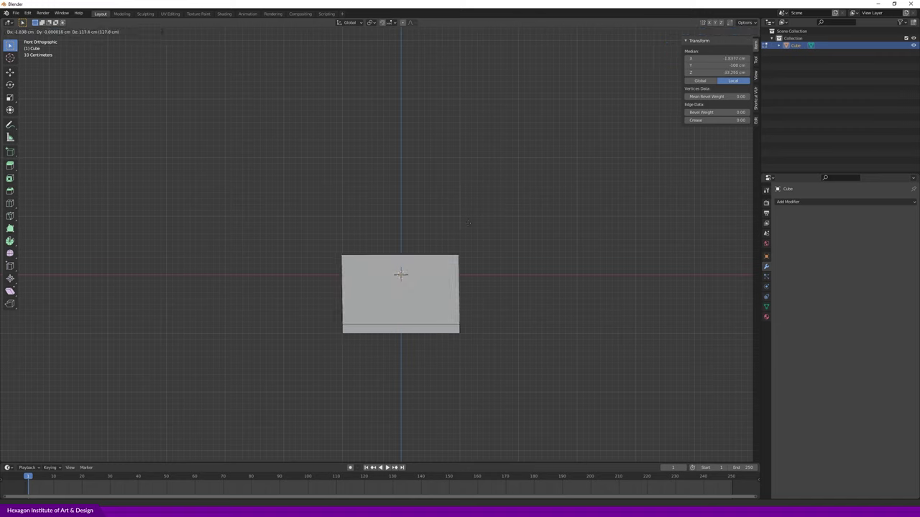
key(z)
click(469, 230)
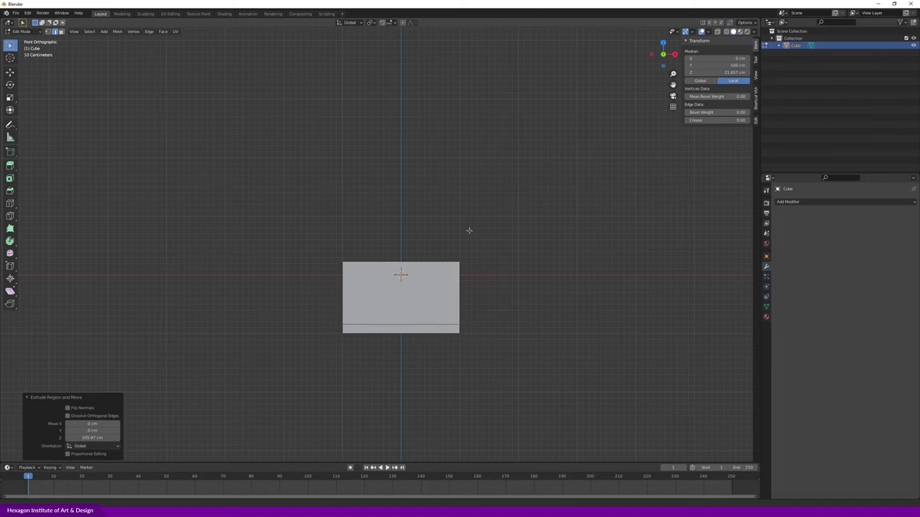
key(e)
key(z)
click(447, 184)
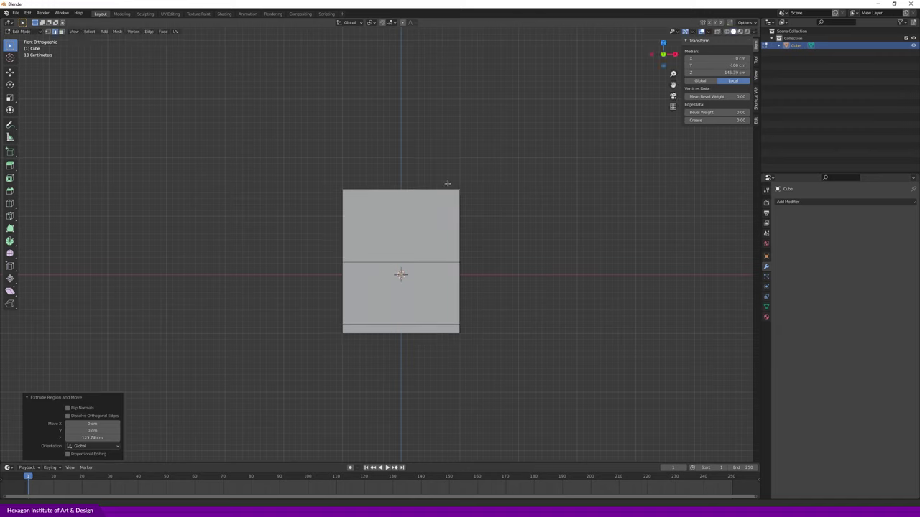
key(e)
key(z)
click(454, 101)
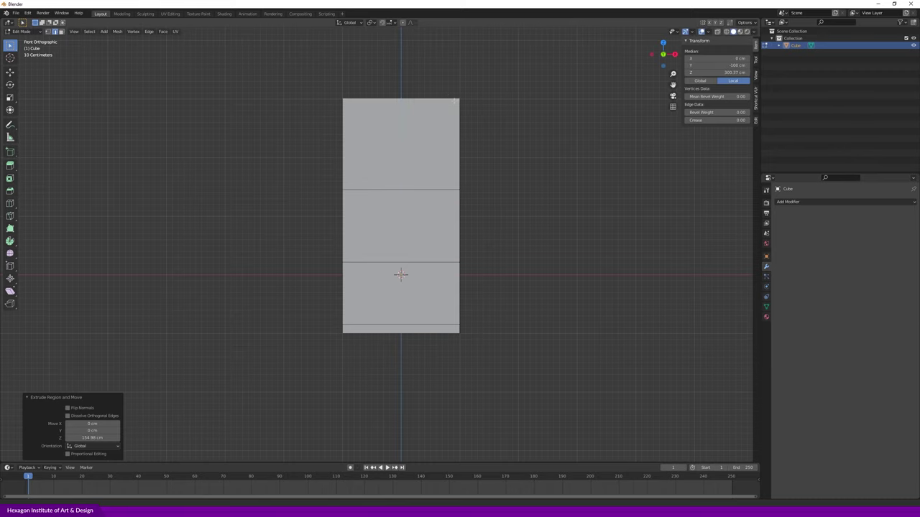
key(e)
key(z)
click(511, 69)
shift+middle_drag(513, 69, 522, 175)
key(s)
click(488, 176)
key(e)
key(z)
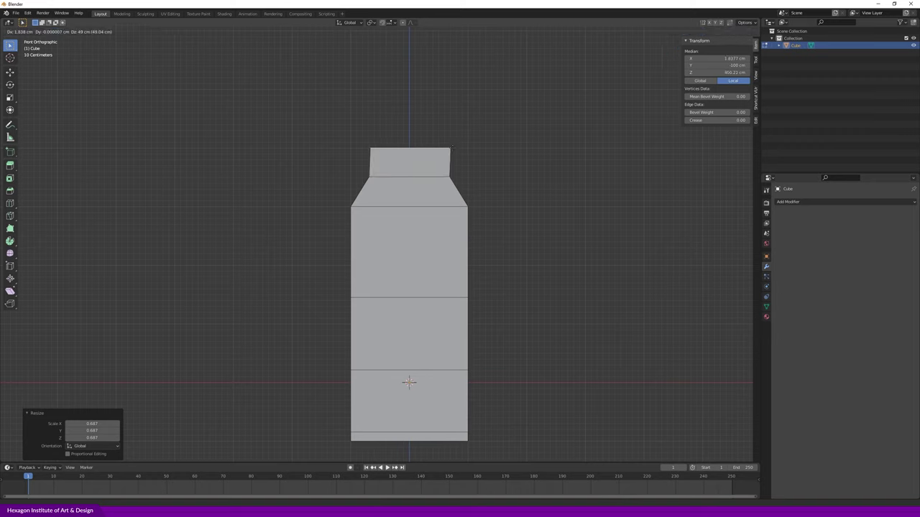
click(451, 146)
key(s)
click(442, 143)
key(g)
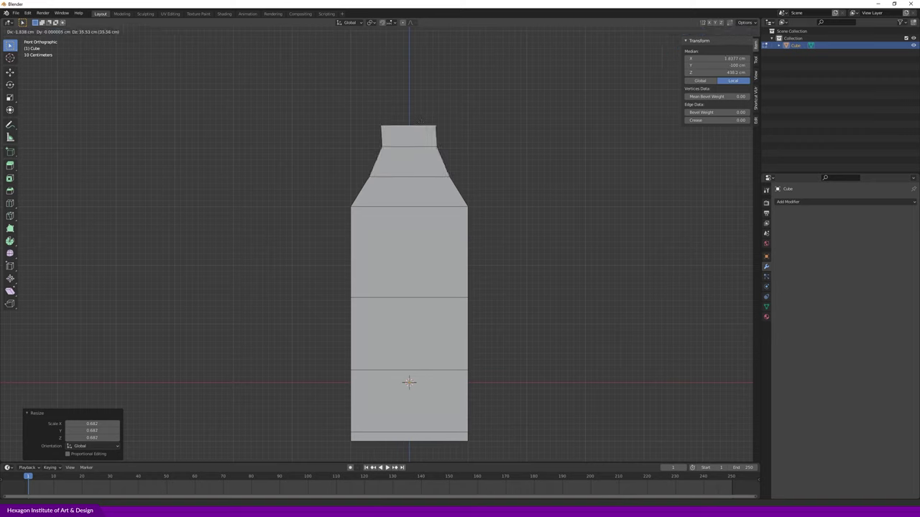
click(446, 119)
key(s)
click(455, 120)
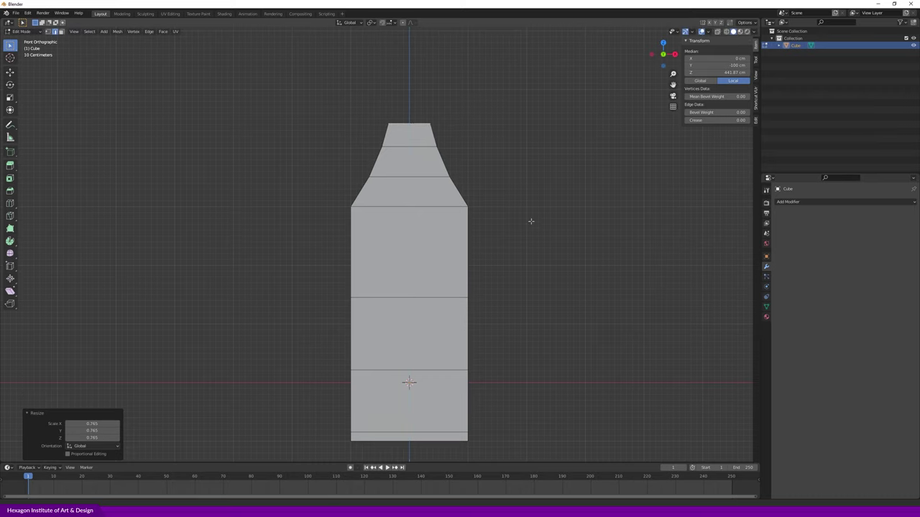
click(673, 107)
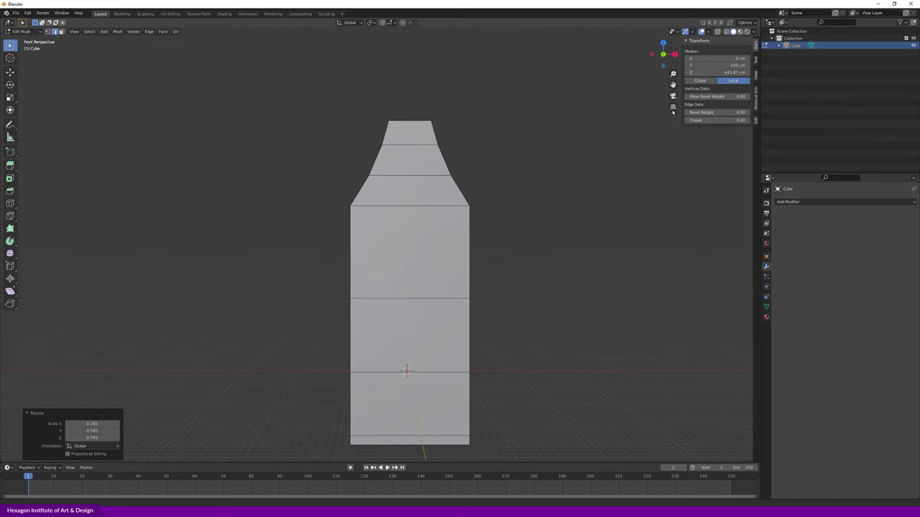
mouse_move(624, 131)
middle_down()
mouse_move(530, 119)
mouse_move(602, 138)
middle_up()
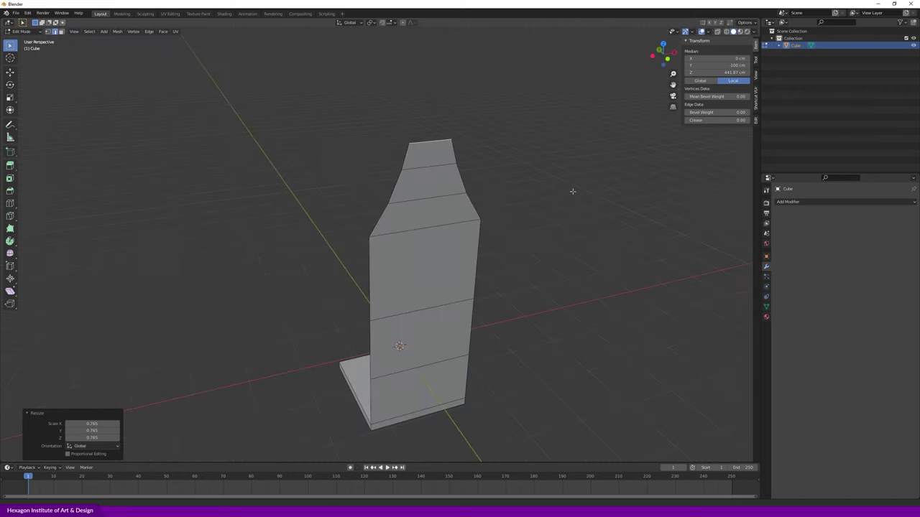
middle_drag(580, 232, 542, 242)
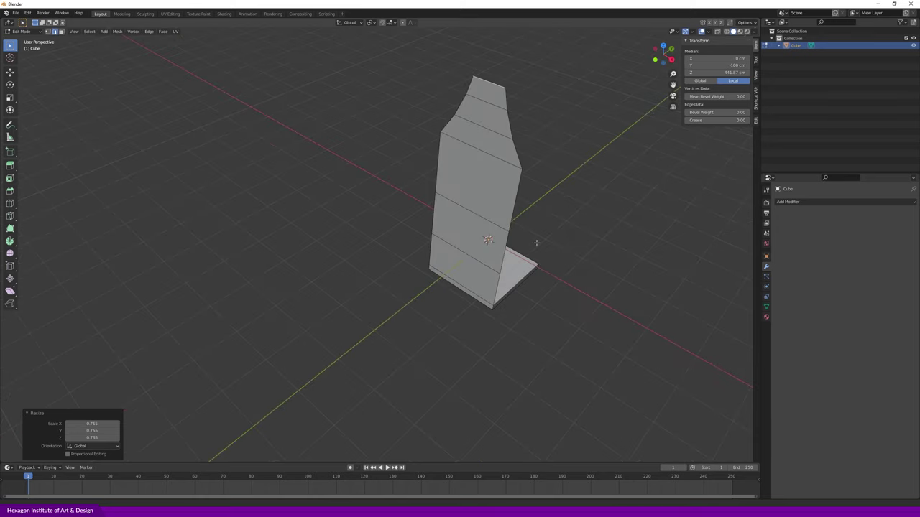
key(ctrl+z)
key(ctrl+z)
key(ctrl+z)
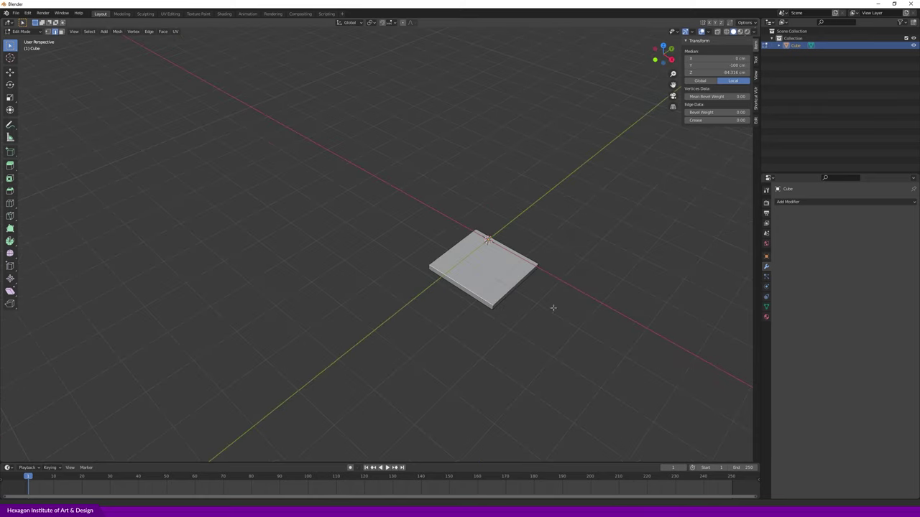
- Orbit around the flat slab, toggling between orthographic and perspective views
mouse_move(540, 339)
middle_down()
mouse_move(557, 335)
mouse_move(454, 329)
mouse_move(514, 331)
middle_up()
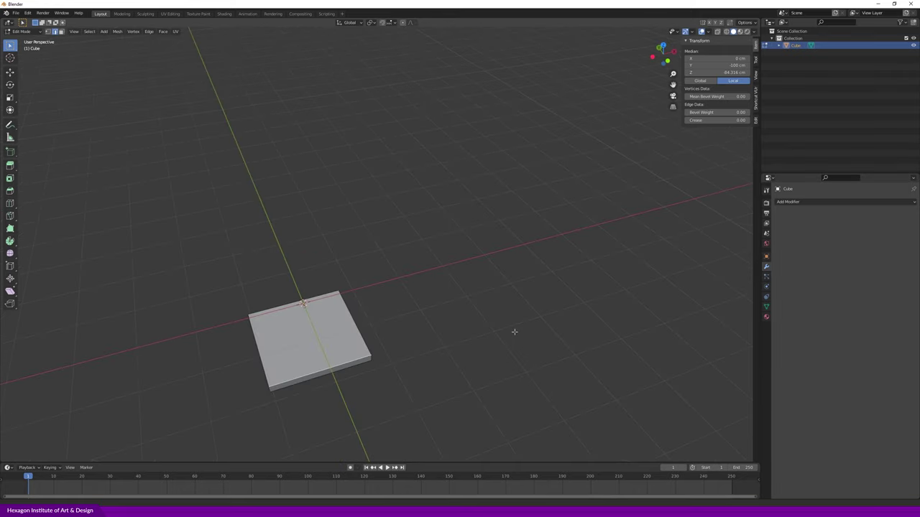
mouse_move(412, 334)
middle_down()
mouse_move(437, 273)
mouse_move(367, 363)
mouse_move(332, 338)
mouse_move(318, 355)
mouse_move(281, 338)
mouse_move(316, 358)
mouse_move(312, 333)
middle_up()
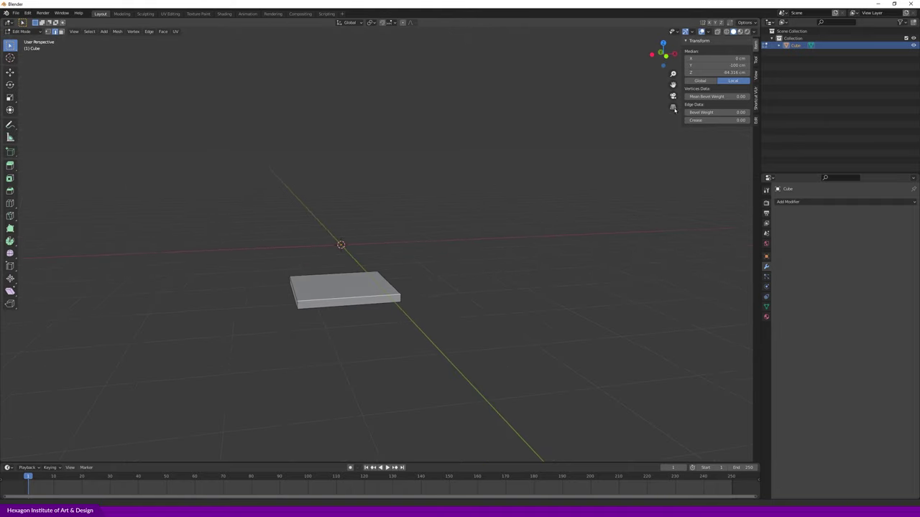
click(673, 108)
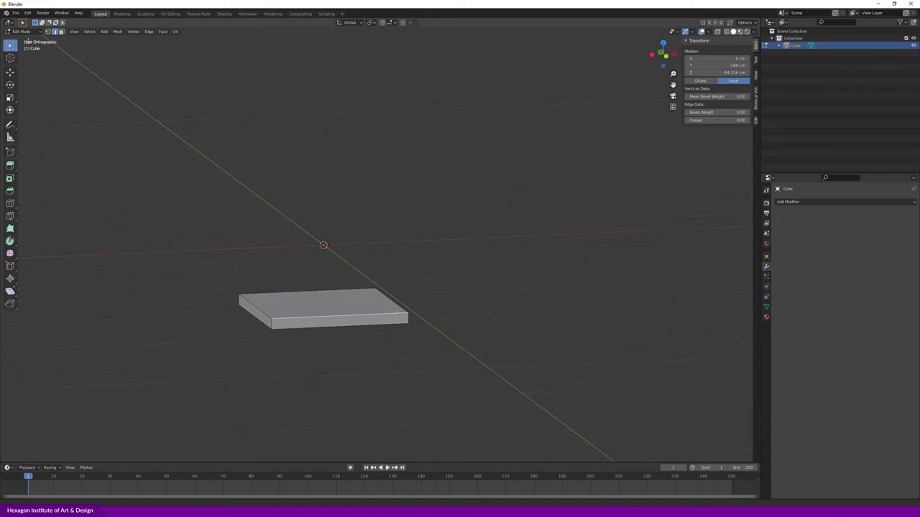
mouse_move(506, 232)
middle_down()
mouse_move(516, 238)
mouse_move(613, 185)
middle_up()
click(674, 108)
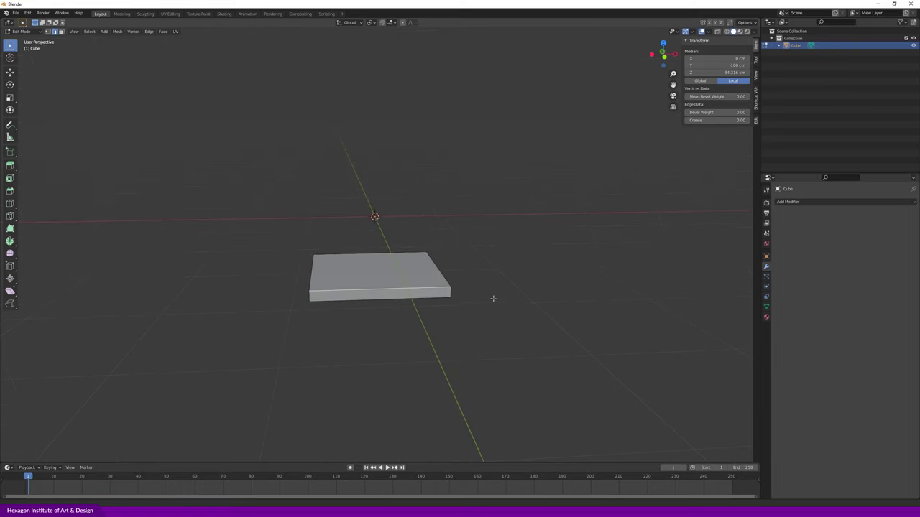
- Check the slab from front, top and right-side views, then select all its geometry
key(KP_1)
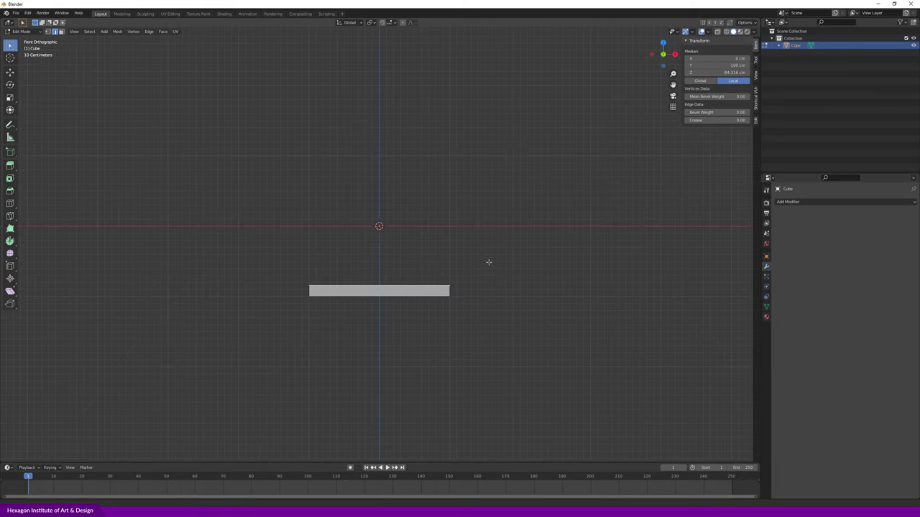
key(KP_7)
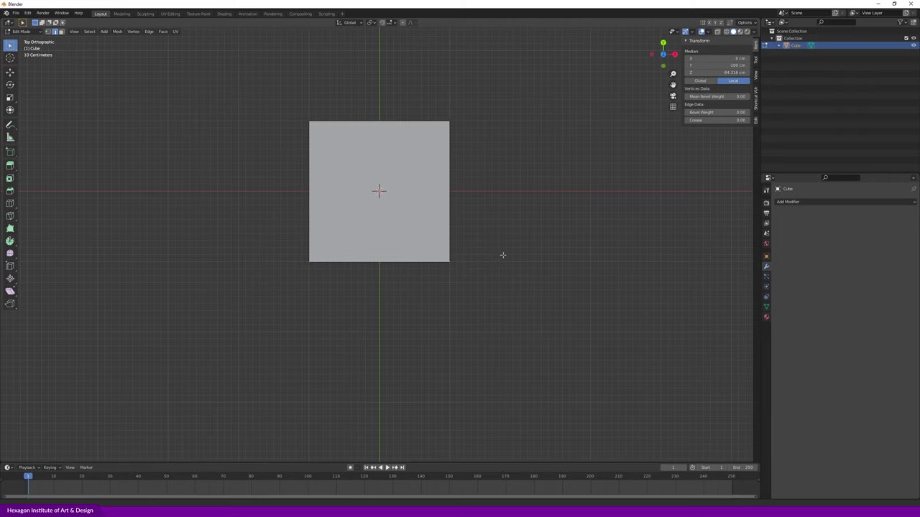
key(KP_3)
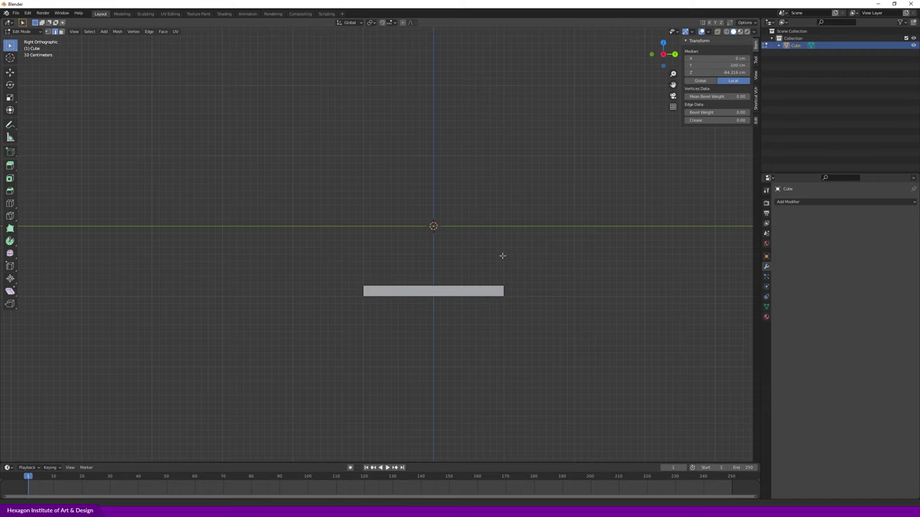
key(KP_1)
middle_drag(430, 261, 434, 201)
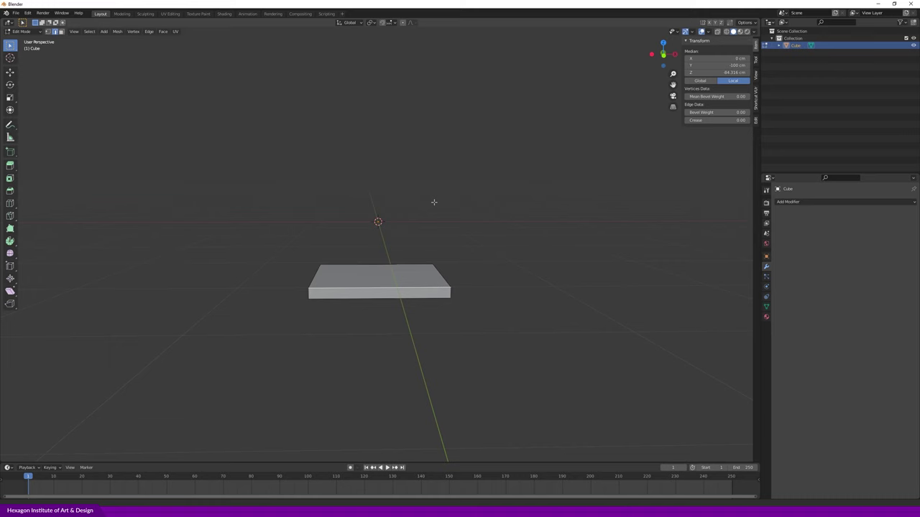
key(KP_1)
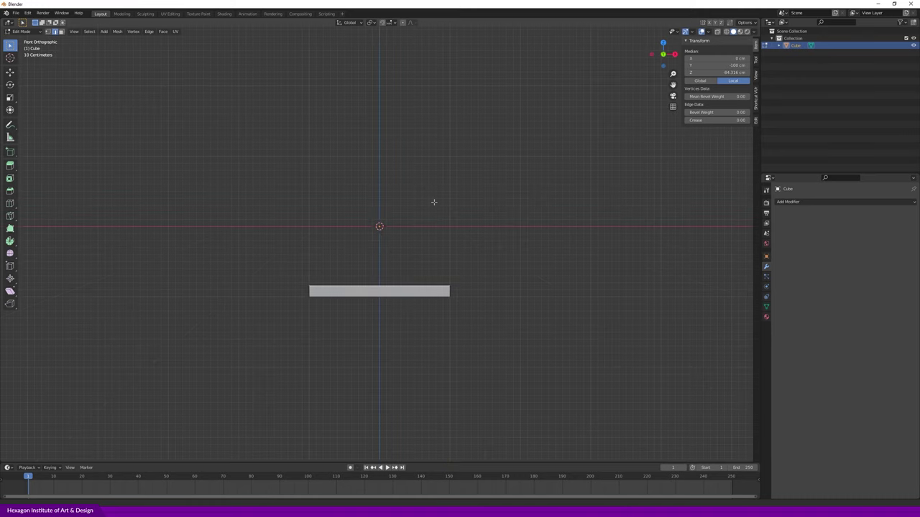
key(a)
scroll(406, 296, up, 4)
scroll(406, 296, down, 4)
- Move the slab straight up about 101 cm along Z
key(g)
click(406, 296)
key(g)
key(z)
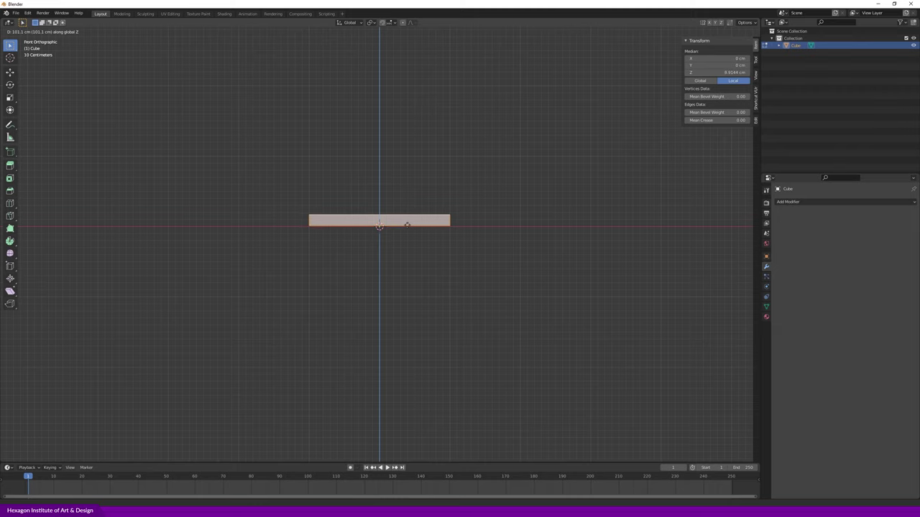
click(406, 225)
mouse_move(459, 236)
middle_down()
mouse_move(518, 261)
mouse_move(482, 235)
mouse_move(489, 324)
mouse_move(506, 282)
middle_up()
- Raise the slab with a 226.49 cm Z move, then clear the selection
key(g)
key(z)
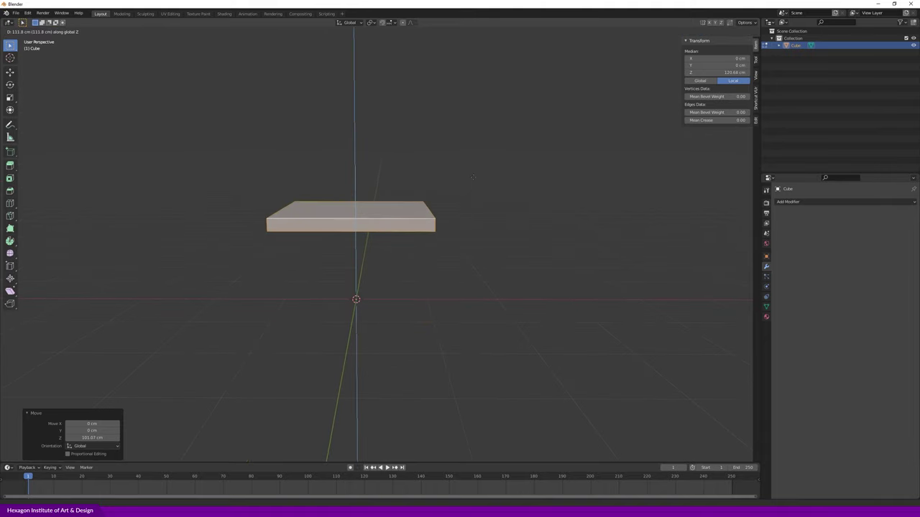
click(496, 205)
middle_drag(496, 204, 496, 220)
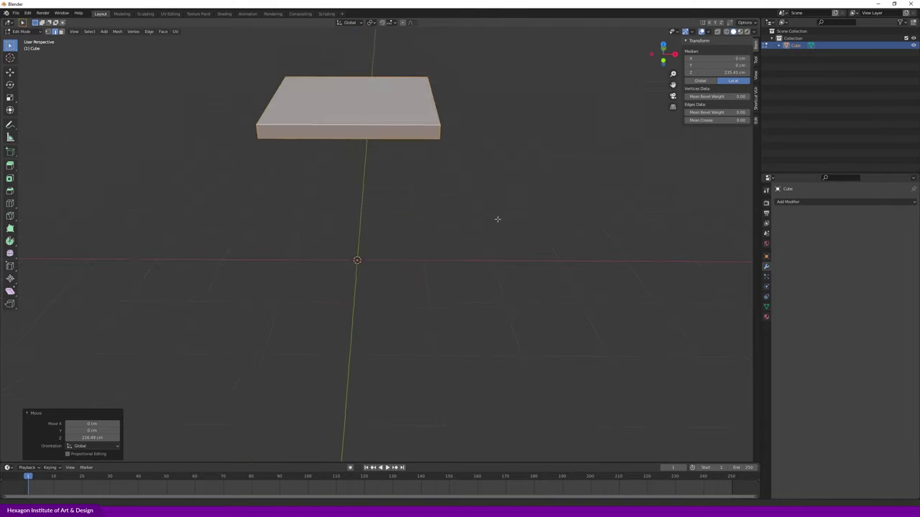
scroll(496, 220, down, 3)
scroll(506, 187, up, 2)
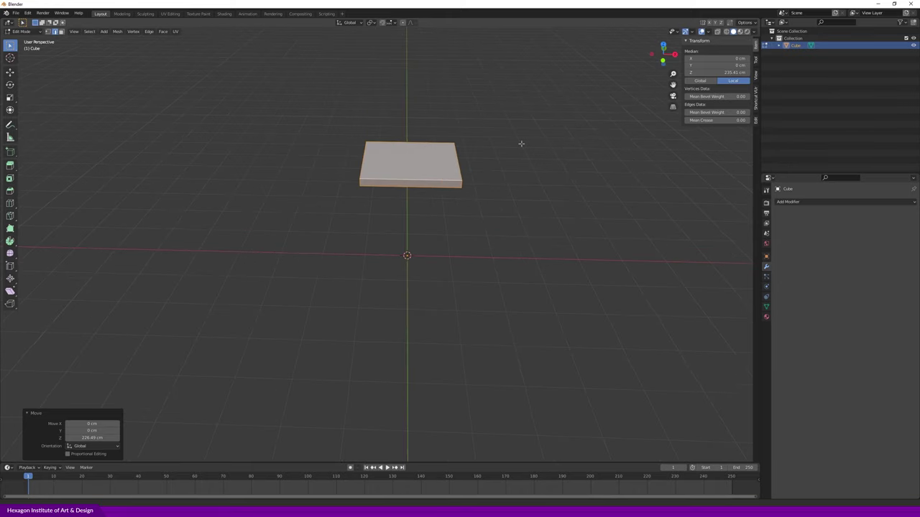
middle_drag(520, 144, 472, 218)
scroll(469, 219, up, 1)
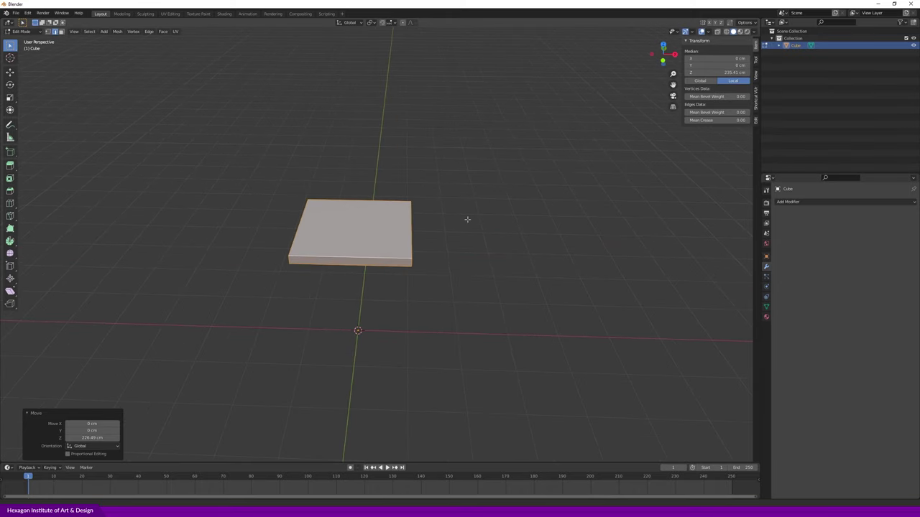
click(465, 220)
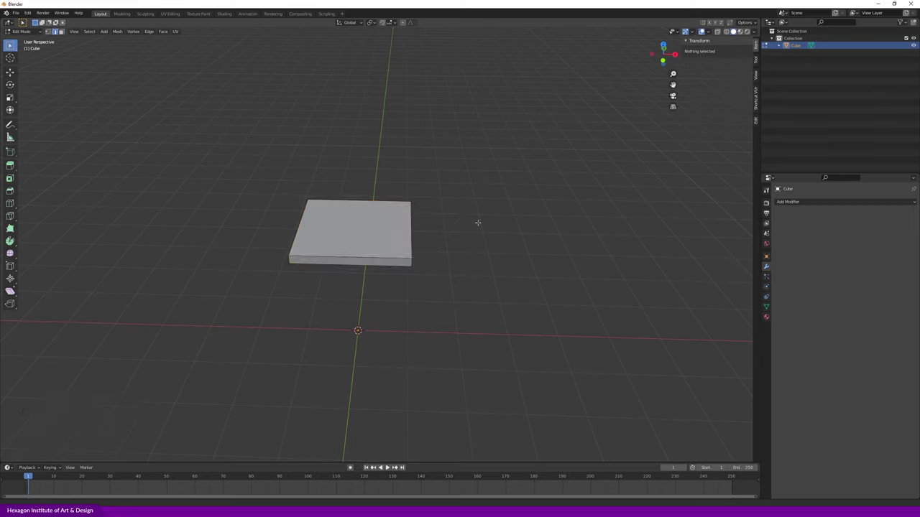
- Select the whole slab and stretch it 3.343 times along X
middle_drag(476, 221, 453, 220)
click(423, 226)
mouse_move(435, 283)
middle_down()
mouse_move(458, 280)
mouse_move(430, 282)
middle_up()
key(a)
middle_drag(447, 276, 446, 268)
key(s)
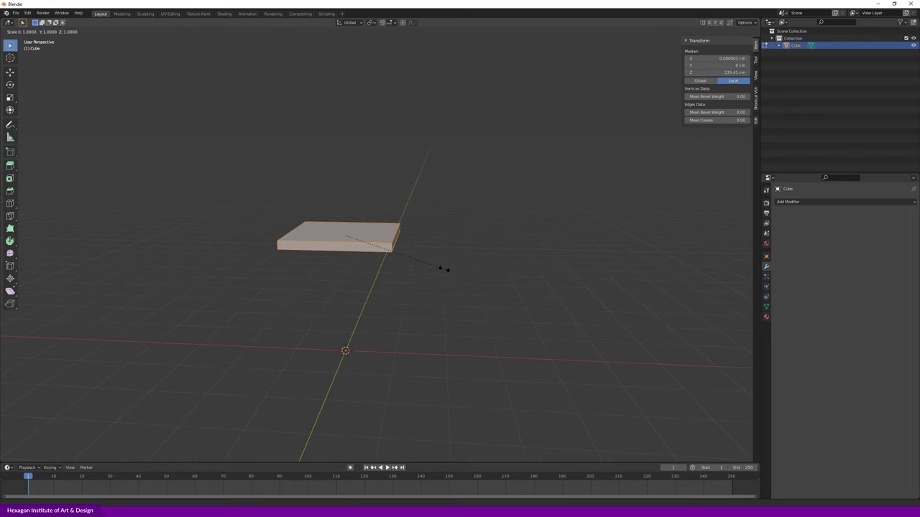
key(x)
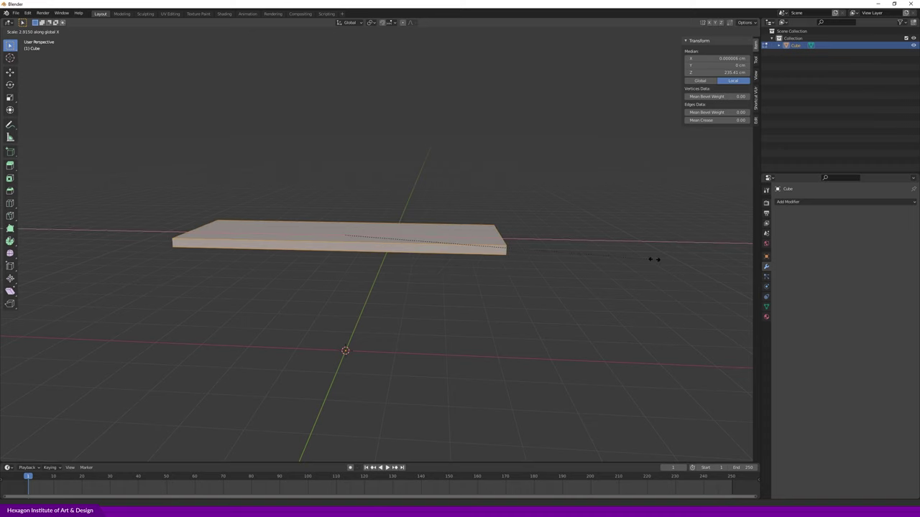
mouse_move(579, 251)
middle_down()
mouse_move(564, 306)
mouse_move(547, 263)
middle_up()
- Widen the slab 1.889 times along Y, then deselect it
key(s)
key(y)
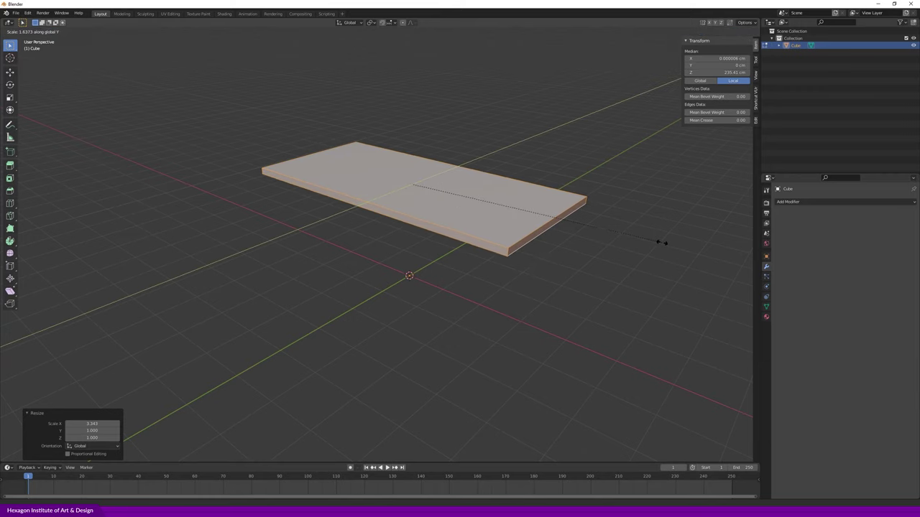
click(687, 245)
mouse_move(697, 242)
middle_down()
mouse_move(507, 280)
mouse_move(355, 384)
mouse_move(328, 382)
mouse_move(419, 287)
mouse_move(390, 298)
mouse_move(450, 322)
mouse_move(437, 320)
mouse_move(452, 342)
mouse_move(443, 324)
middle_up()
click(500, 353)
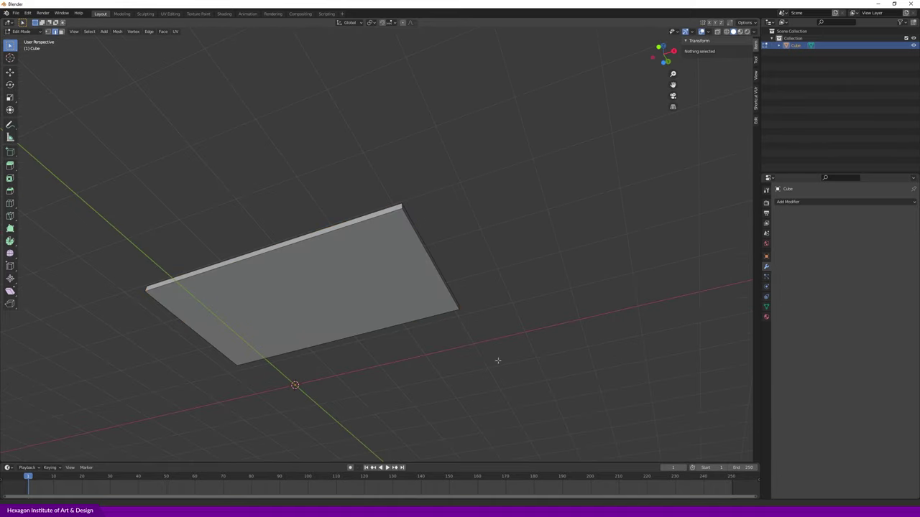
- Move the whole slab straight up along Z, high above the floor grid
middle_drag(507, 195, 328, 314)
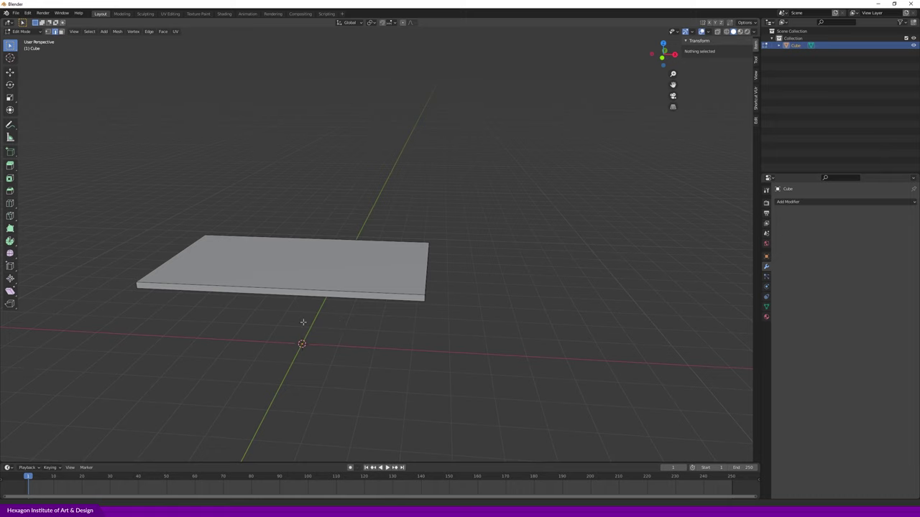
mouse_move(266, 339)
middle_down()
mouse_move(266, 298)
mouse_move(256, 297)
middle_up()
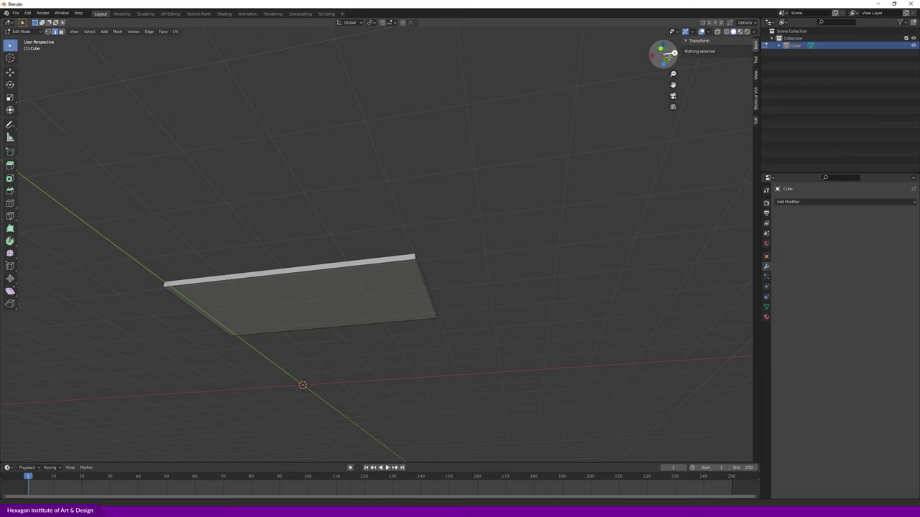
mouse_move(665, 59)
mouse_down()
mouse_move(672, 63)
mouse_move(664, 56)
mouse_up()
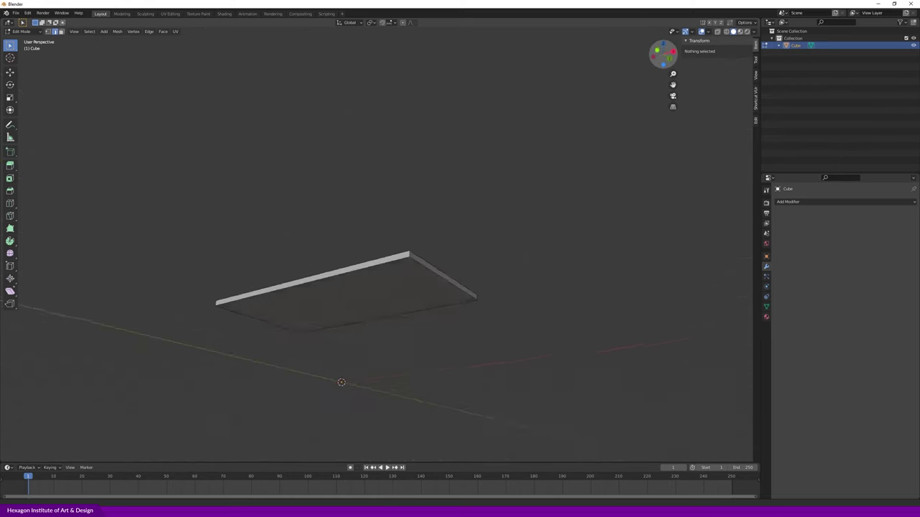
scroll(437, 211, up, 2)
scroll(440, 214, up, 2)
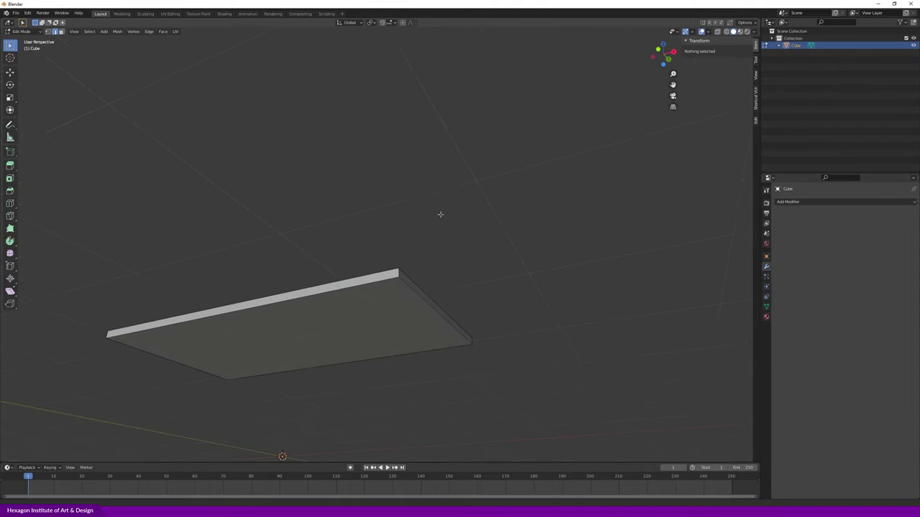
key(a)
key(g)
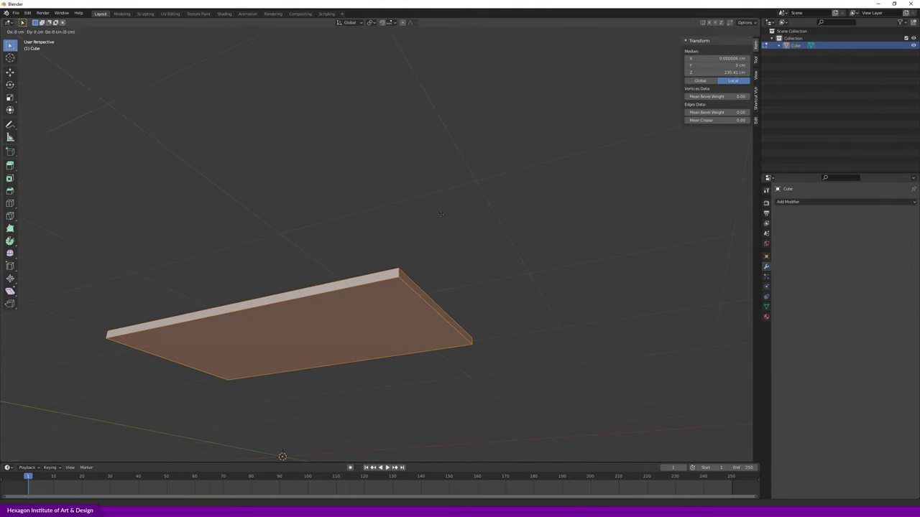
key(z)
click(476, 148)
mouse_move(476, 147)
middle_down()
mouse_move(492, 225)
mouse_move(487, 195)
middle_up()
click(486, 194)
- Switch to Face Select mode and select the slab's underside face
key(3)
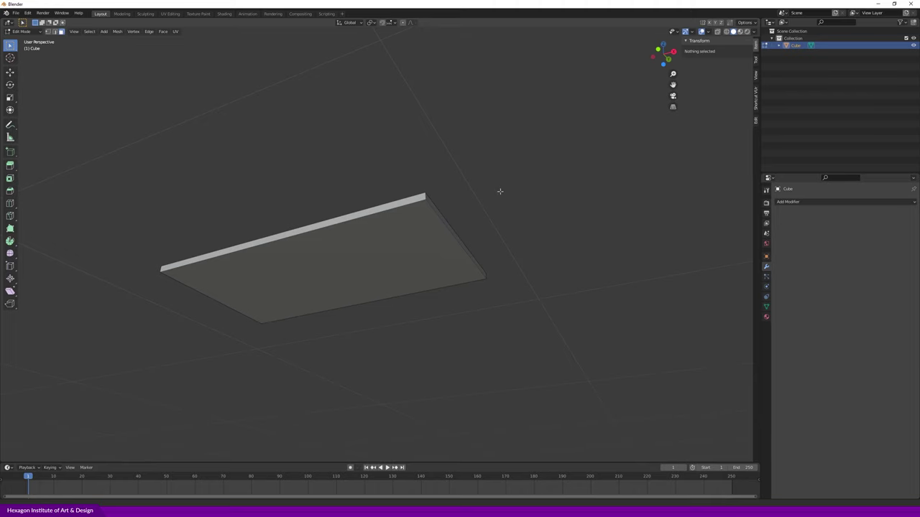
key(a)
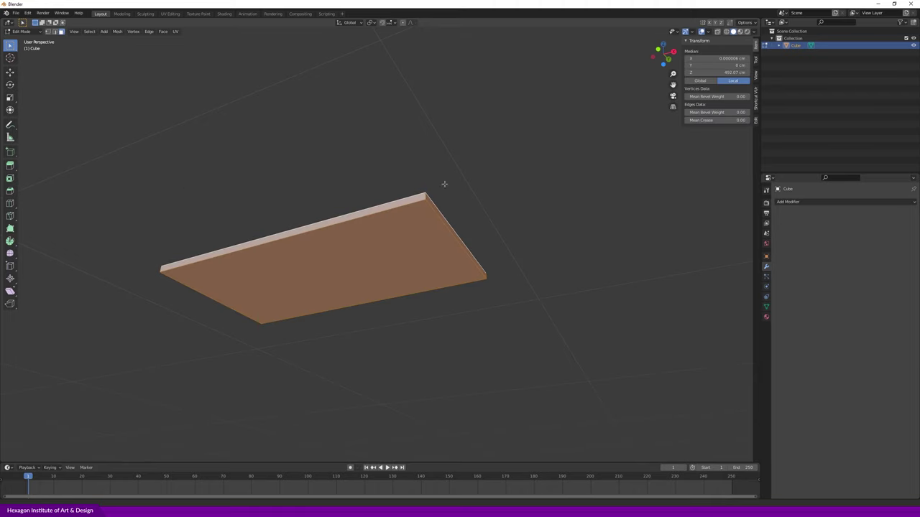
click(577, 218)
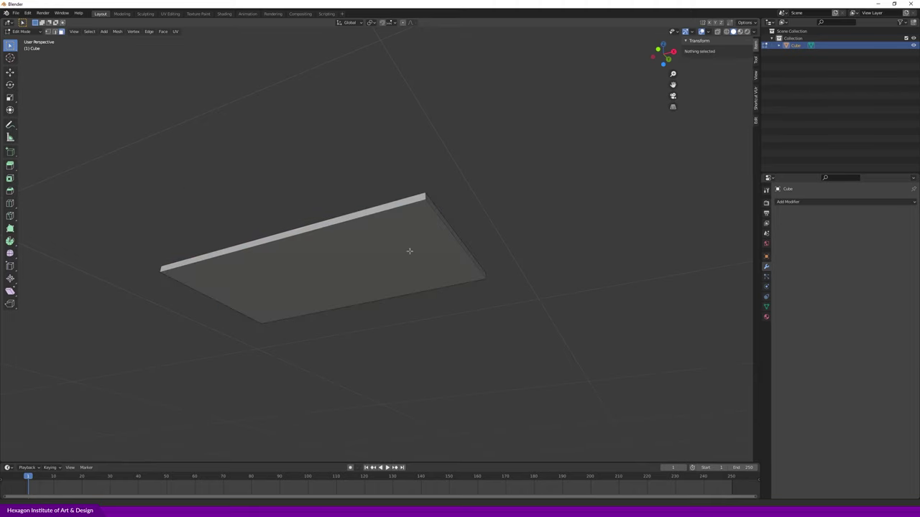
click(351, 261)
mouse_move(373, 190)
middle_down()
mouse_move(366, 162)
mouse_move(429, 234)
mouse_move(421, 206)
mouse_move(400, 237)
middle_up()
click(460, 230)
key(ctrl+z)
middle_drag(488, 251, 487, 247)
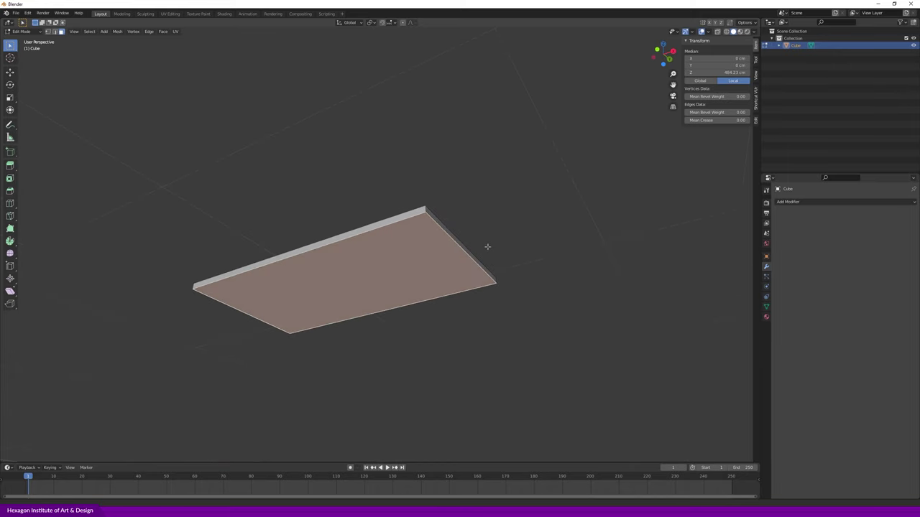
middle_drag(454, 179, 464, 198)
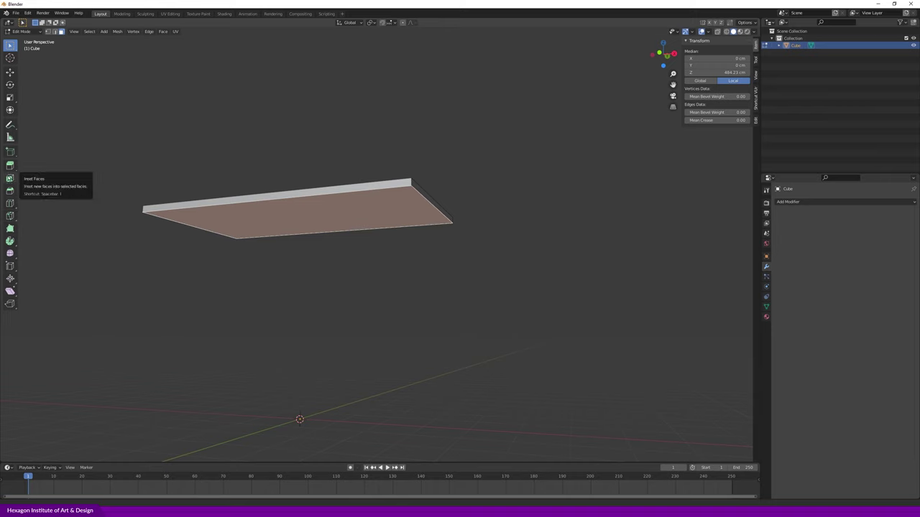
- Activate the Extrude Region tool from the toolbar's extrude variants
click(14, 168)
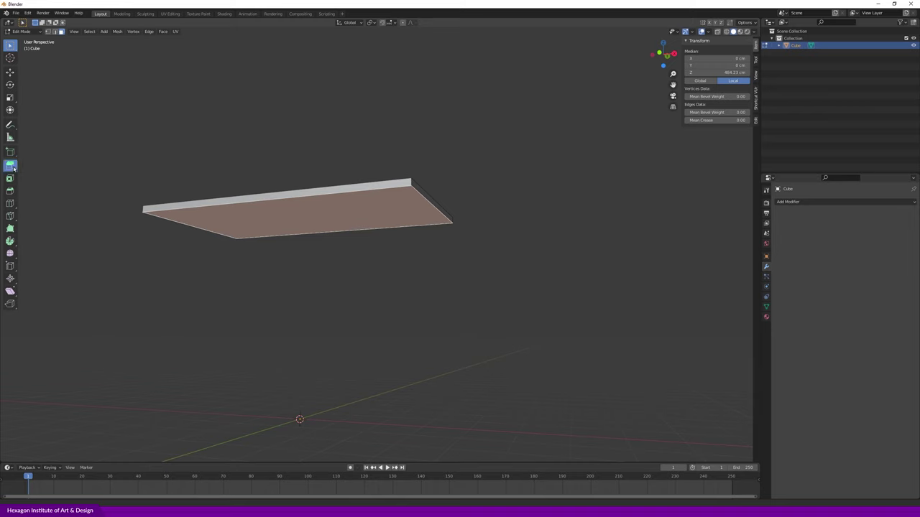
click(14, 168)
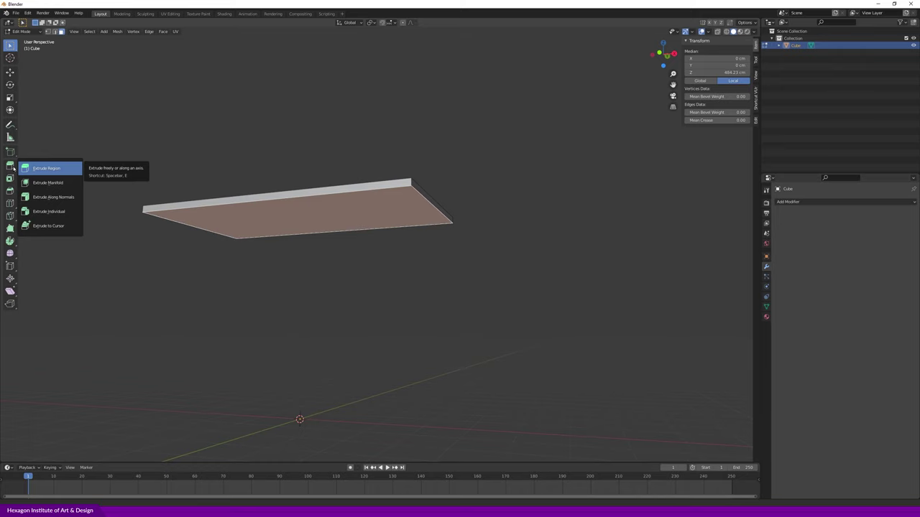
middle_drag(331, 142, 339, 156)
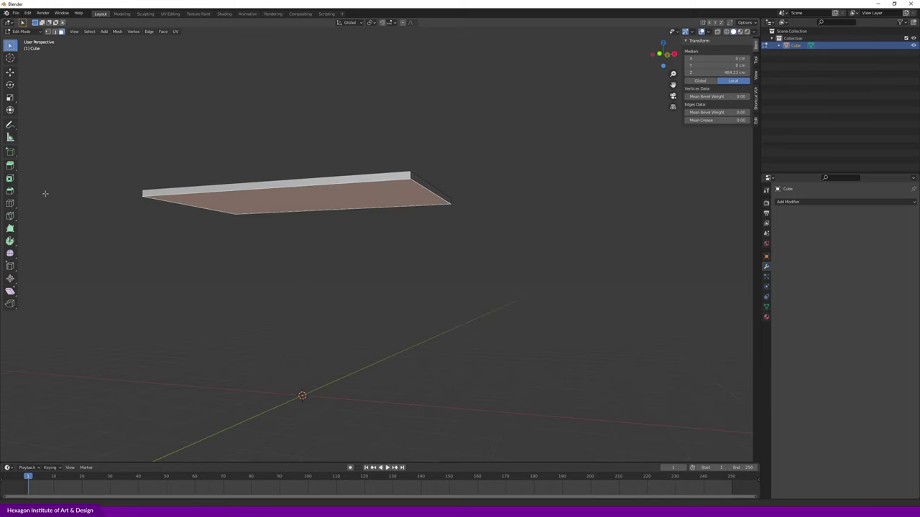
click(11, 166)
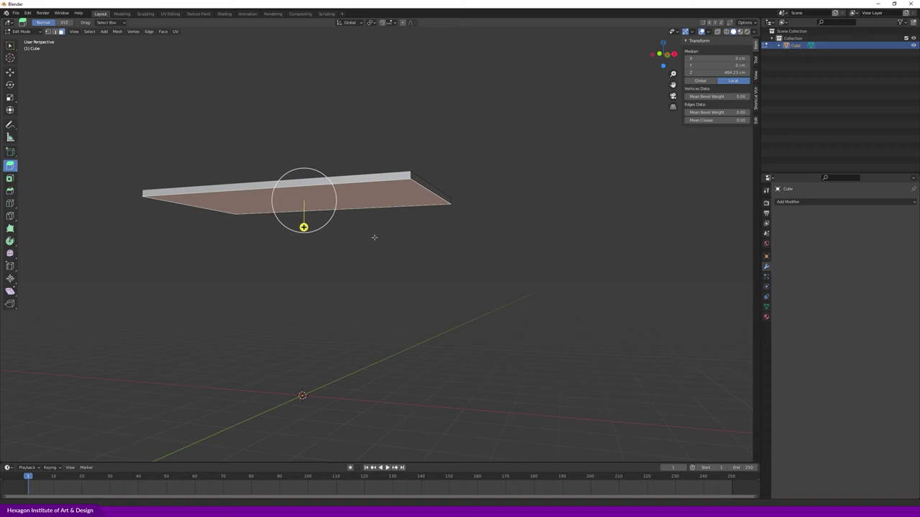
- Try extruding the underside face, then cancel and undo the attempts
key(w)
key(e)
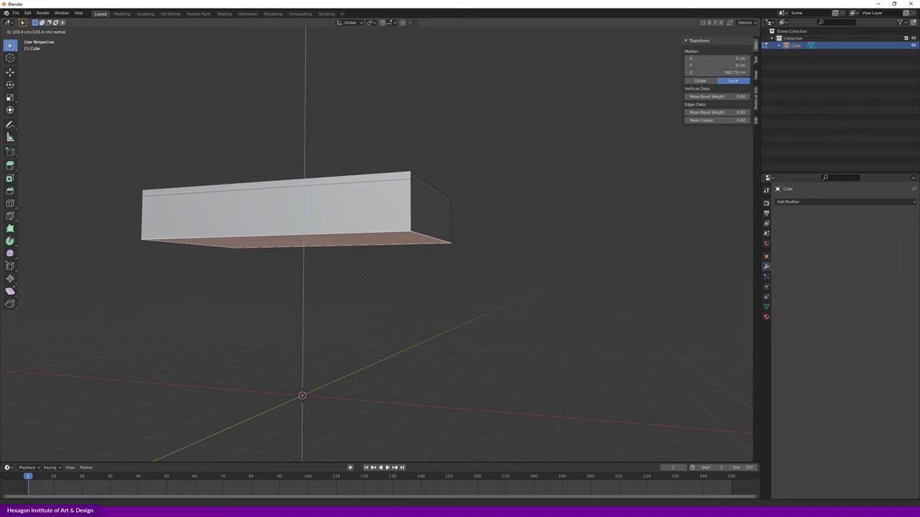
right_click(353, 265)
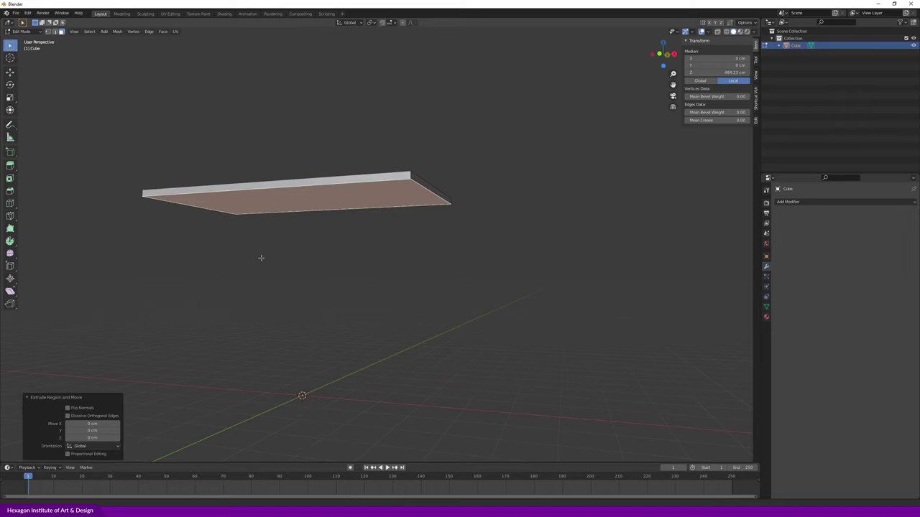
key(ctrl+z)
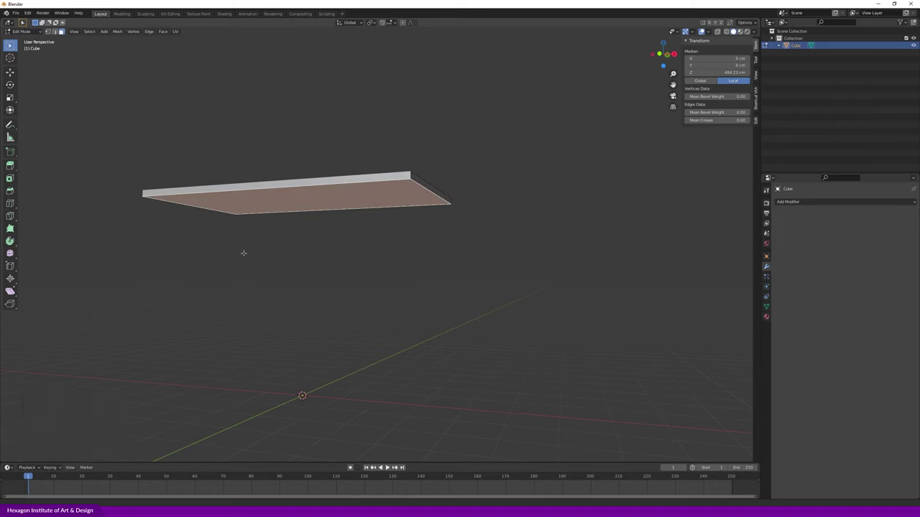
scroll(353, 205, up, 1)
click(353, 207)
click(374, 206)
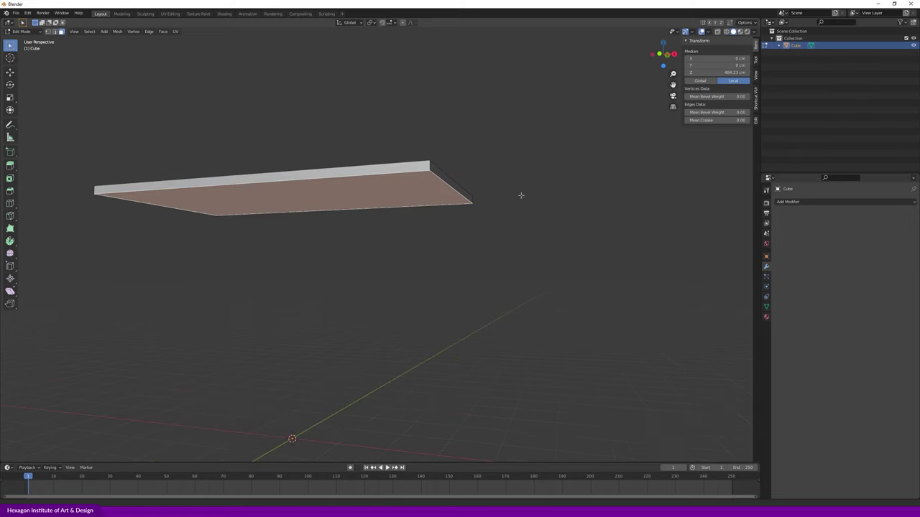
key(e)
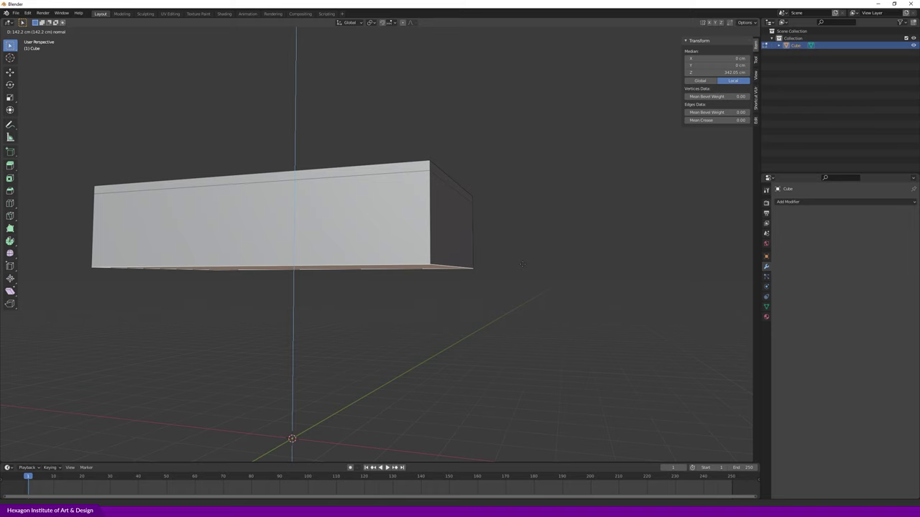
key(Escape)
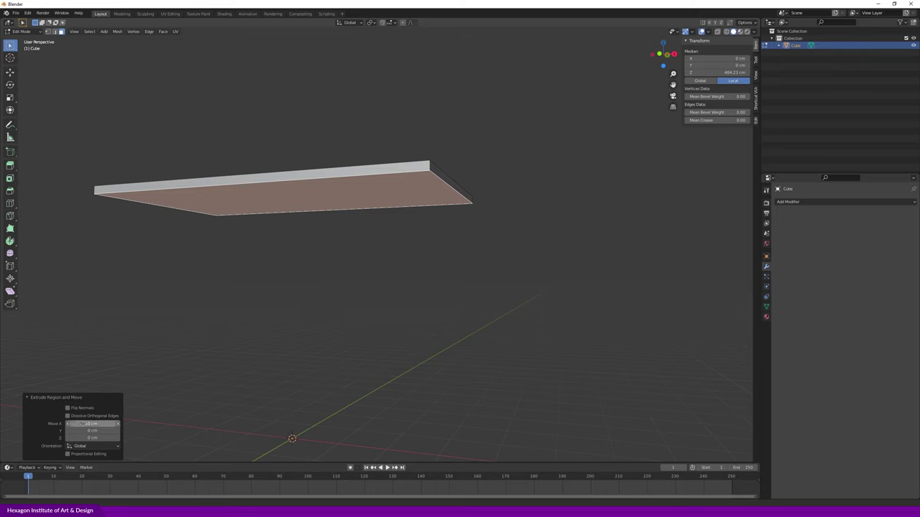
mouse_move(92, 438)
mouse_down()
mouse_move(108, 438)
mouse_move(92, 438)
mouse_up()
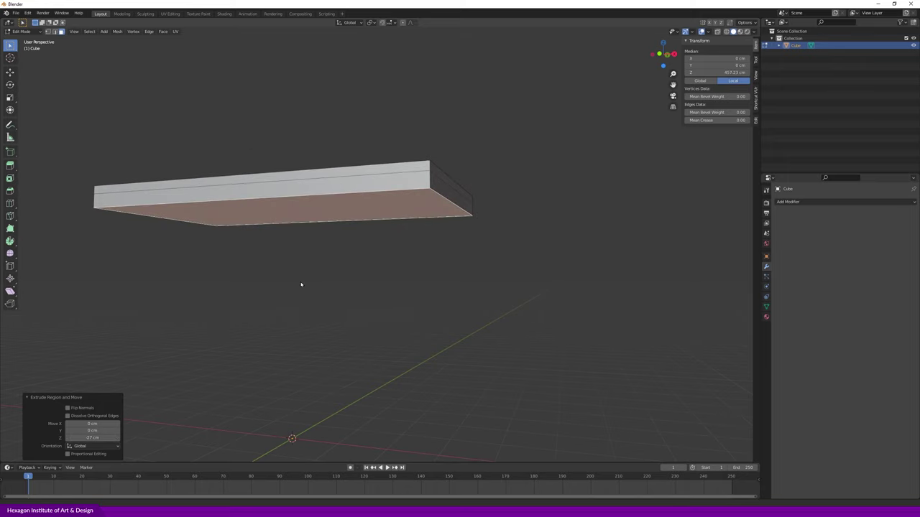
key(ctrl+z)
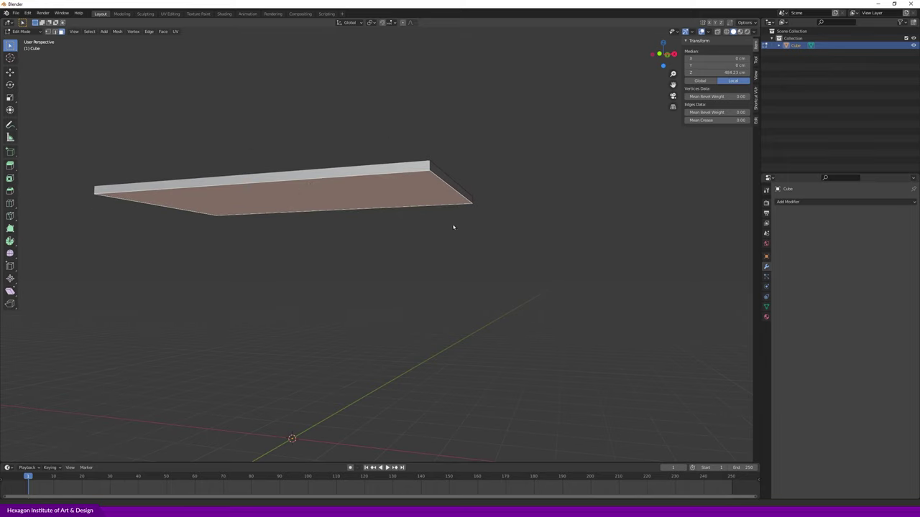
- Reselect the slab's bottom face from a view beneath the slab
middle_drag(452, 225, 427, 208)
key(alt+a)
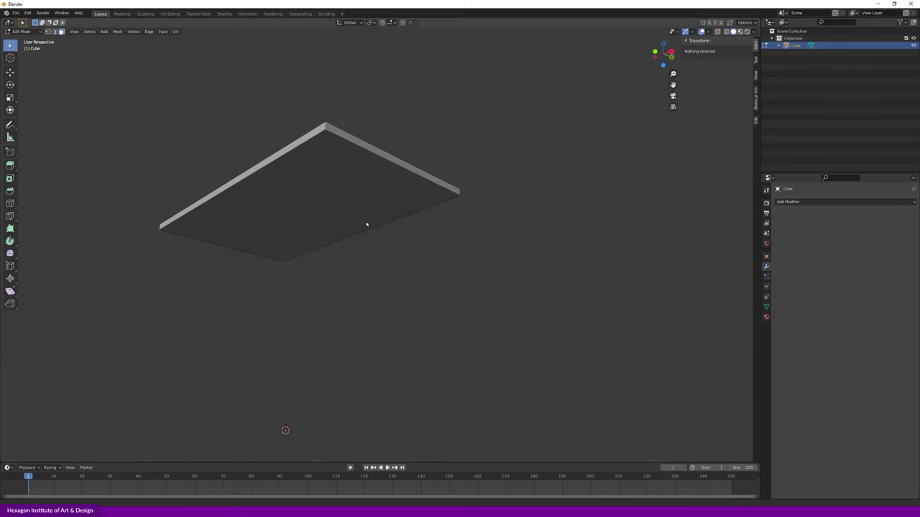
click(366, 225)
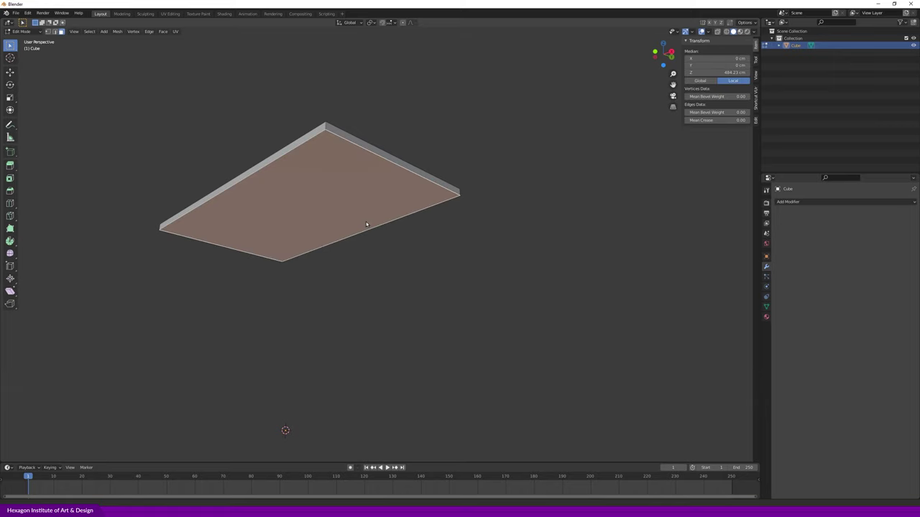
middle_drag(366, 225, 367, 179)
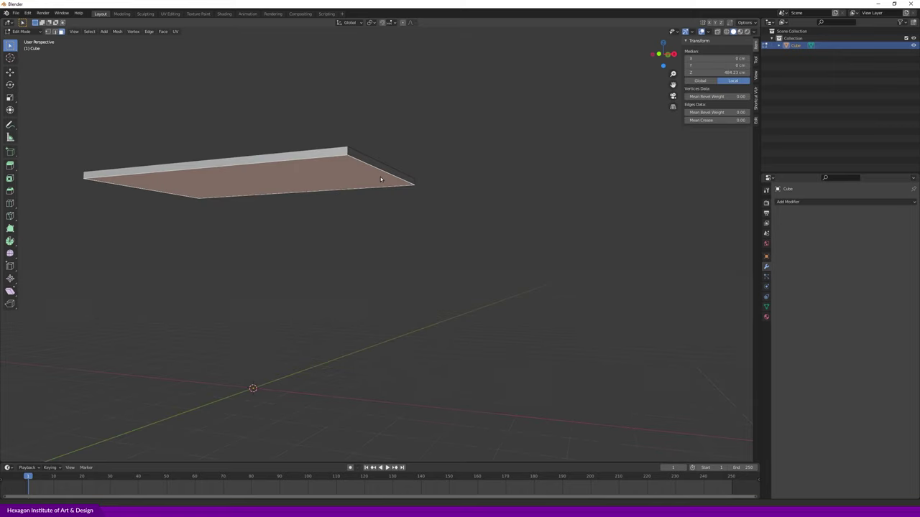
key(alt+a)
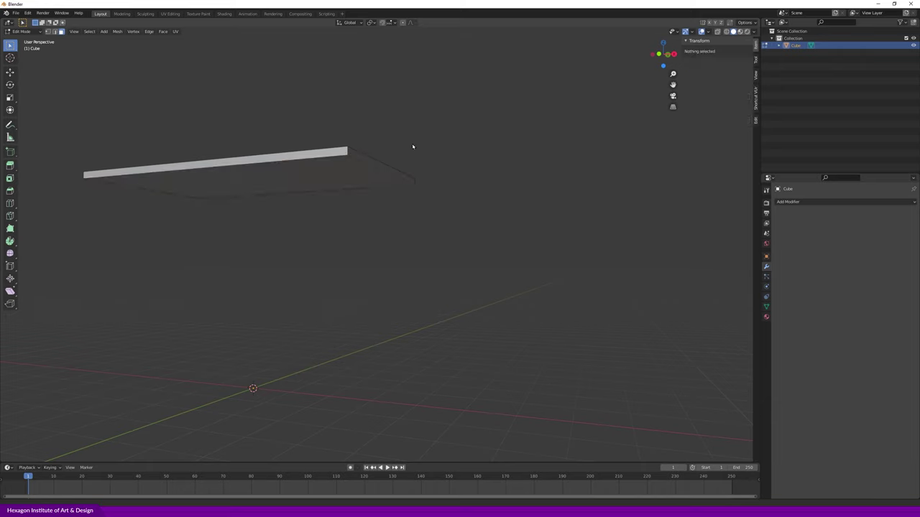
click(302, 197)
key(alt+a)
mouse_move(274, 212)
middle_down()
mouse_move(329, 256)
mouse_move(311, 227)
middle_up()
click(330, 223)
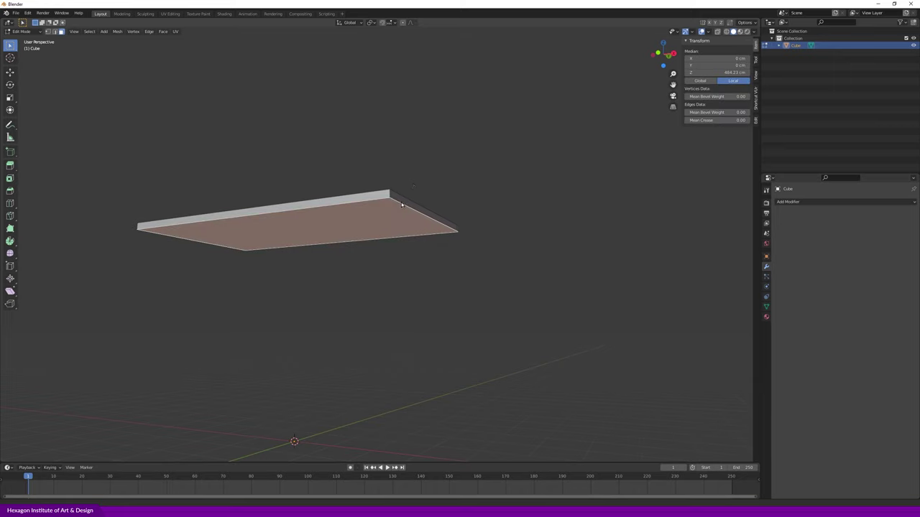
- Extrude the bottom face 24.323 cm straight down along global Z
key(e)
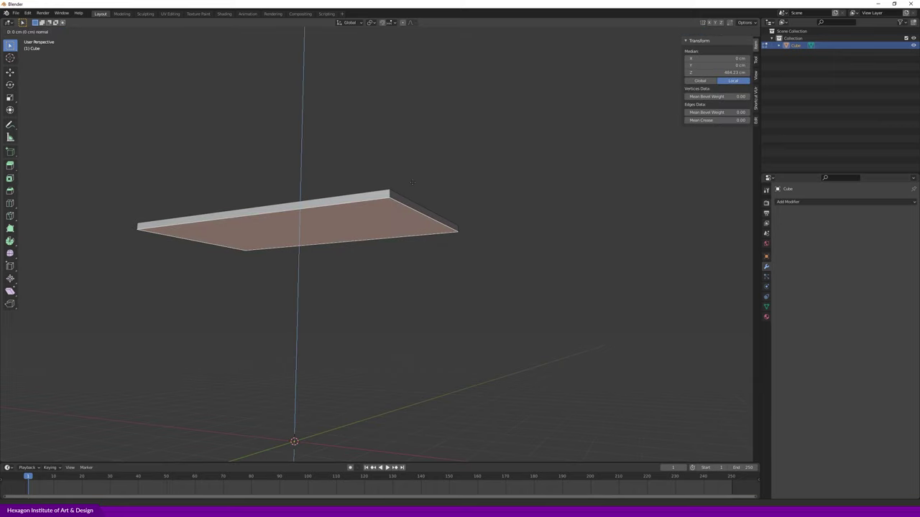
key(z)
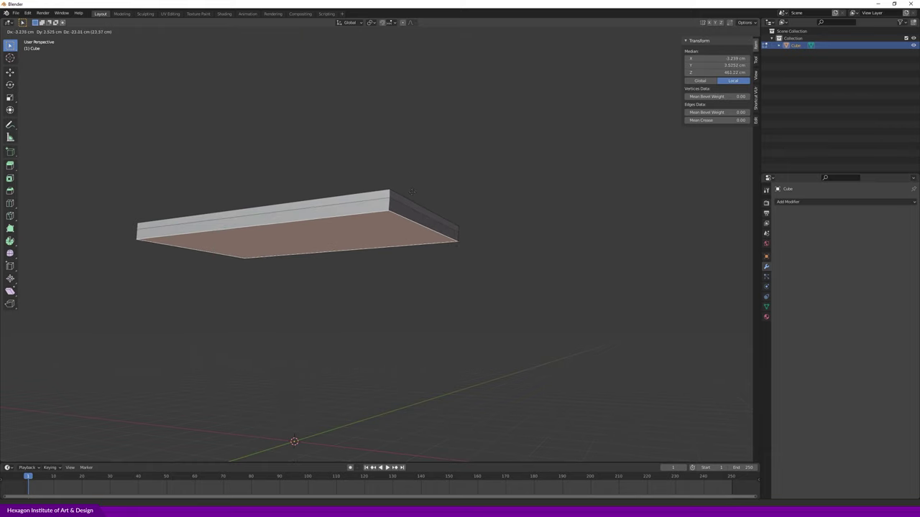
key(z)
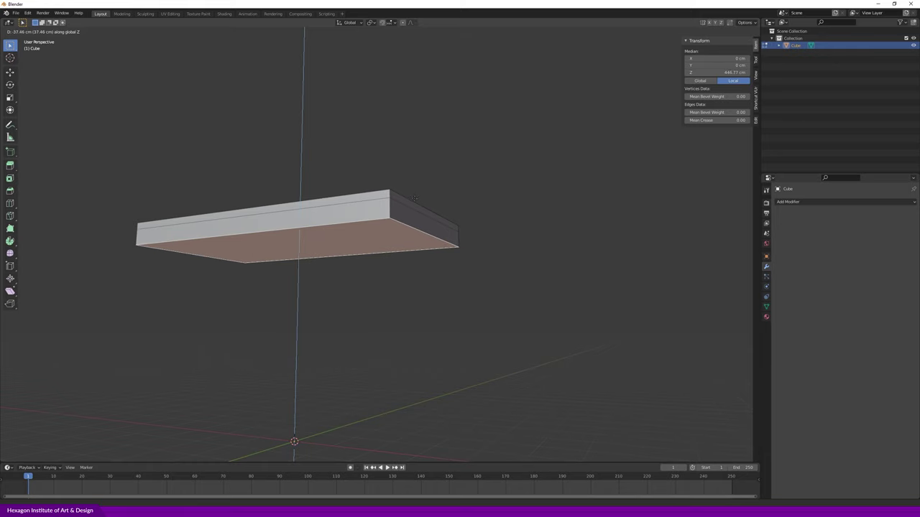
click(415, 191)
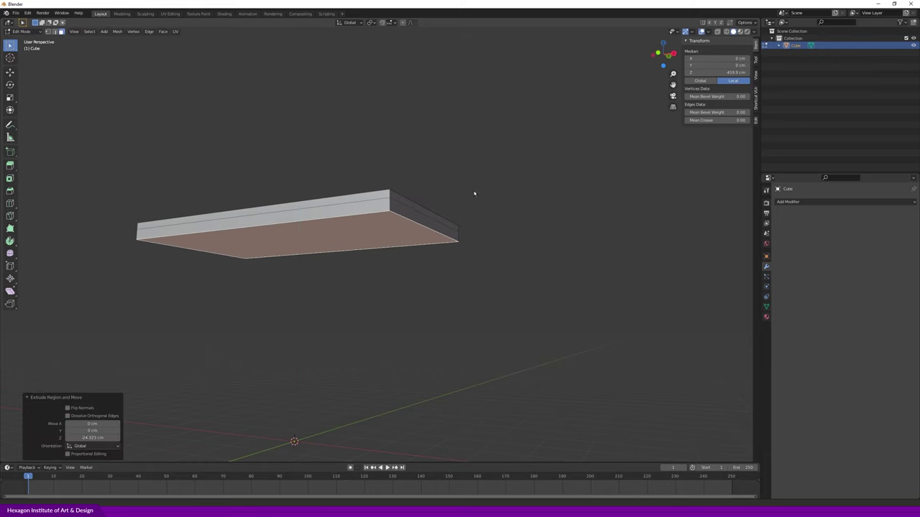
mouse_move(474, 196)
middle_down()
mouse_move(520, 202)
mouse_move(519, 220)
mouse_move(468, 233)
mouse_move(487, 206)
mouse_move(404, 232)
mouse_move(460, 233)
mouse_move(378, 260)
mouse_move(441, 261)
mouse_move(431, 248)
mouse_move(428, 259)
mouse_move(435, 246)
mouse_move(483, 258)
mouse_move(522, 228)
mouse_move(73, 161)
middle_up()
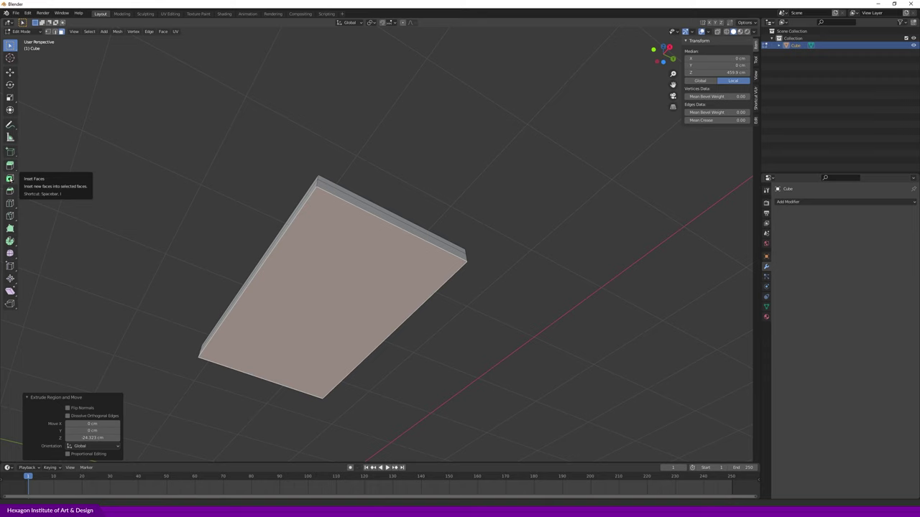
- Switch among the Inset, Extrude Region and Select Box tools
click(10, 178)
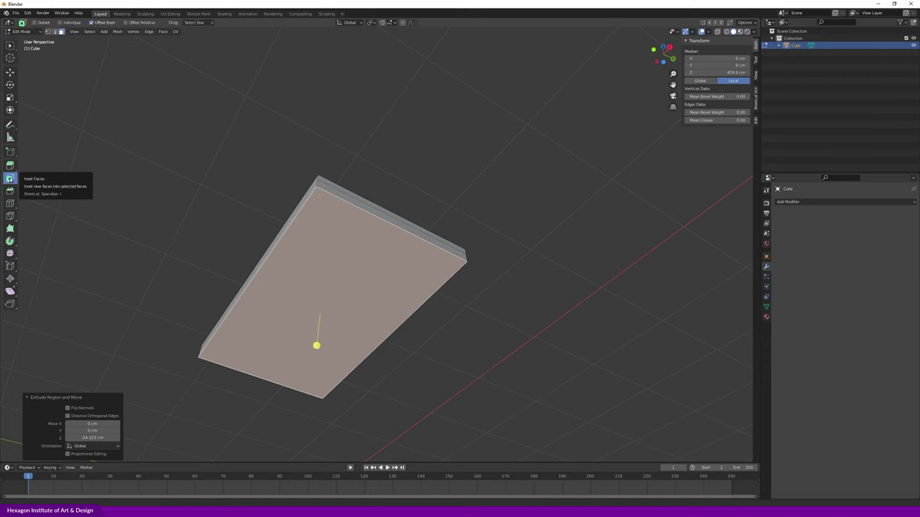
click(10, 166)
click(10, 178)
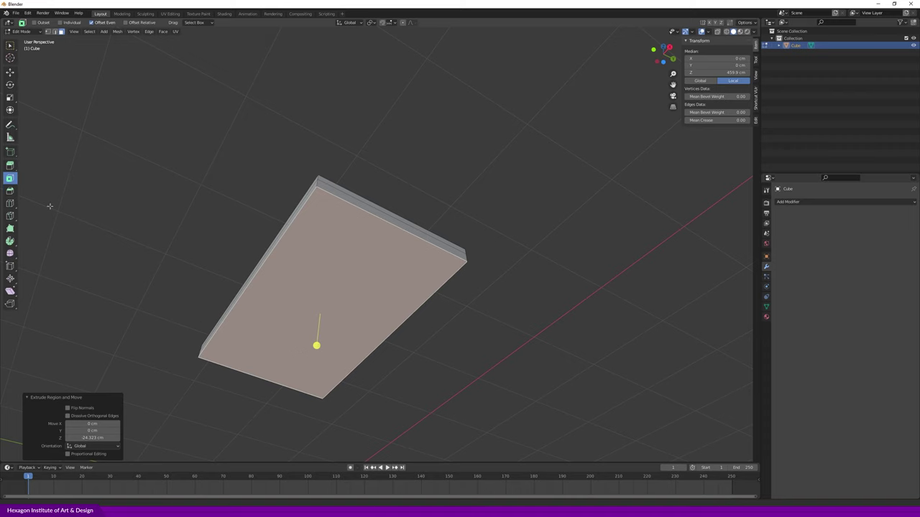
click(9, 47)
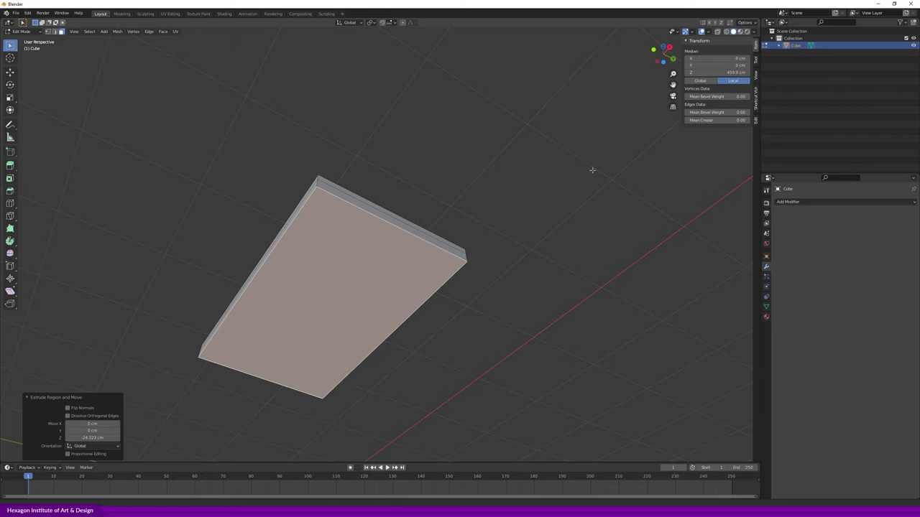
middle_drag(493, 263, 456, 269)
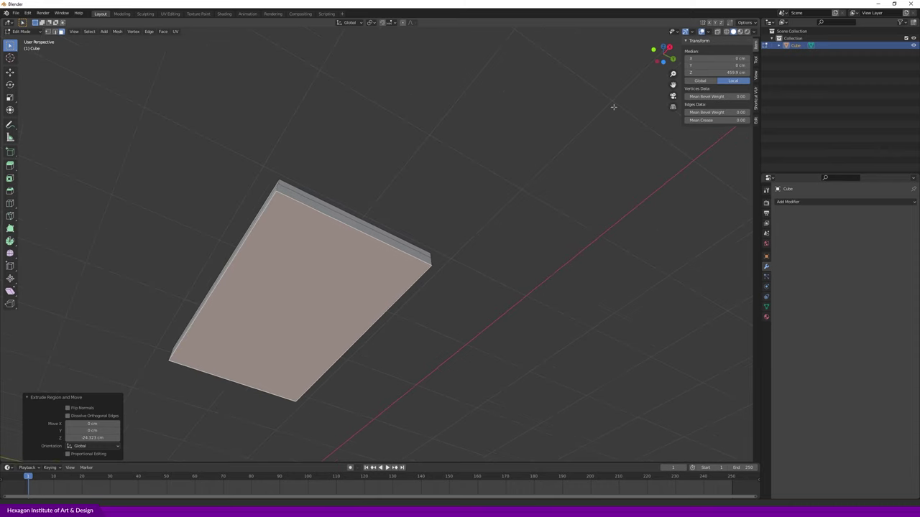
- Inset the slab's bottom face by 29.37 cm, leaving a rim around its edge
key(i)
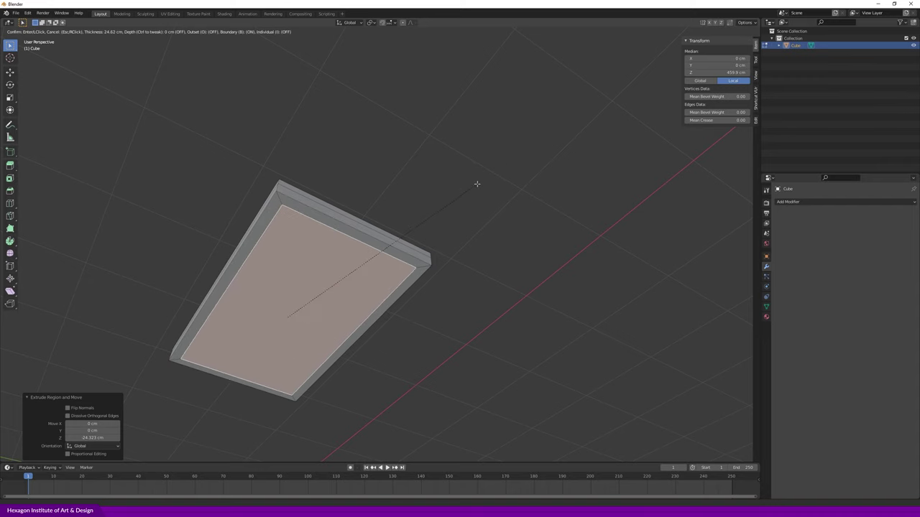
key(Escape)
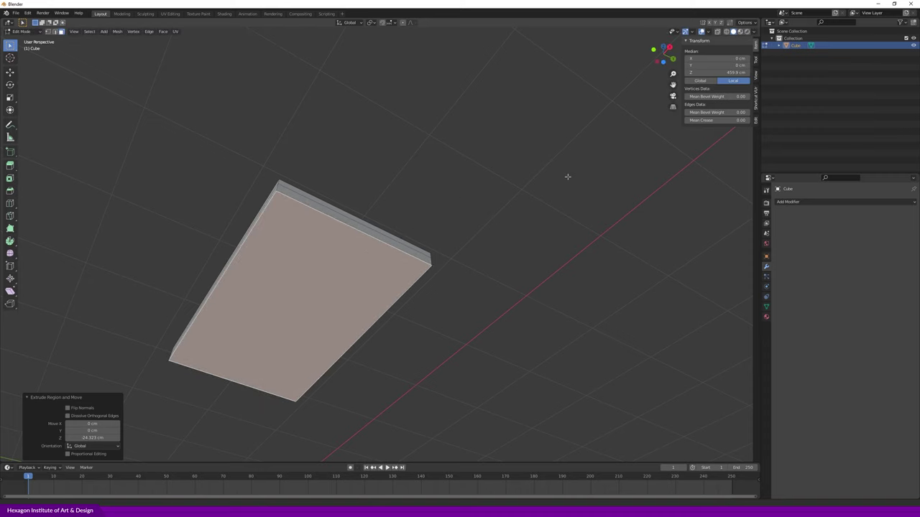
key(KP_8)
middle_drag(567, 184, 544, 195)
key(i)
key(Escape)
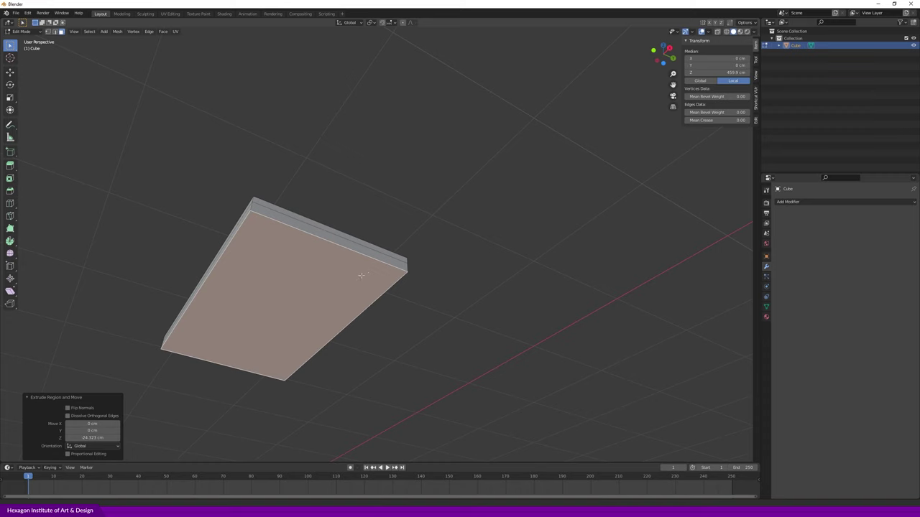
key(i)
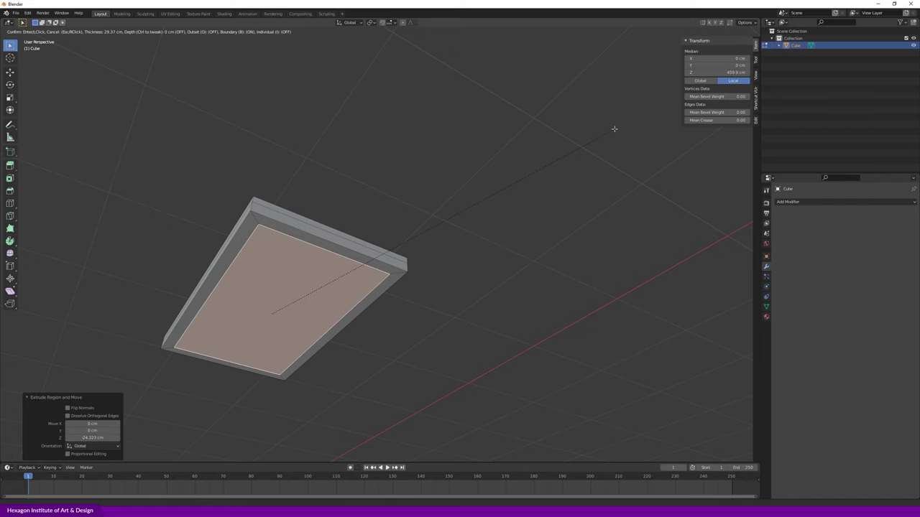
click(614, 128)
scroll(330, 285, up, 3)
scroll(331, 285, up, 1)
key(e)
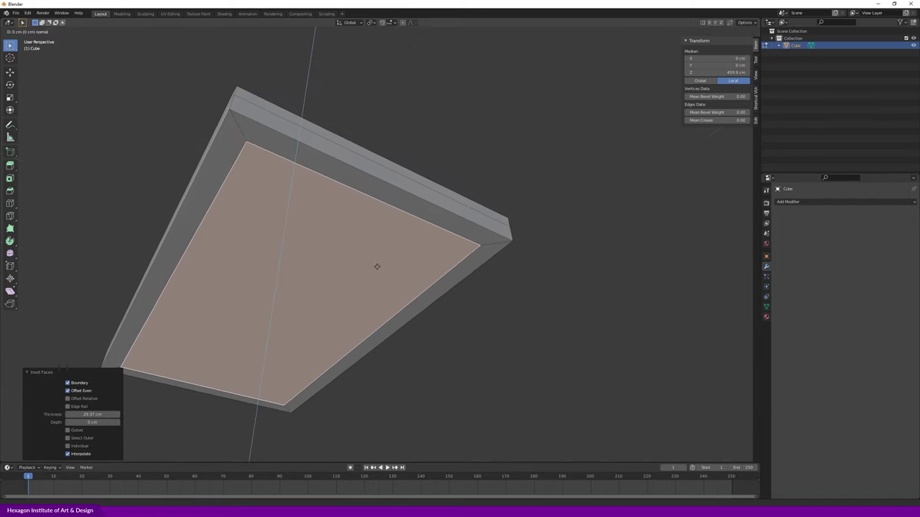
- Extrude the inset face along Z, then inset and extrude it again
key(z)
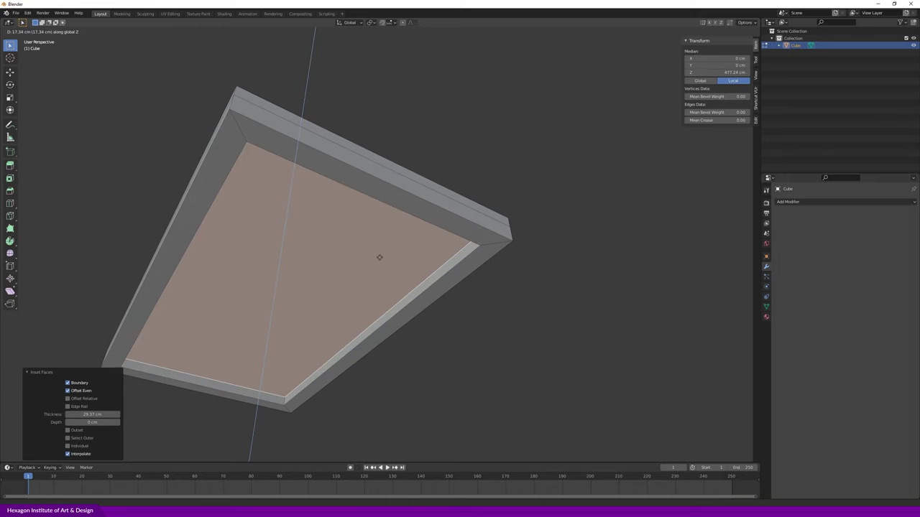
click(379, 257)
mouse_move(378, 258)
middle_down()
mouse_move(364, 291)
mouse_move(380, 293)
mouse_move(396, 274)
mouse_move(388, 242)
mouse_move(414, 238)
middle_up()
key(i)
click(411, 203)
key(e)
click(411, 217)
- Add further tiers with insets of 20.91 cm and 25.49 cm plus extrusions
key(i)
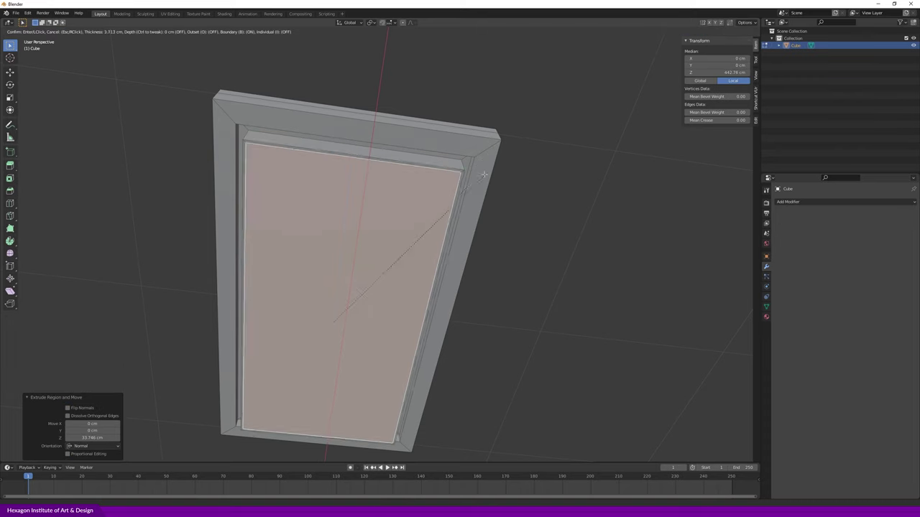
click(398, 263)
key(e)
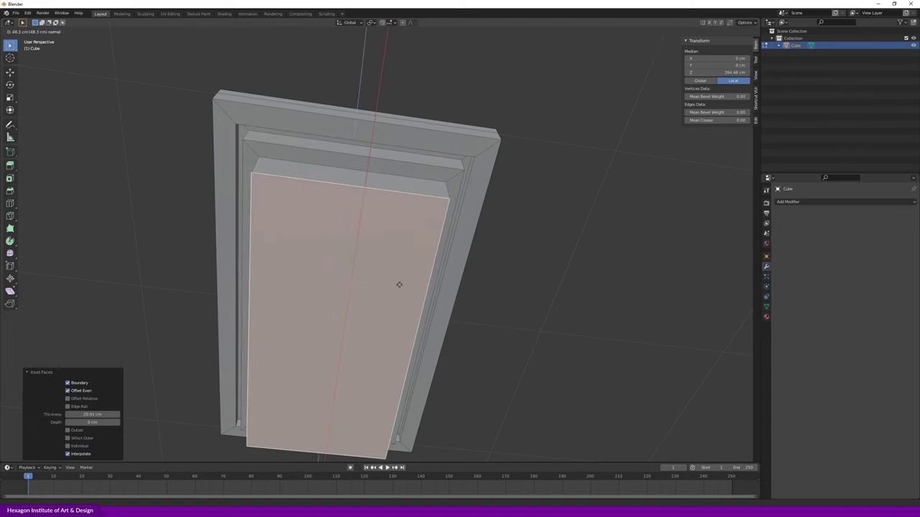
click(398, 285)
key(i)
click(514, 182)
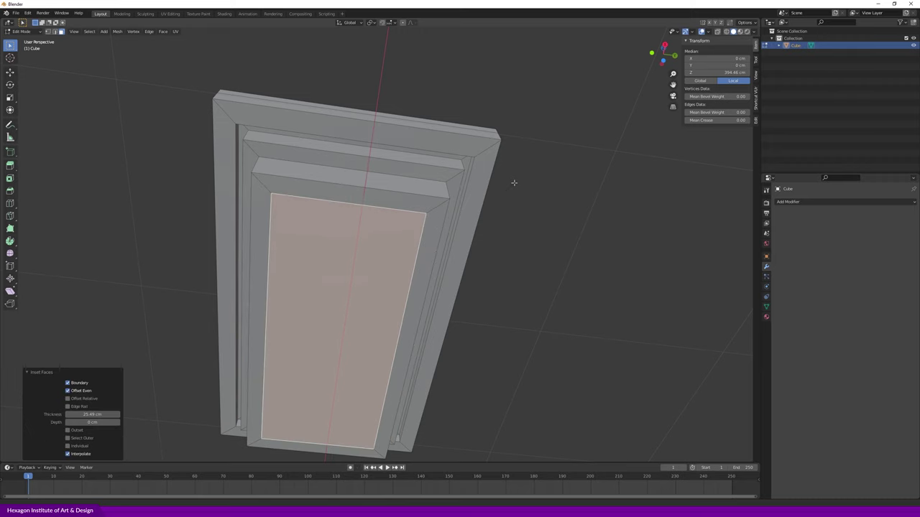
key(e)
click(405, 268)
- Select the stepped mesh's bottom face and move it up along Z
mouse_move(405, 267)
middle_down()
mouse_move(491, 193)
mouse_move(500, 226)
mouse_move(337, 261)
mouse_move(353, 267)
mouse_move(460, 248)
middle_up()
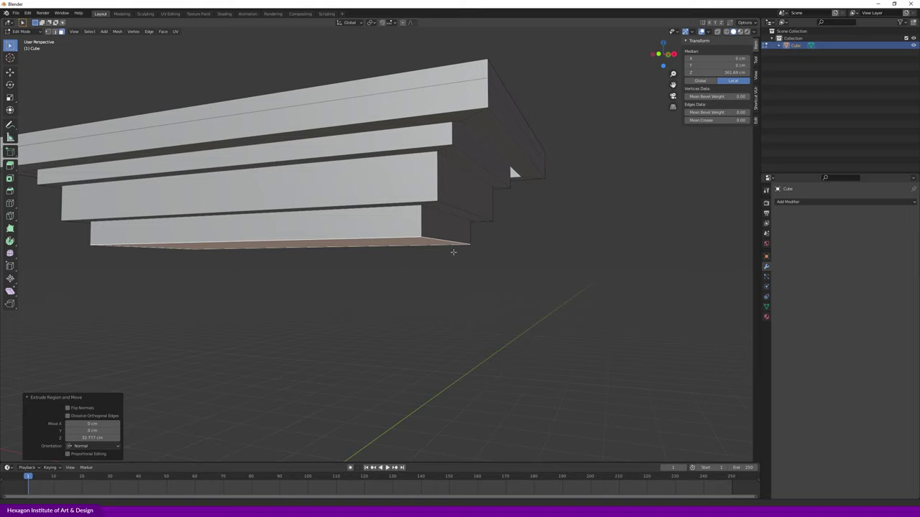
click(460, 248)
key(g)
key(z)
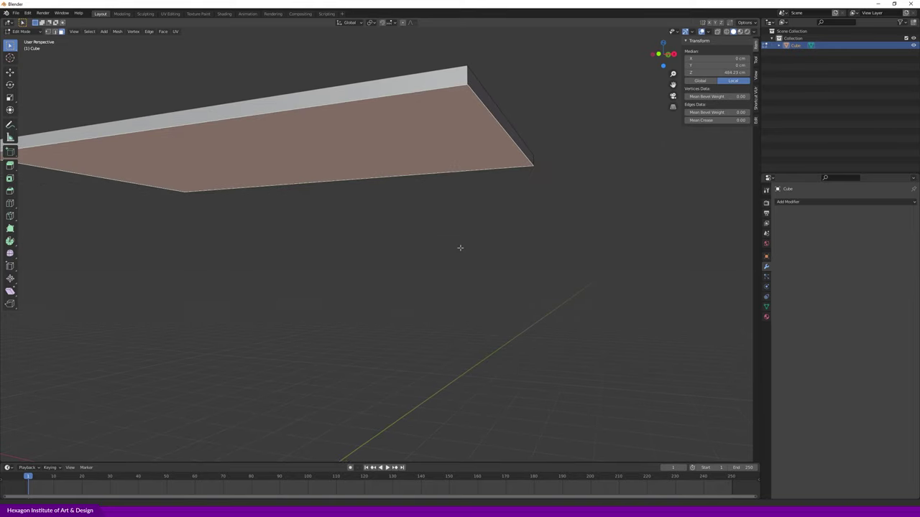
- Extrude the bottom face slightly downward to form a thin slab
middle_drag(423, 219, 455, 213)
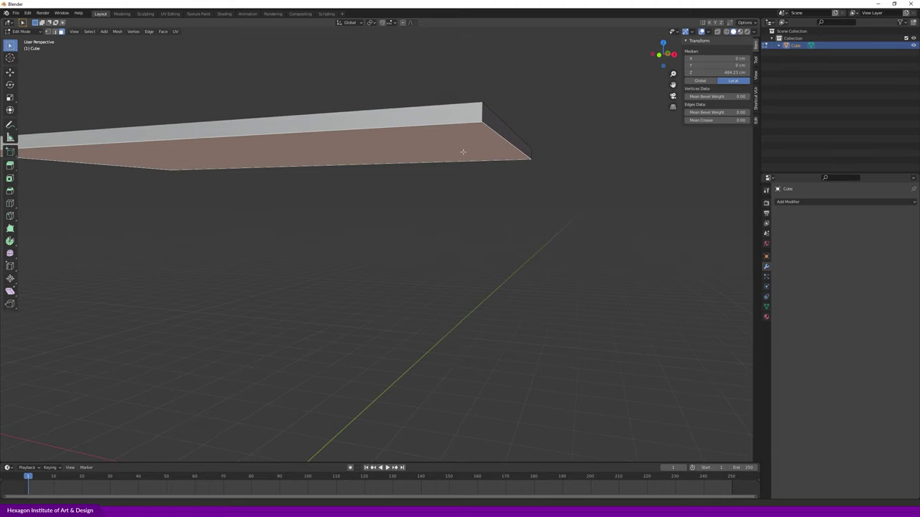
key(e)
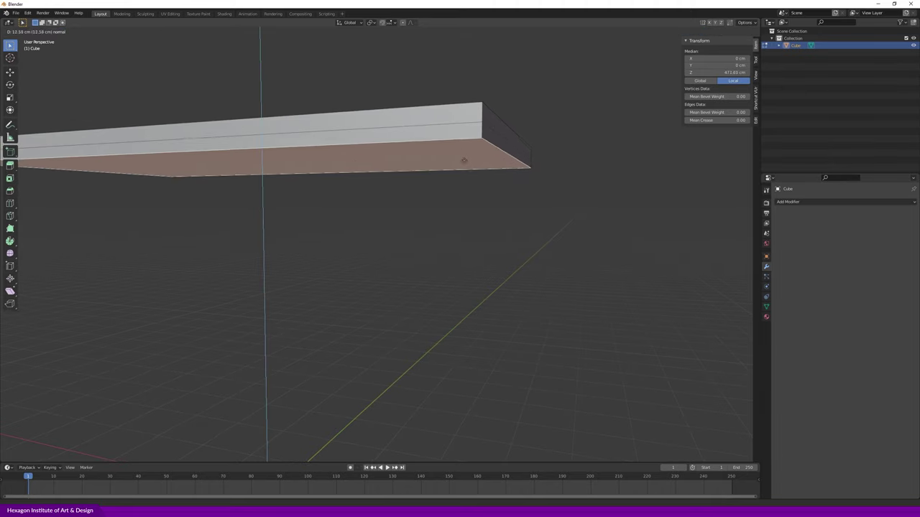
click(467, 160)
mouse_move(511, 173)
middle_down()
mouse_move(539, 208)
mouse_move(573, 220)
mouse_move(598, 215)
mouse_move(552, 214)
mouse_move(539, 179)
mouse_move(525, 220)
middle_up()
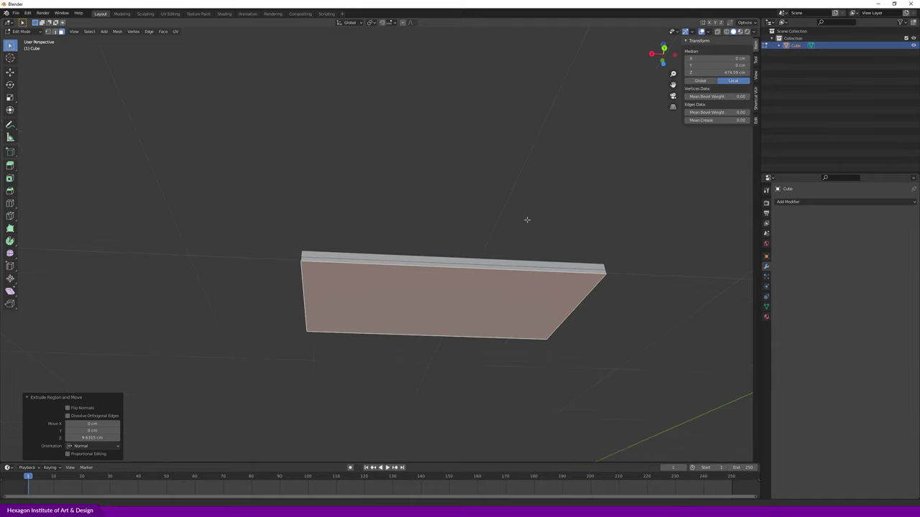
- Switch to top orthographic view and return to Object Mode with the 669 × 378 × 25.3 cm slab
key(KP_7)
scroll(467, 252, down, 1)
scroll(467, 252, down, 1)
shift+scroll(467, 251, down, 2)
shift+scroll(390, 282, down, 2)
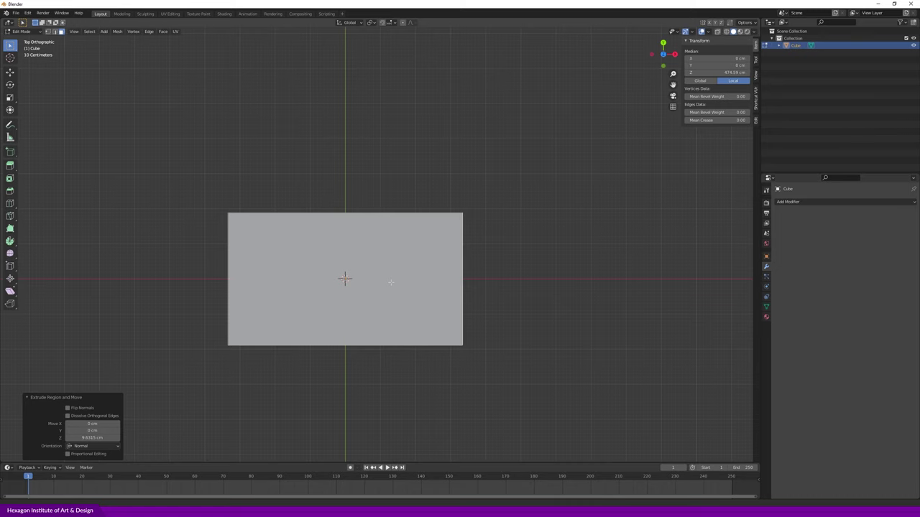
key(Tab)
scroll(390, 285, up, 2)
shift+scroll(373, 272, down, 2)
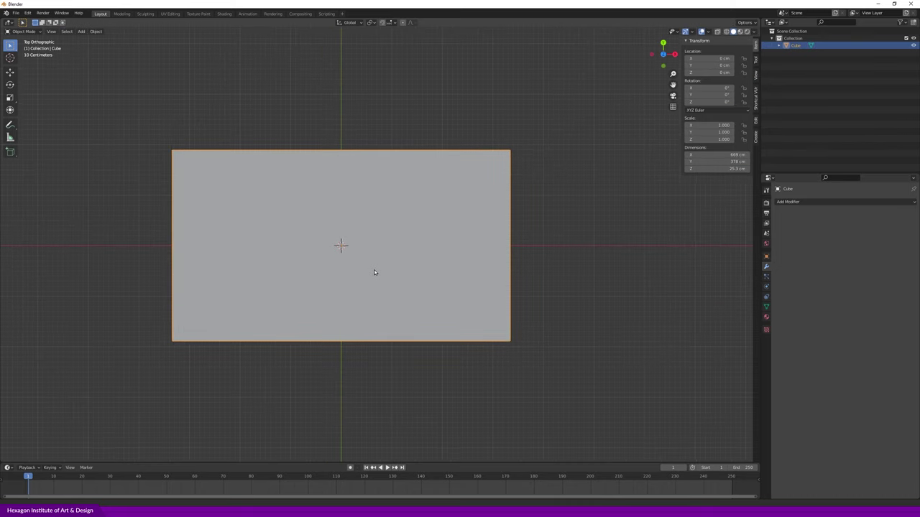
- Add a cube at the origin and scale it to about 39.2 cm across
key(shift+a)
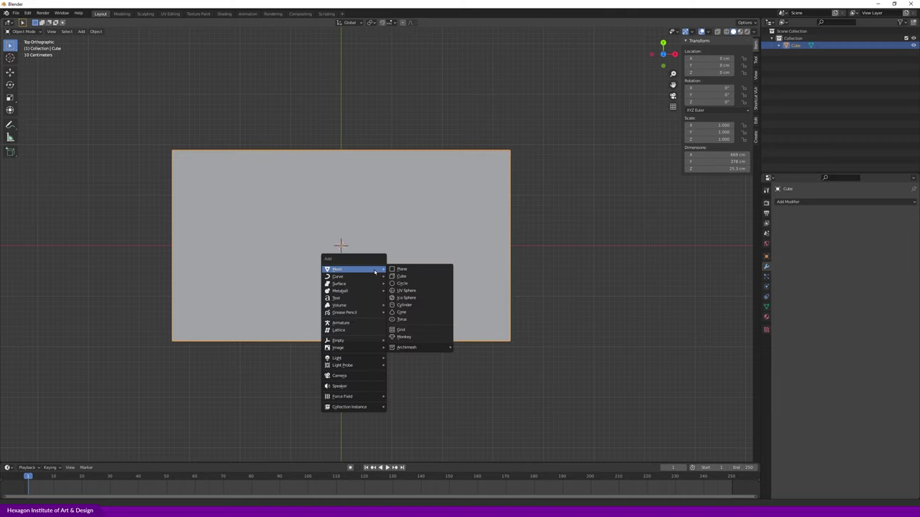
click(415, 276)
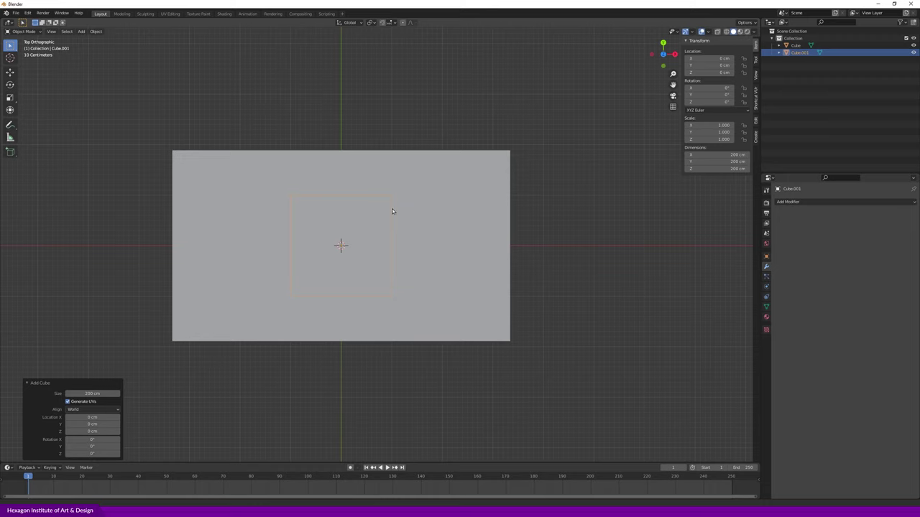
scroll(332, 211, up, 3)
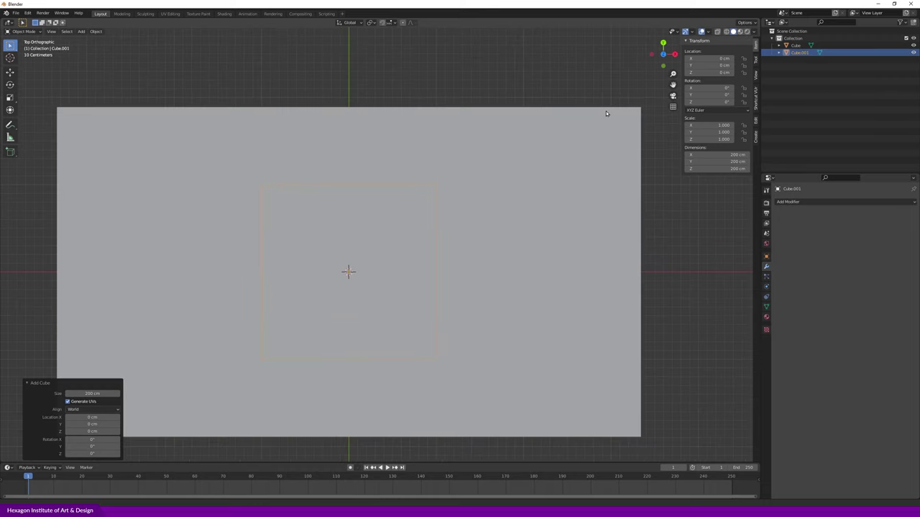
key(s)
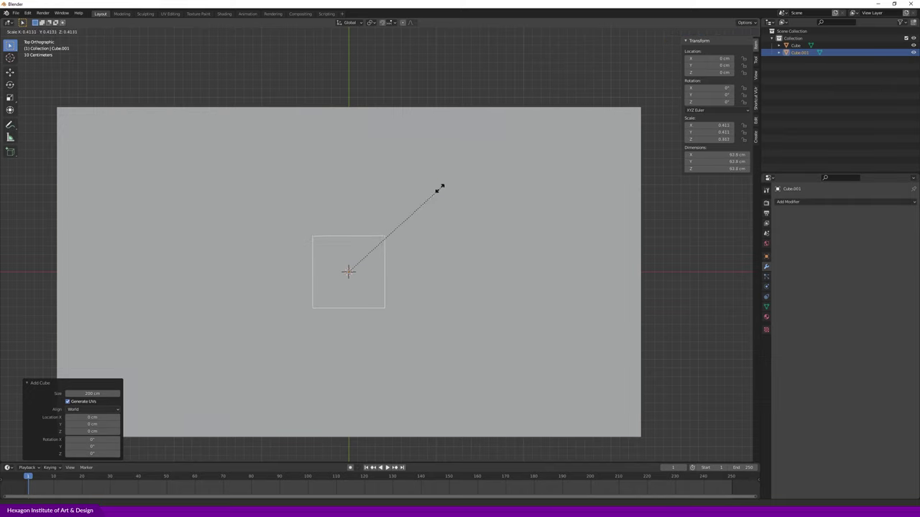
click(380, 241)
key(KP_5)
middle_drag(394, 325, 394, 273)
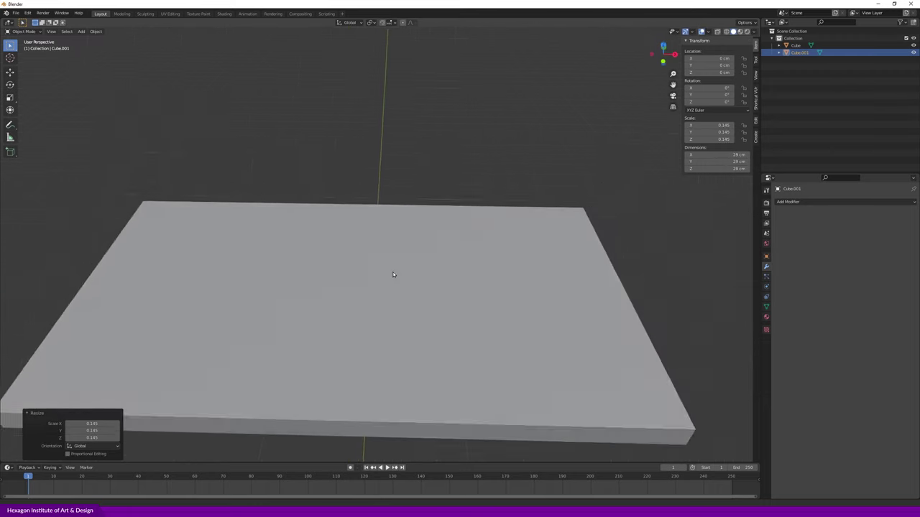
mouse_move(403, 317)
middle_down()
mouse_move(392, 251)
mouse_move(400, 335)
mouse_move(401, 259)
mouse_move(400, 335)
mouse_move(398, 318)
mouse_move(429, 300)
middle_up()
scroll(427, 352, down, 3)
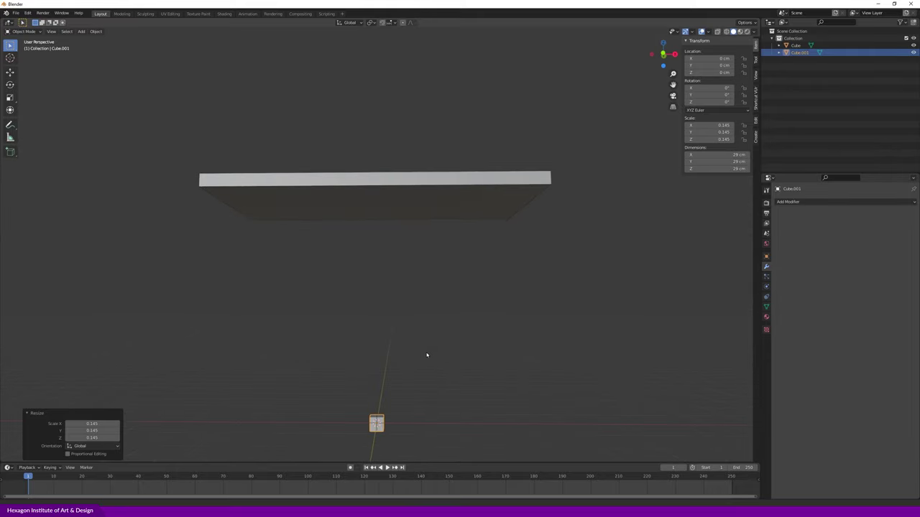
middle_drag(427, 353, 420, 332)
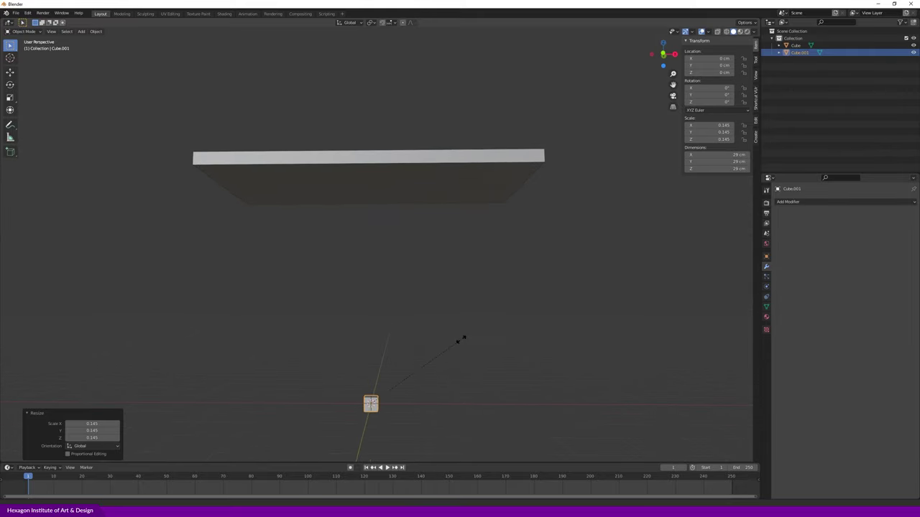
click(496, 322)
- Apply the cube's scale so it reads 1.000, then enter Edit Mode
mouse_move(423, 411)
middle_down()
mouse_move(381, 414)
mouse_move(426, 382)
middle_up()
mouse_move(445, 338)
middle_down()
mouse_move(454, 379)
mouse_move(462, 368)
middle_up()
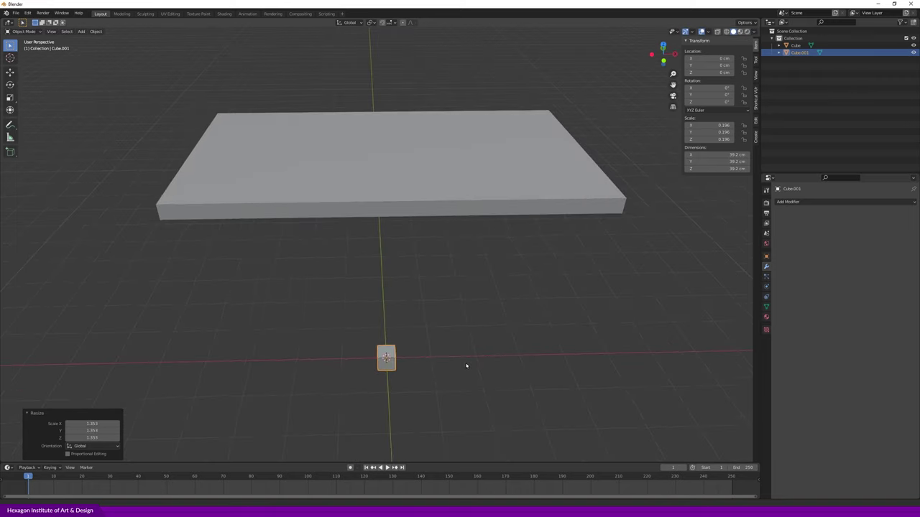
key(ctrl+a)
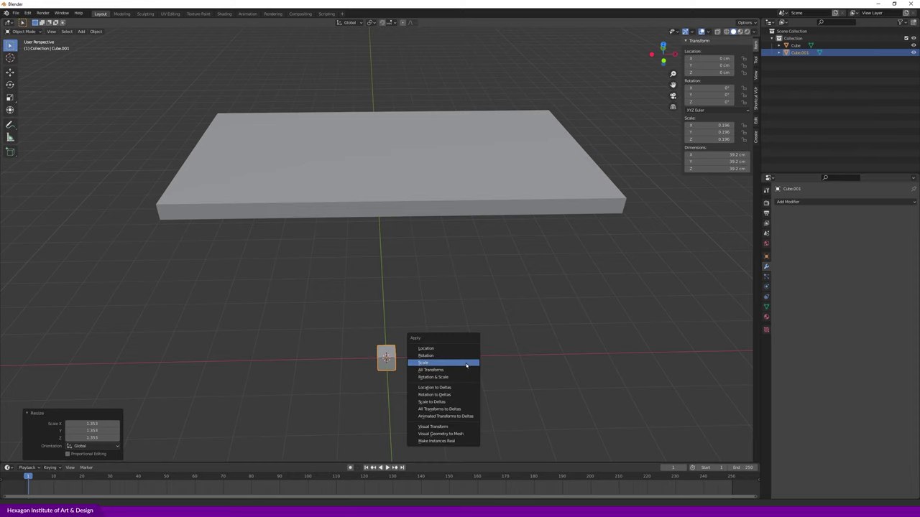
click(467, 366)
mouse_move(465, 368)
middle_down()
mouse_move(501, 337)
mouse_move(345, 367)
middle_up()
middle_drag(442, 343, 444, 341)
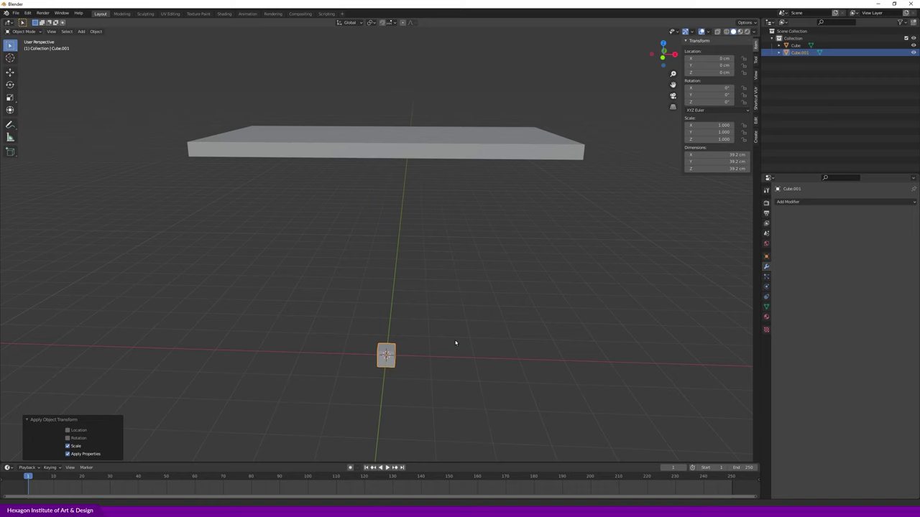
key(Tab)
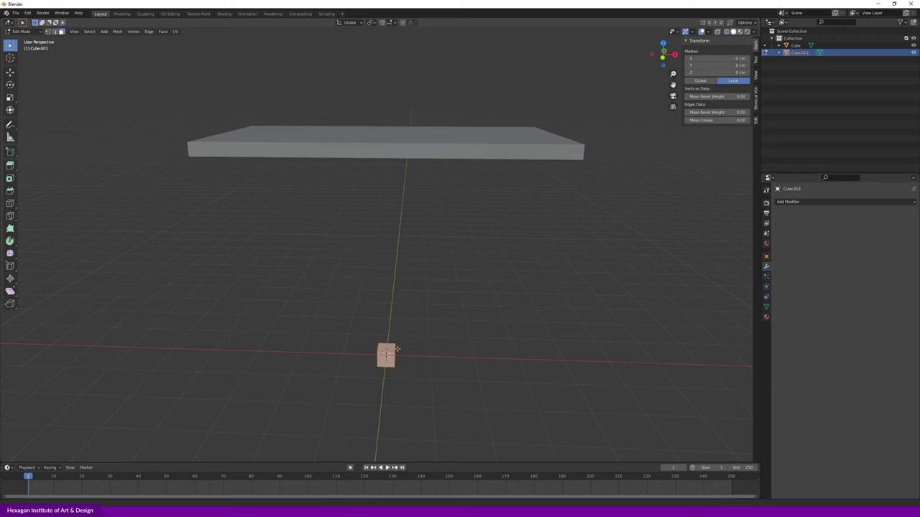
- Select the small cube's top face and pull it straight up along Z into a tall post
click(448, 359)
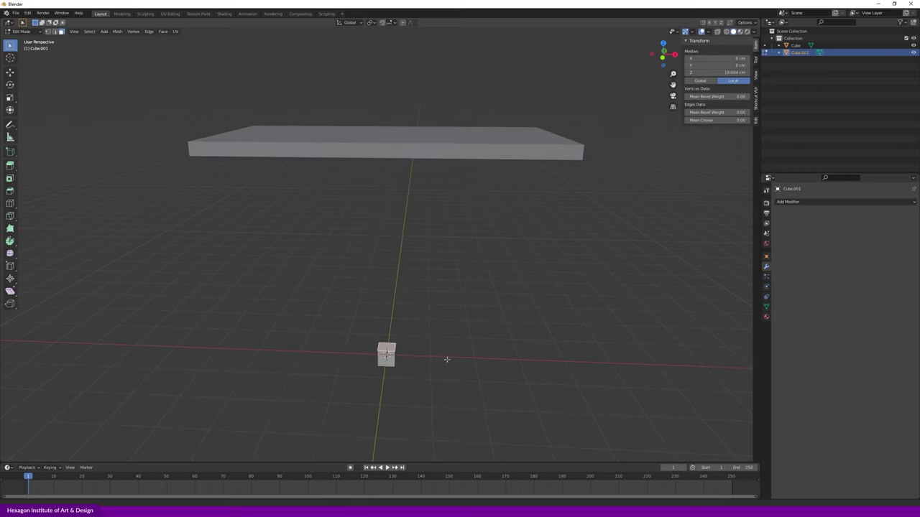
middle_drag(448, 359, 440, 356)
scroll(439, 357, up, 3)
scroll(432, 374, up, 3)
scroll(425, 388, down, 5)
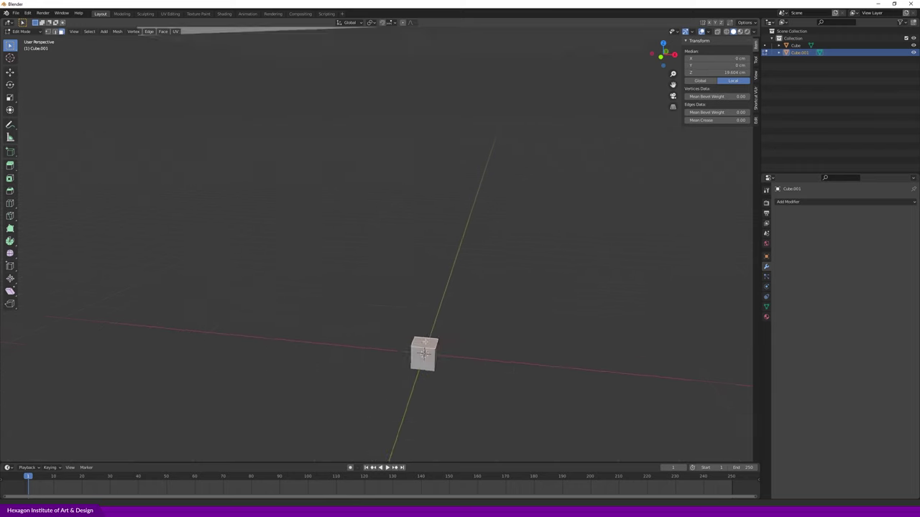
scroll(470, 332, down, 1)
key(g)
key(z)
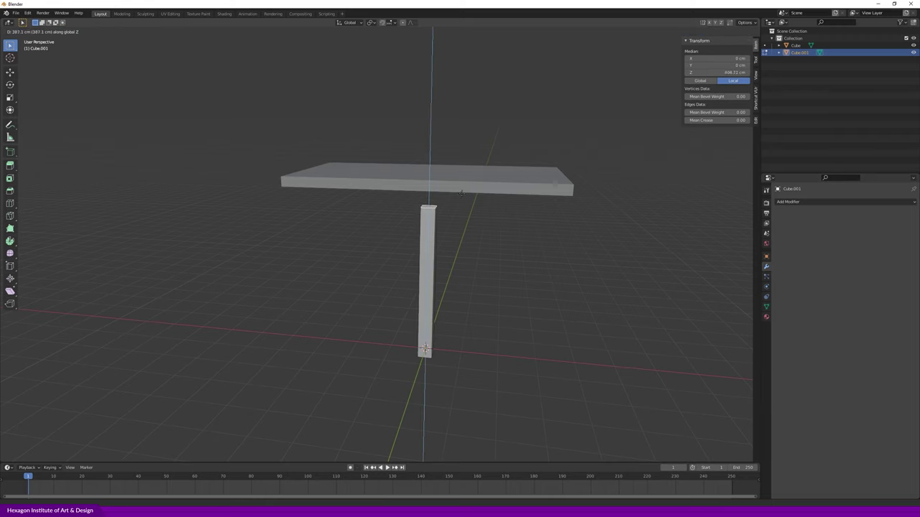
click(463, 180)
mouse_move(463, 180)
middle_down()
mouse_move(480, 256)
mouse_move(488, 249)
middle_up()
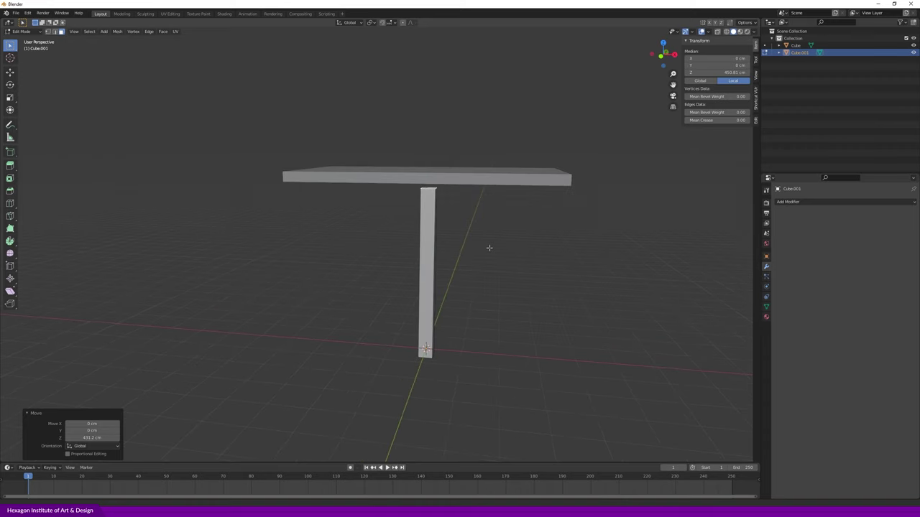
- From the front view, raise the post's top face along Z to the slab underside at 475.36 cm
key(KP_1)
scroll(470, 199, up, 1)
scroll(460, 194, up, 5)
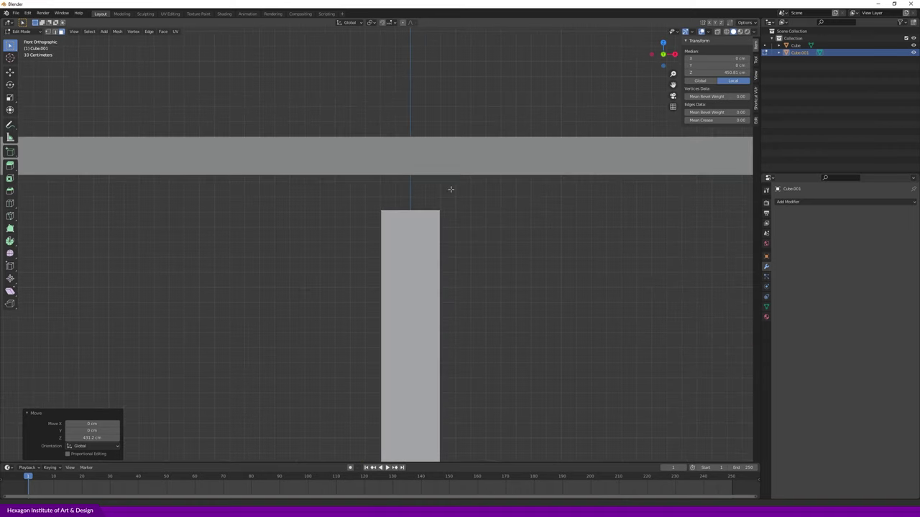
key(g)
key(z)
click(458, 153)
scroll(482, 244, down, 5)
scroll(513, 314, down, 2)
mouse_move(513, 314)
middle_down()
mouse_move(433, 320)
mouse_move(542, 316)
mouse_move(511, 327)
middle_up()
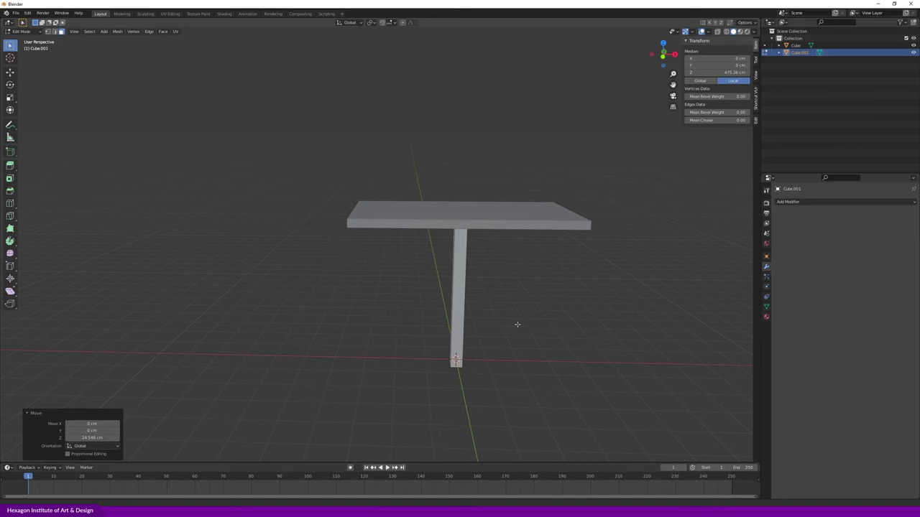
key(KP_7)
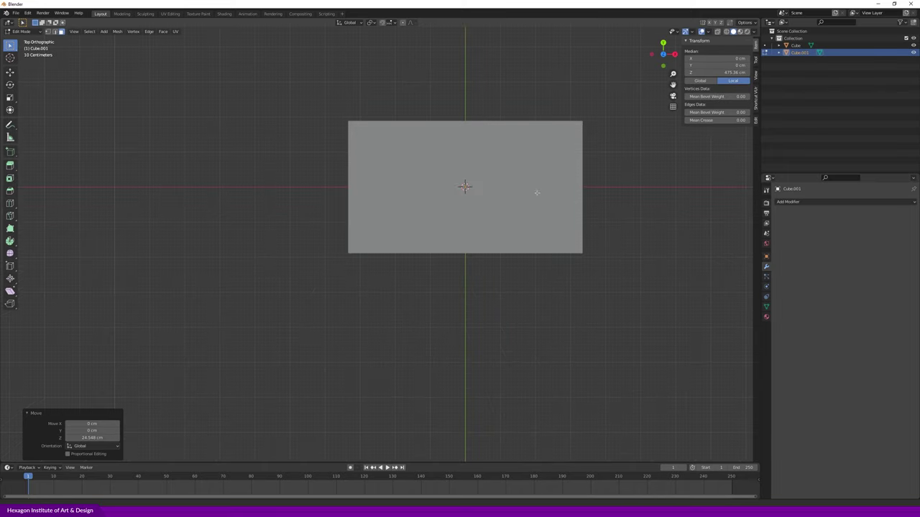
mouse_move(536, 312)
middle_down()
mouse_move(548, 284)
mouse_move(538, 259)
middle_up()
key(KP_7)
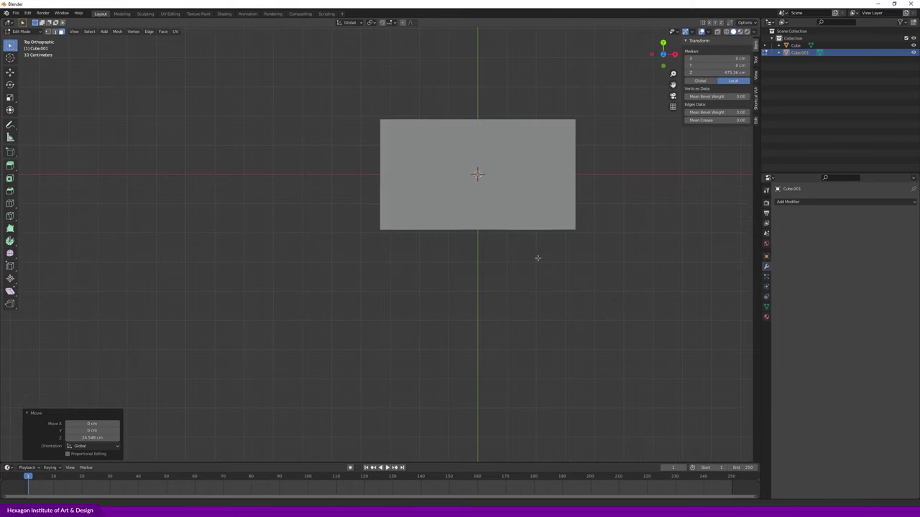
- Try the Solid, Material and Rendered viewport shading modes, then settle on Wireframe
click(725, 33)
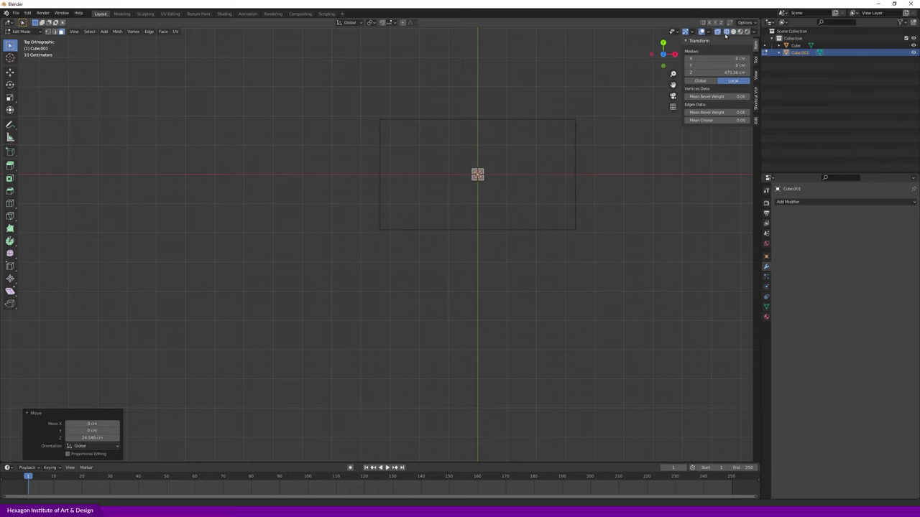
scroll(508, 160, up, 3)
scroll(507, 161, up, 2)
shift+scroll(499, 187, up, 1)
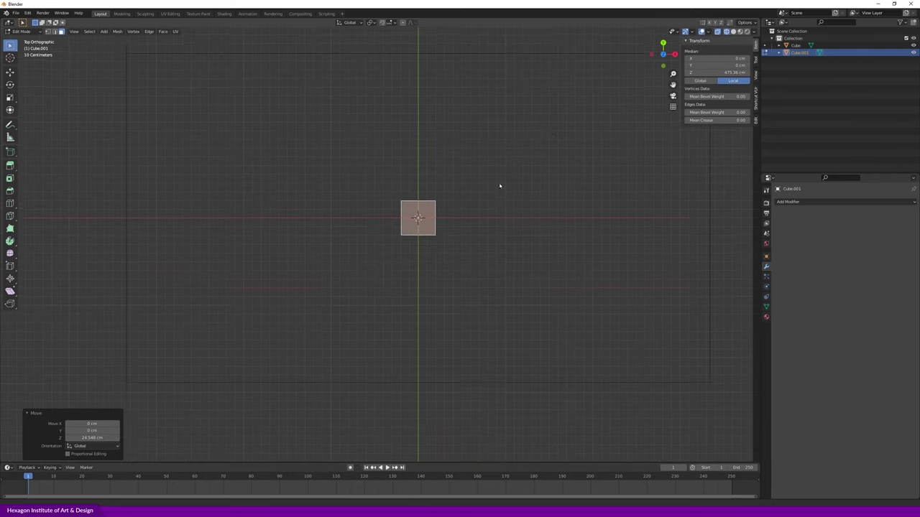
shift+scroll(432, 208, up, 4)
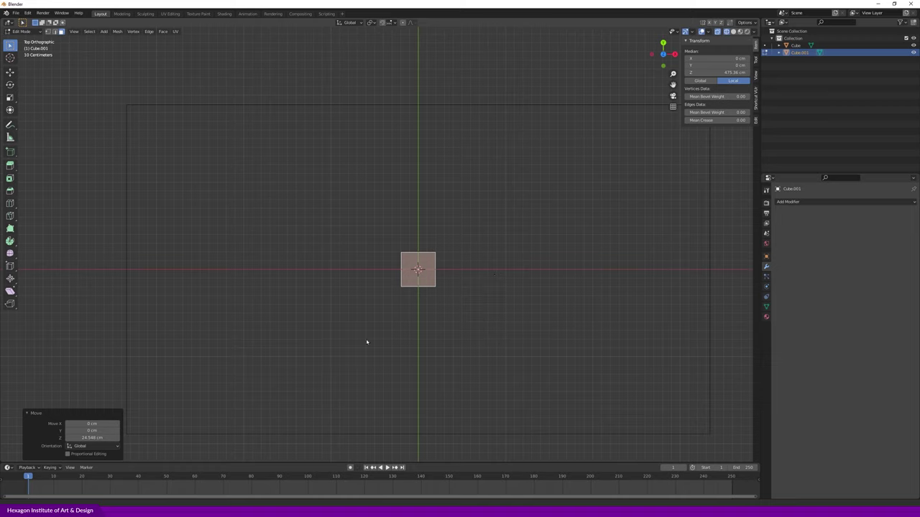
click(733, 33)
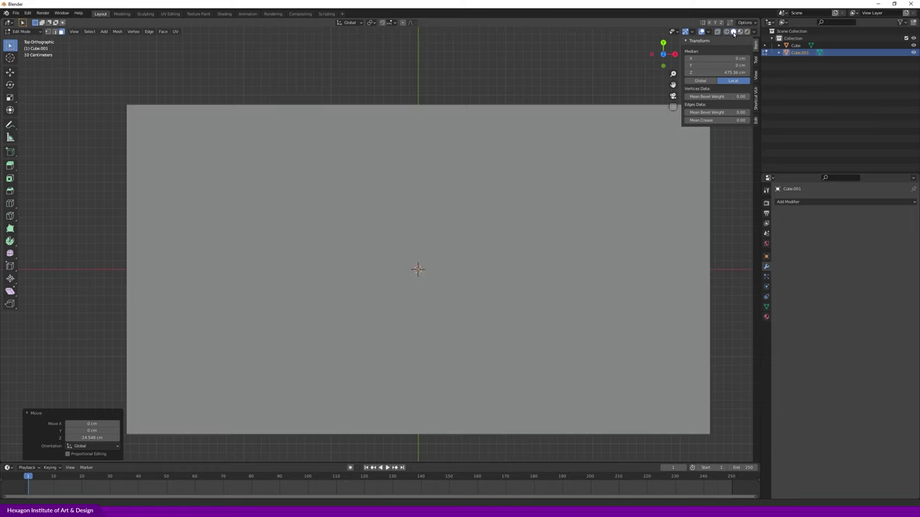
click(741, 32)
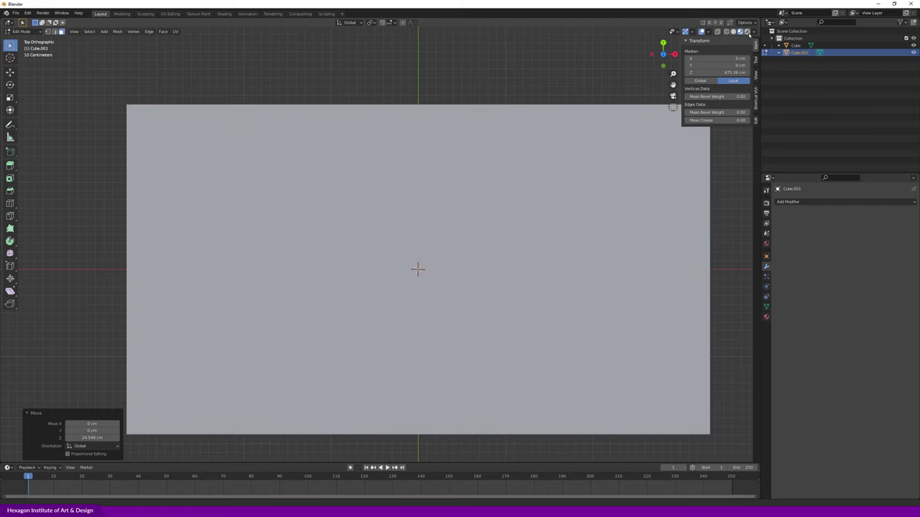
click(748, 32)
click(726, 32)
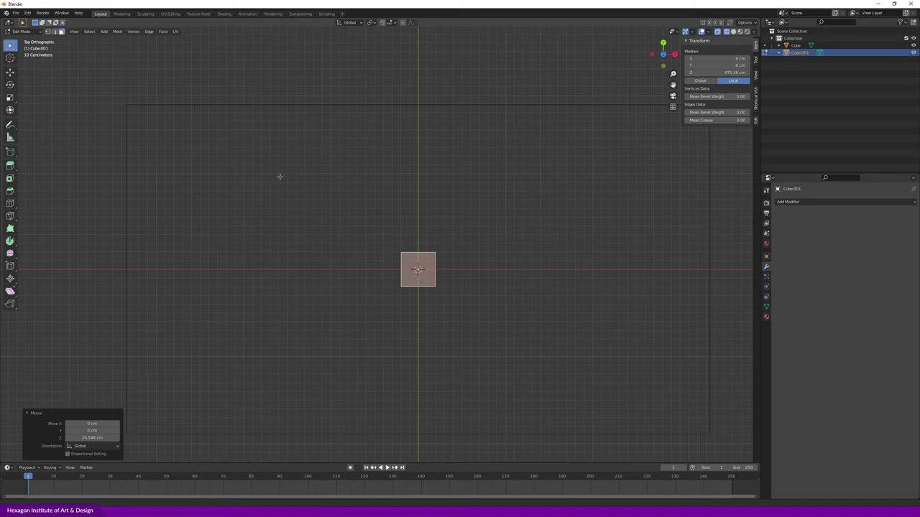
- Return to Object Mode with the leg Cube.001 measuring 39.2 × 39.2 × 495 cm
key(Tab)
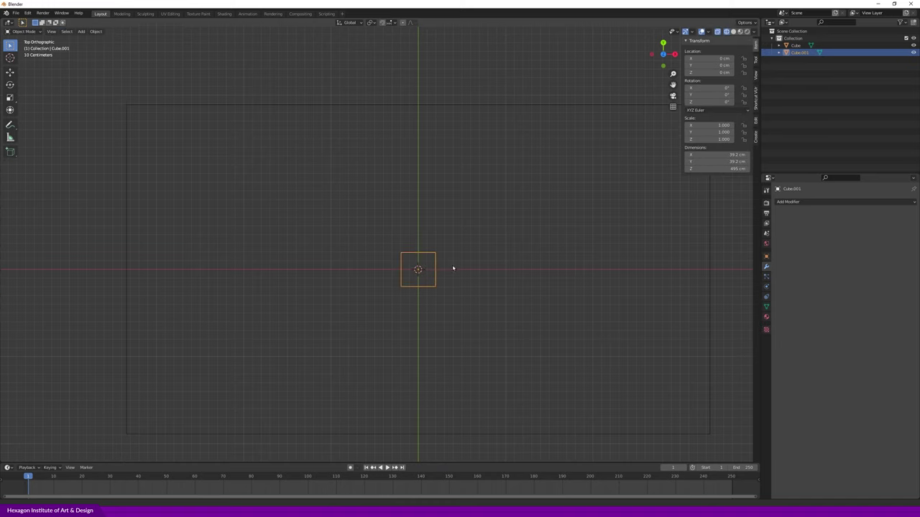
key(Tab)
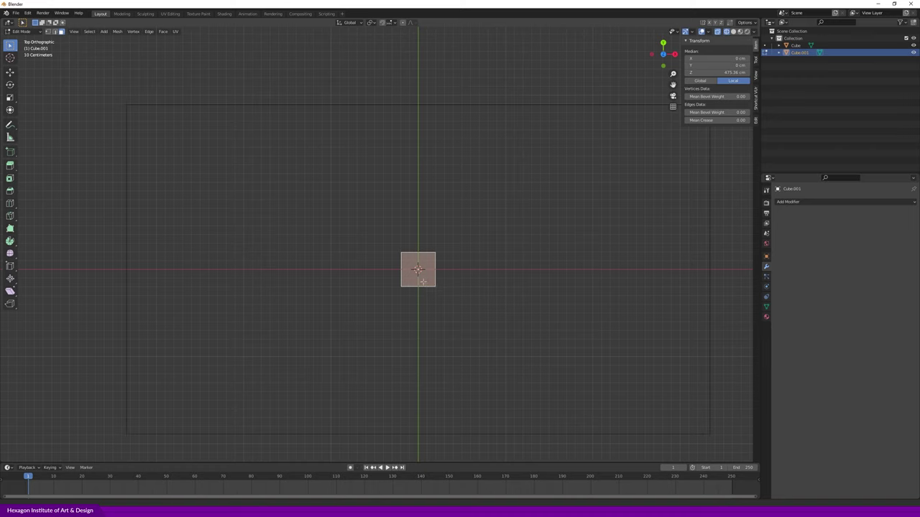
key(Tab)
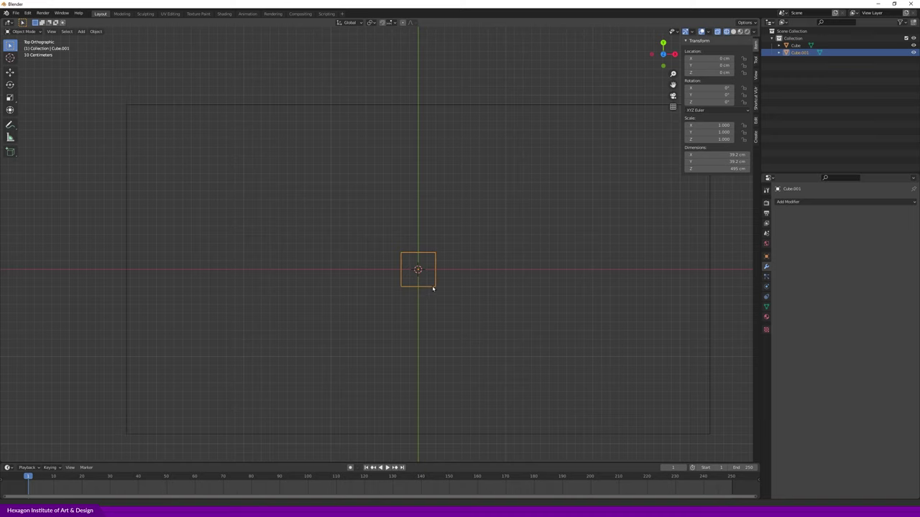
key(g)
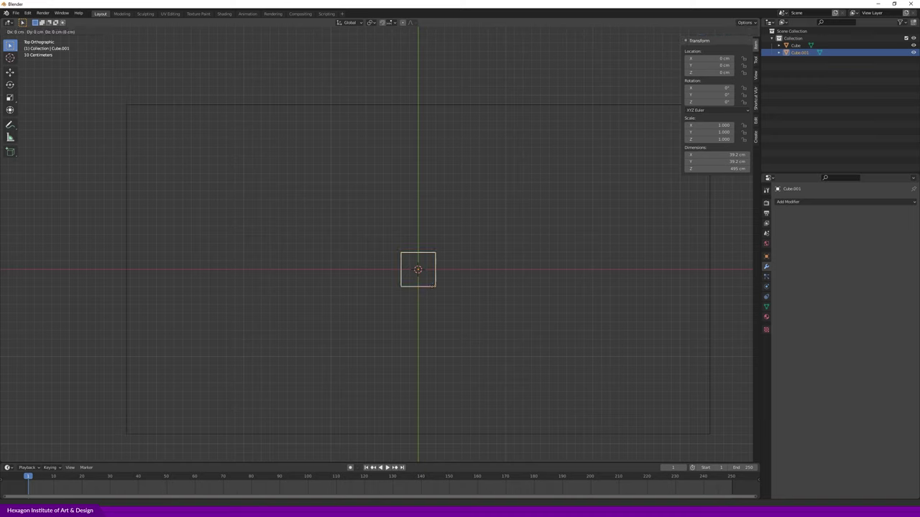
- Move the post along X and Y to X −288.28 cm, Y 143.73 cm, under a slab corner
key(x)
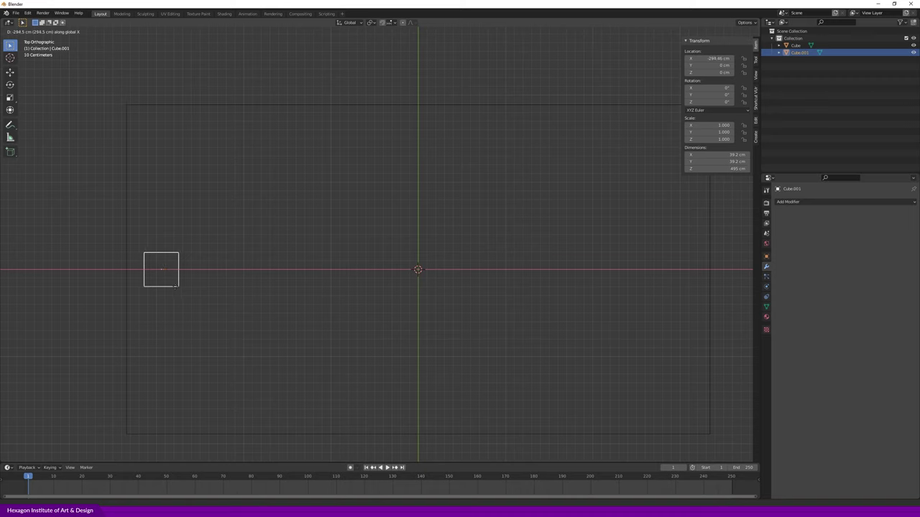
click(175, 286)
key(g)
key(y)
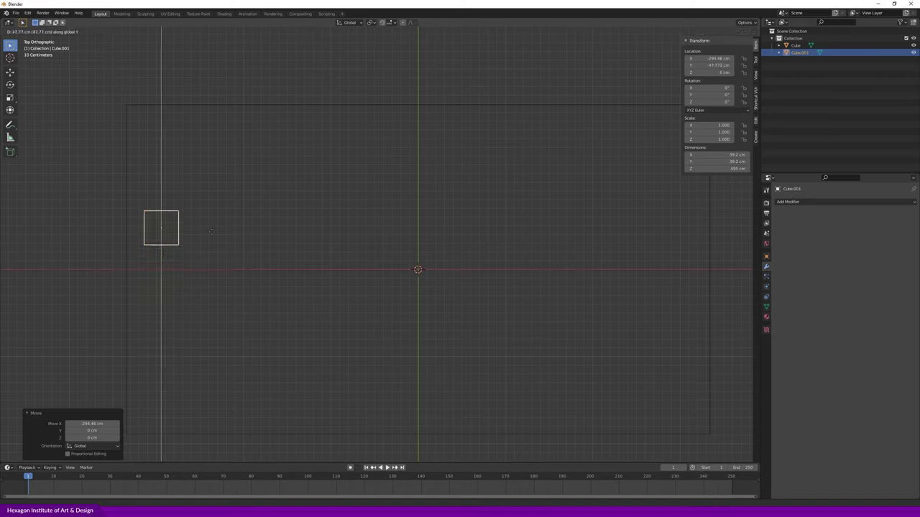
click(210, 156)
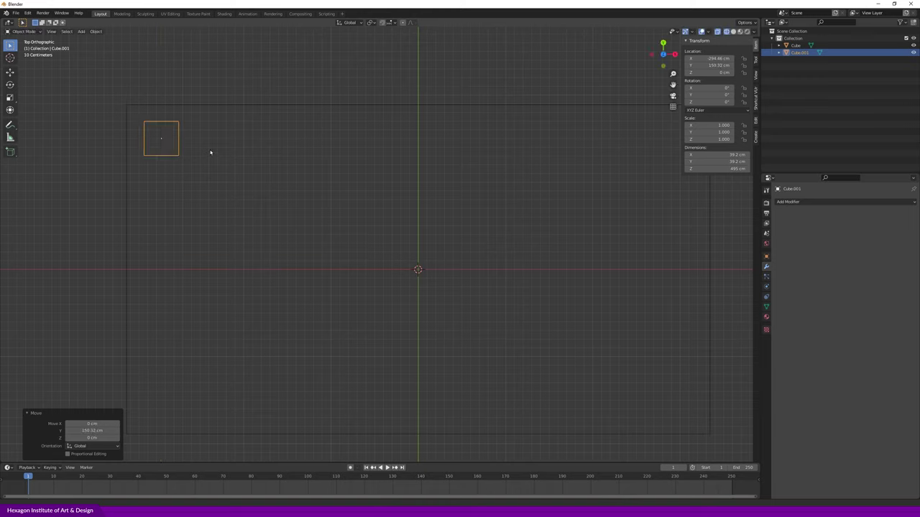
key(g)
key(x)
click(215, 154)
key(g)
key(y)
mouse_move(215, 160)
middle_down()
mouse_move(263, 257)
mouse_move(269, 232)
mouse_move(283, 287)
mouse_move(347, 300)
mouse_move(364, 257)
mouse_move(305, 292)
mouse_move(345, 269)
mouse_move(388, 266)
mouse_move(359, 297)
mouse_move(405, 269)
mouse_move(345, 320)
middle_up()
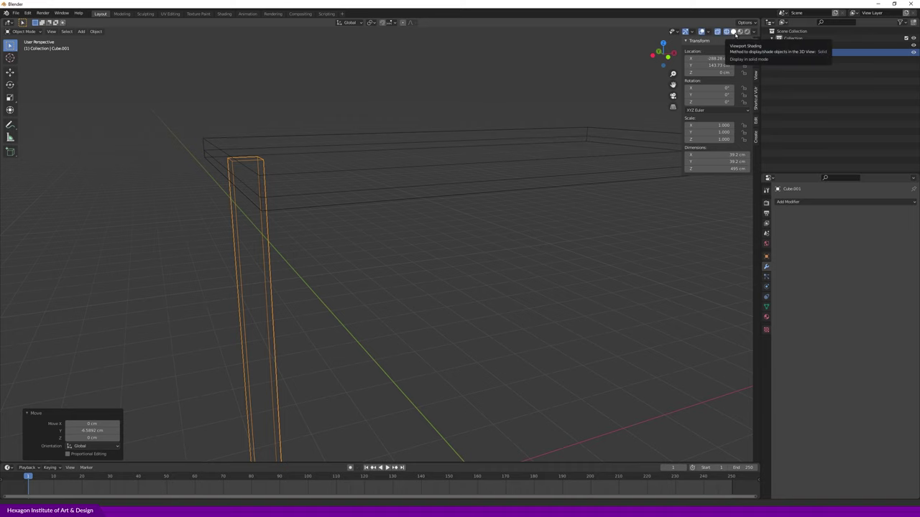
click(734, 32)
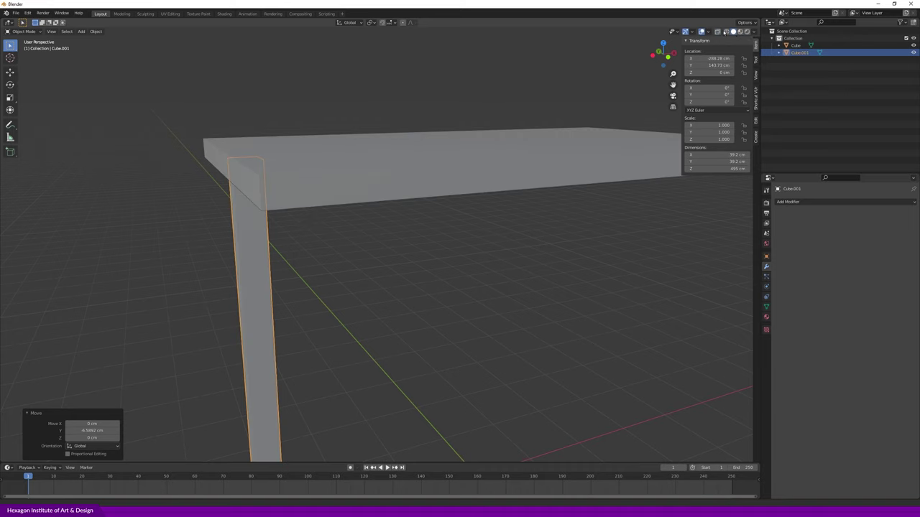
key(z)
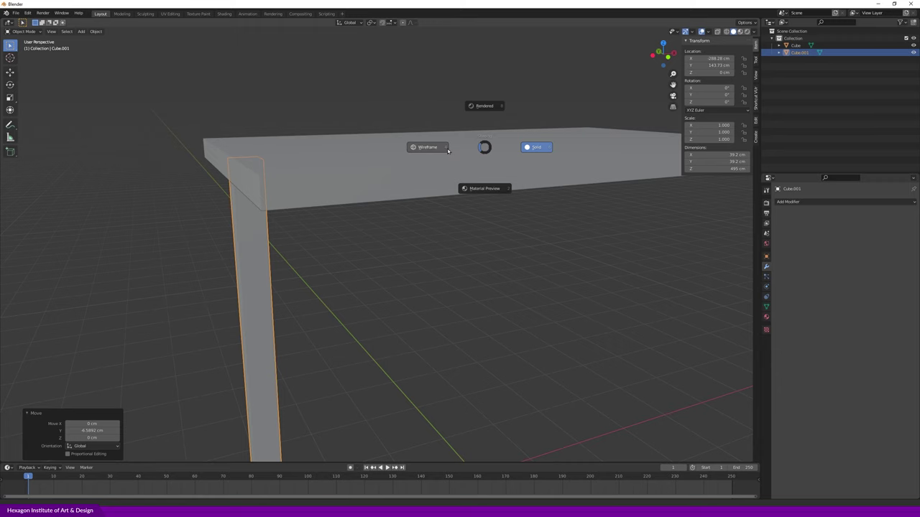
click(432, 153)
key(z)
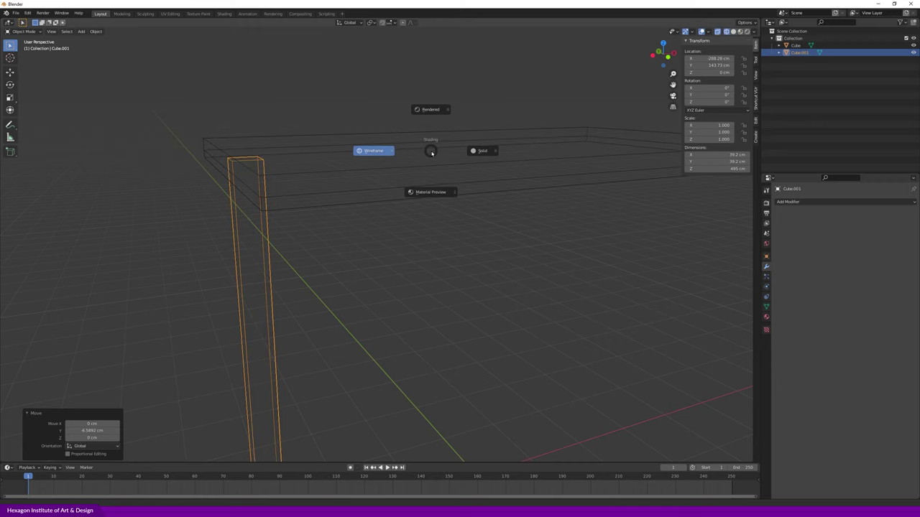
click(494, 154)
scroll(406, 264, down, 3)
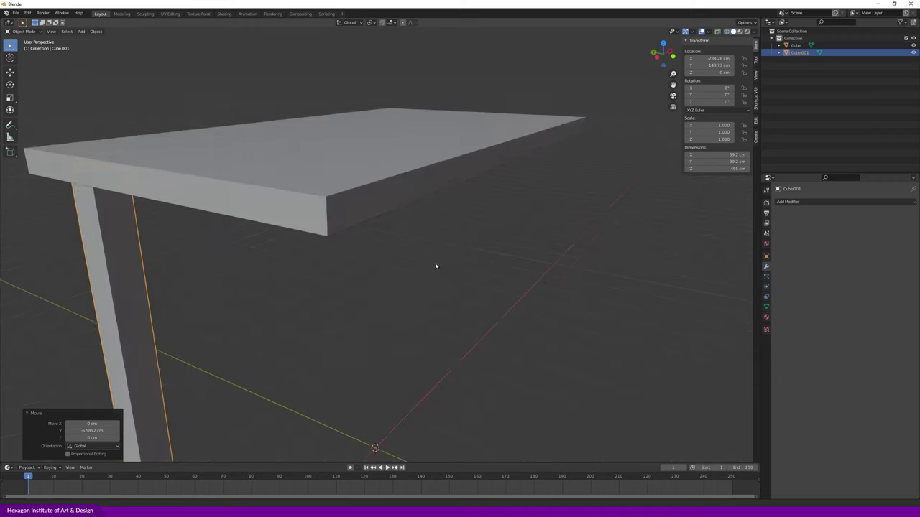
scroll(434, 263, down, 3)
scroll(428, 265, down, 2)
mouse_move(274, 350)
middle_down()
mouse_move(364, 343)
mouse_move(310, 353)
mouse_move(404, 355)
mouse_move(237, 222)
mouse_move(263, 251)
mouse_move(291, 260)
middle_up()
key(shift+d)
click(60, 258)
mouse_move(59, 258)
middle_down()
mouse_move(180, 255)
mouse_move(322, 269)
mouse_move(306, 290)
mouse_move(265, 295)
middle_up()
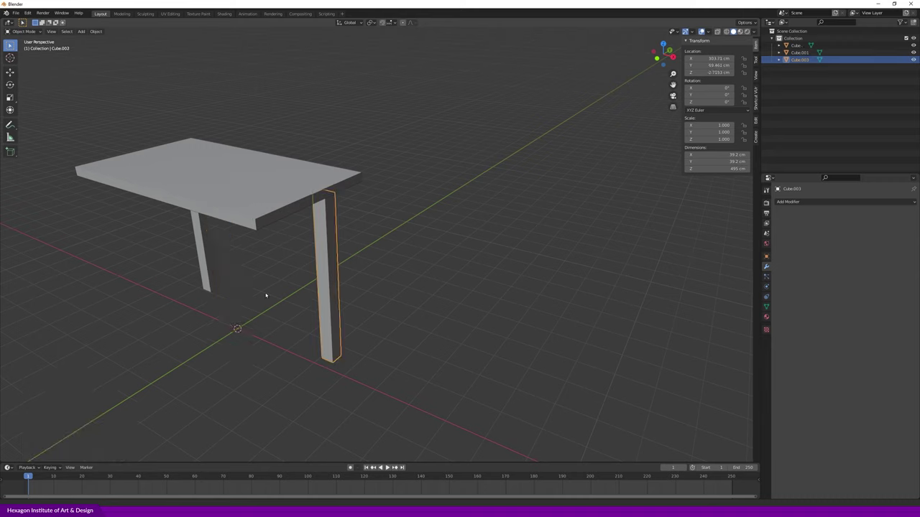
key(ctrl+z)
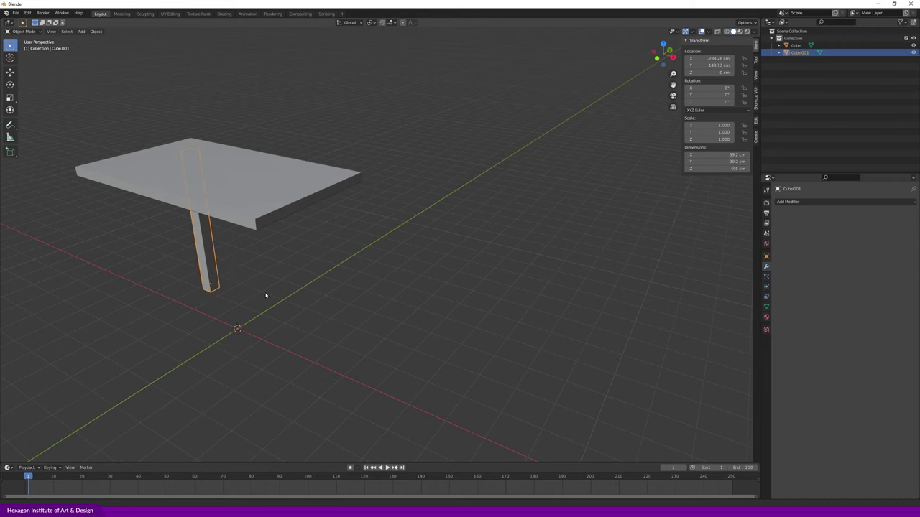
middle_drag(234, 285, 244, 264)
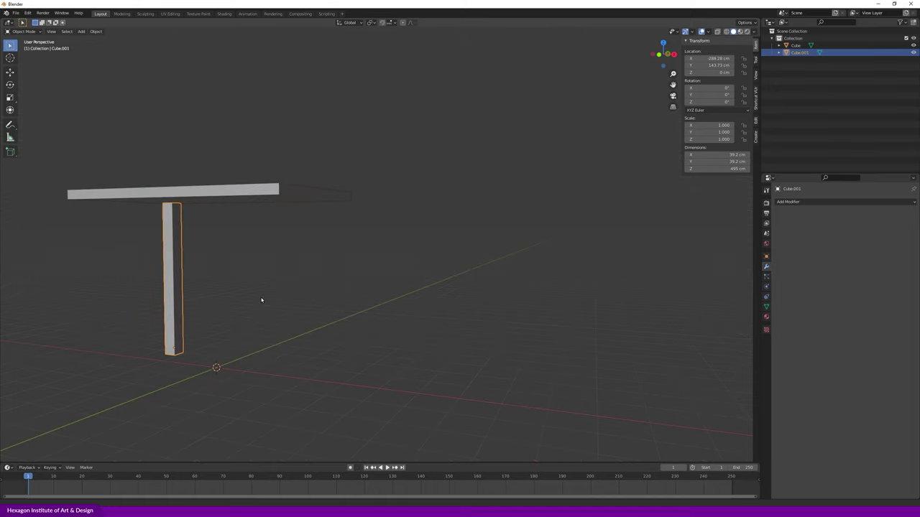
mouse_move(348, 236)
middle_down()
mouse_move(437, 238)
mouse_move(379, 254)
mouse_move(402, 259)
middle_up()
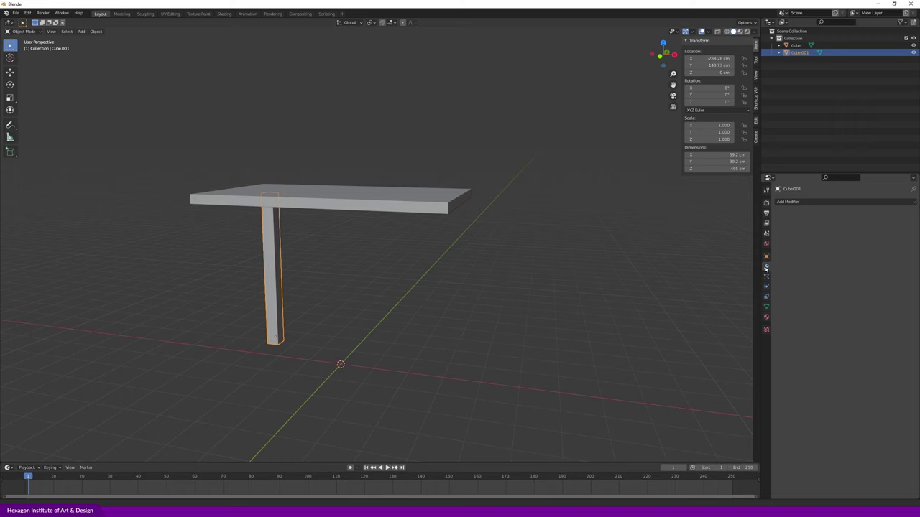
click(366, 283)
click(273, 270)
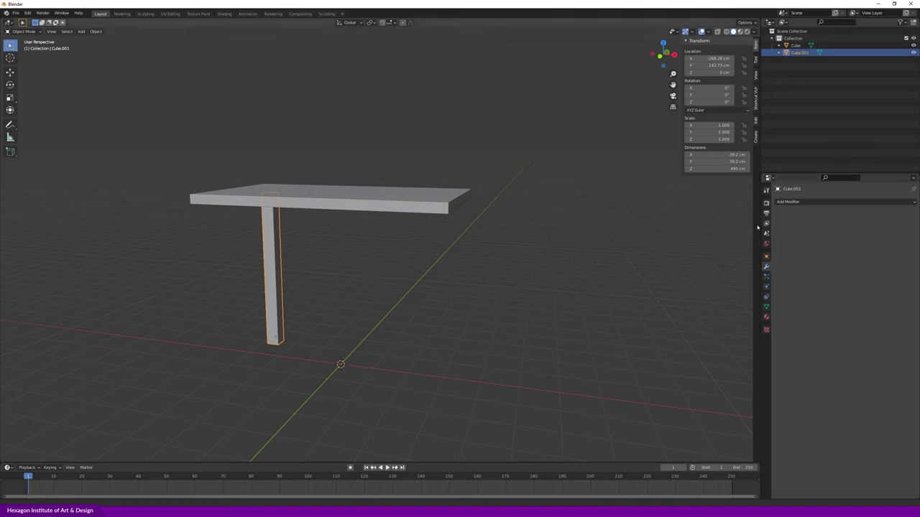
- Give Cube.001 a Mirror modifier from the Generate column of Add Modifier
click(806, 202)
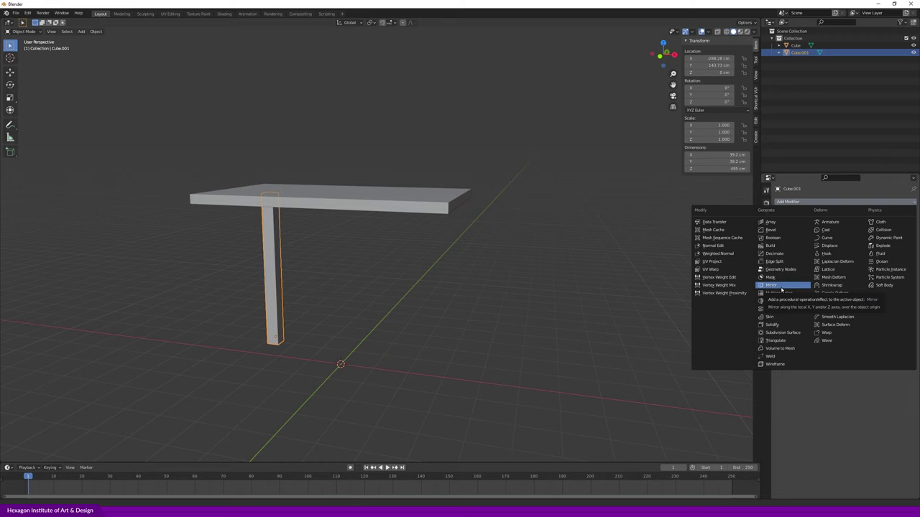
click(782, 288)
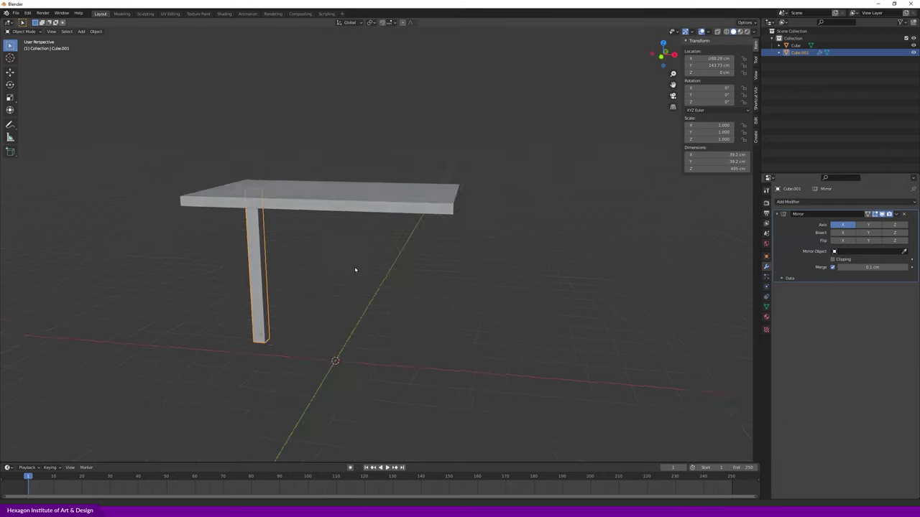
mouse_move(355, 270)
middle_down()
mouse_move(295, 272)
mouse_move(280, 253)
mouse_move(345, 256)
mouse_move(314, 247)
middle_up()
middle_drag(337, 160, 341, 170)
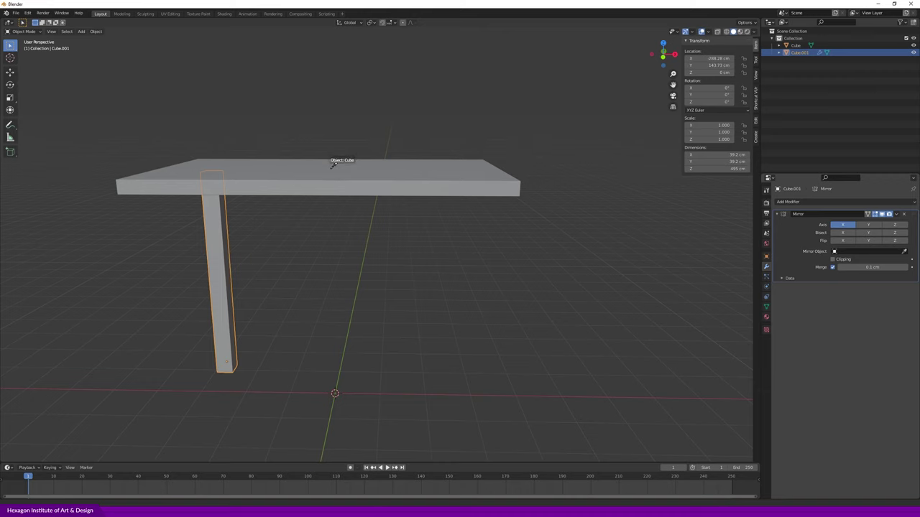
- Set the Mirror Object to the Cube tabletop and enable the Y axis, giving four legs
click(332, 162)
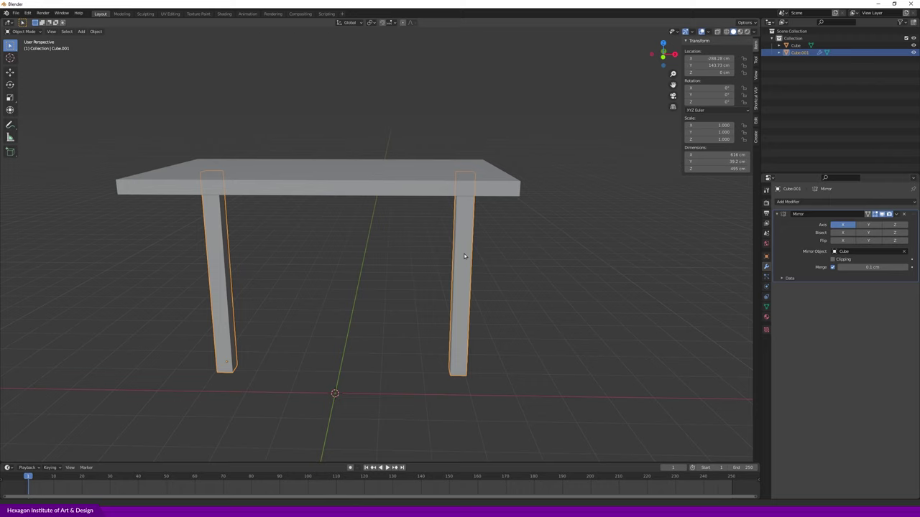
mouse_move(542, 249)
middle_down()
mouse_move(542, 281)
mouse_move(527, 282)
middle_up()
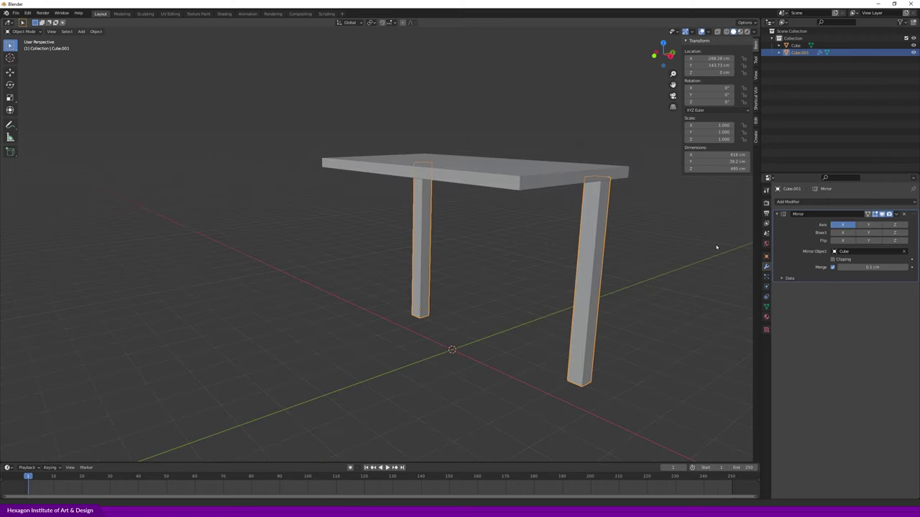
click(868, 225)
mouse_move(589, 278)
middle_down()
mouse_move(611, 289)
mouse_move(548, 249)
mouse_move(677, 287)
mouse_move(668, 287)
mouse_move(678, 280)
mouse_move(456, 295)
mouse_move(384, 314)
mouse_move(290, 319)
mouse_move(328, 330)
mouse_move(303, 314)
mouse_move(251, 321)
middle_up()
scroll(610, 289, down, 3)
scroll(679, 273, up, 4)
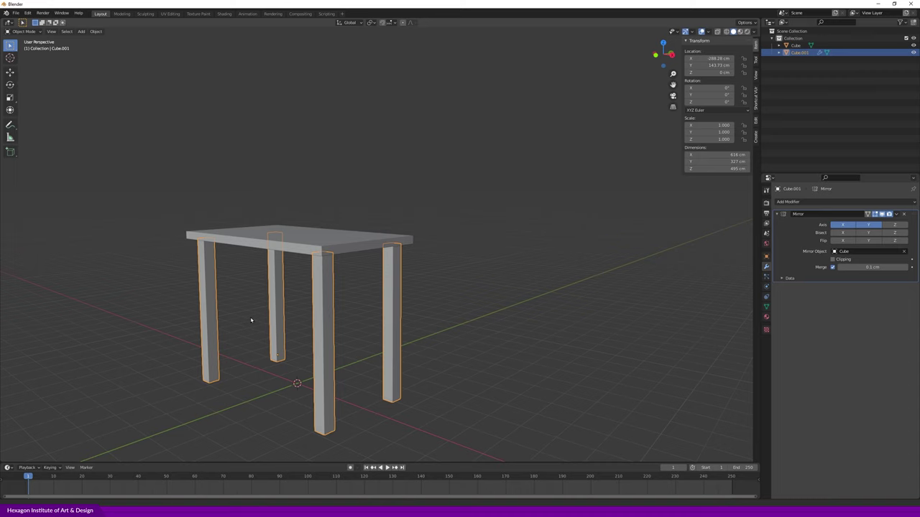
middle_drag(282, 330, 308, 328)
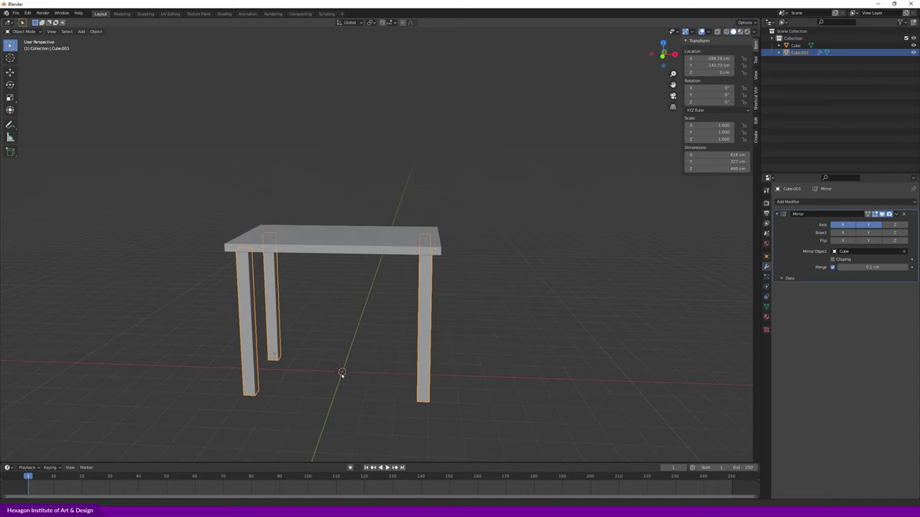
middle_drag(353, 374, 351, 380)
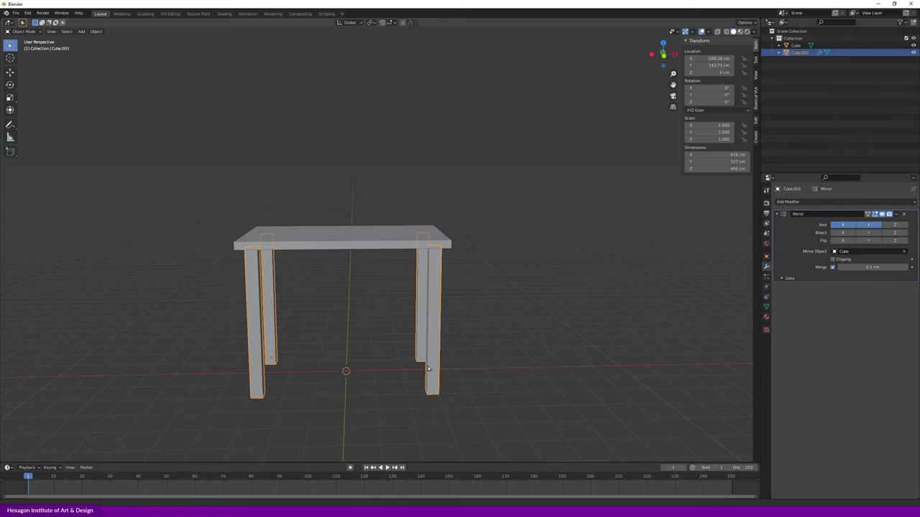
middle_drag(427, 368, 378, 260)
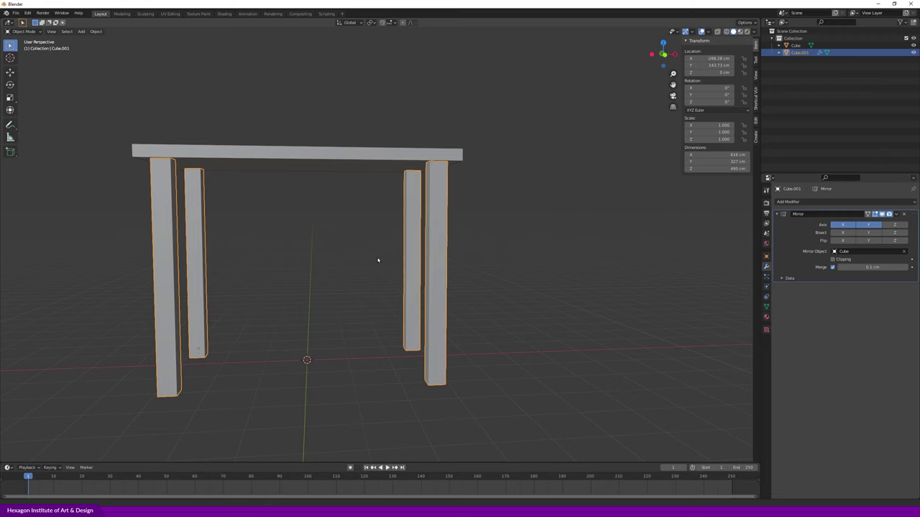
middle_drag(379, 260, 372, 272)
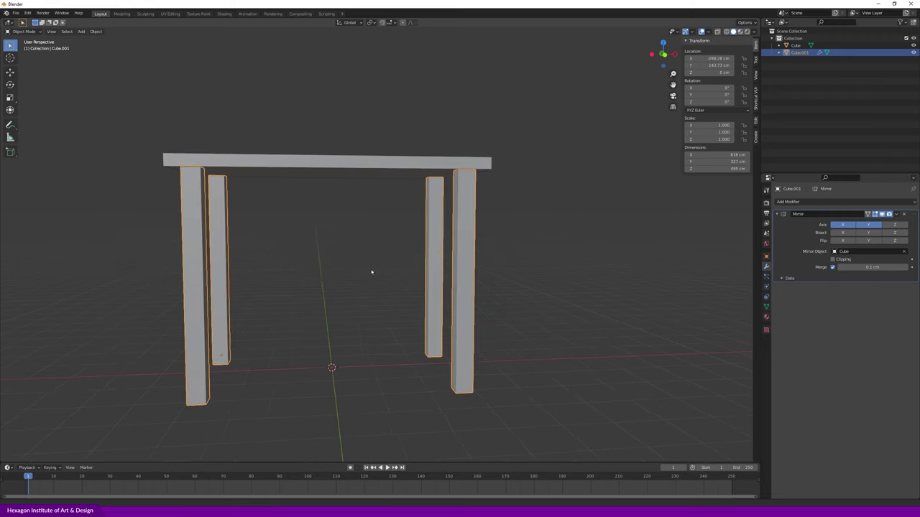
middle_drag(273, 323, 356, 289)
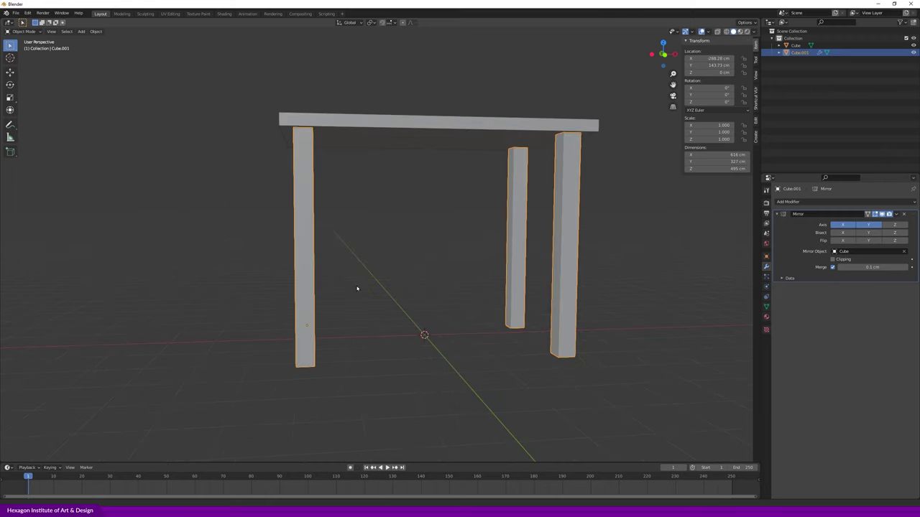
- Enter Edit Mode on the leg's mesh and orbit around the legs
key(Tab)
mouse_move(325, 328)
middle_down()
mouse_move(381, 329)
mouse_move(333, 341)
mouse_move(179, 312)
mouse_move(170, 211)
mouse_move(269, 251)
mouse_move(291, 234)
middle_up()
scroll(333, 341, up, 5)
mouse_move(201, 253)
middle_down()
mouse_move(299, 271)
mouse_move(359, 261)
mouse_move(383, 274)
mouse_move(403, 388)
mouse_move(430, 298)
middle_up()
- Select the leg's floor-end face in face select mode
middle_drag(538, 265, 462, 307)
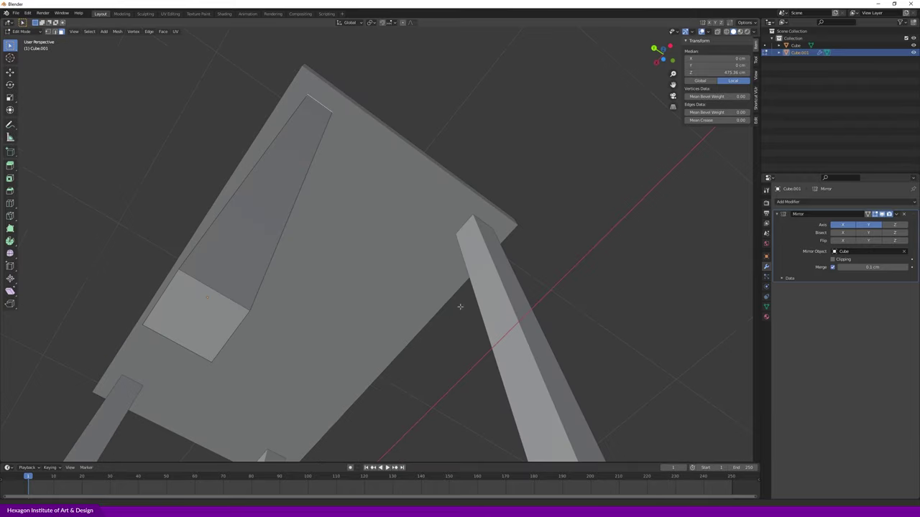
click(182, 311)
mouse_move(302, 309)
middle_down()
mouse_move(371, 225)
mouse_move(345, 283)
mouse_move(376, 295)
mouse_move(362, 281)
mouse_move(403, 226)
middle_up()
scroll(403, 226, down, 2)
scroll(403, 226, down, 1)
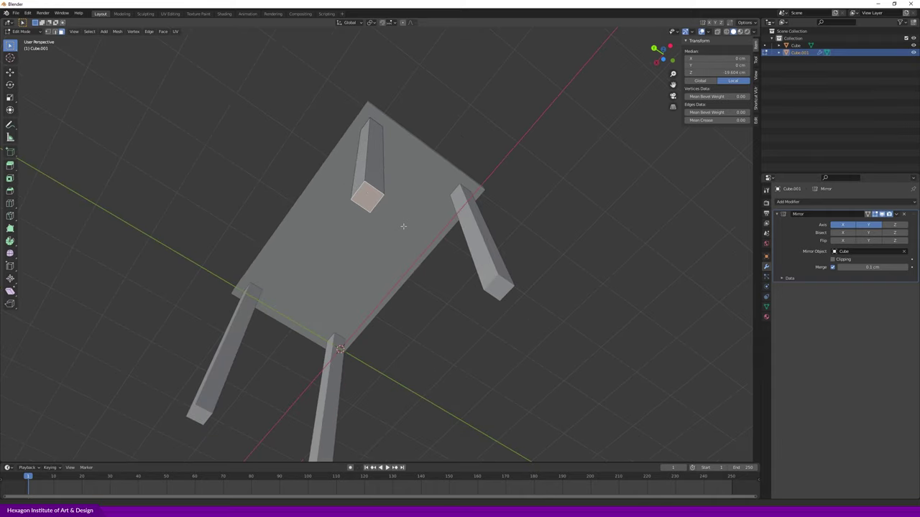
scroll(403, 227, up, 1)
scroll(403, 226, down, 2)
scroll(403, 226, up, 3)
mouse_move(545, 175)
middle_down()
mouse_move(546, 185)
mouse_move(529, 193)
mouse_move(554, 176)
mouse_move(554, 185)
mouse_move(367, 264)
mouse_move(383, 260)
middle_up()
click(526, 166)
click(334, 210)
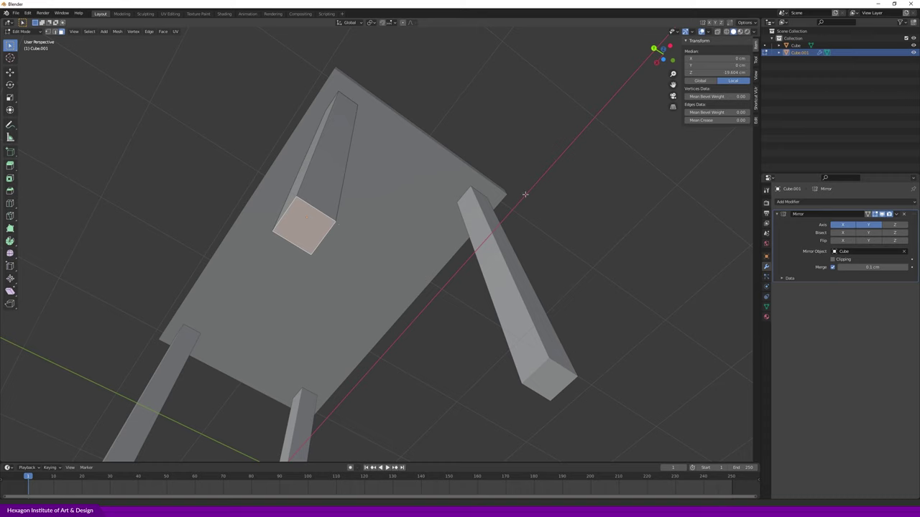
- Scale the bottom face to 0.521 so all four mirrored legs taper toward the floor
key(s)
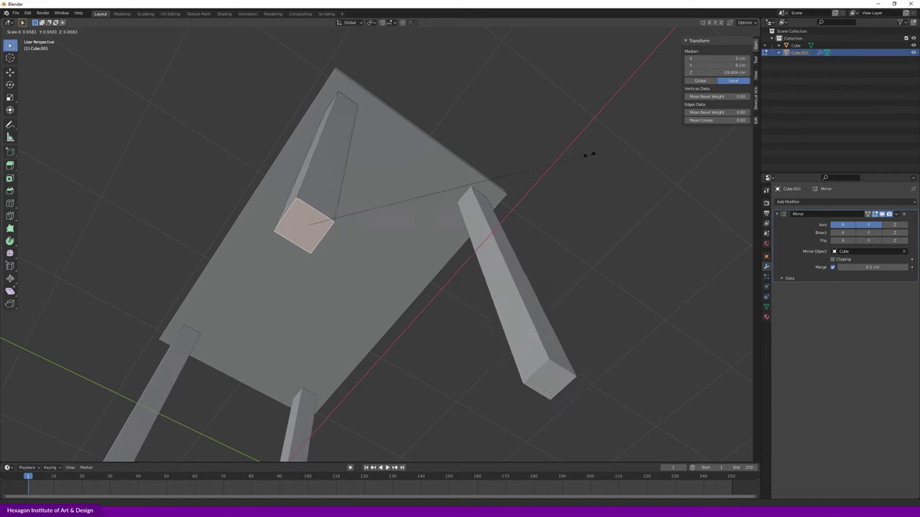
click(460, 174)
mouse_move(518, 148)
middle_down()
mouse_move(544, 148)
mouse_move(534, 199)
mouse_move(436, 206)
mouse_move(562, 220)
mouse_move(548, 211)
mouse_move(563, 220)
mouse_move(512, 237)
mouse_move(345, 242)
middle_up()
scroll(343, 226, up, 5)
scroll(402, 225, up, 2)
mouse_move(402, 225)
middle_down()
mouse_move(478, 227)
mouse_move(457, 232)
middle_up()
mouse_move(348, 272)
middle_down()
mouse_move(355, 302)
mouse_move(299, 314)
mouse_move(409, 300)
middle_up()
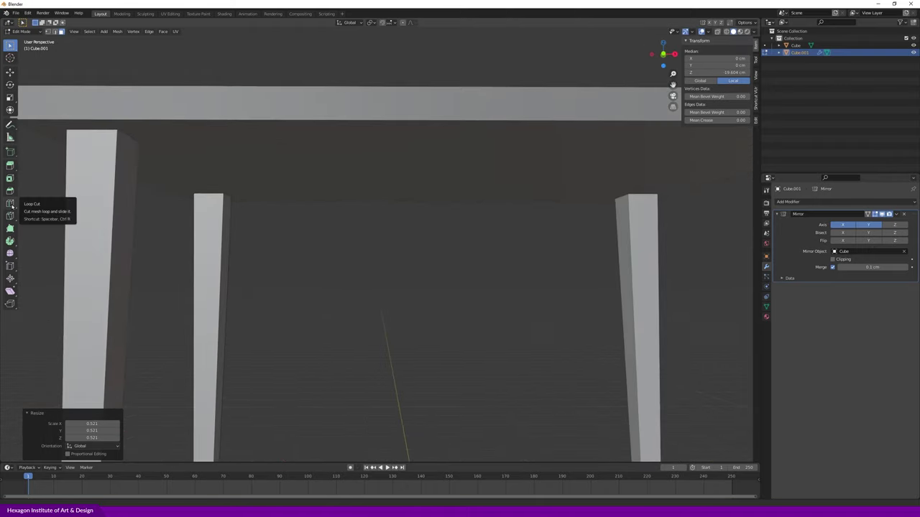